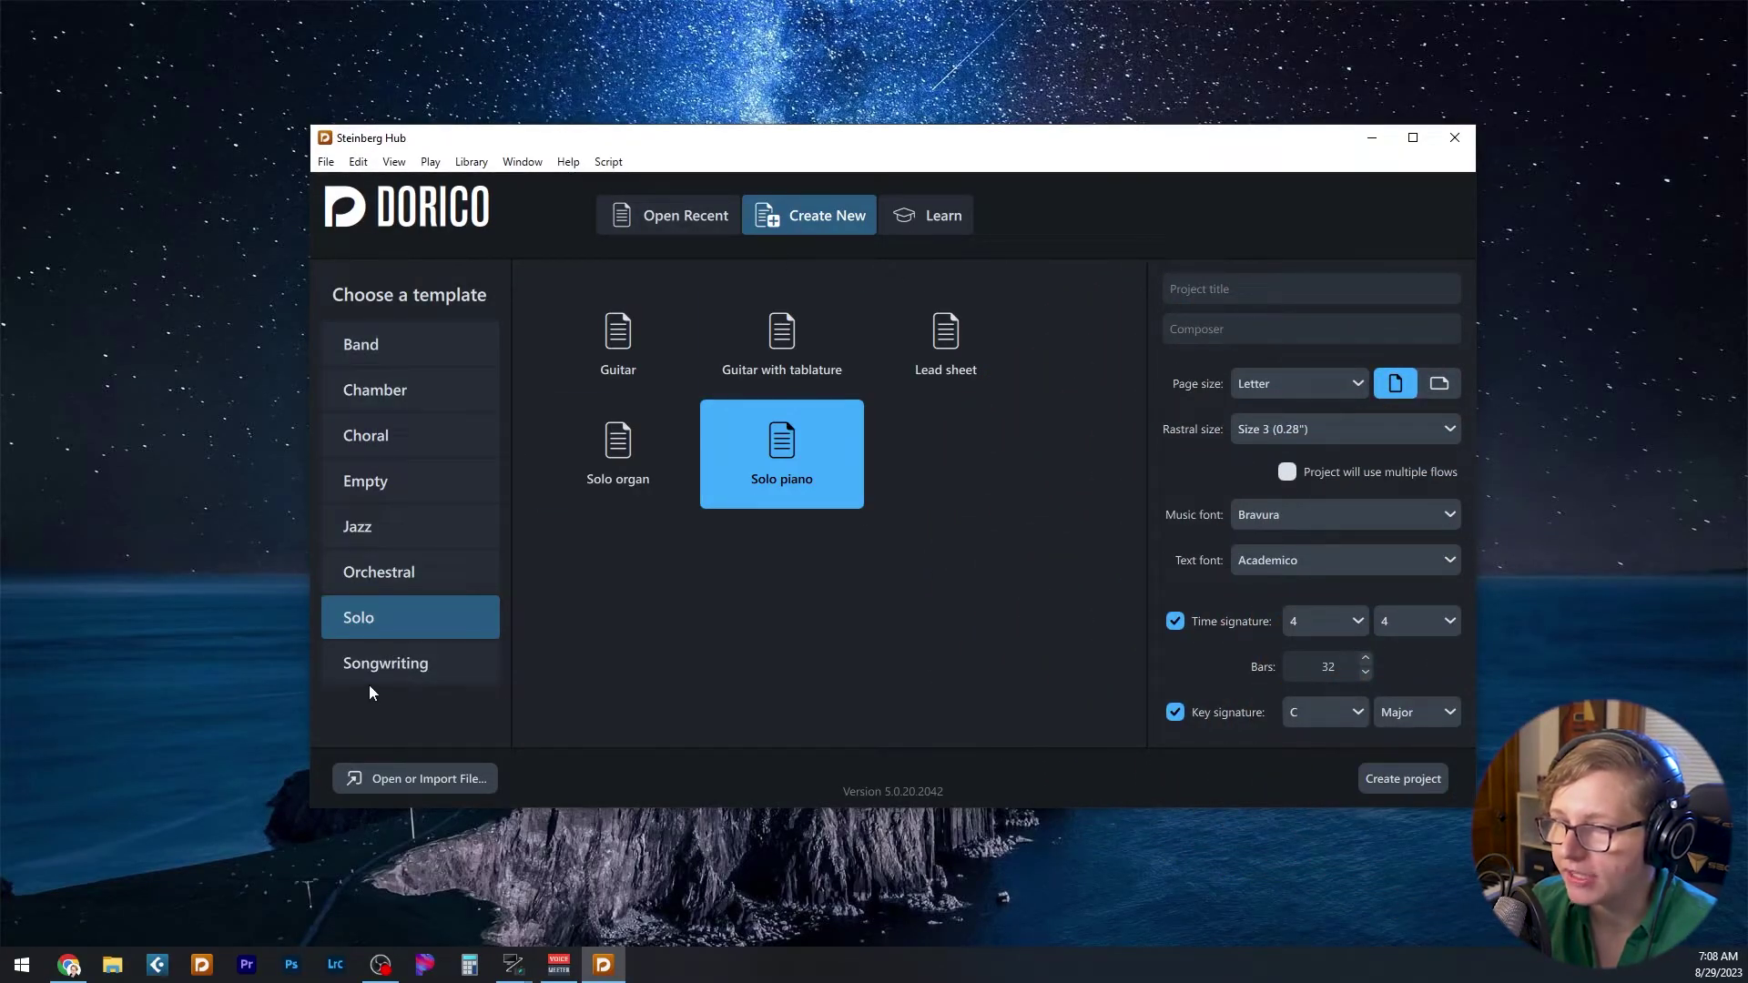
- Pick the 230823_Musical Theater Song Template under Songwriting and create the new project
{"action": "left_click", "coordinate": [344, 670]}
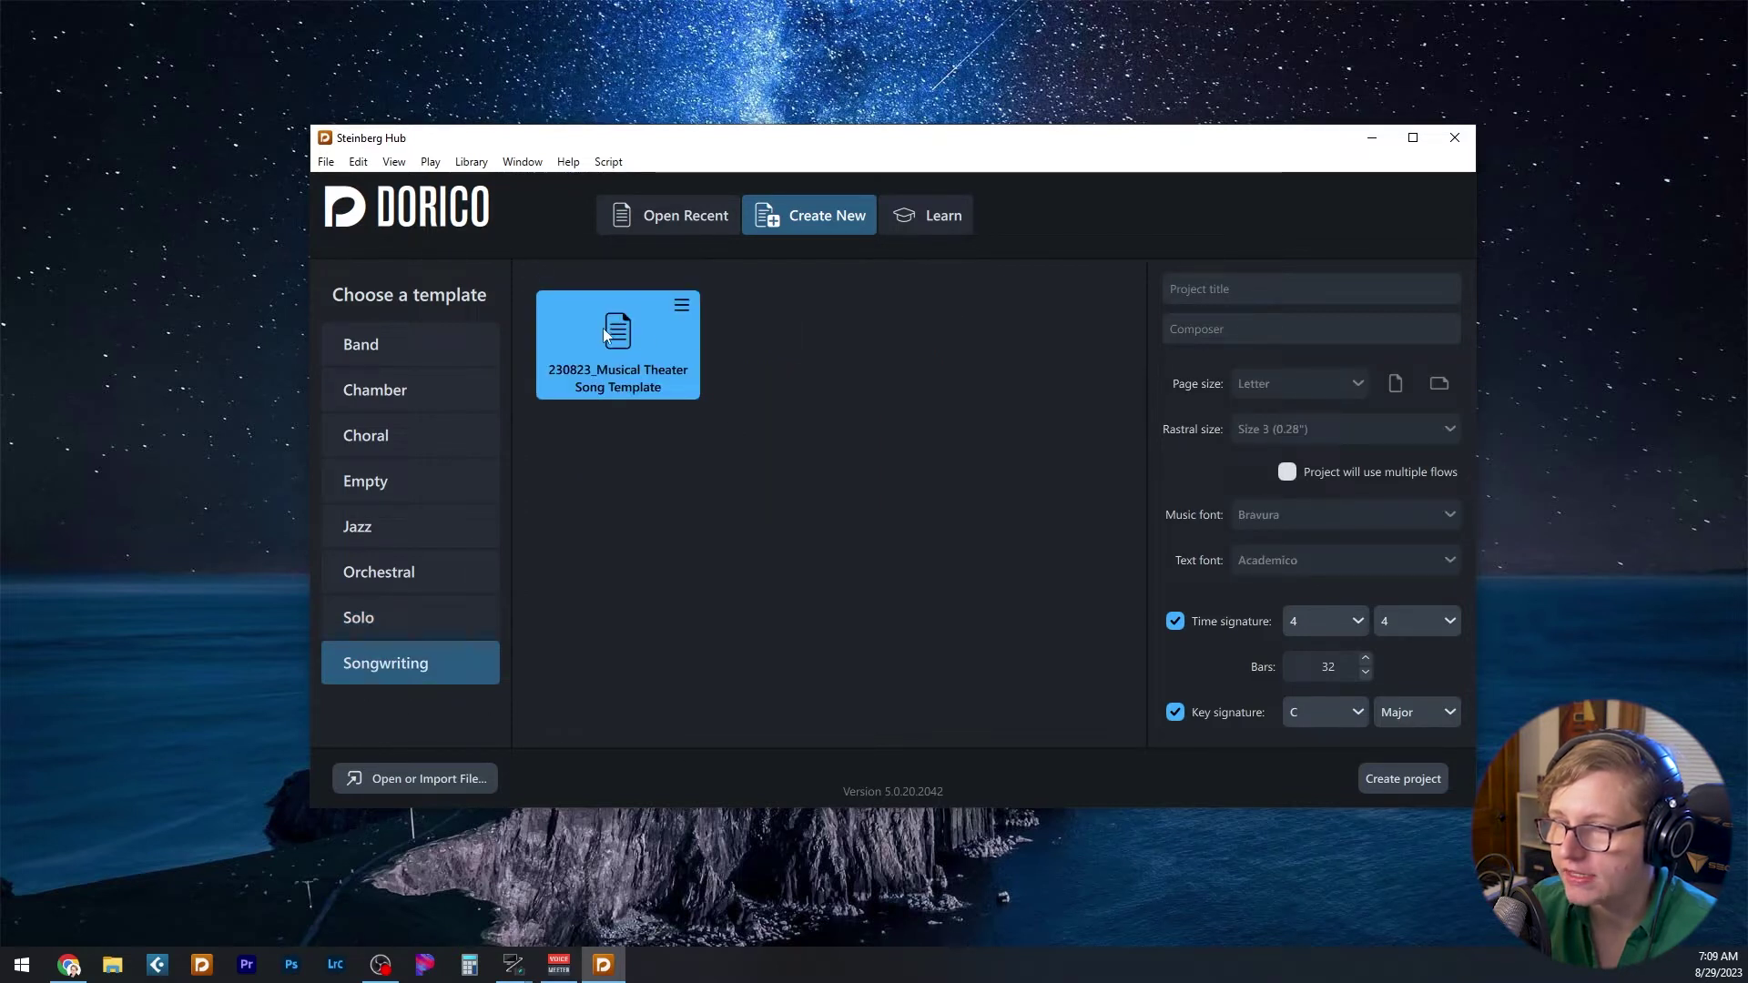
{"action": "left_click", "coordinate": [1180, 289]}
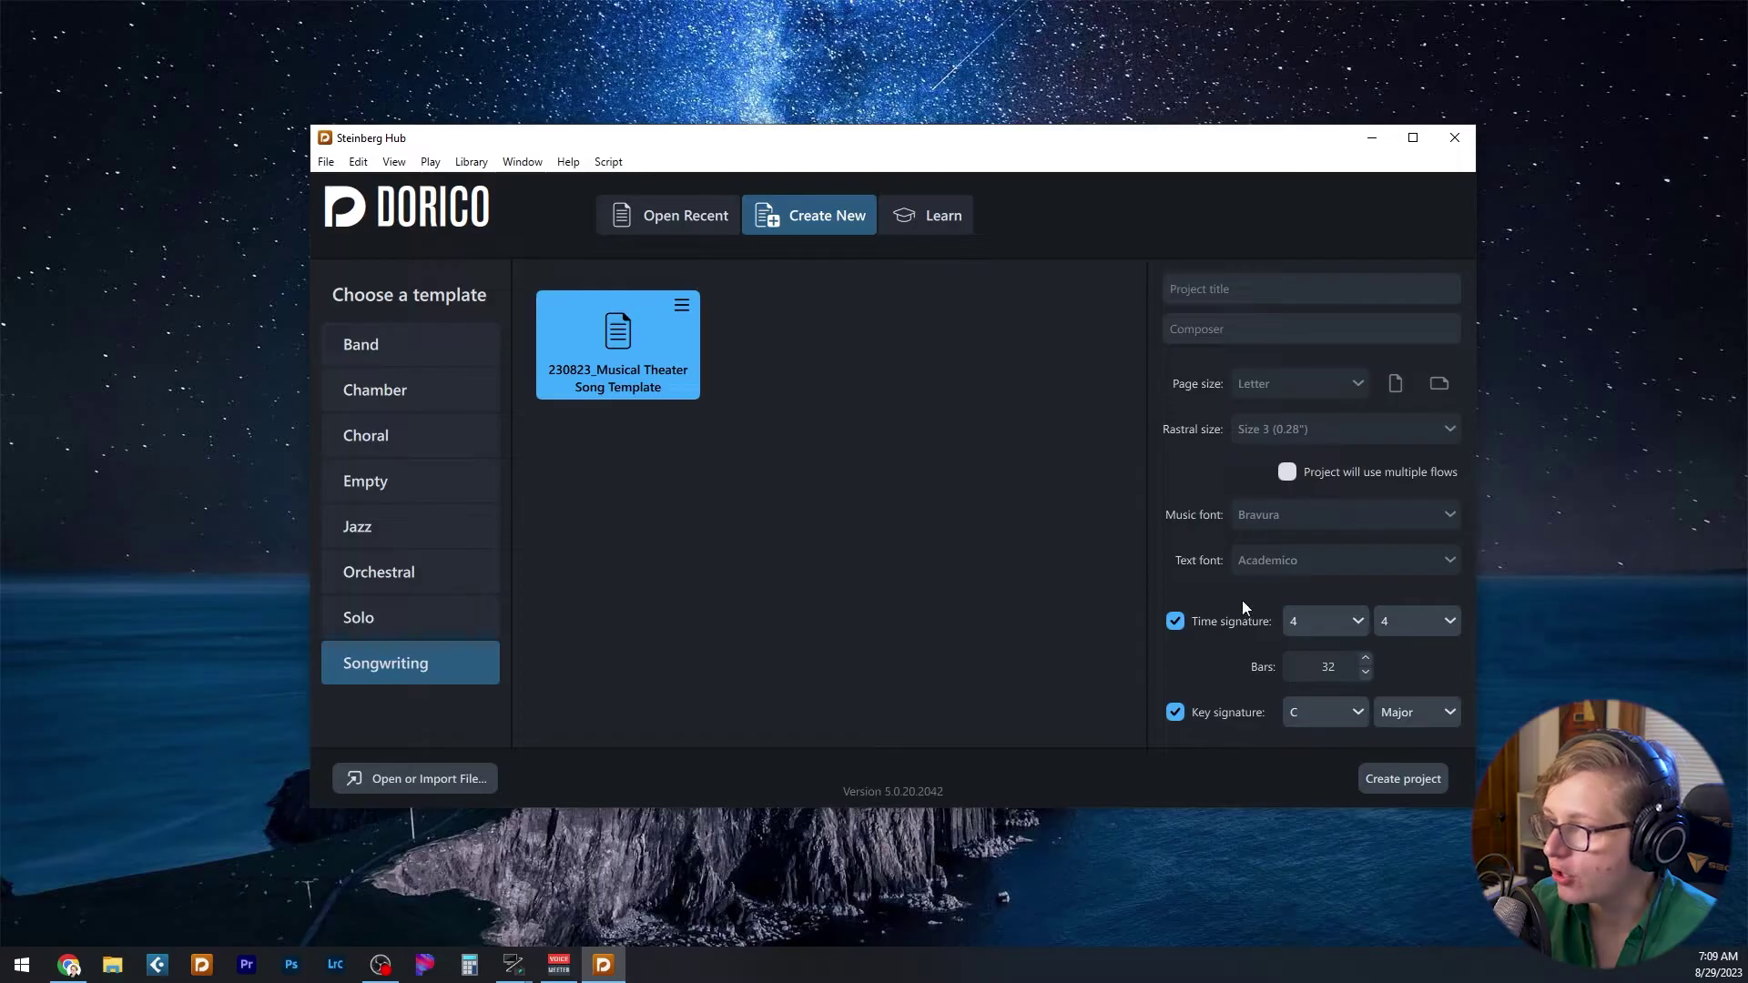
{"action": "left_click", "coordinate": [1414, 784]}
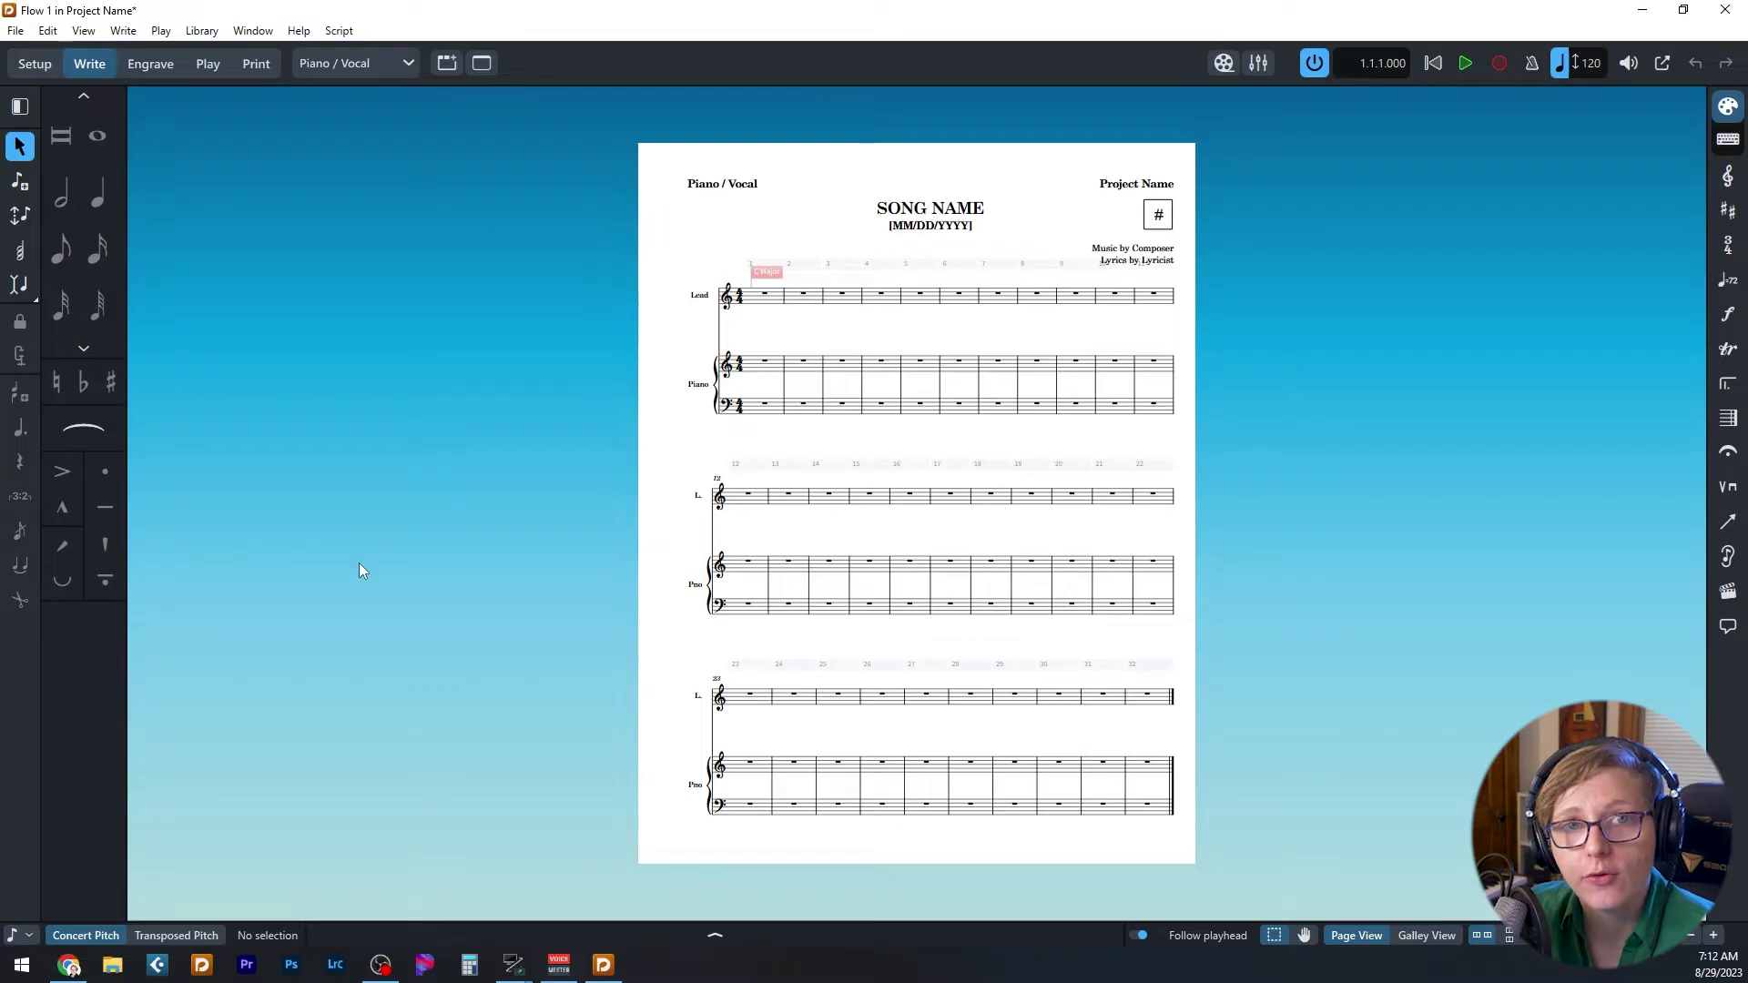
- In Setup mode, check each layout's players: Piano / Vocal layouts hold Lead and Piano, Lead Sheet only Lead
{"action": "left_click", "coordinate": [40, 60]}
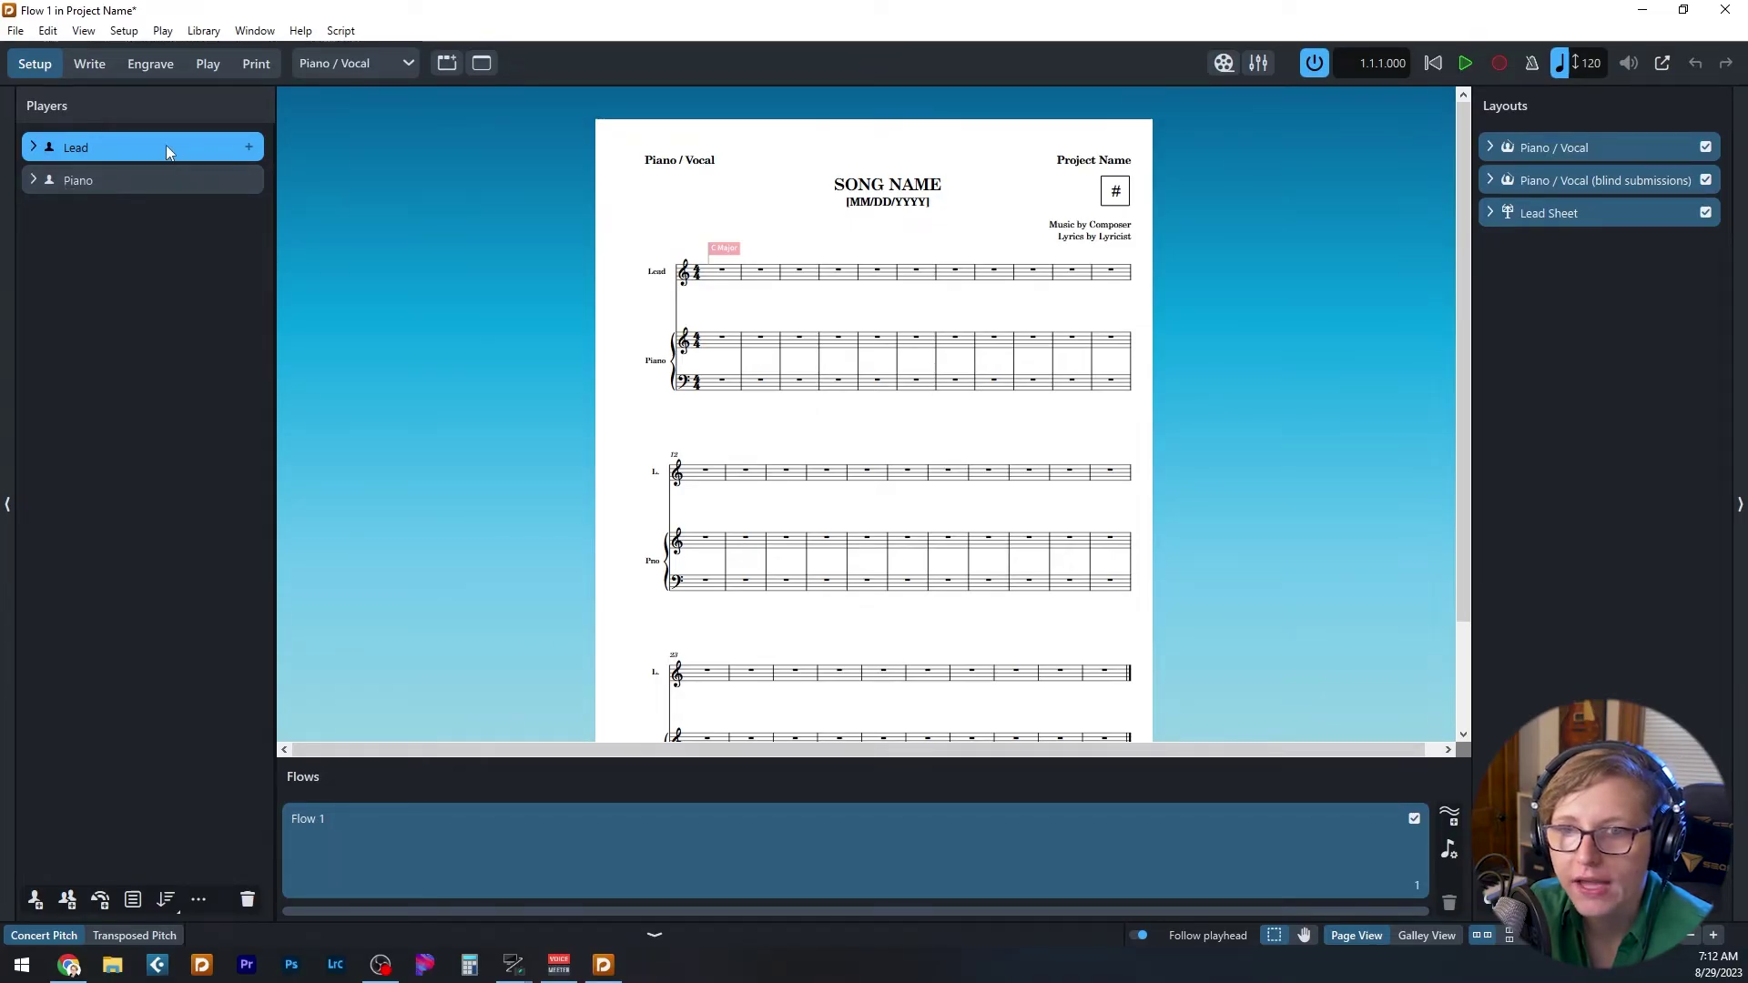
{"action": "mouse_move", "coordinate": [165, 149]}
{"action": "left_mouse_down"}
{"action": "mouse_move", "coordinate": [157, 229]}
{"action": "mouse_move", "coordinate": [142, 124]}
{"action": "left_mouse_up"}
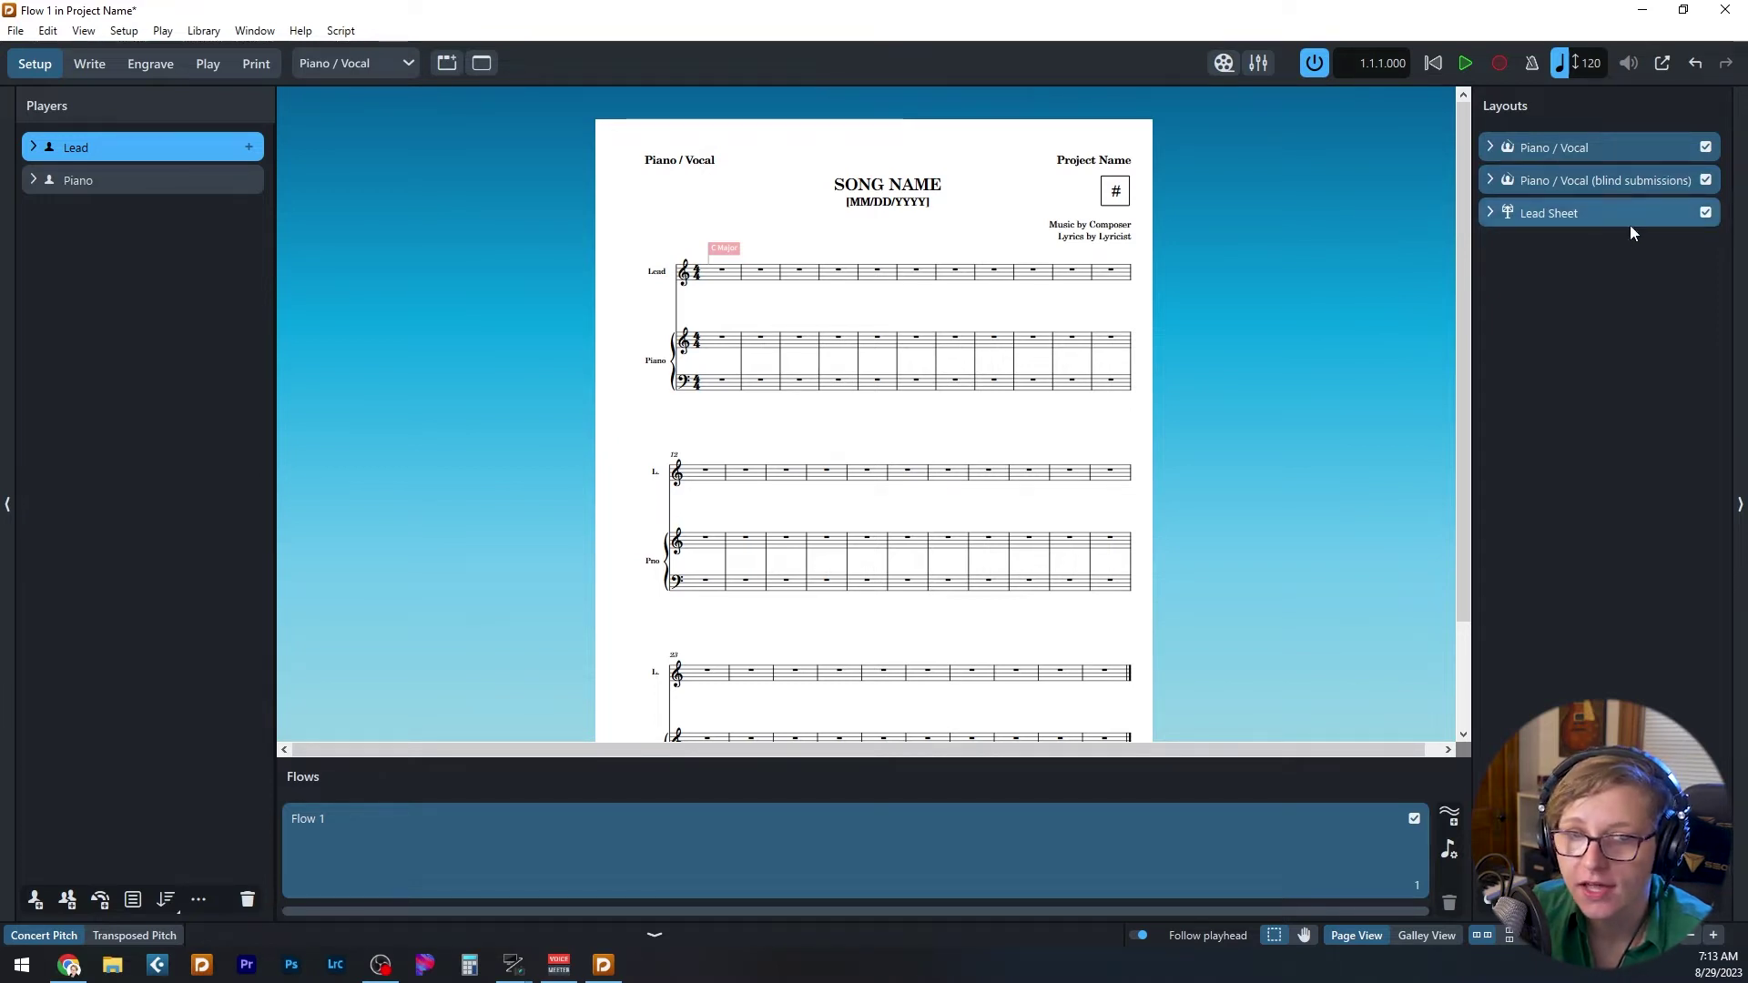
{"action": "left_click", "coordinate": [1560, 152]}
{"action": "left_click", "coordinate": [1560, 177]}
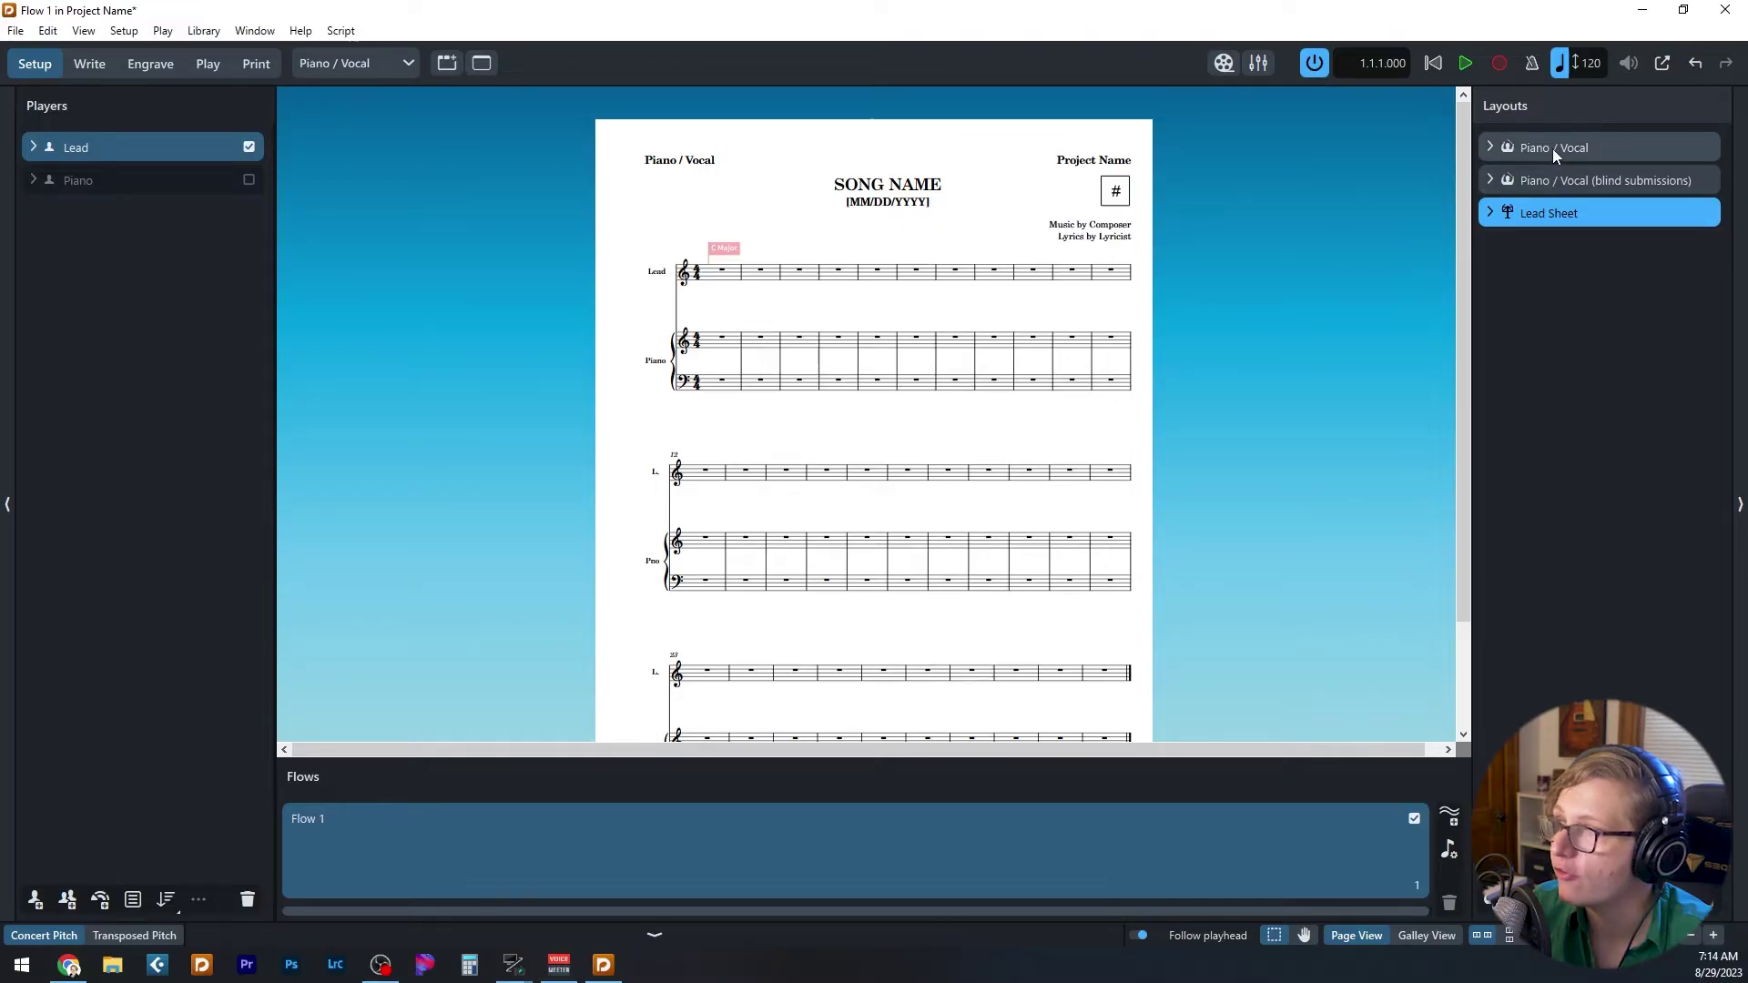
{"action": "left_click", "coordinate": [1553, 149]}
{"action": "left_click", "coordinate": [1553, 174]}
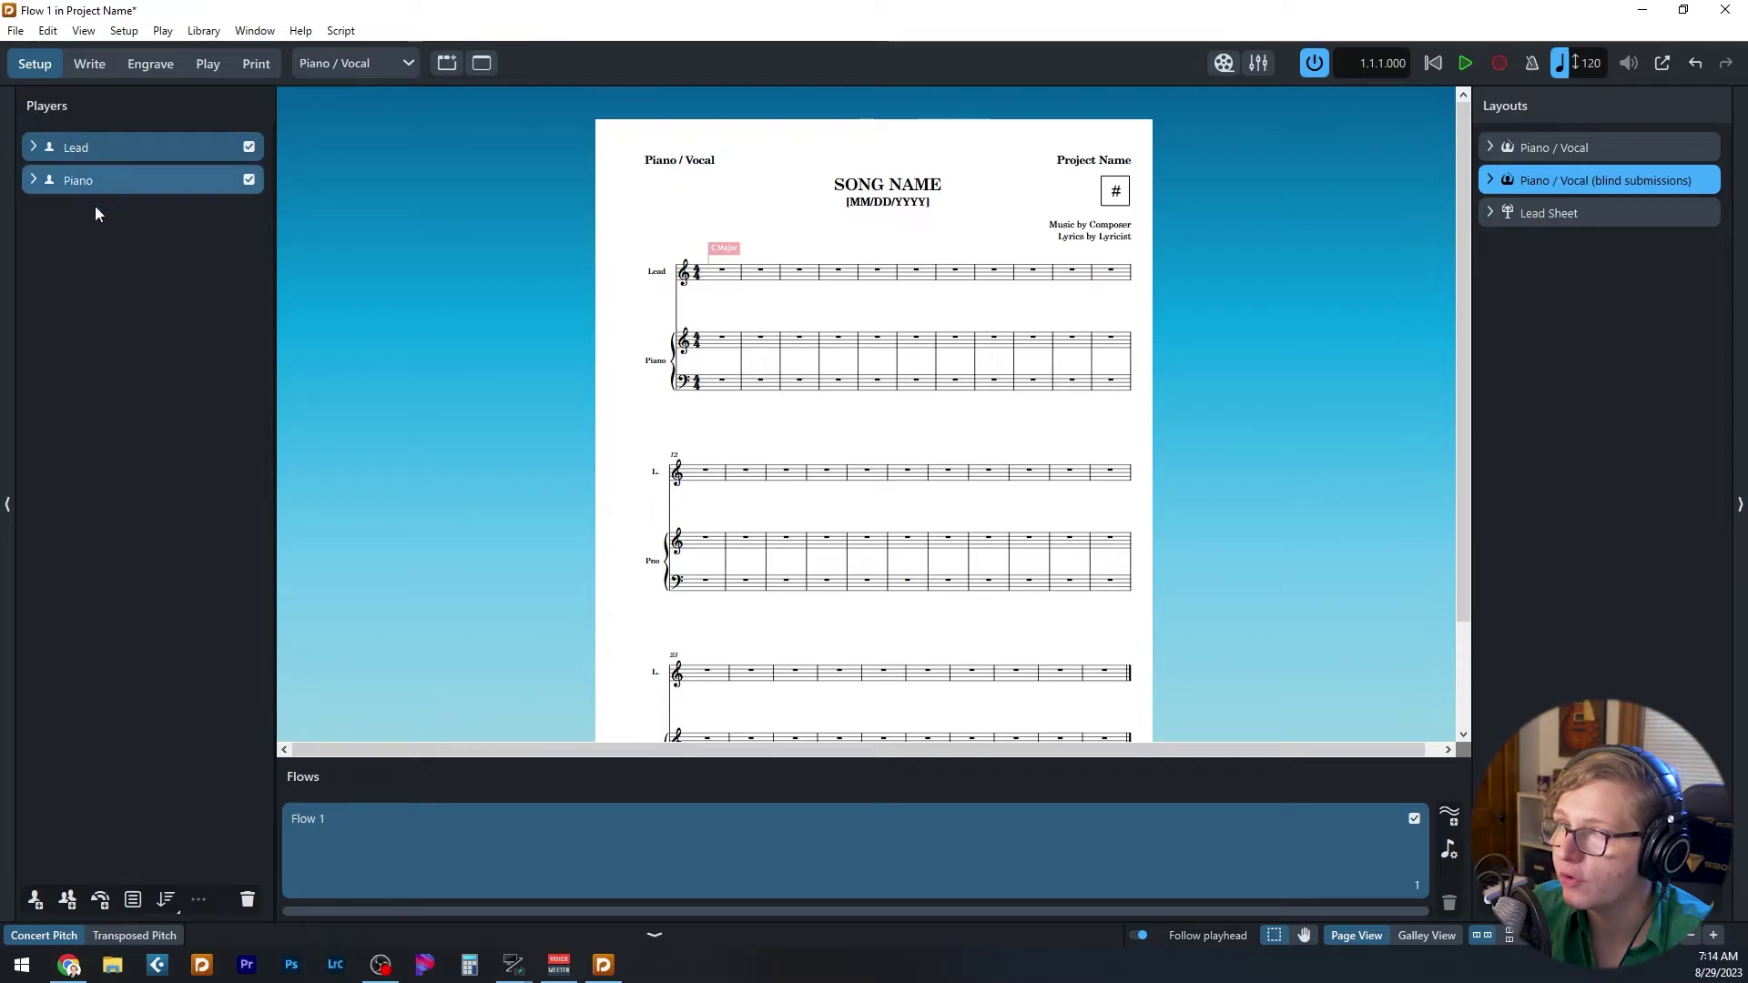
{"action": "left_click", "coordinate": [1570, 214]}
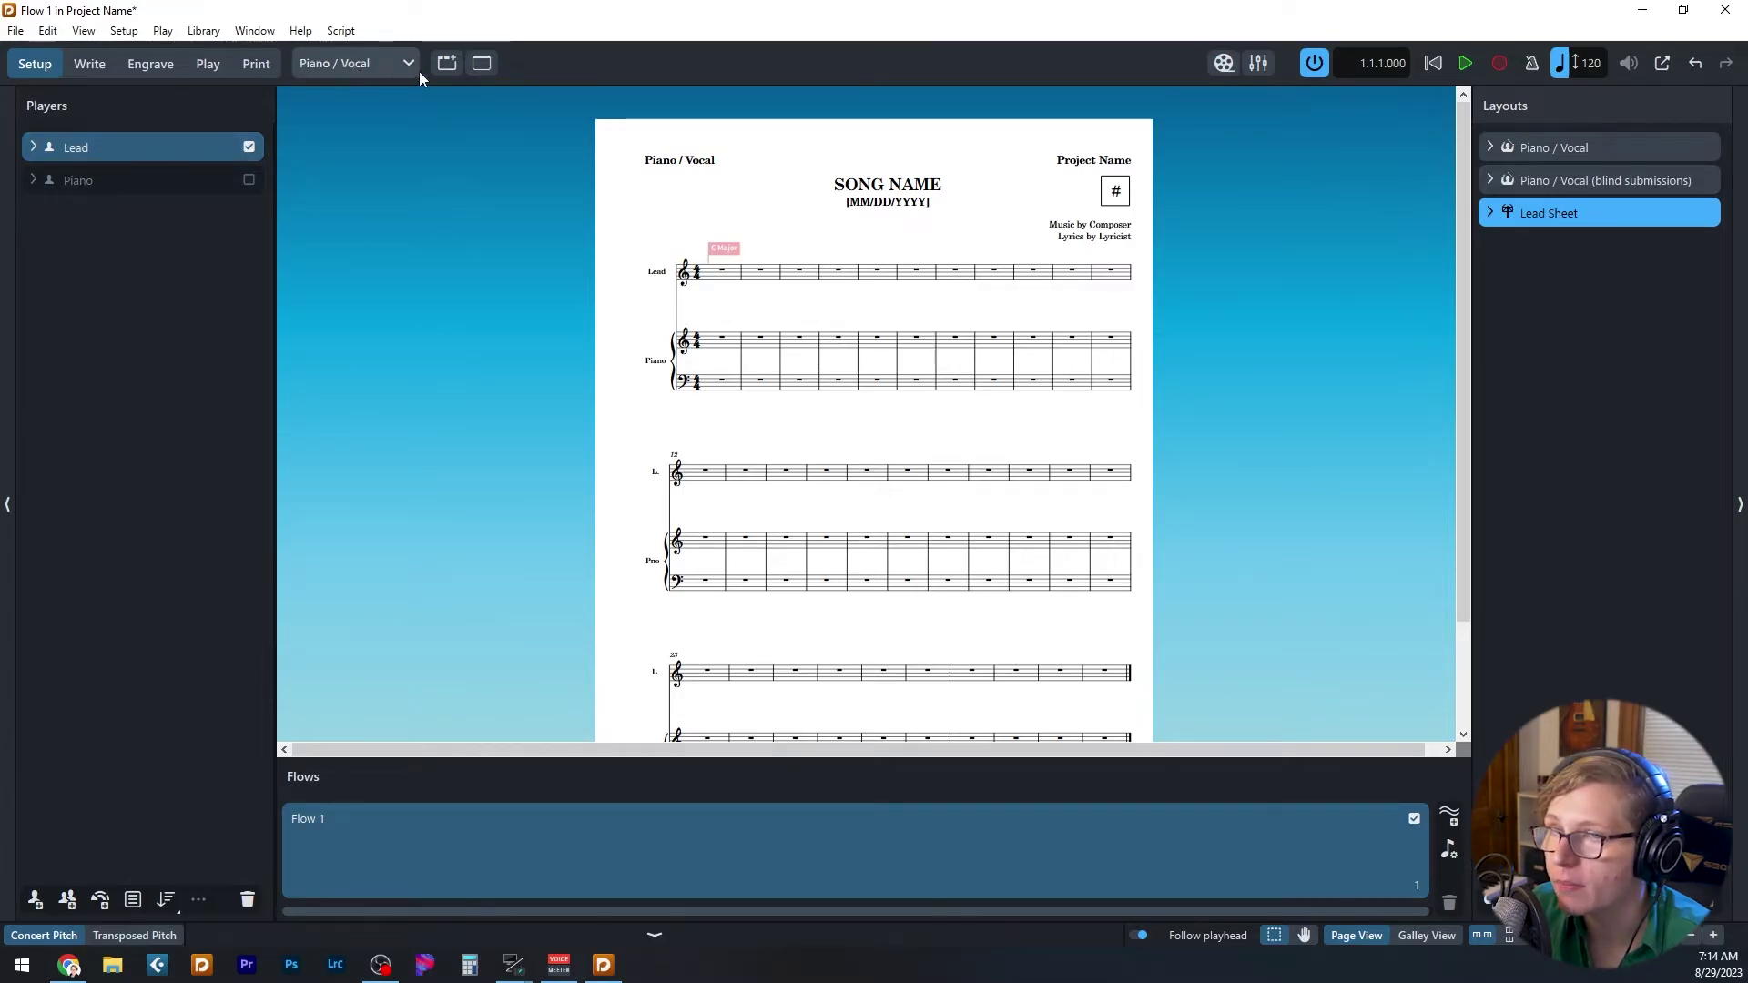
{"action": "left_click", "coordinate": [369, 63]}
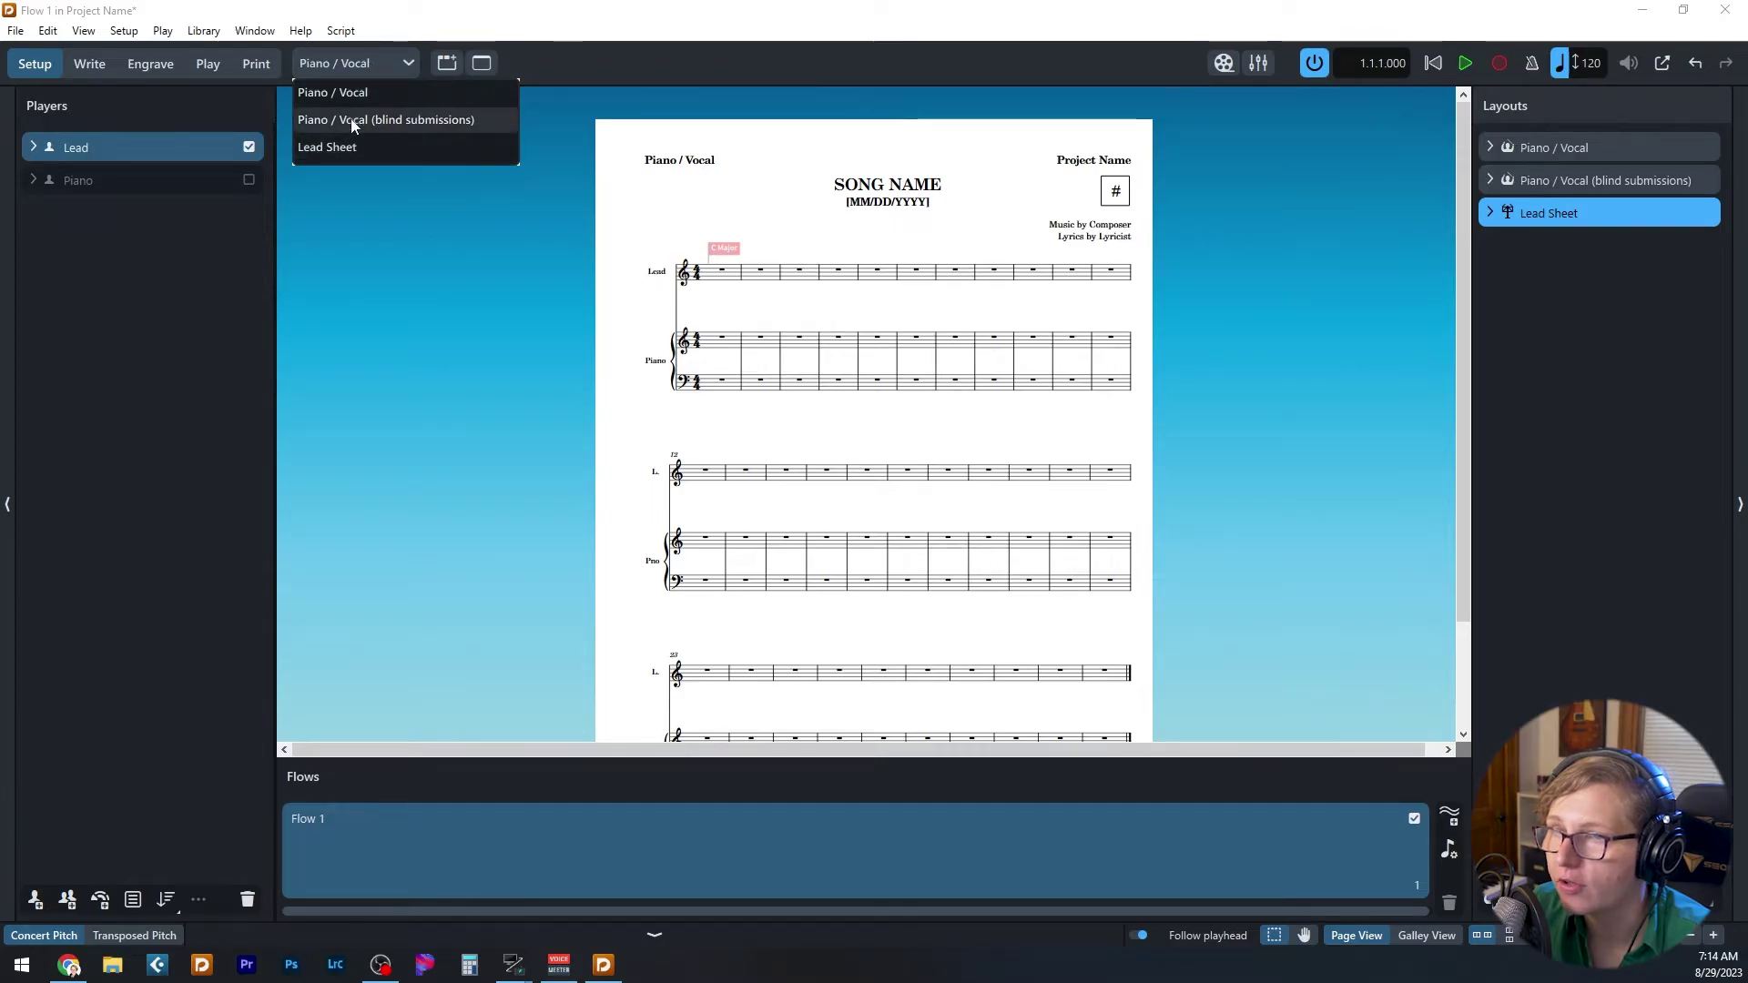
- View the Piano / Vocal (blind submissions) layout, then return to Write mode
{"action": "left_click", "coordinate": [354, 124]}
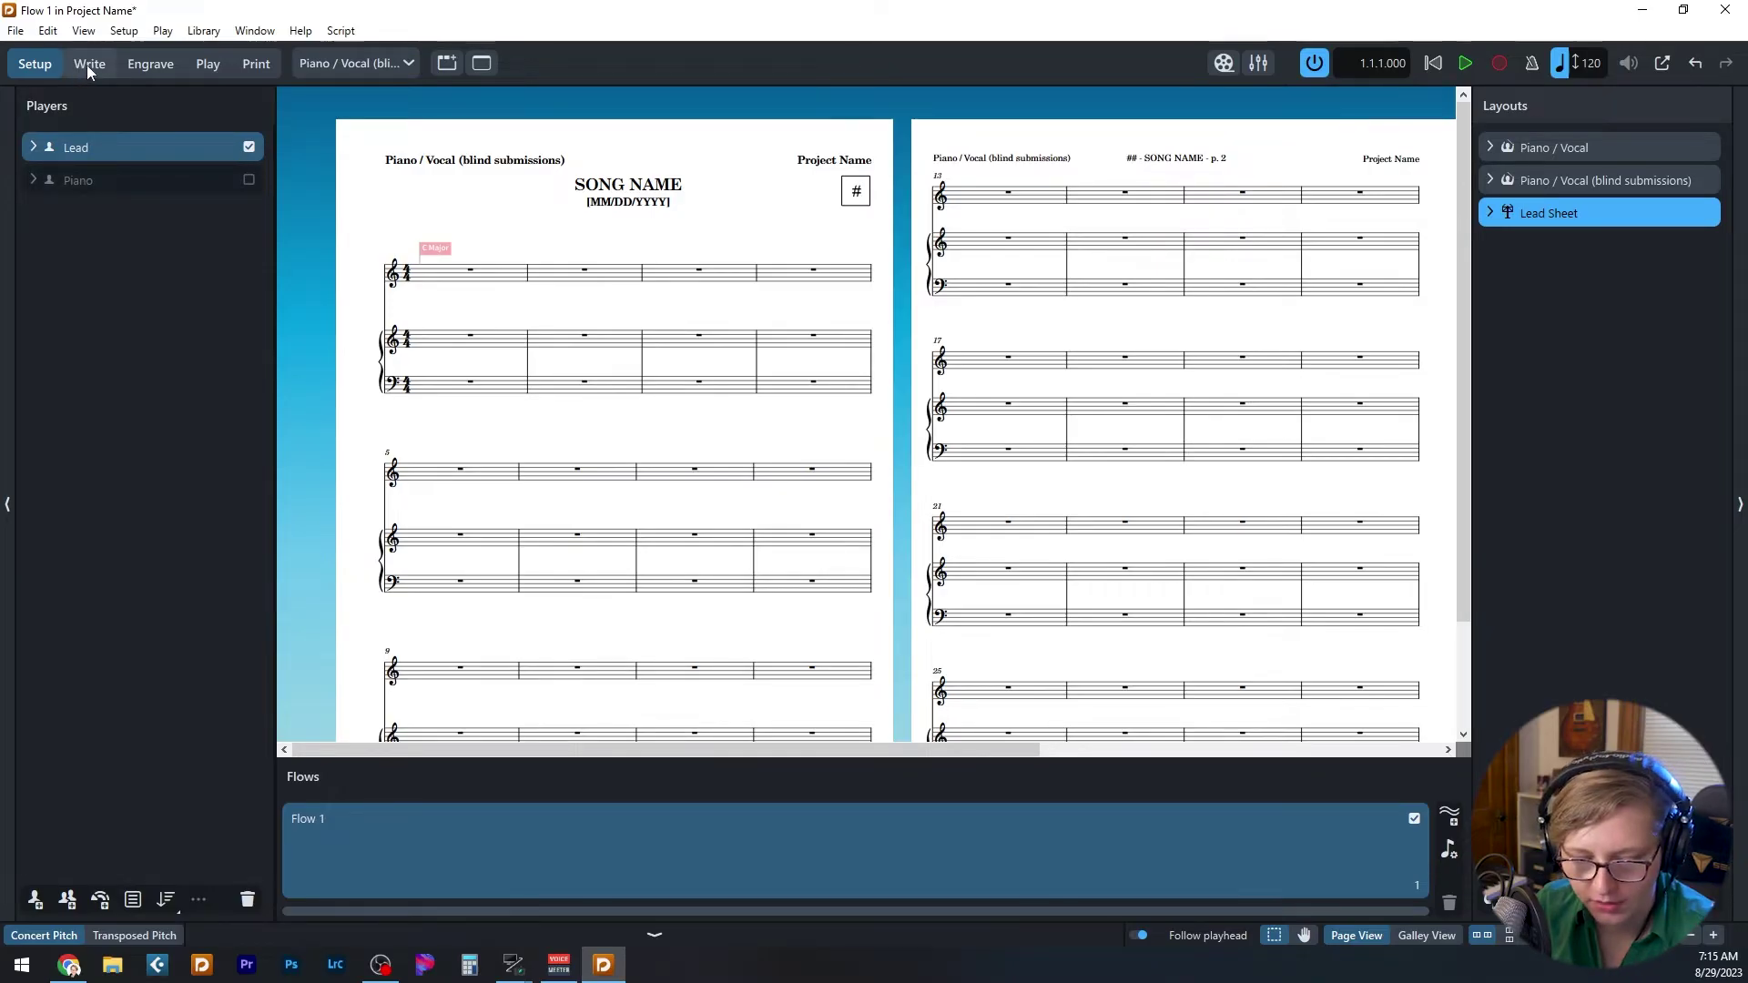
{"action": "key", "text": "ctrl+2"}
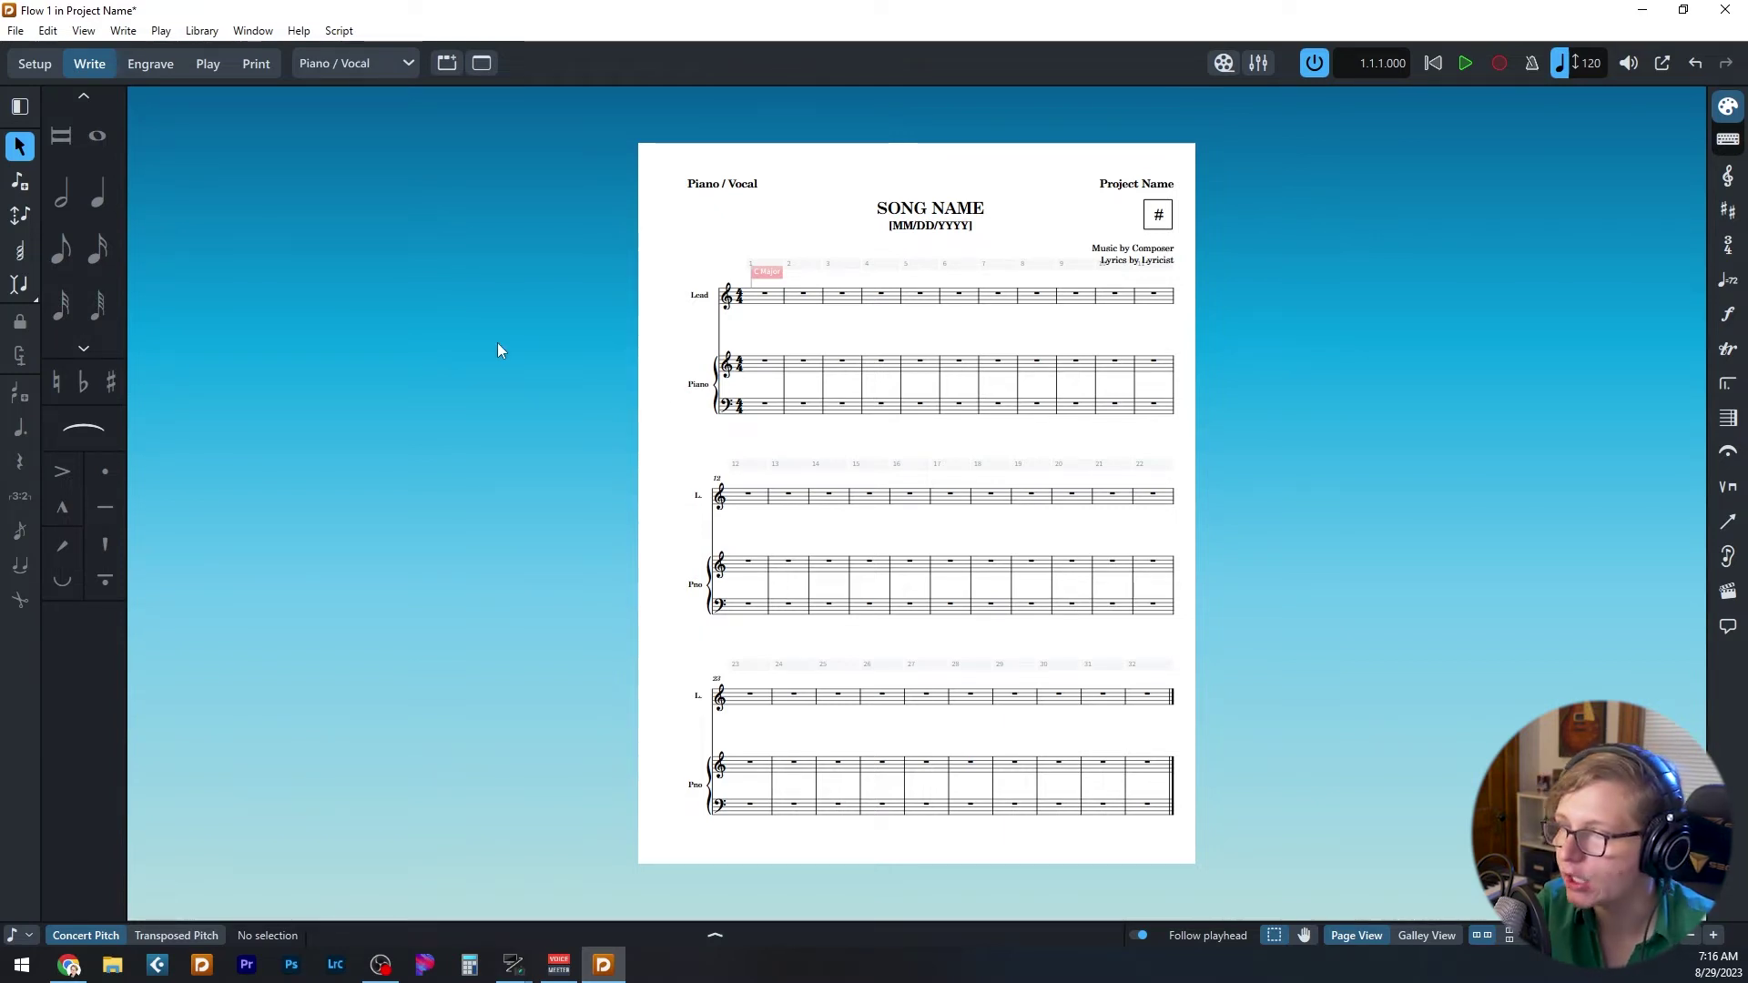
- Open Project Info (Ctrl+I) on the project-level fields and position its window over the score
{"action": "key", "text": "ctrl+i"}
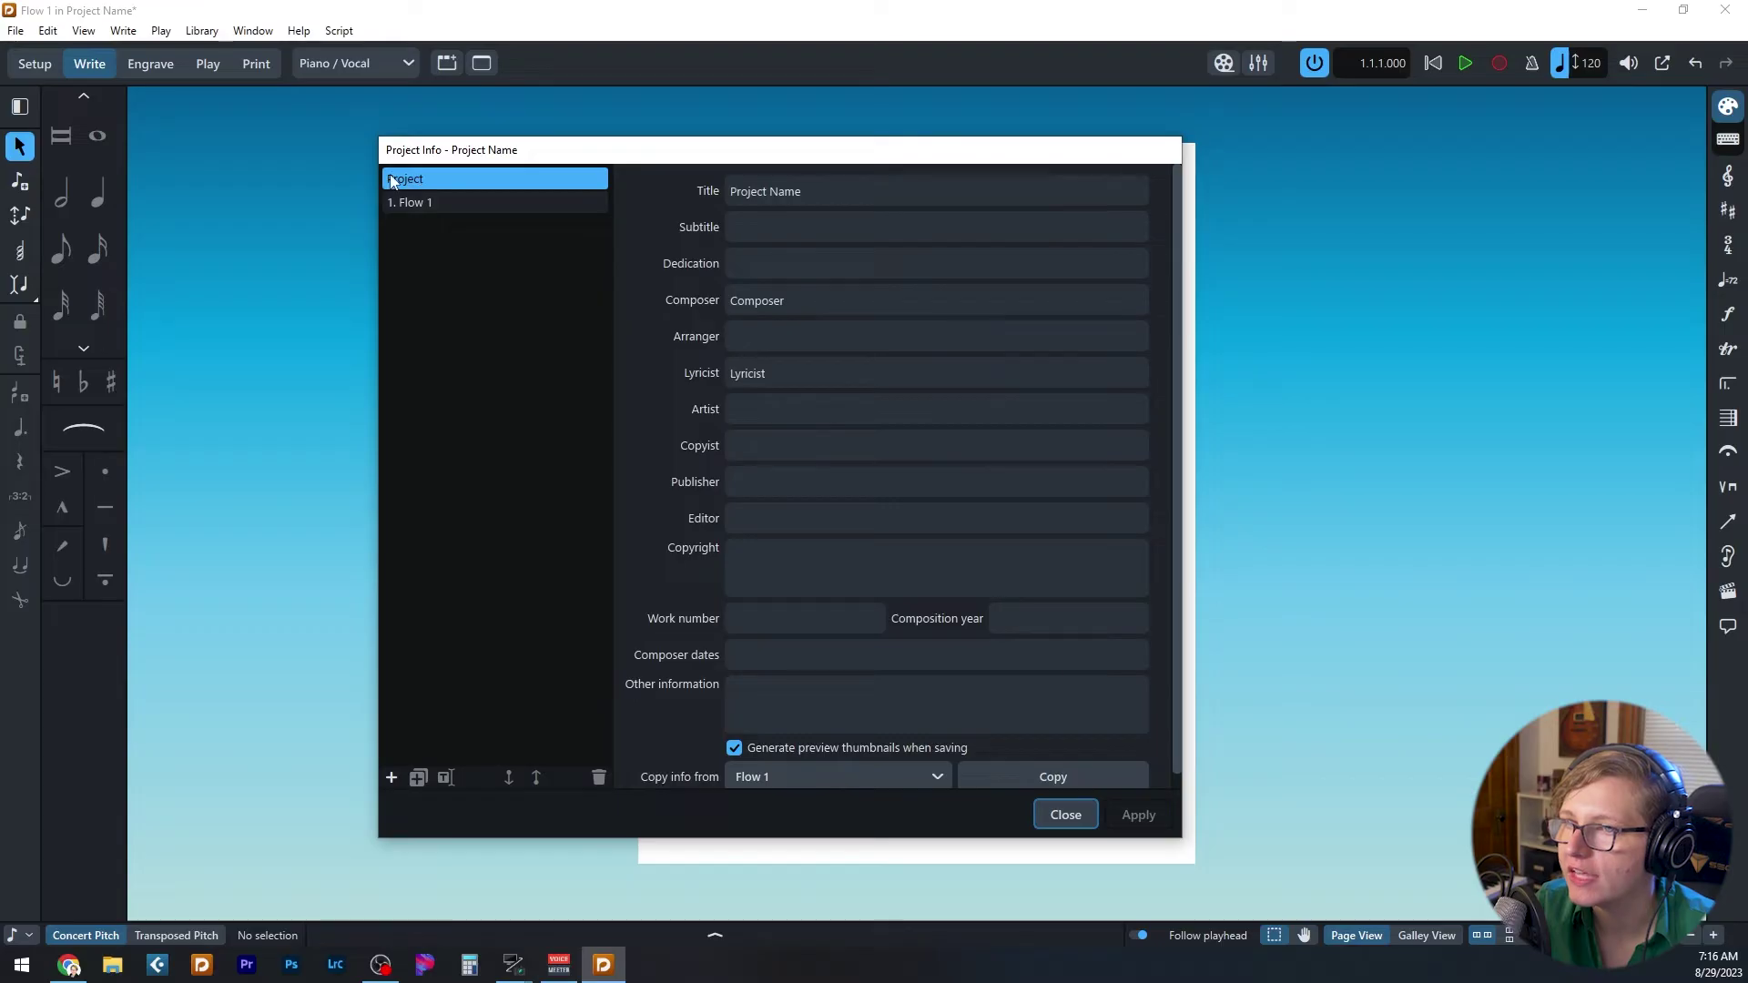
{"action": "left_click", "coordinate": [404, 184]}
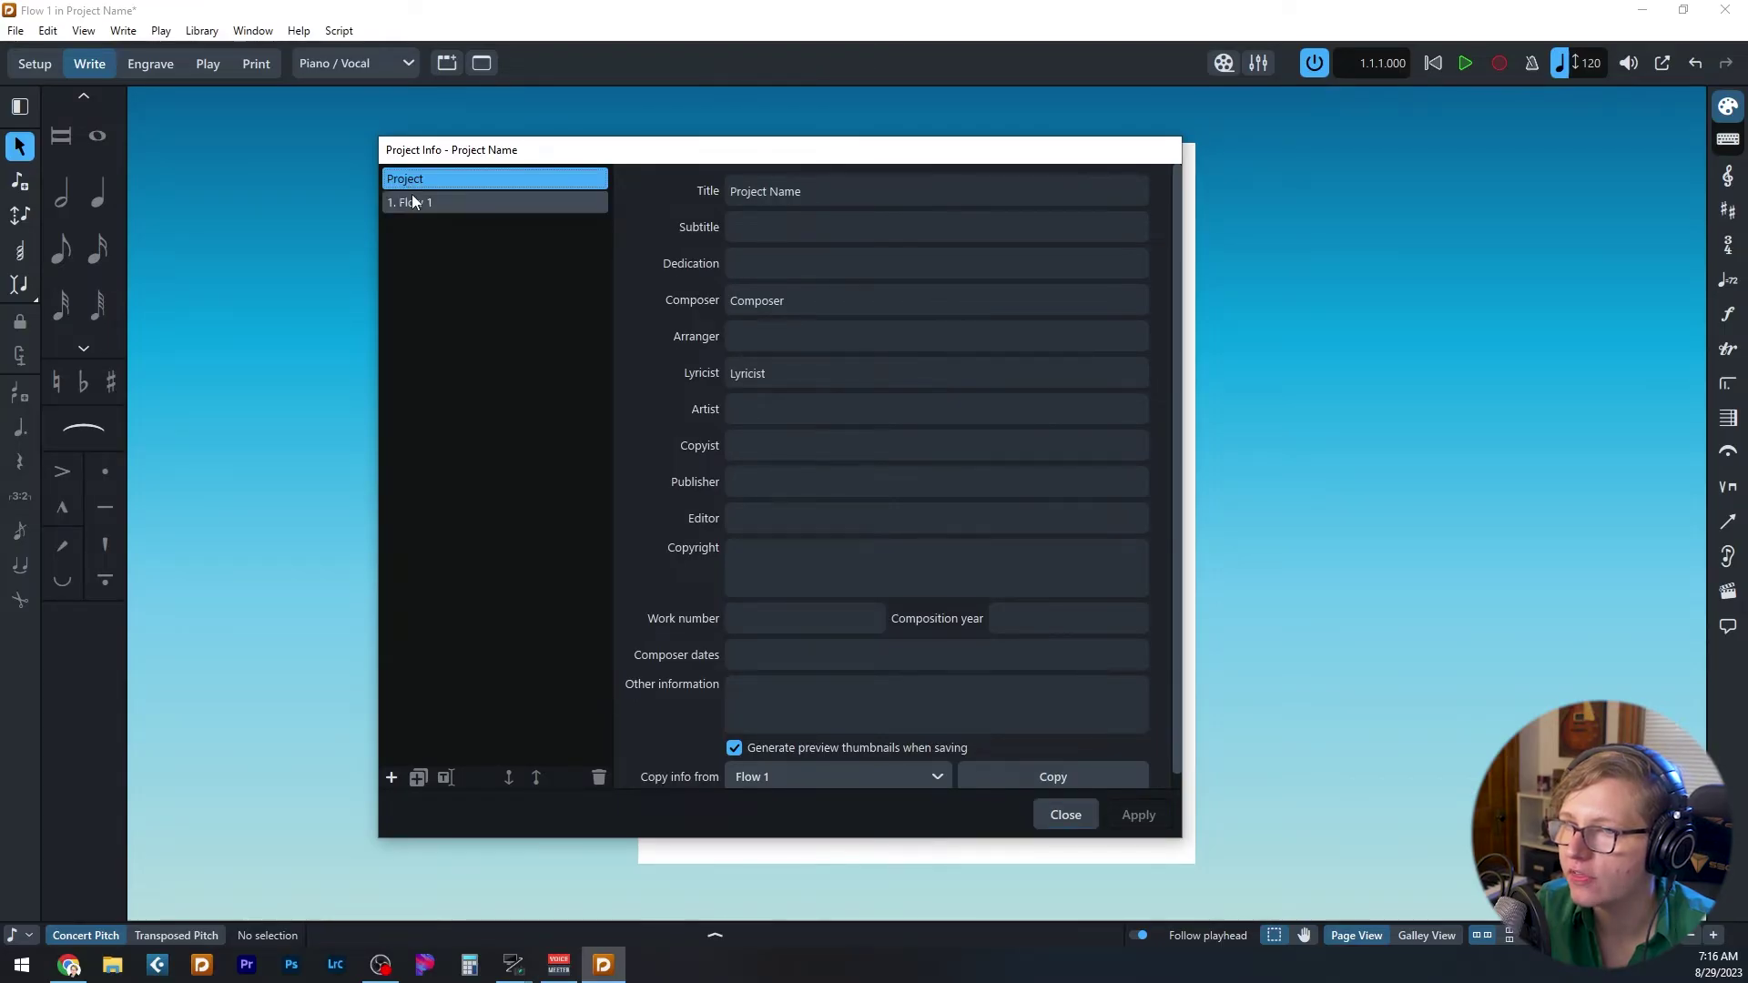
{"action": "left_click", "coordinate": [412, 202]}
{"action": "left_click", "coordinate": [405, 178]}
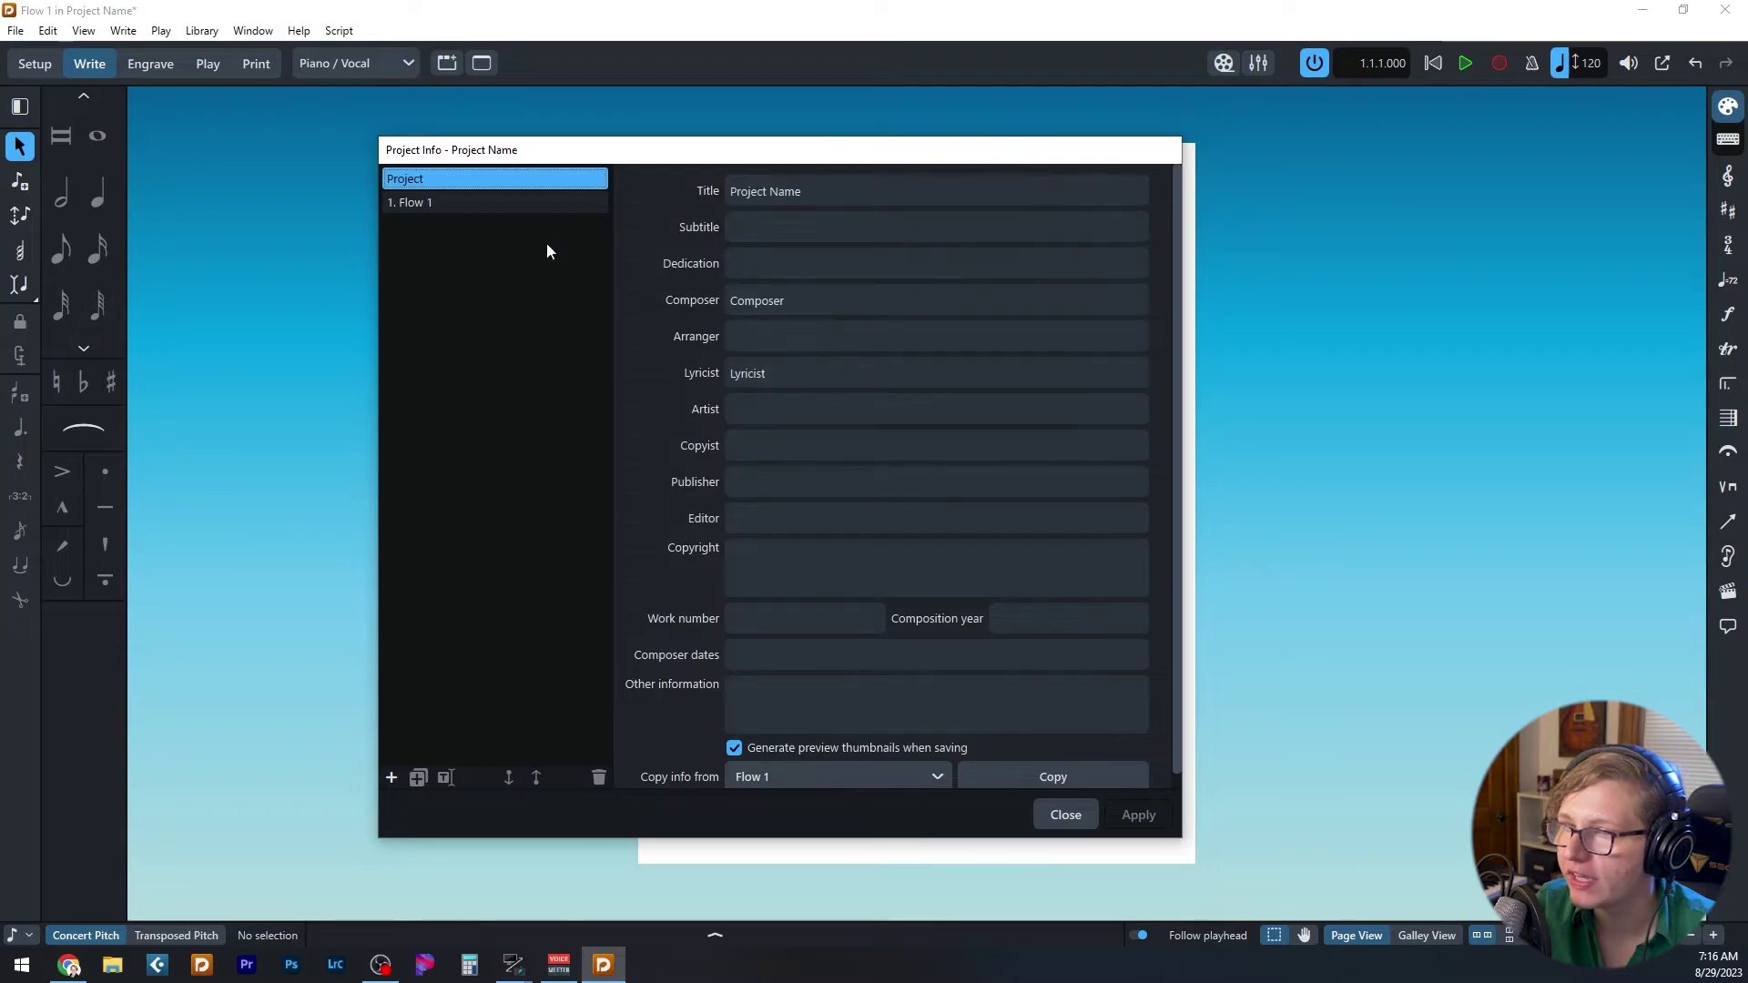
{"action": "left_click_drag", "start_coordinate": [805, 166], "coordinate": [1633, 146]}
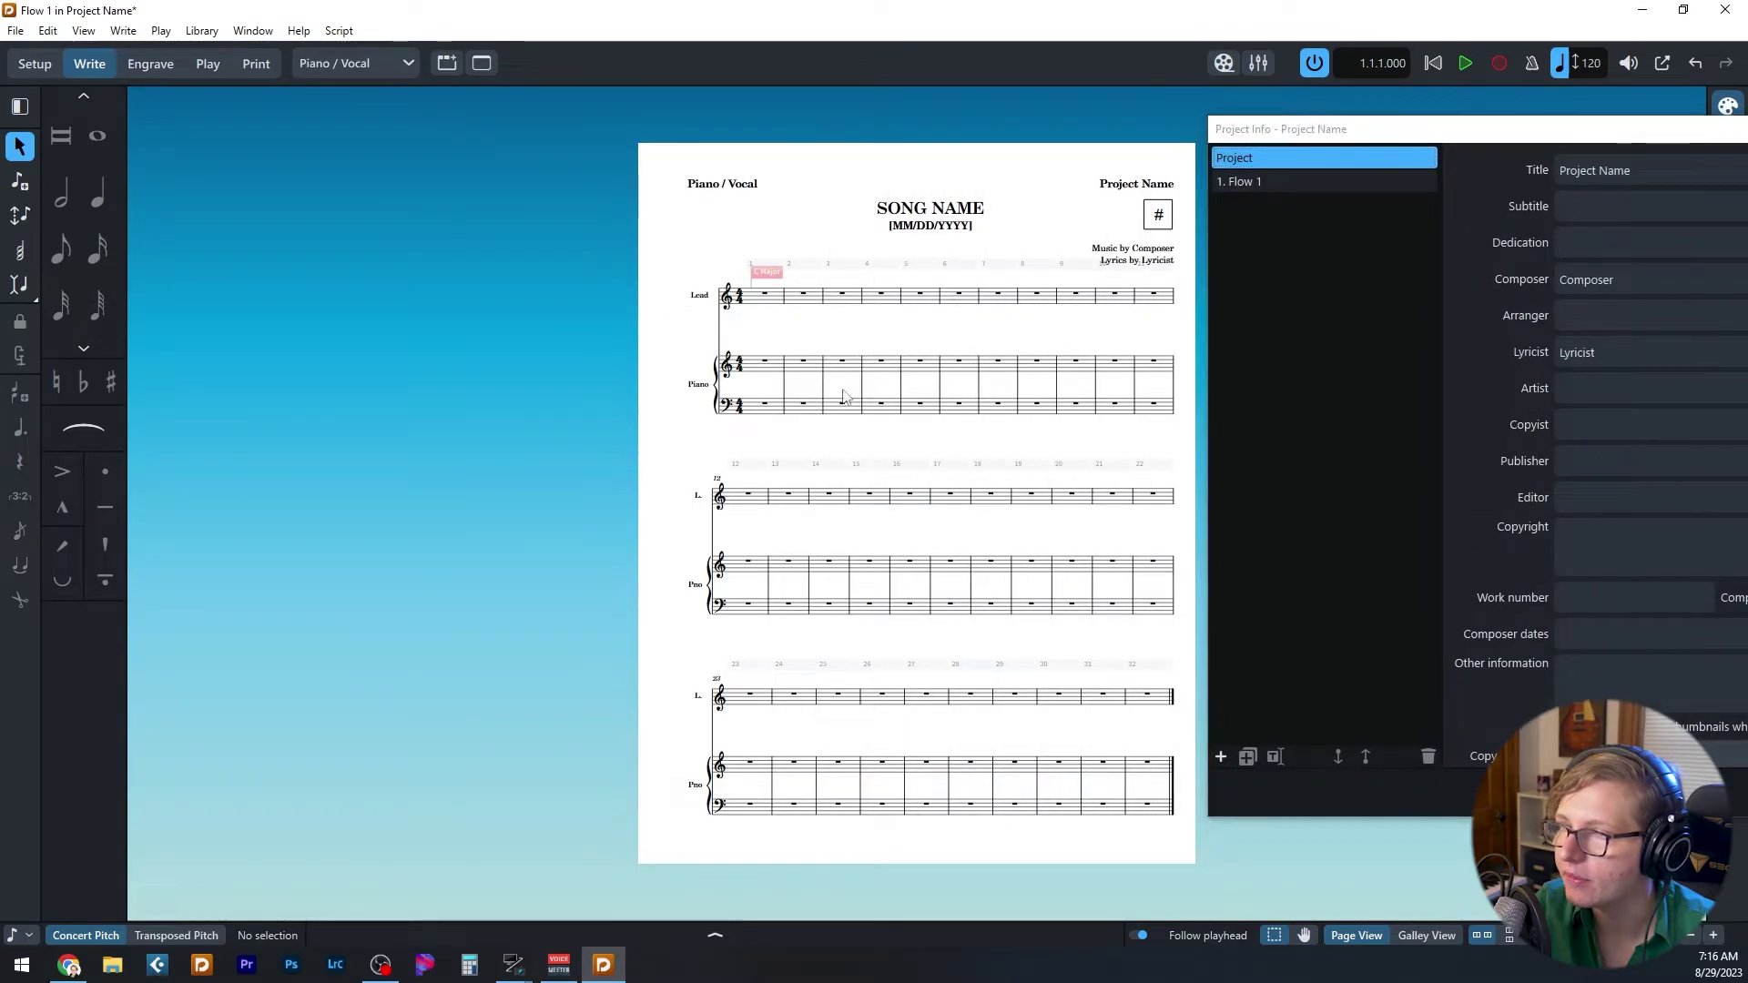
{"action": "left_click_drag", "start_coordinate": [1392, 128], "coordinate": [533, 143]}
- Set the project title to 'To the Lighthouse' and enter the composer's and lyricist's names
{"action": "key", "text": "ctrl+a"}
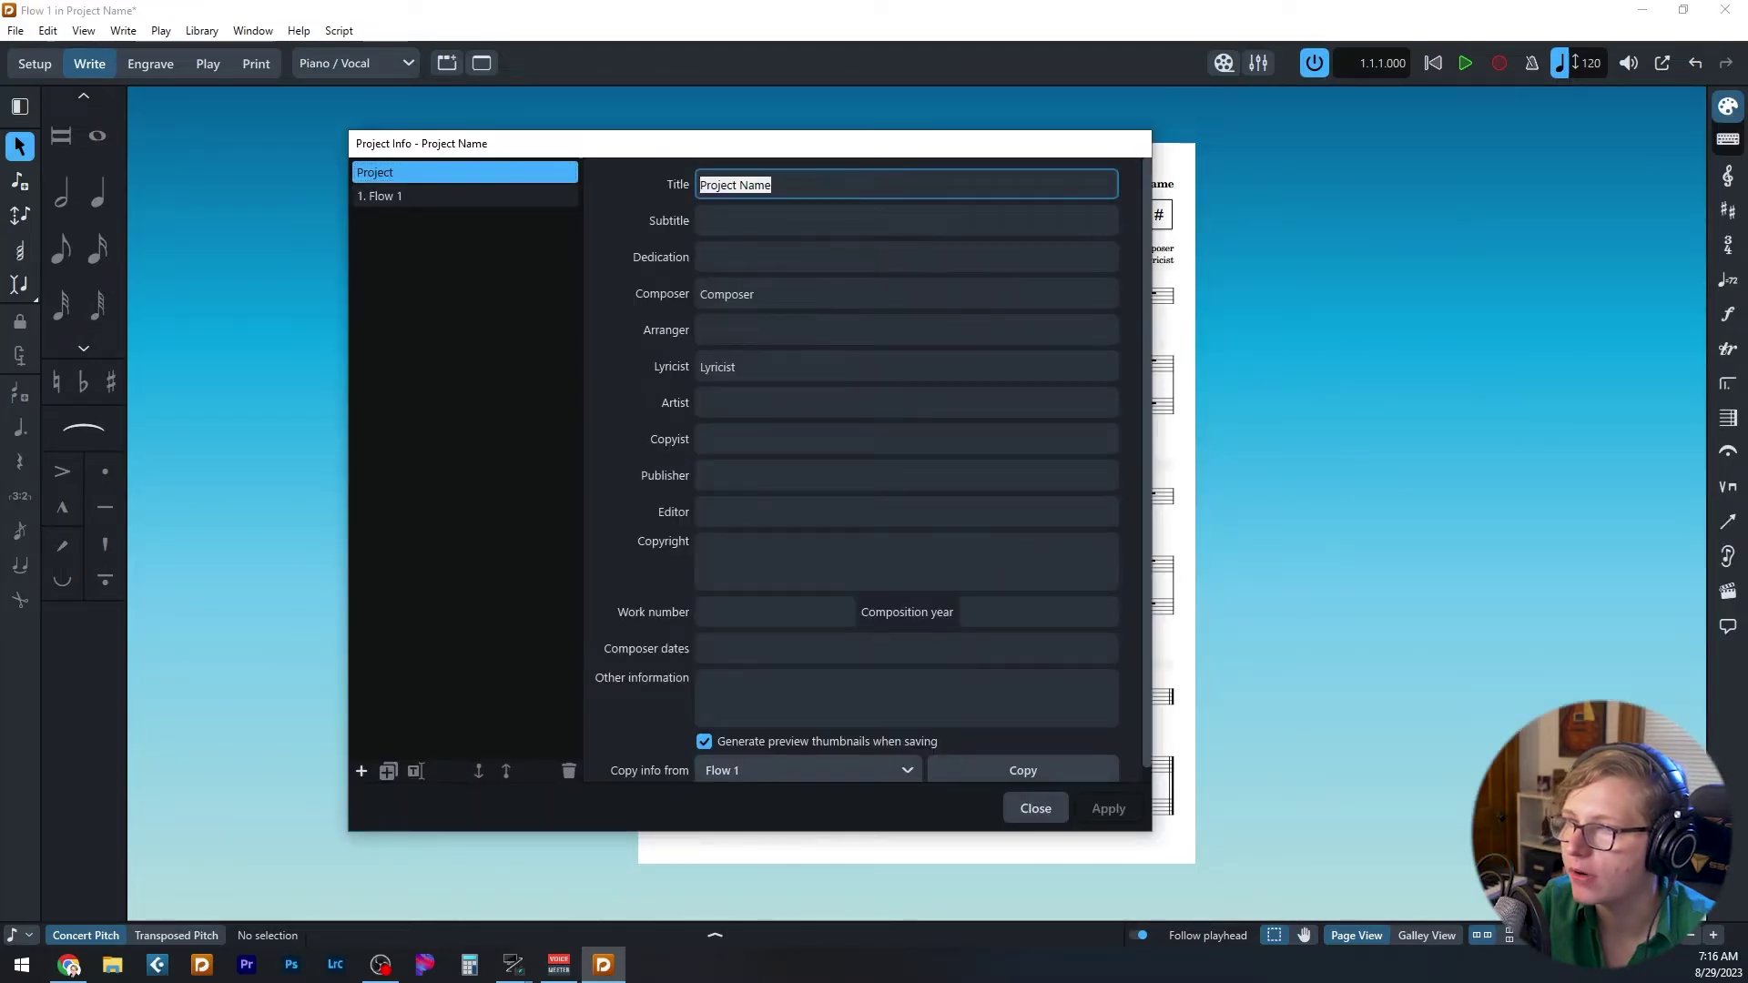
{"action": "type", "text": "To"}
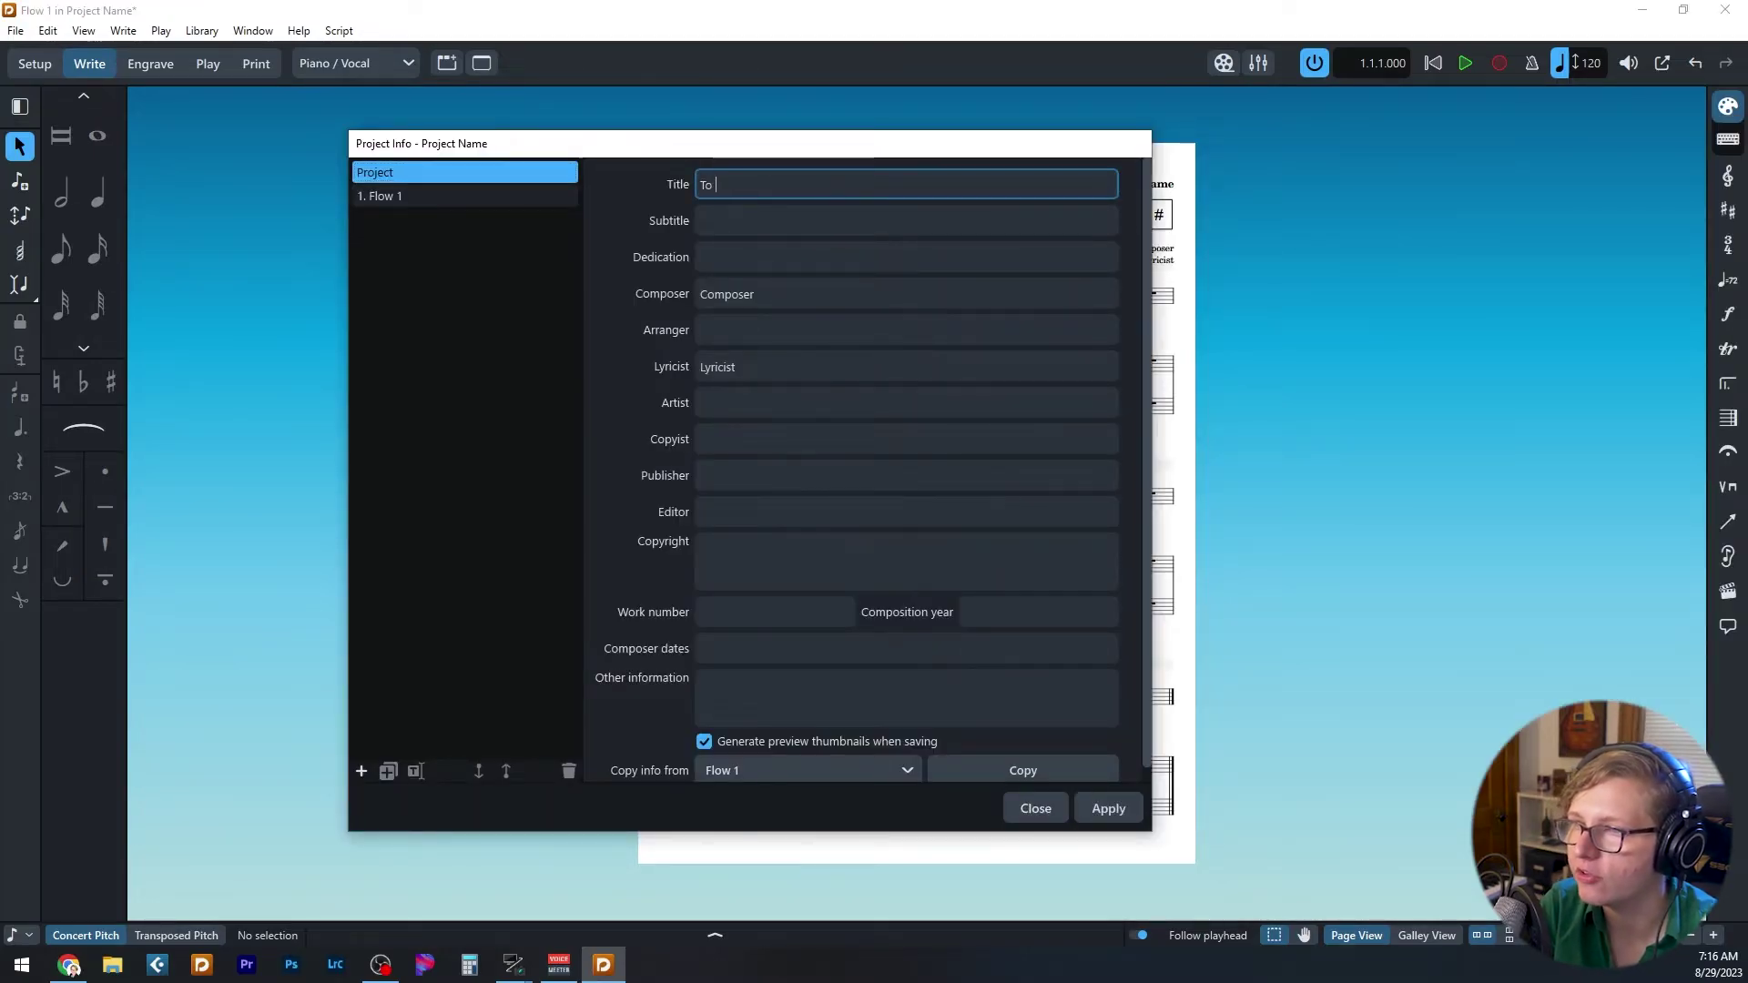
{"action": "type", "text": " the Lighthouse"}
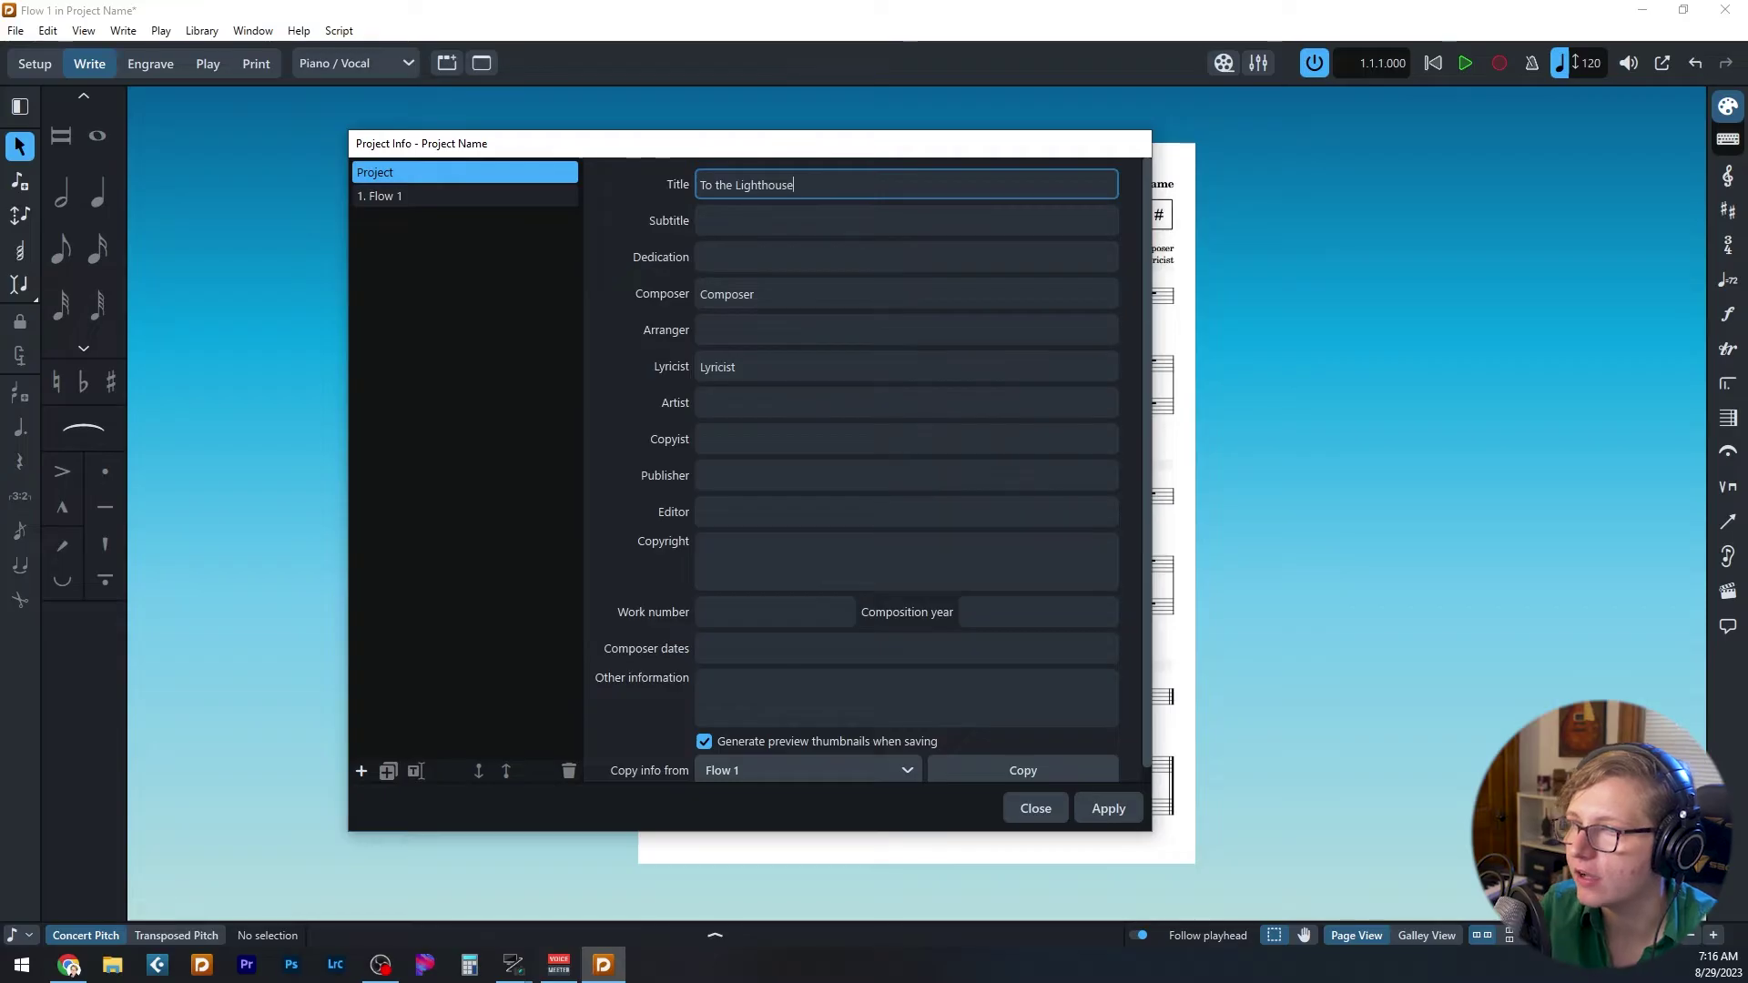
{"action": "key", "text": "Tab"}
{"action": "key", "text": "Tab"}
{"action": "key", "text": "Tab"}
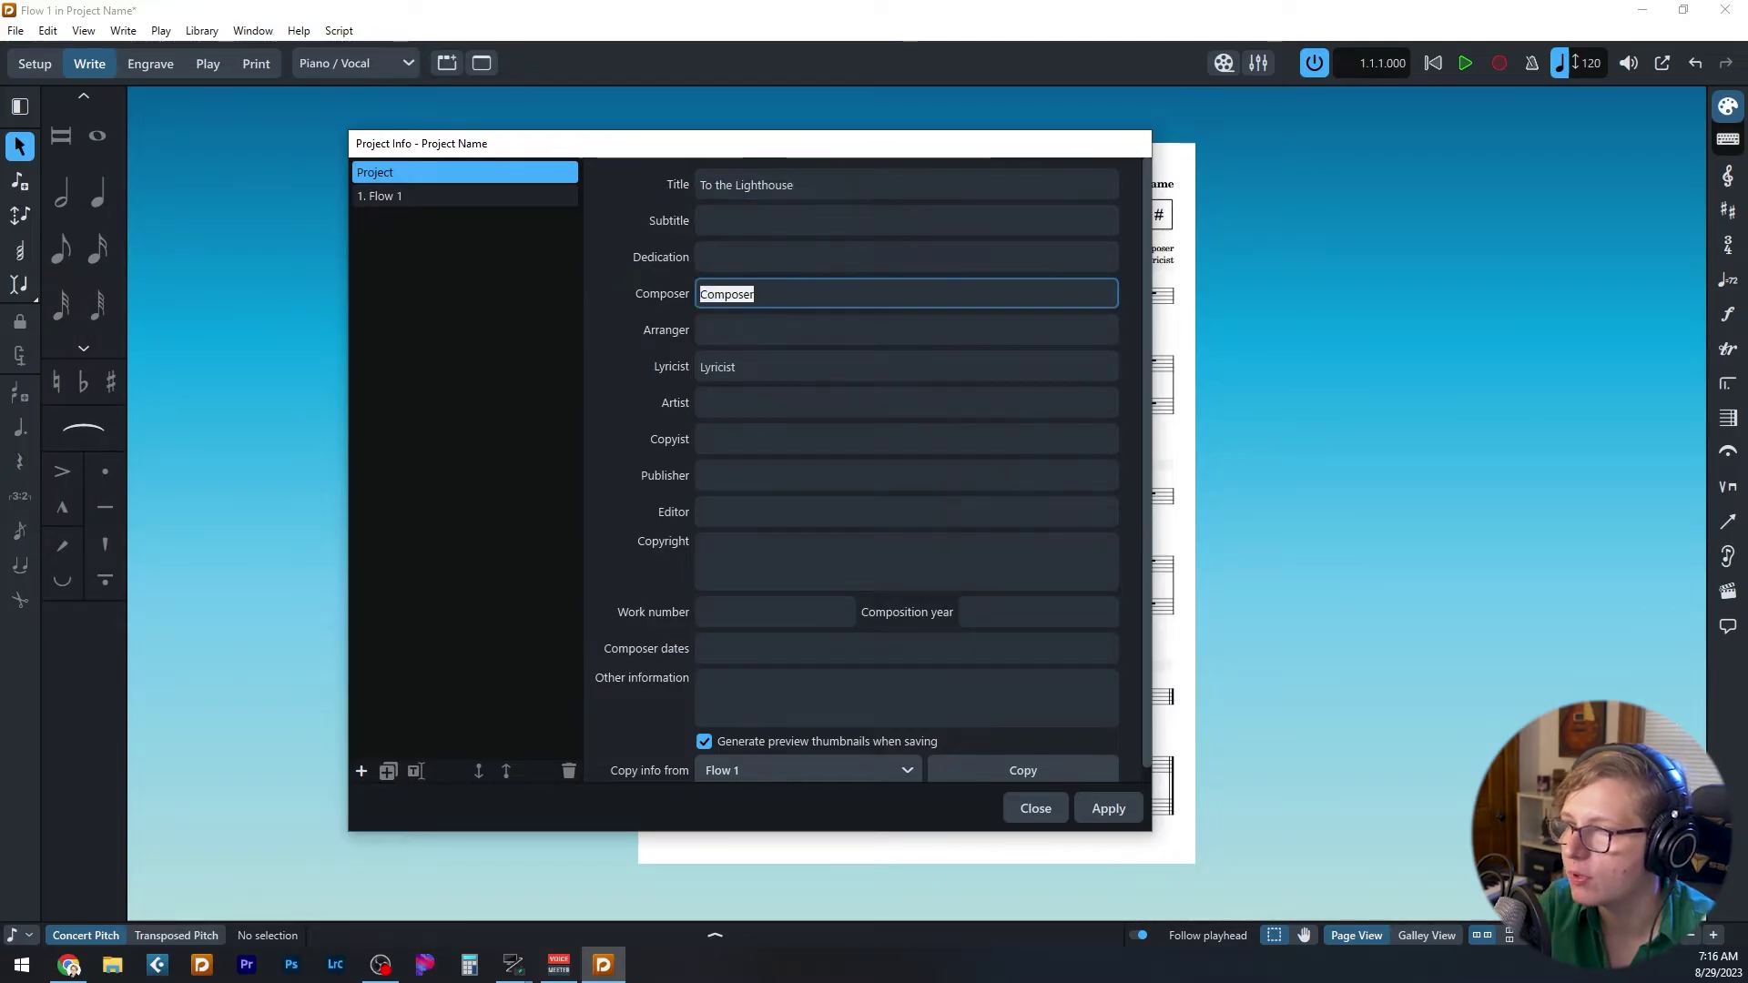
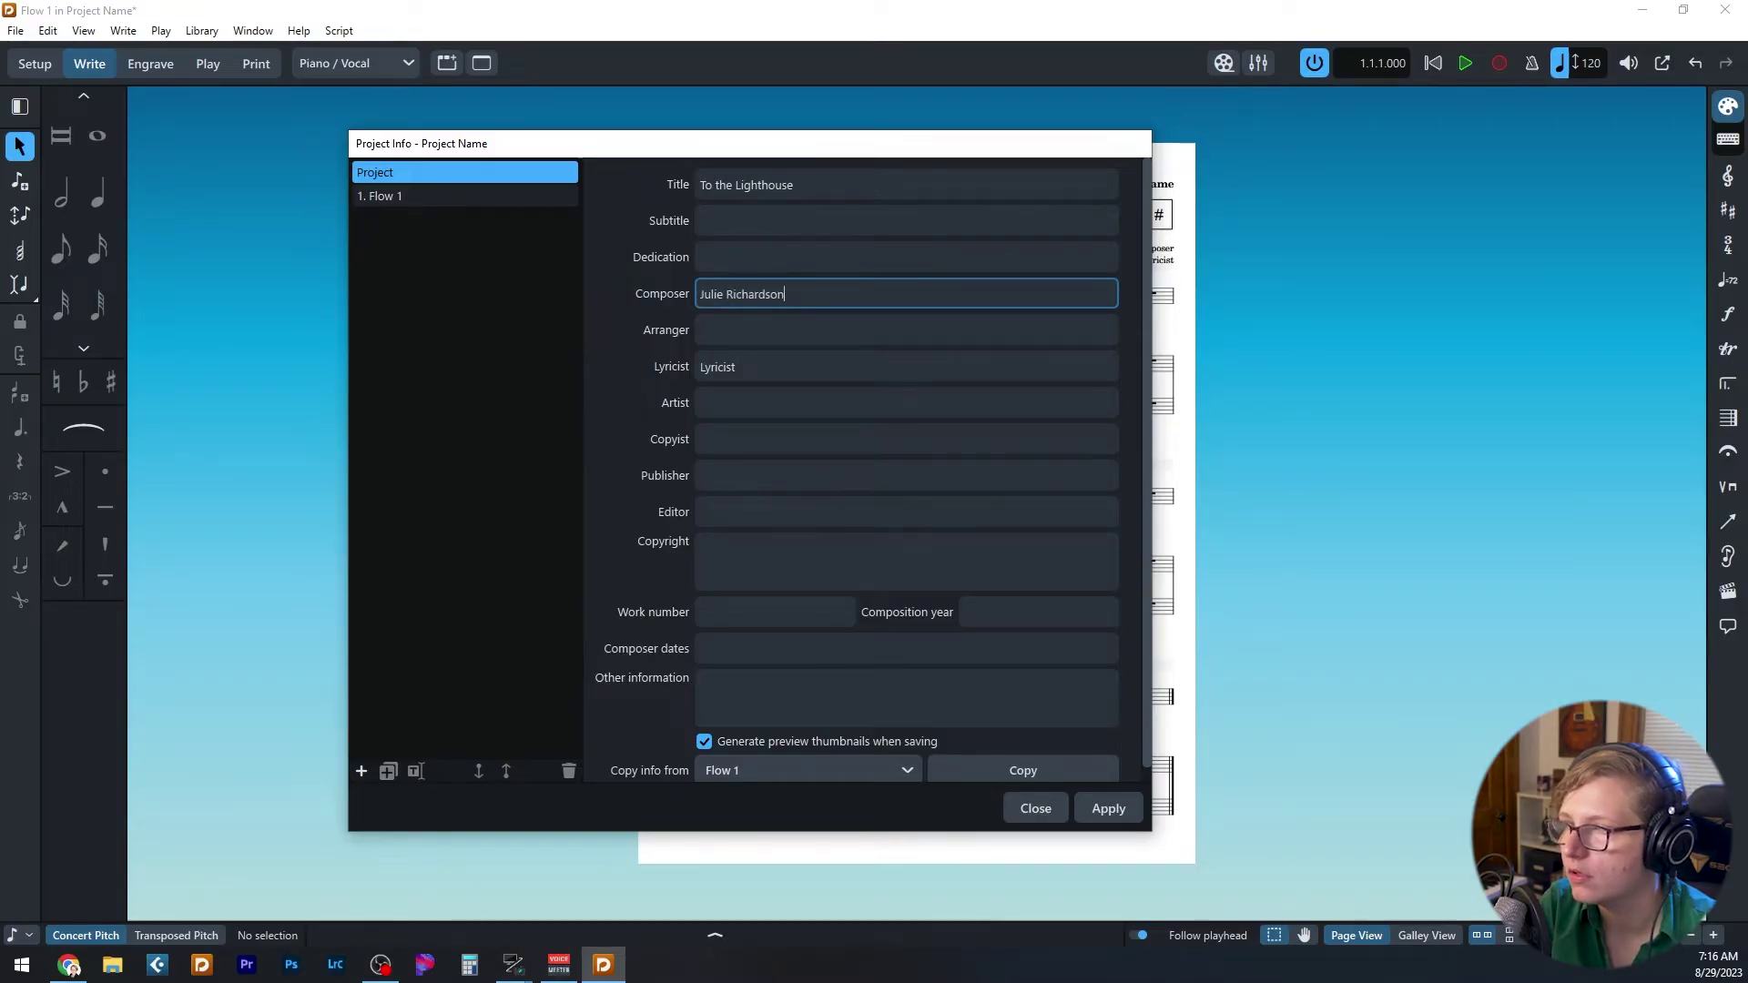
{"action": "key", "text": "Tab"}
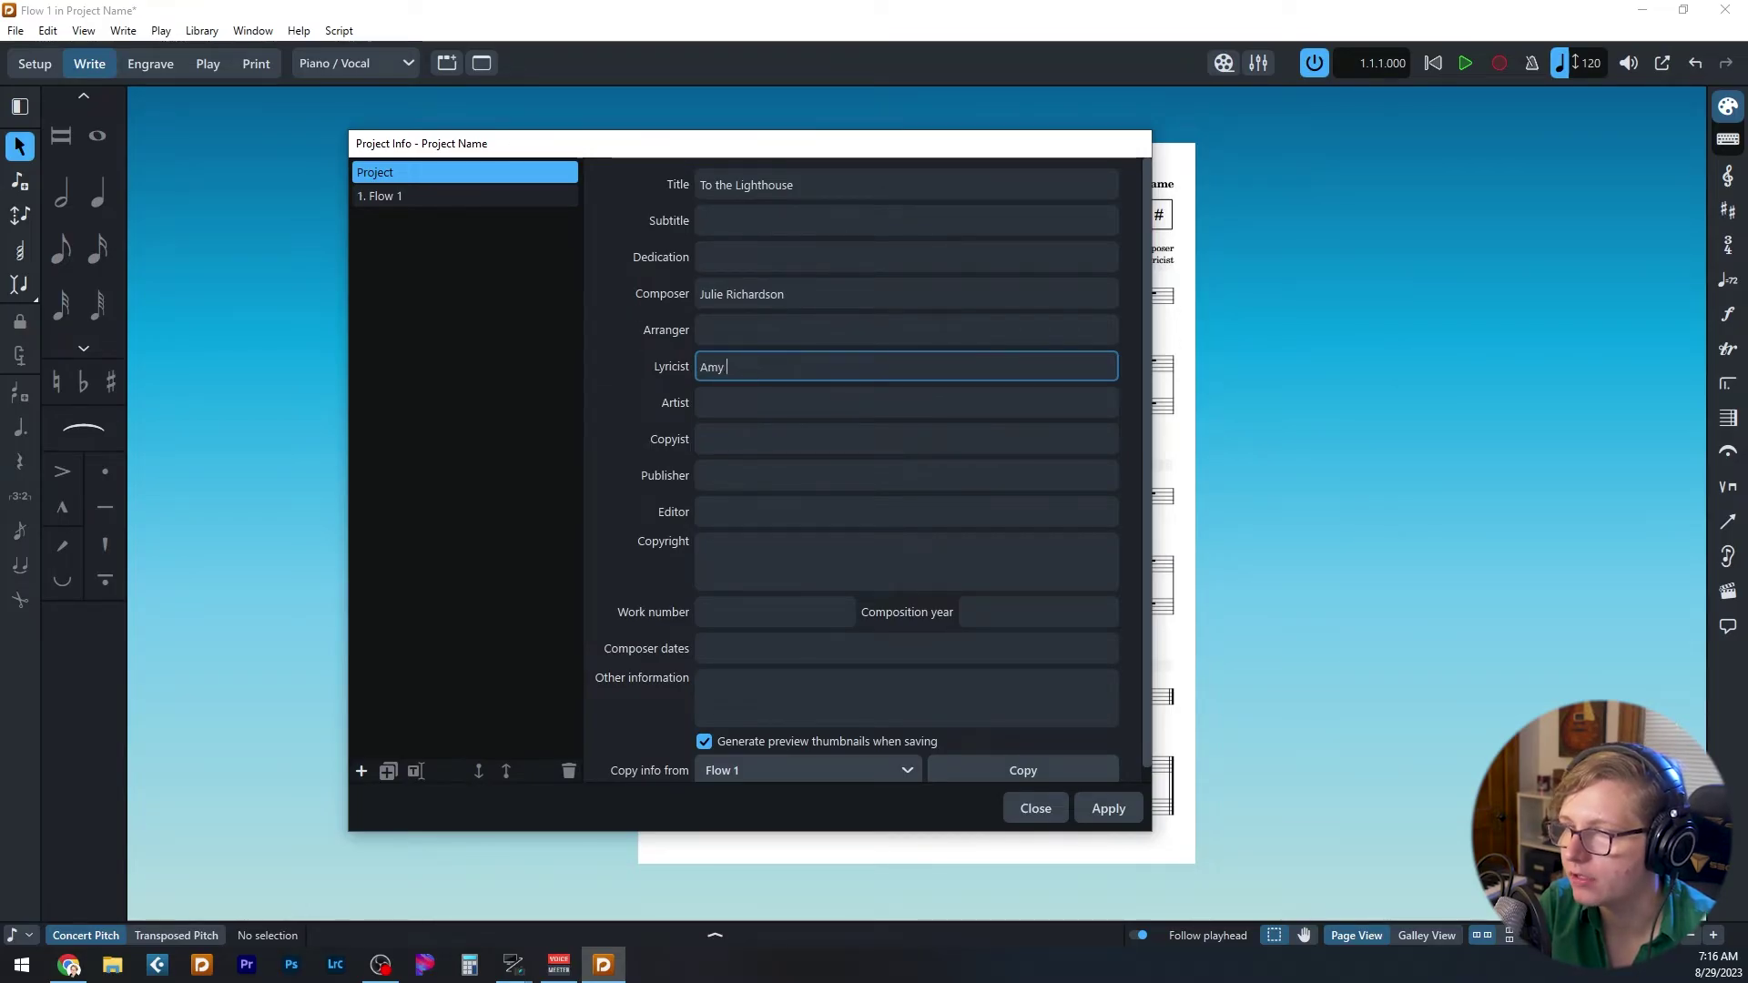
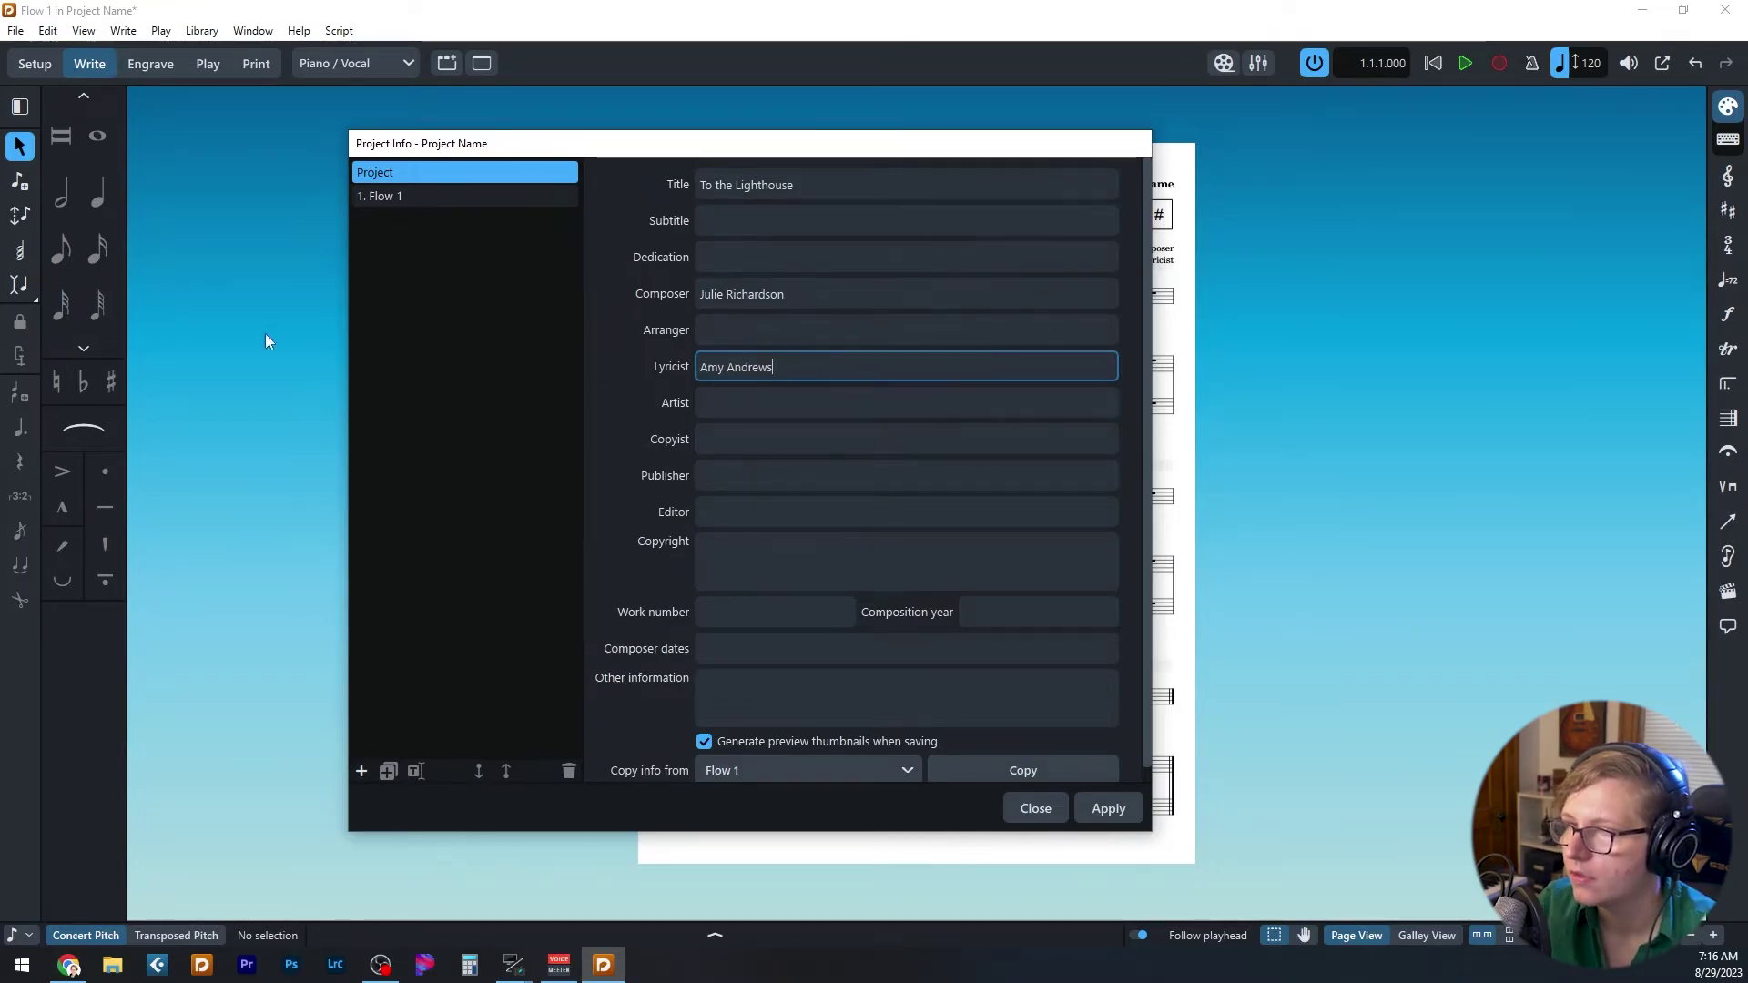
{"action": "left_click", "coordinate": [465, 268]}
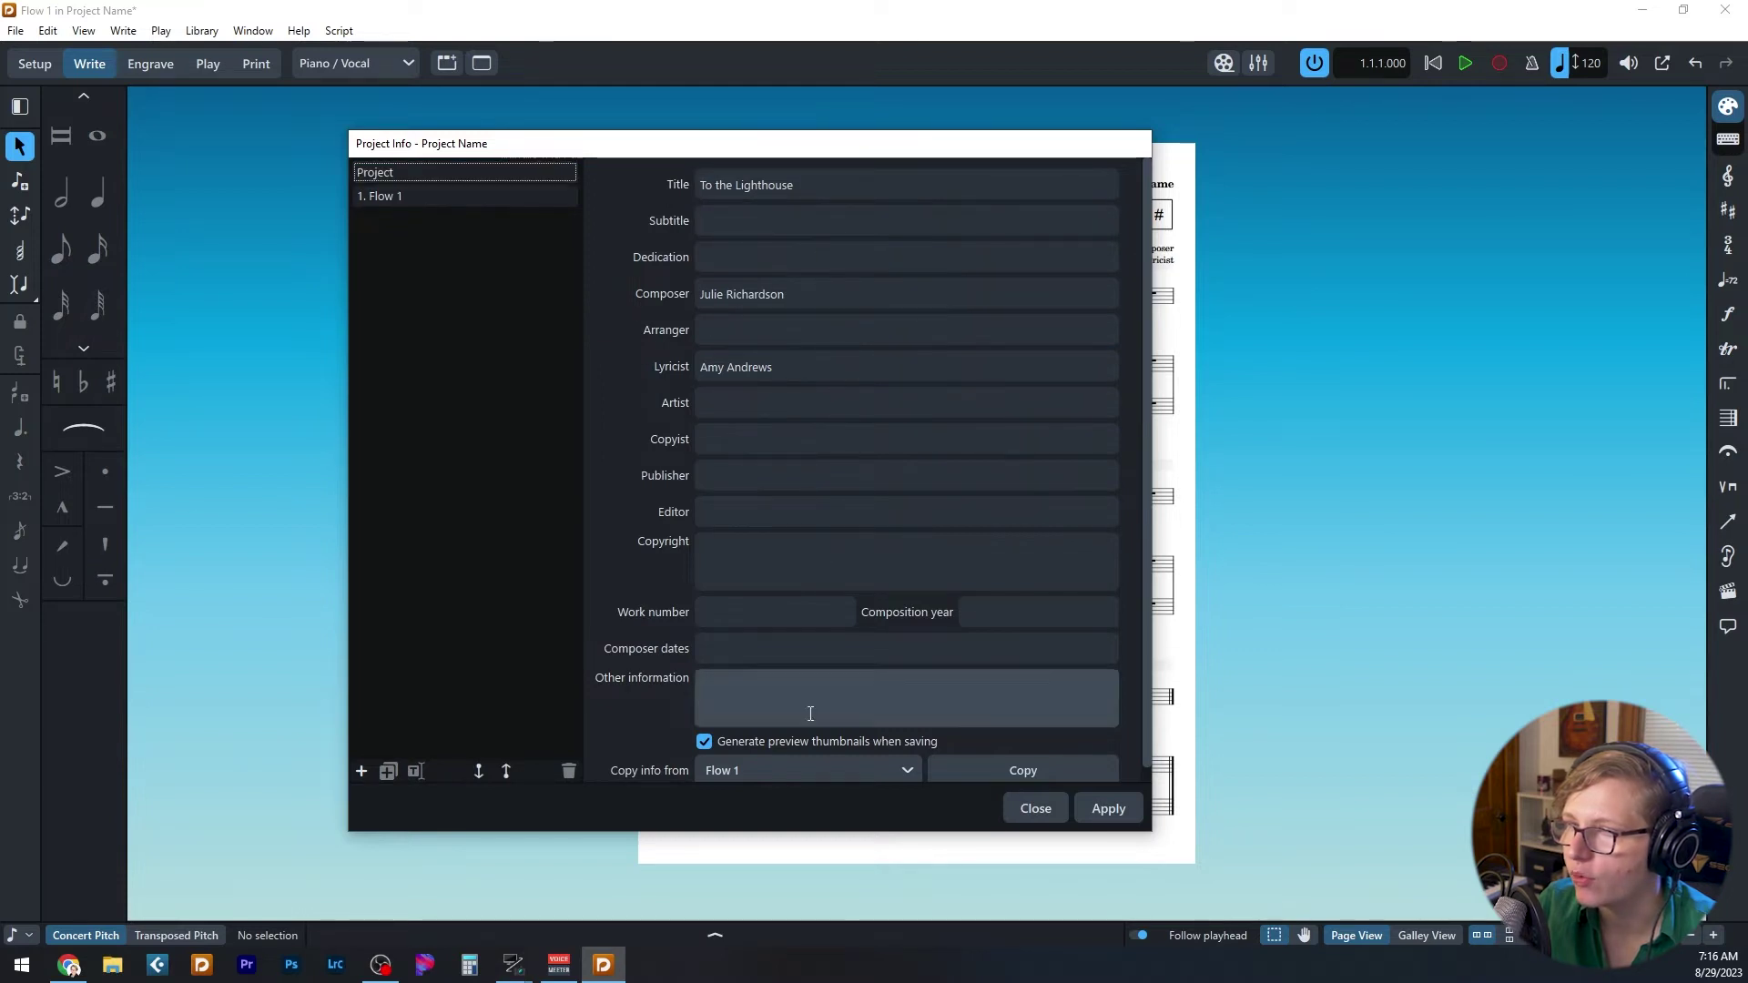
{"action": "left_click", "coordinate": [377, 195]}
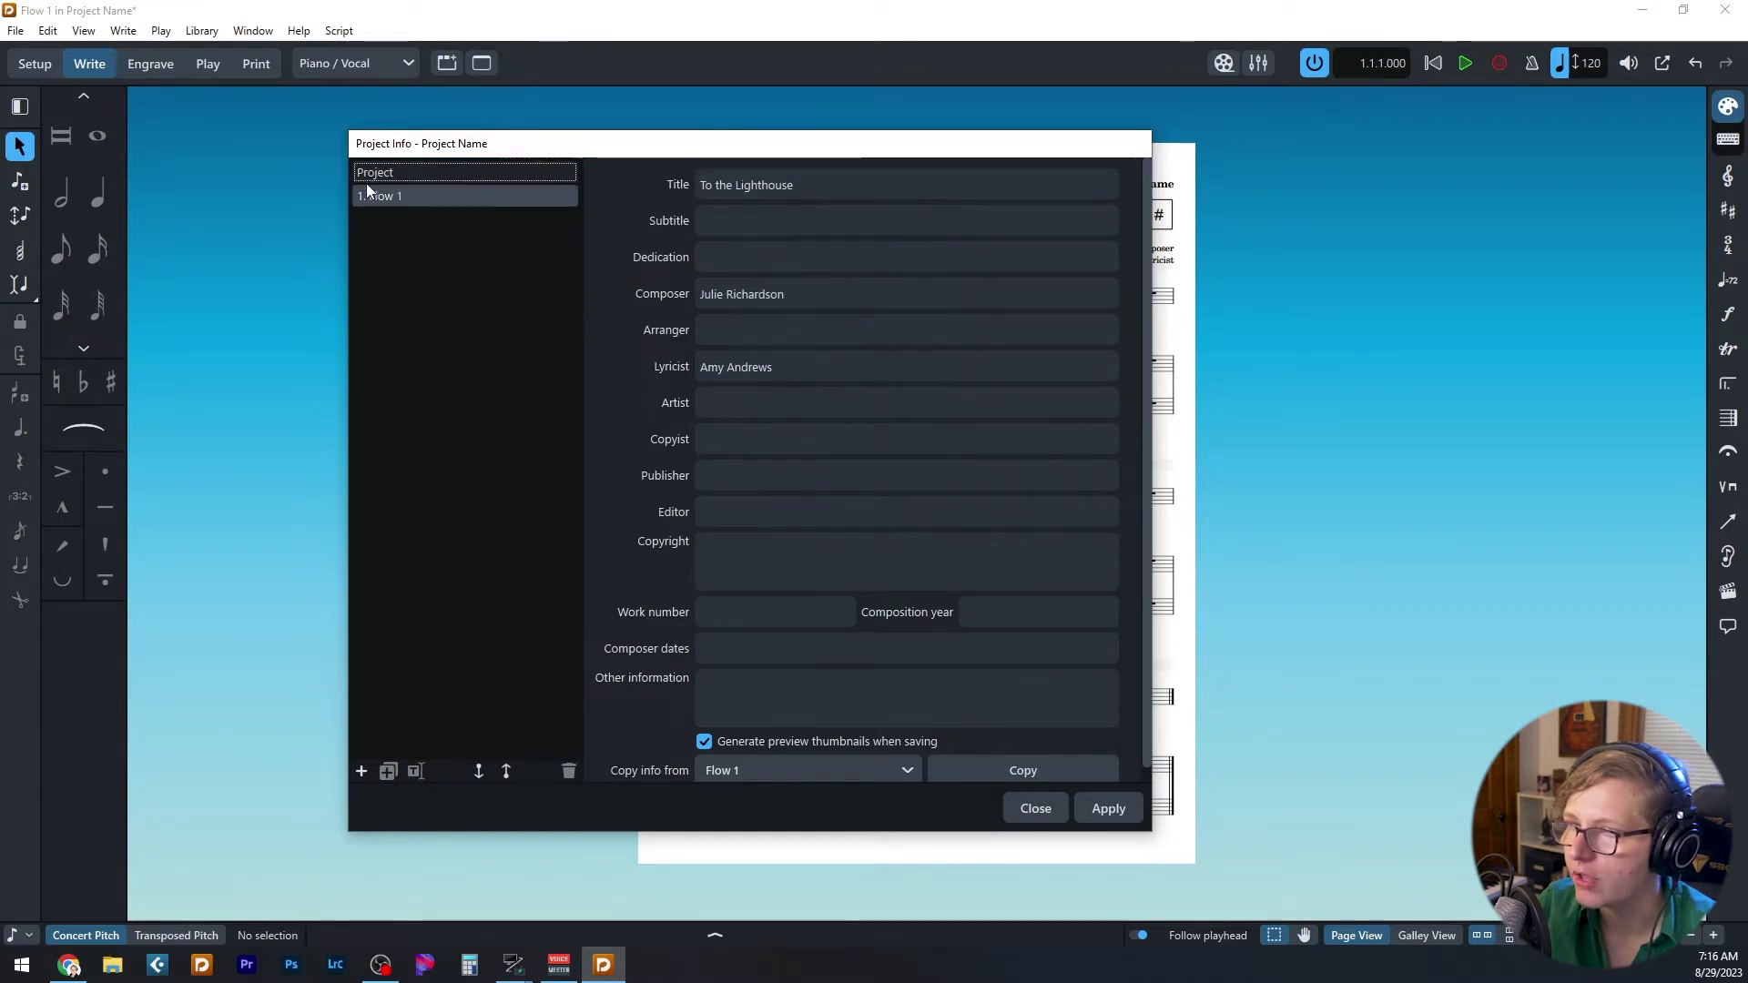
- Title Flow 1 'LiLY'S VISION' and enter '[08/25' as its date subtitle
{"action": "left_click", "coordinate": [780, 191]}
{"action": "key", "text": "ctrl+a"}
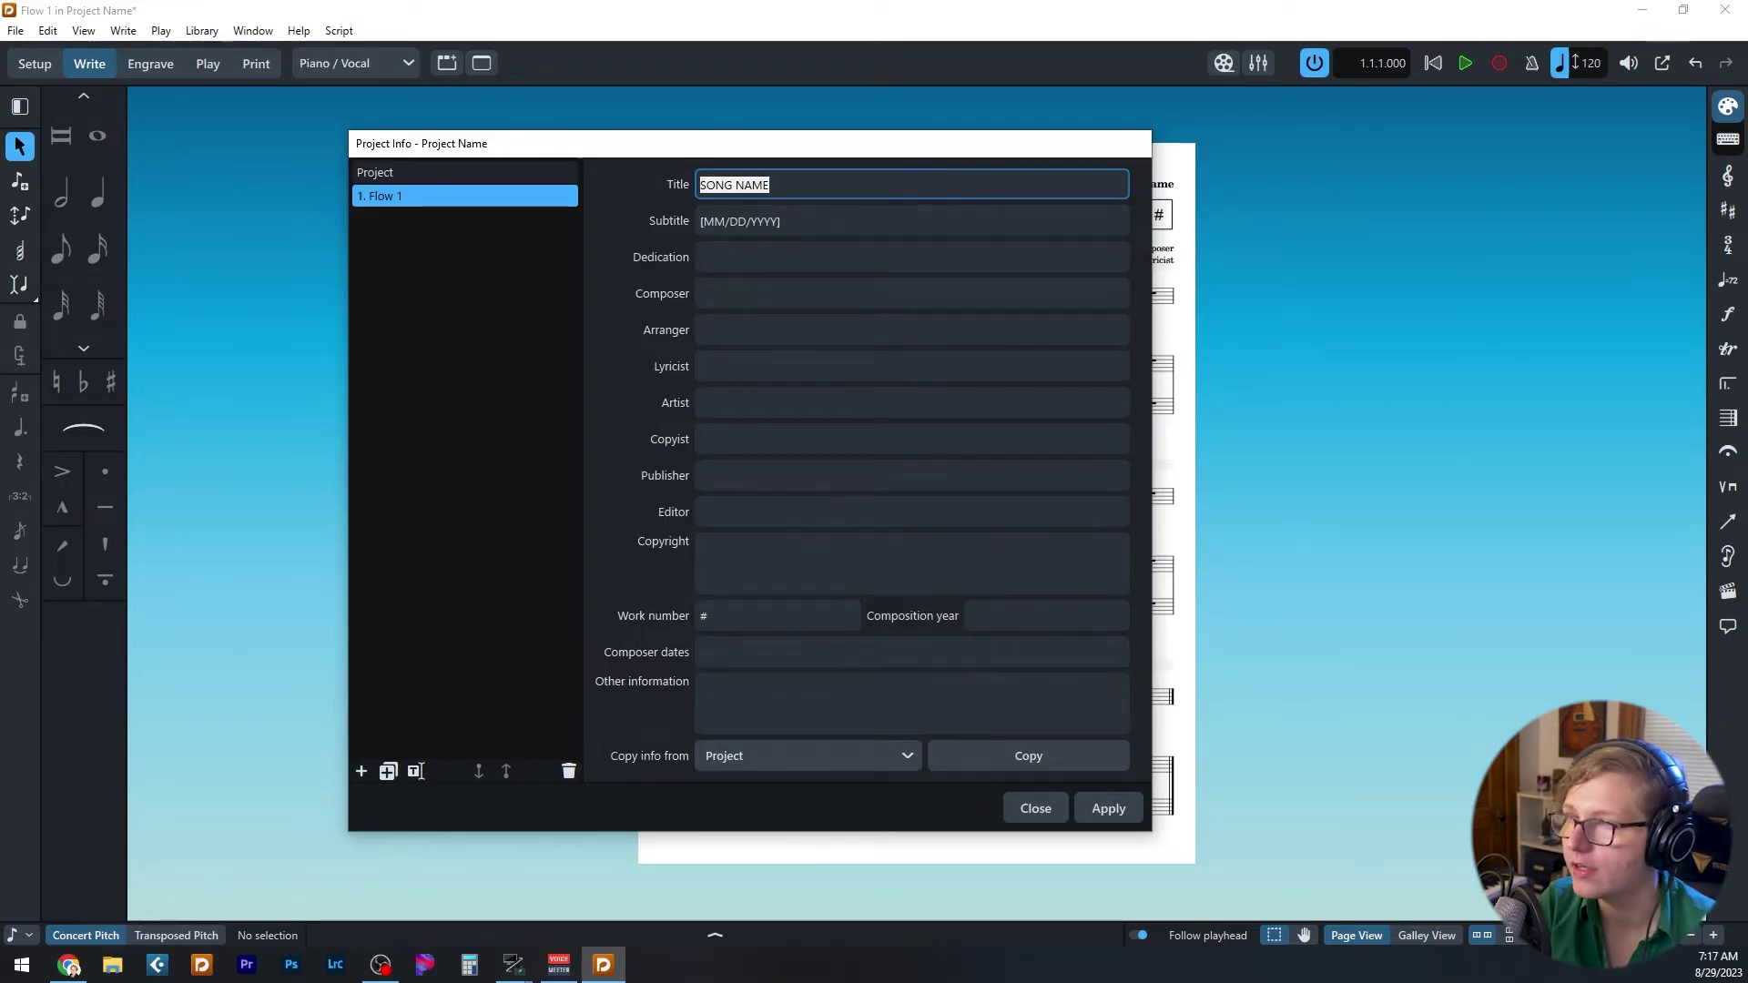
{"action": "type", "text": "LiLY'"}
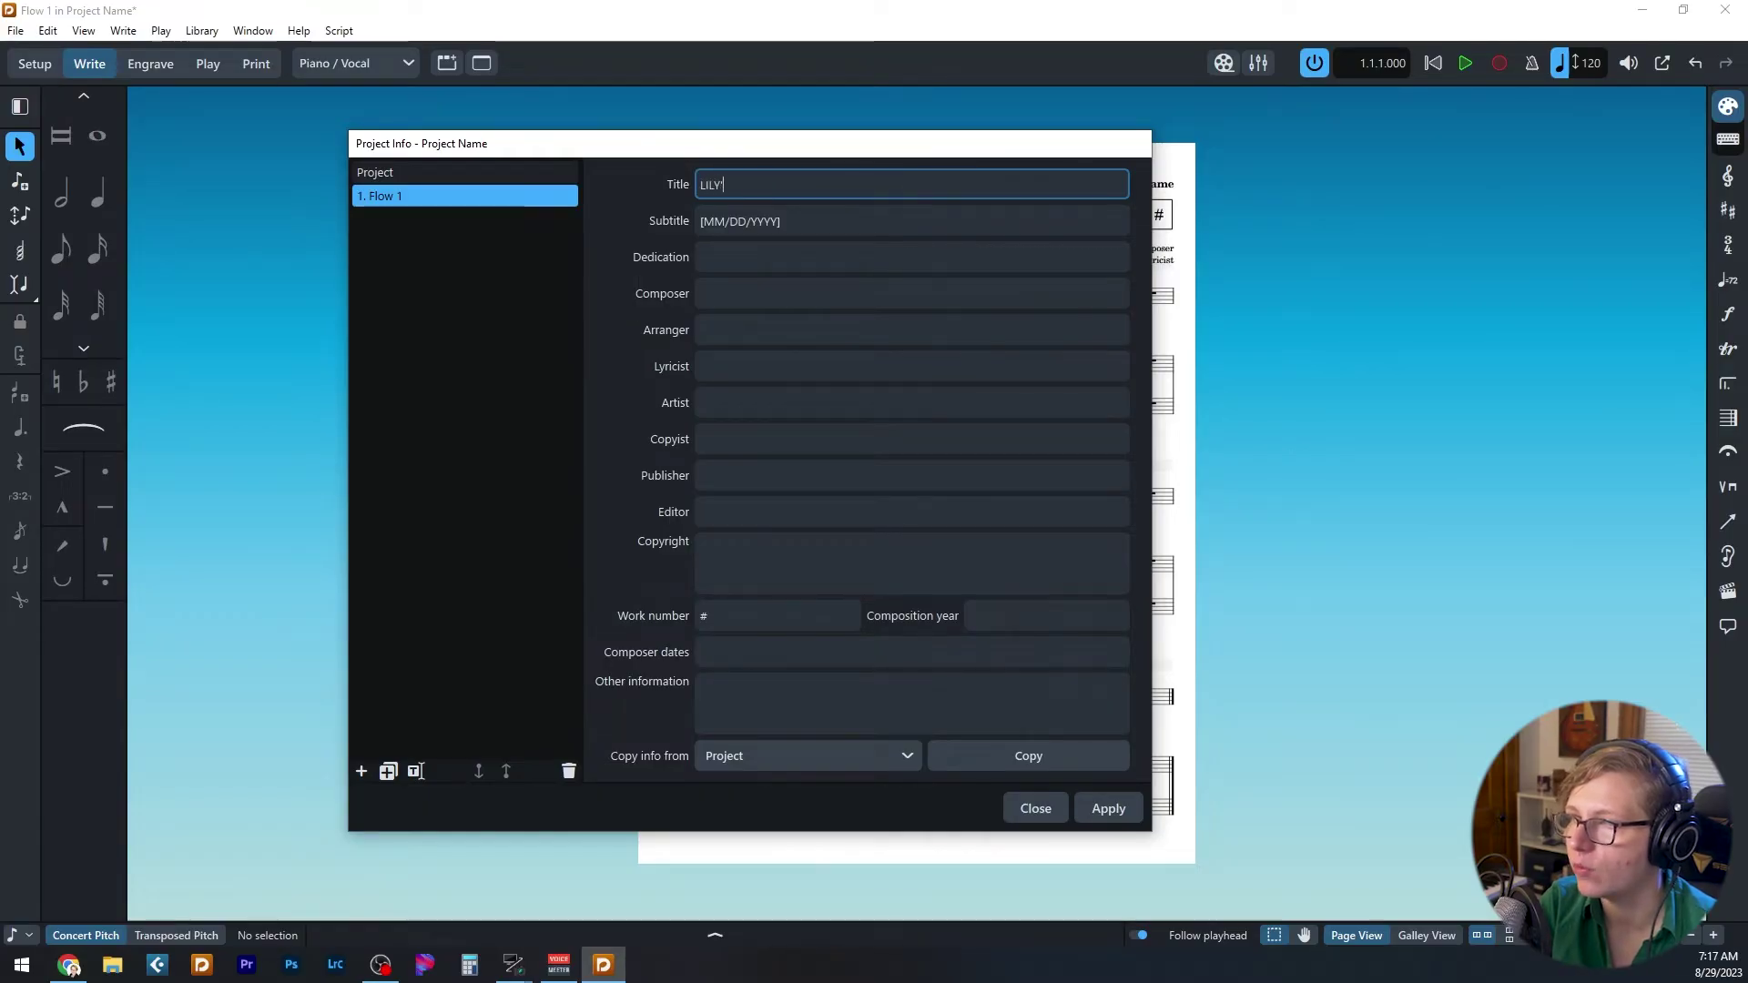
{"action": "type", "text": "S VISION"}
{"action": "key", "text": "Tab"}
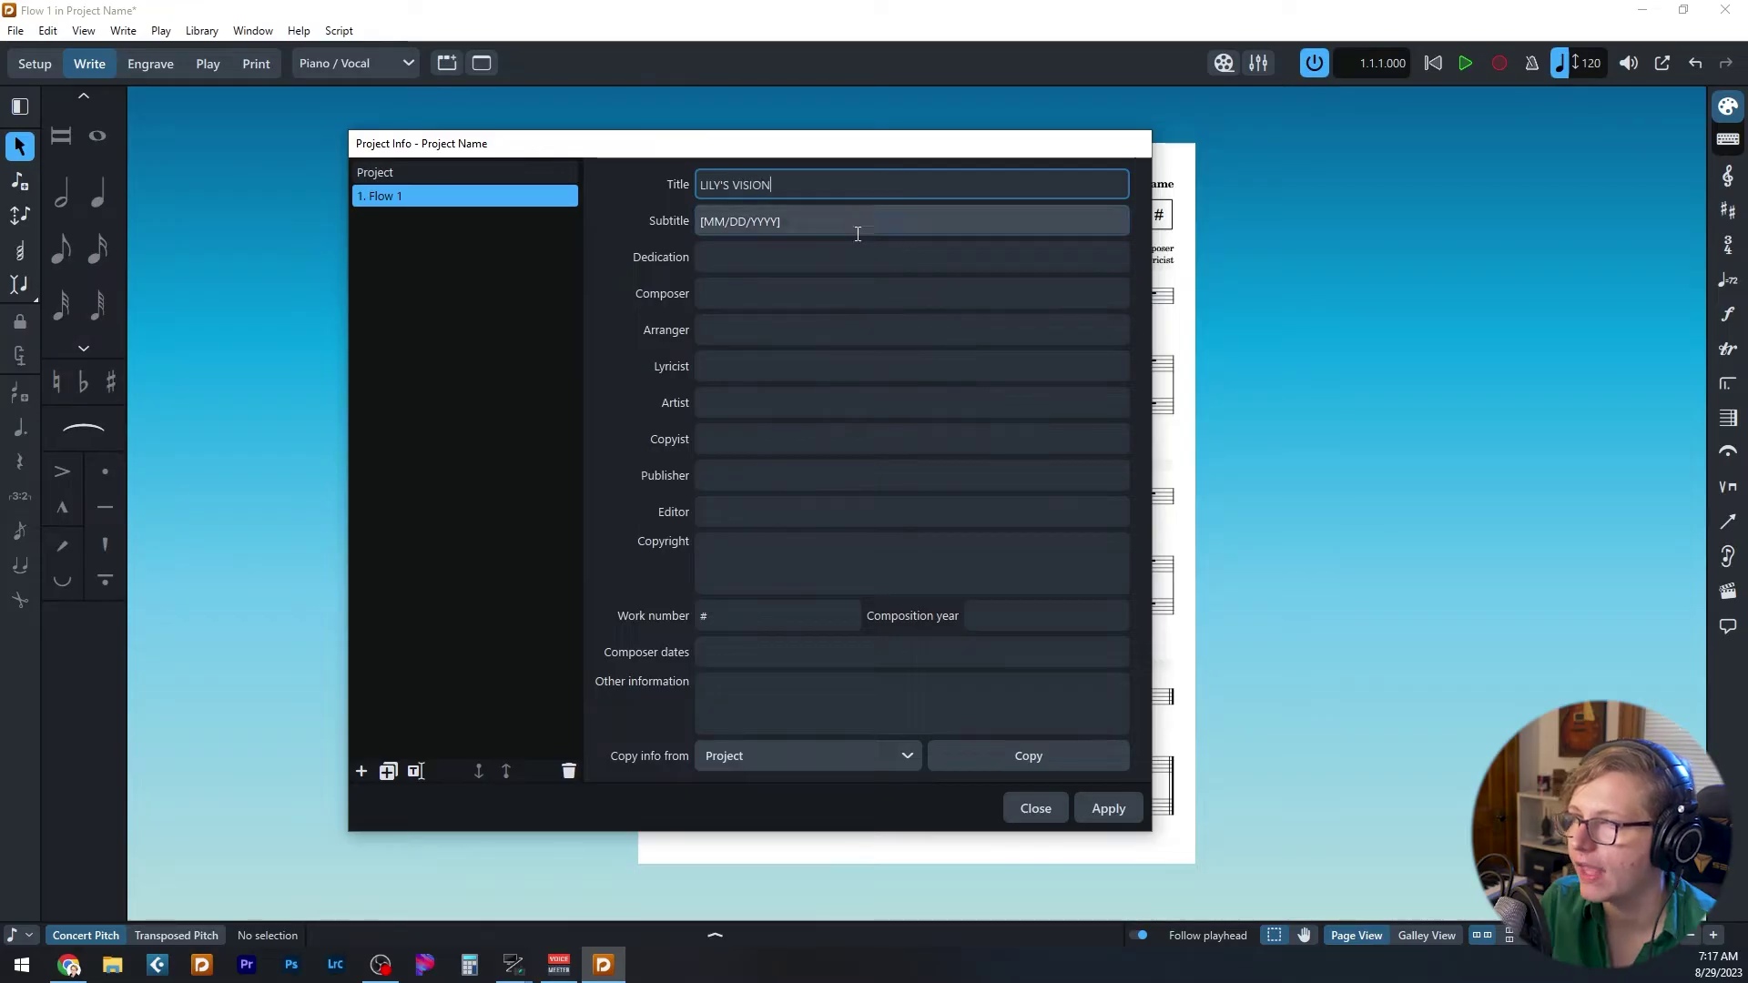
{"action": "type", "text": "["}
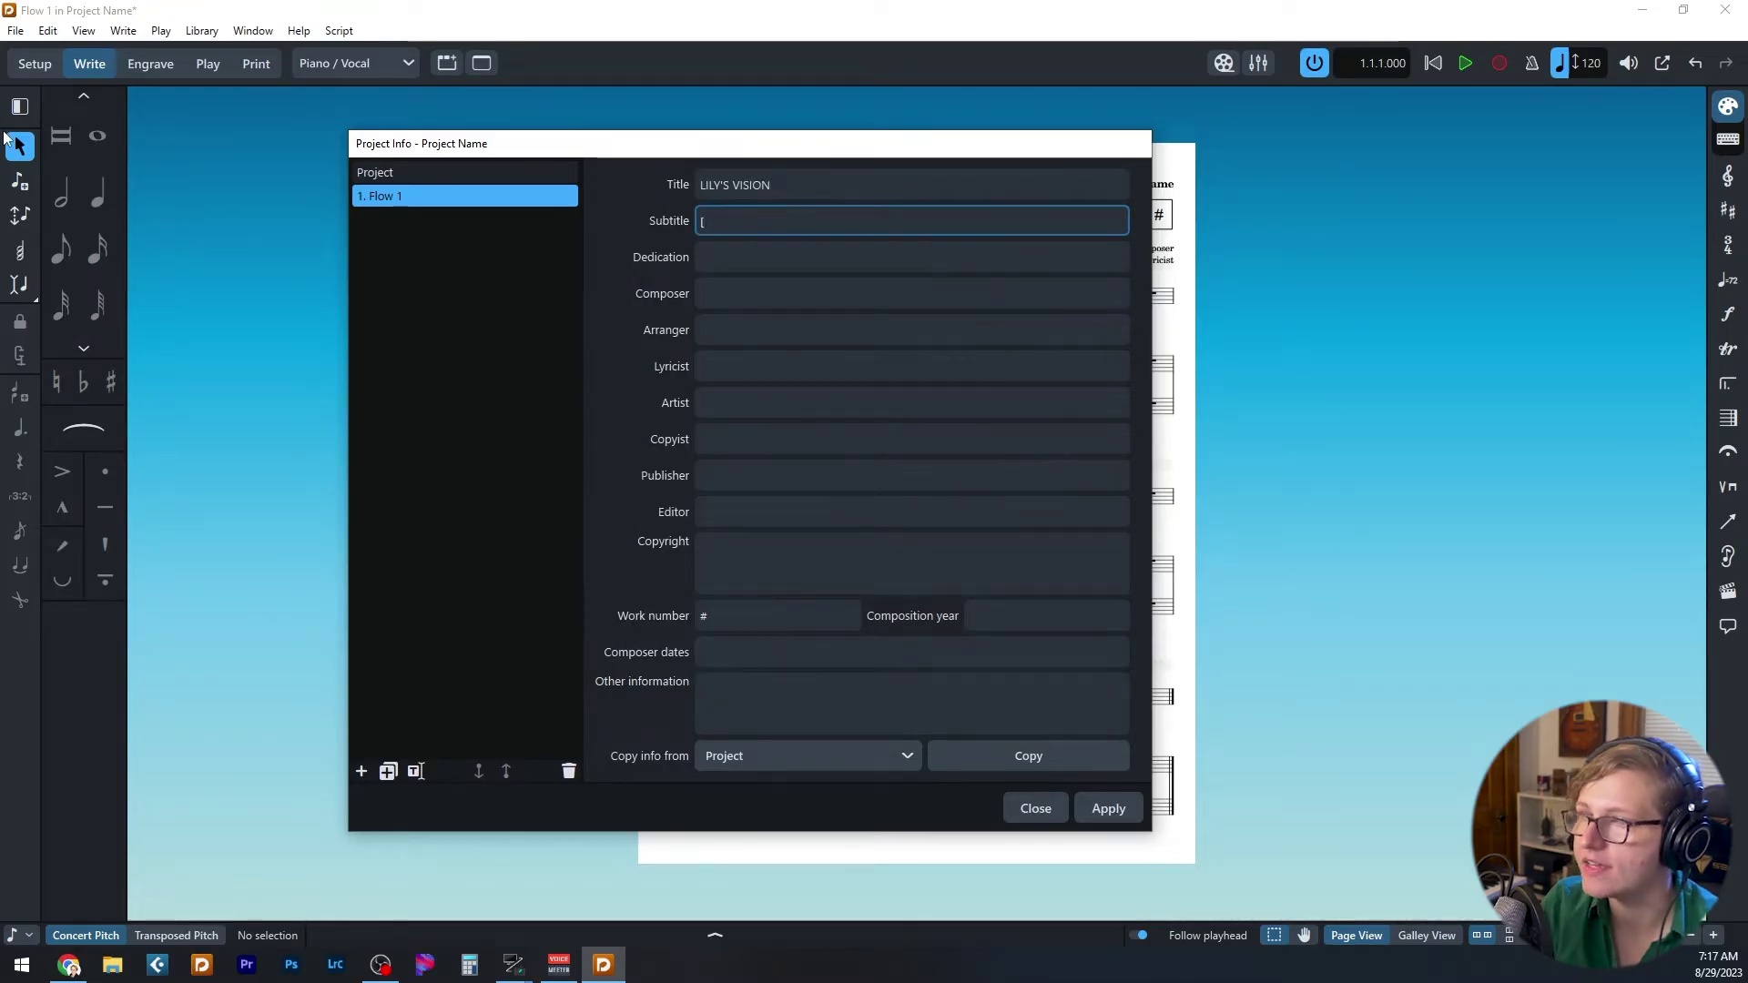
{"action": "type", "text": "08/25"}
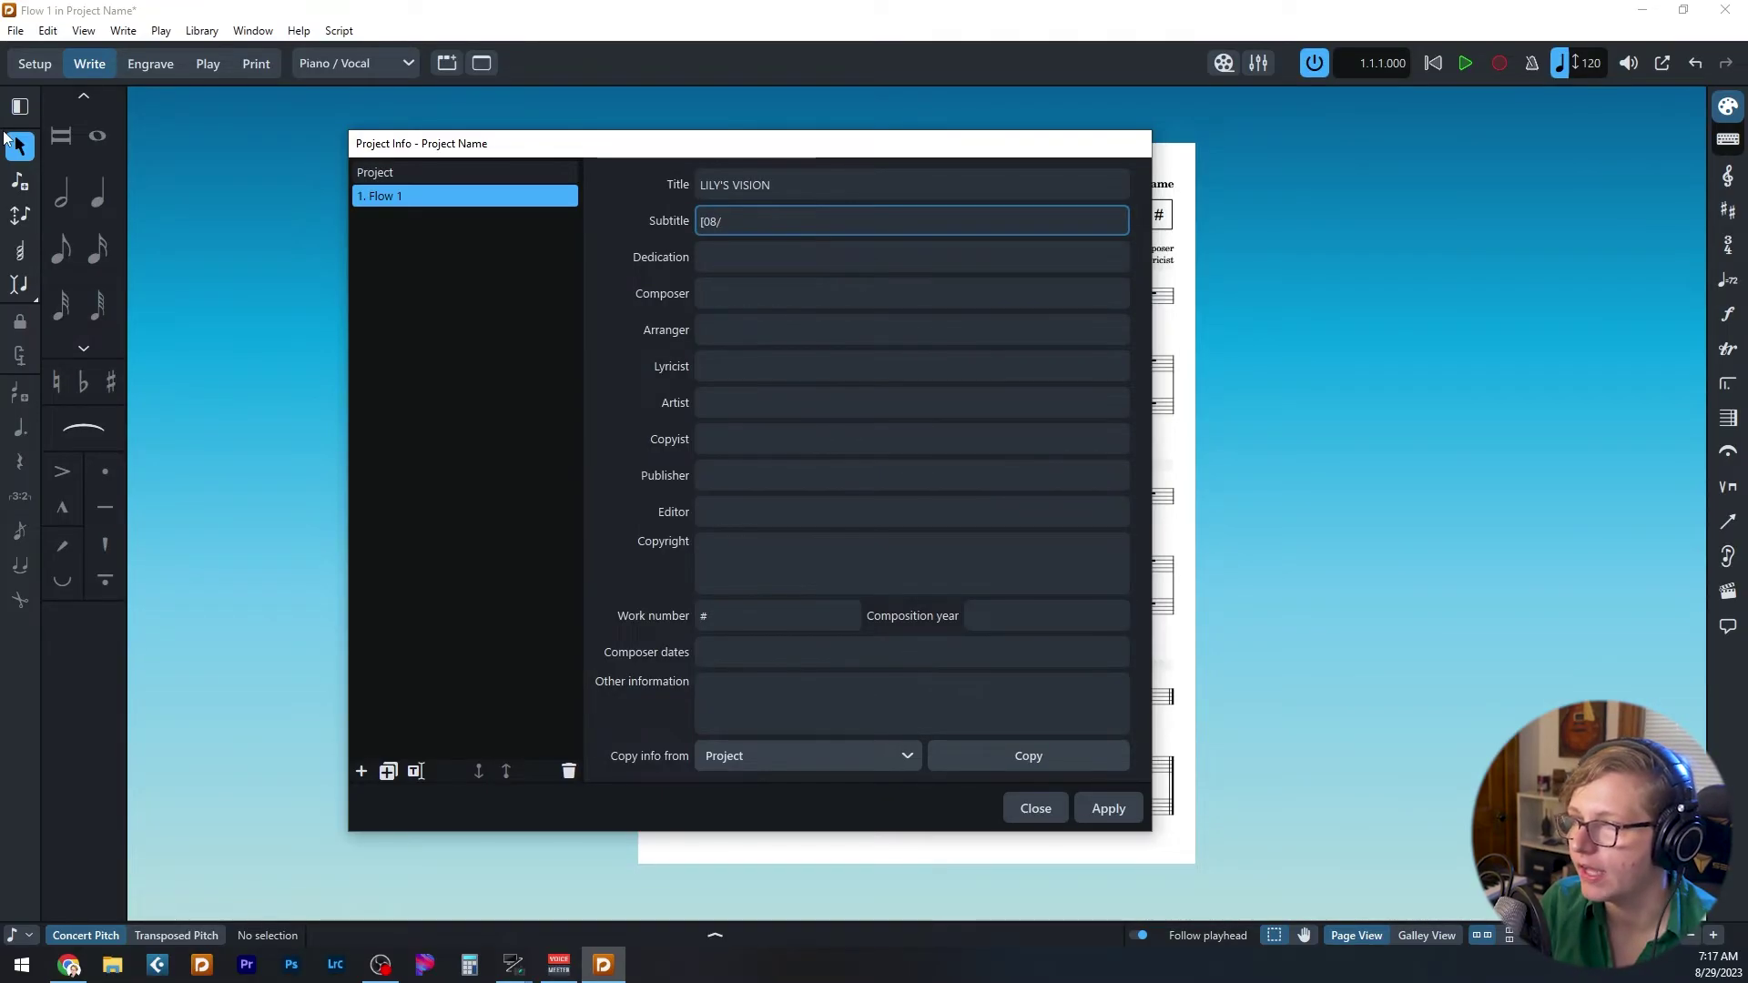
- Replace the # placeholder with work number 2, apply, and close Project Info
{"action": "double_click", "coordinate": [703, 616]}
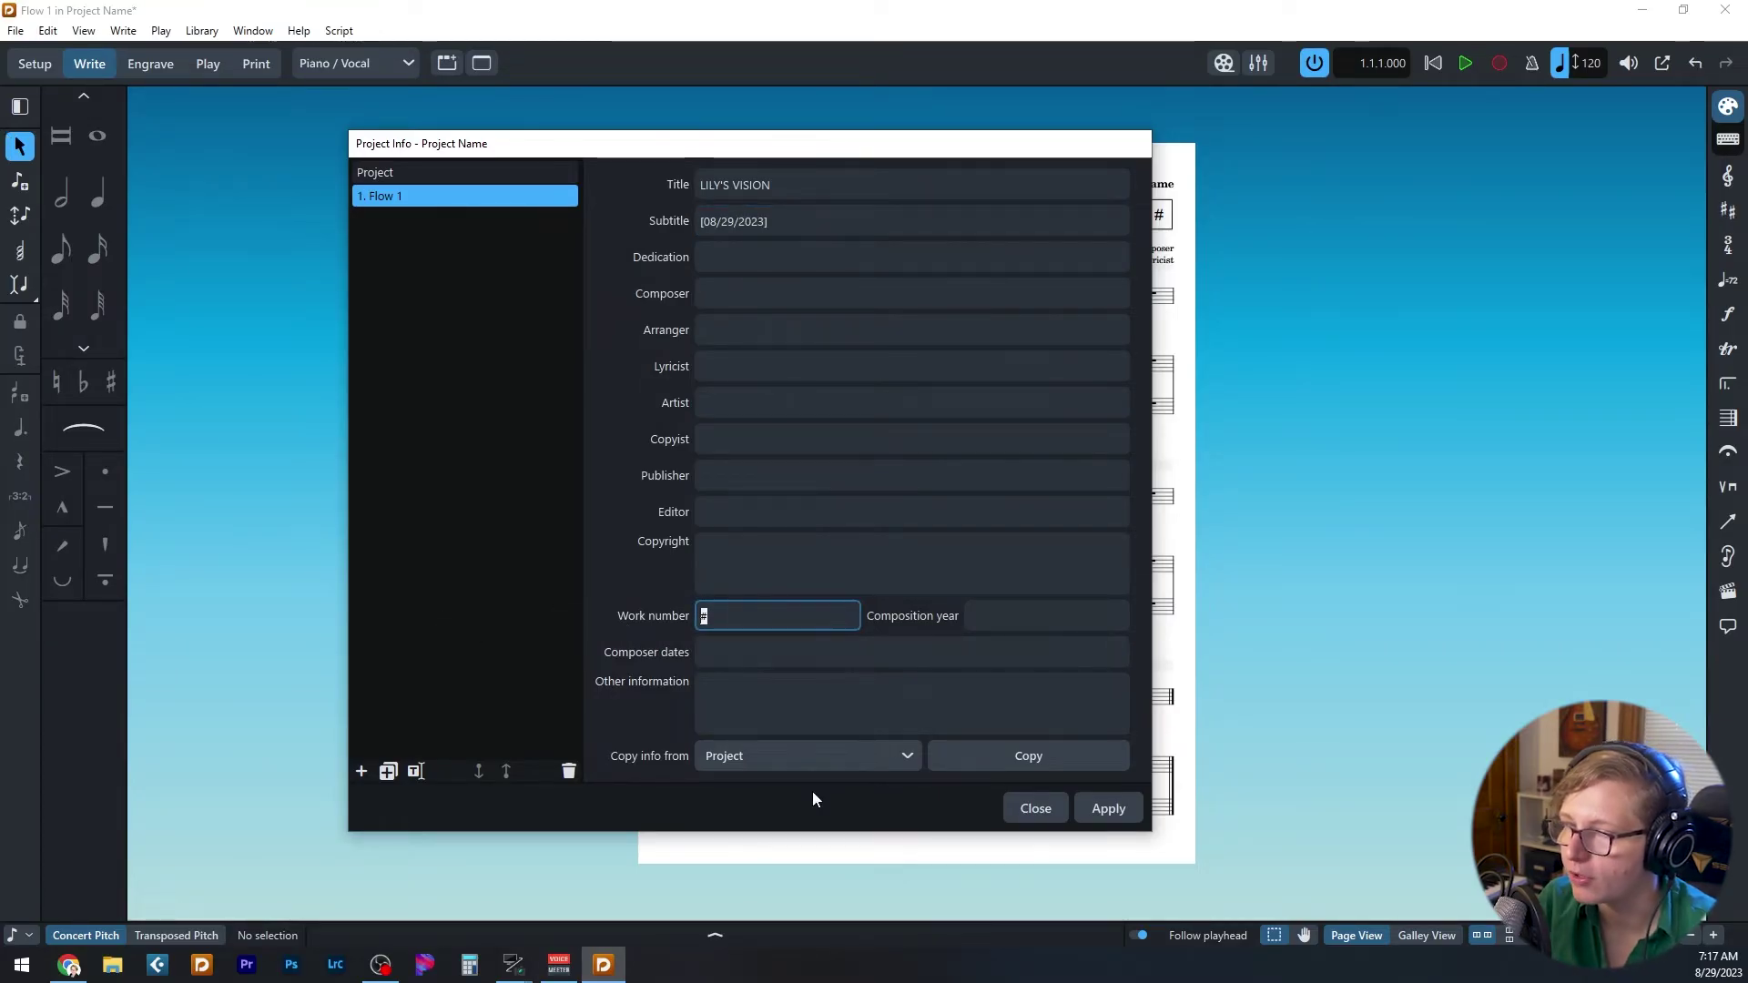
{"action": "type", "text": "2"}
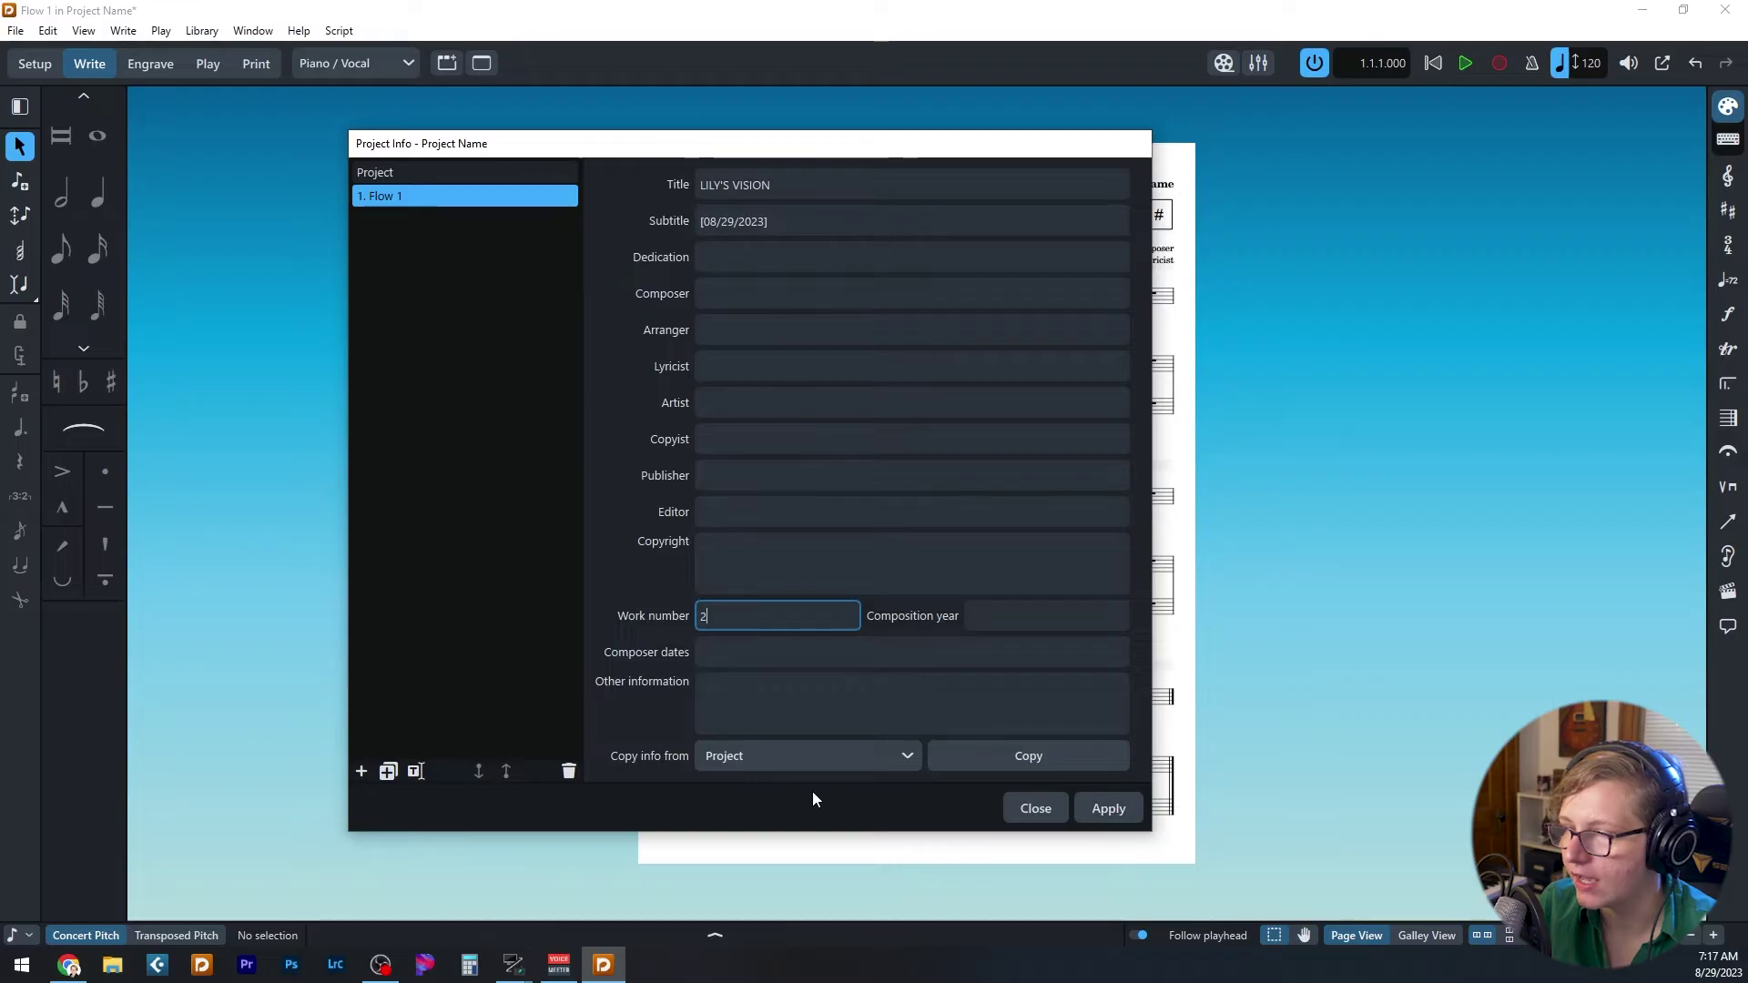
{"action": "left_click", "coordinate": [635, 566]}
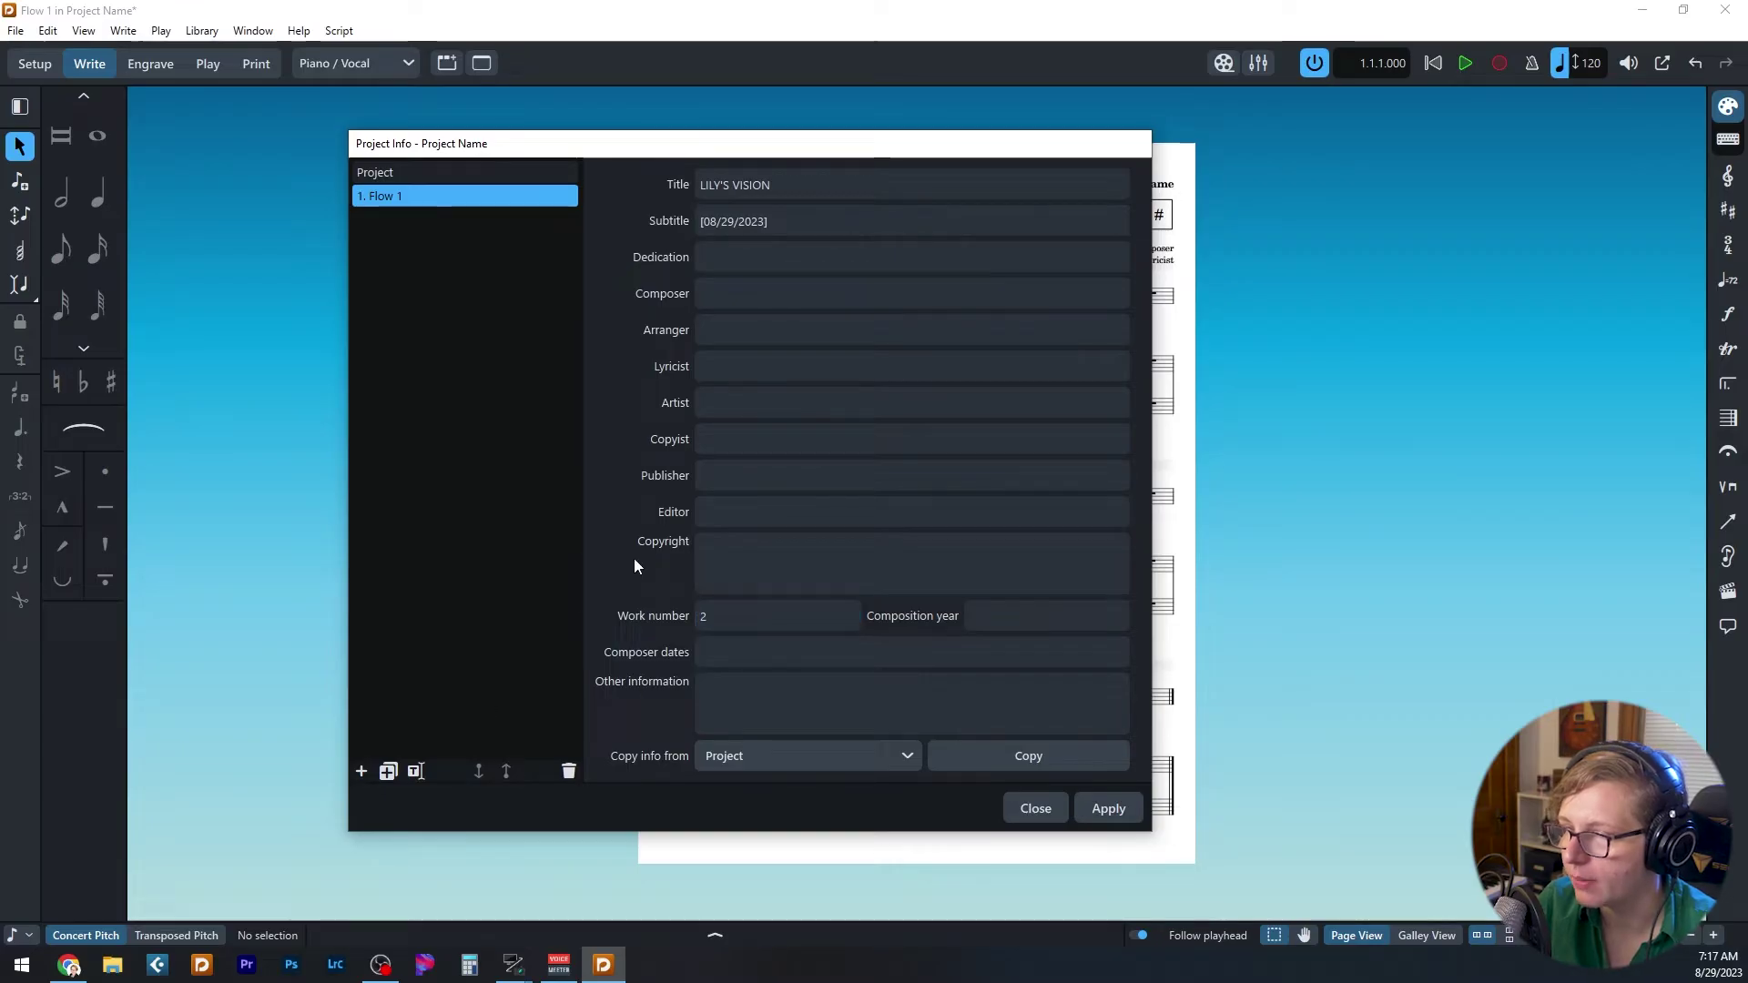
{"action": "left_click", "coordinate": [1107, 806]}
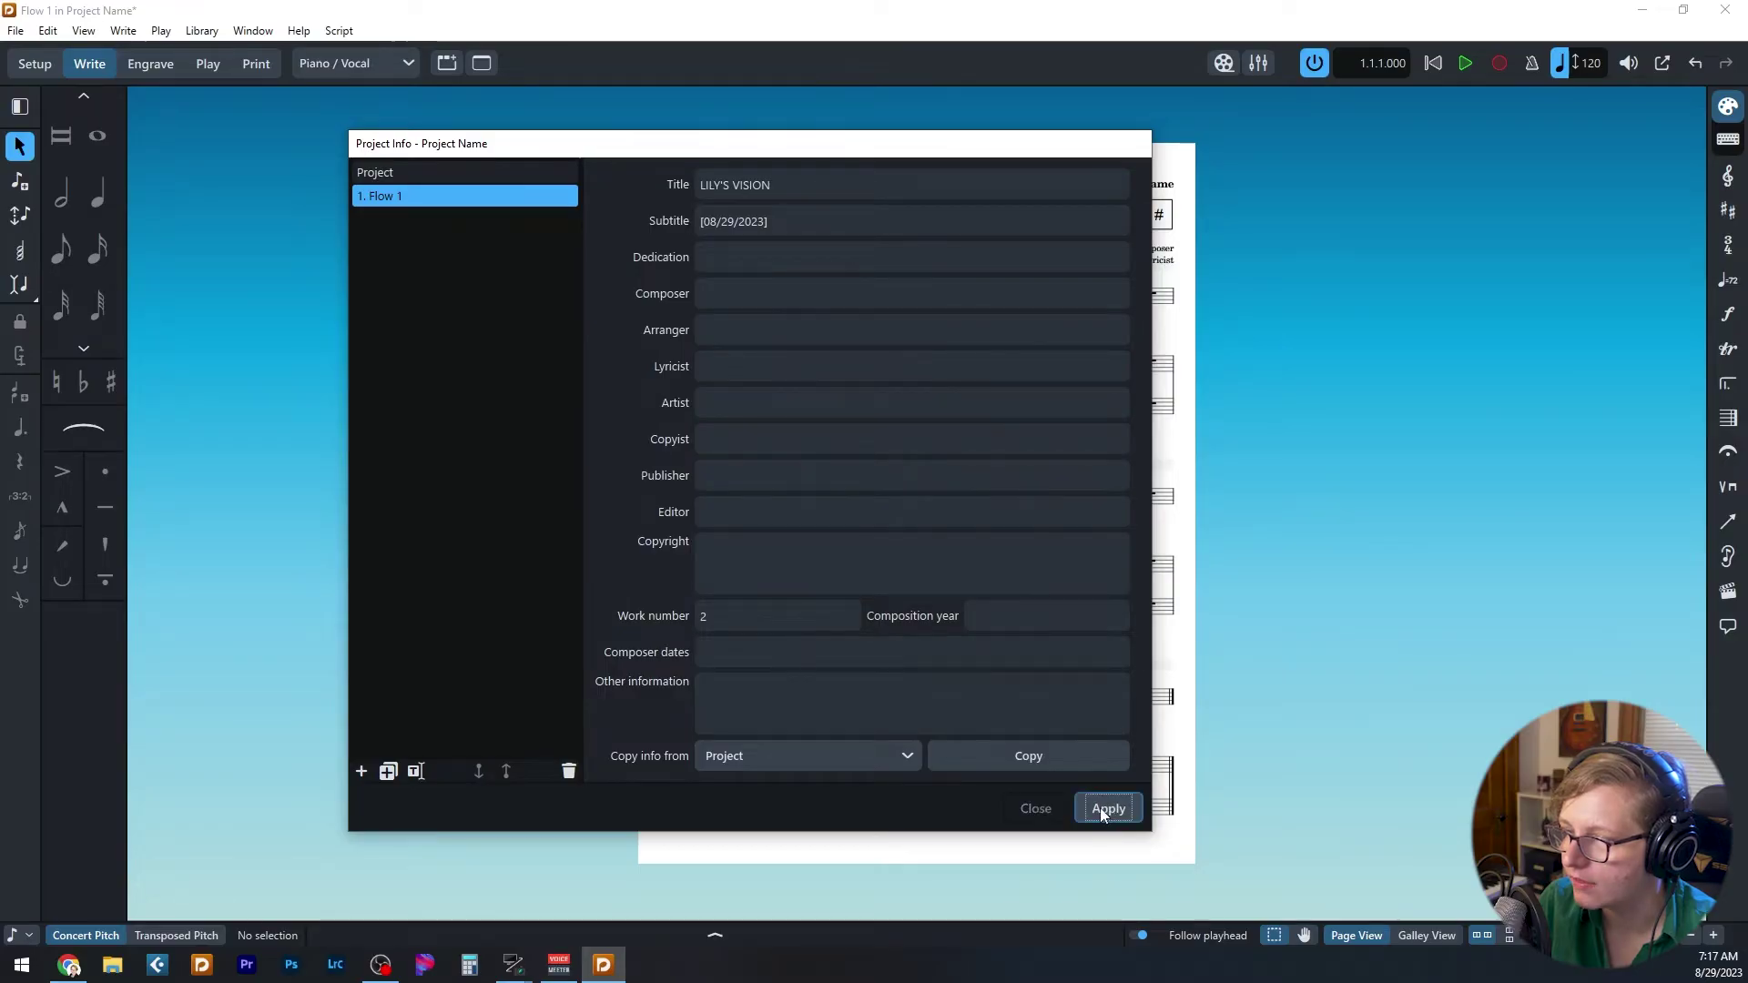
{"action": "left_click", "coordinate": [1034, 808]}
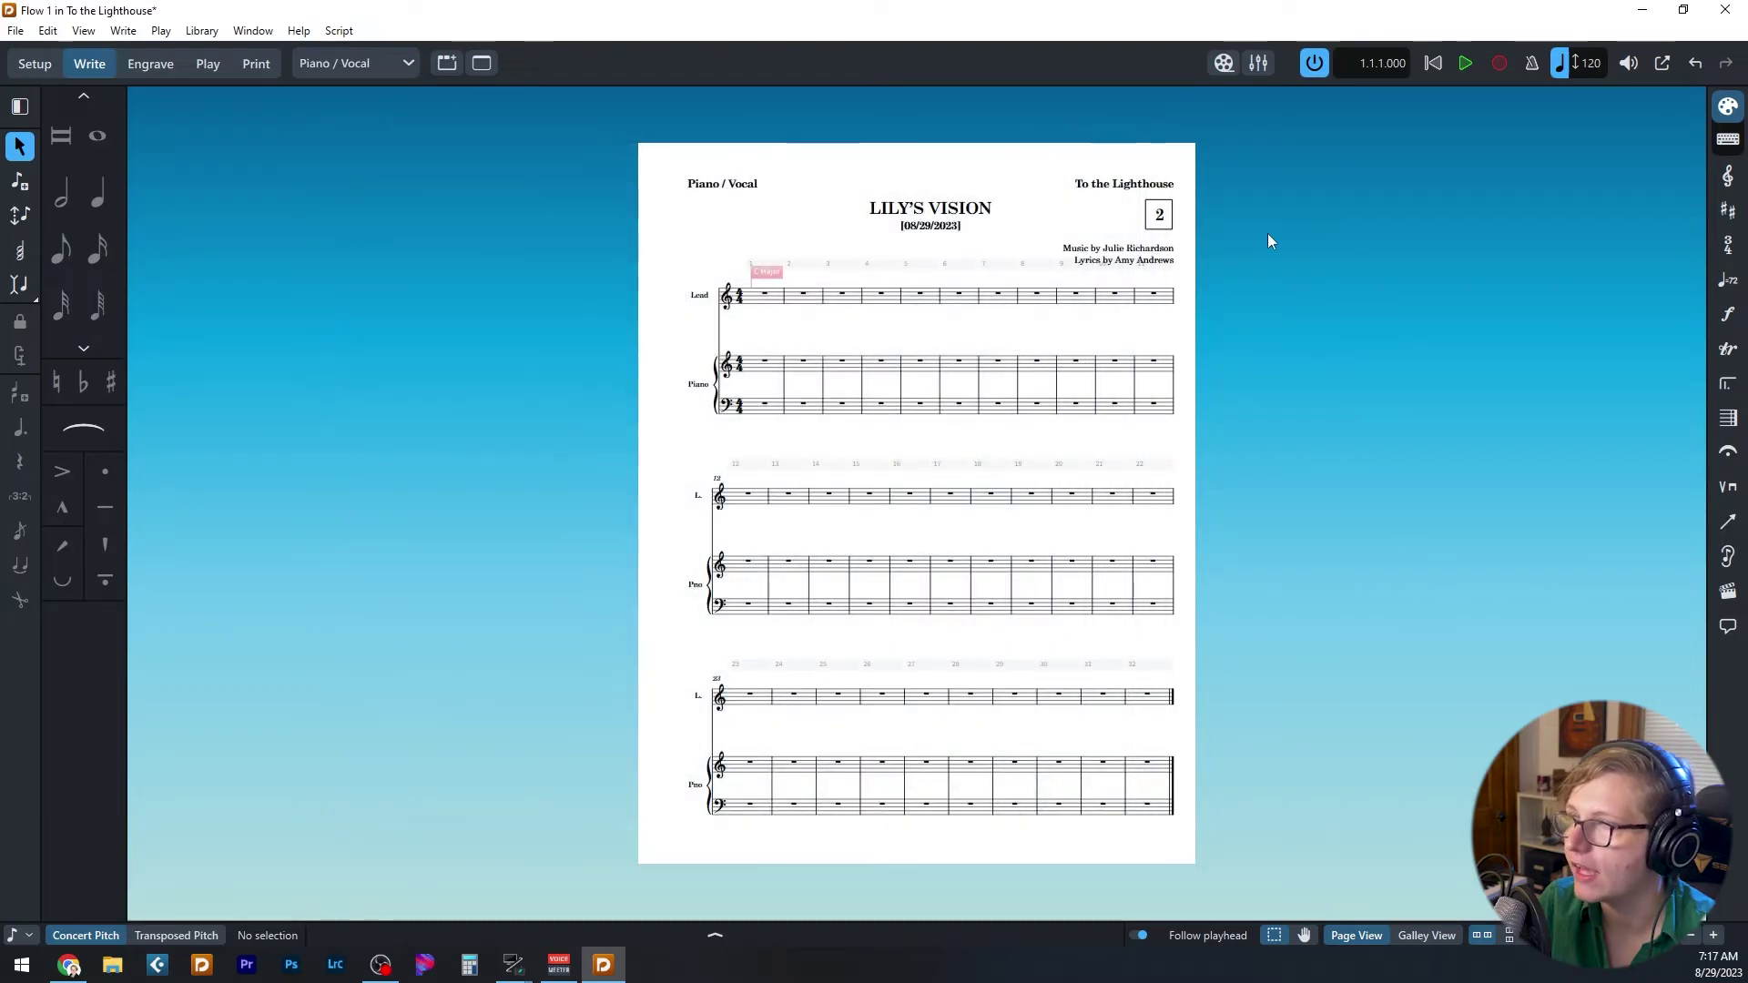
{"action": "key", "text": "ctrl+equal"}
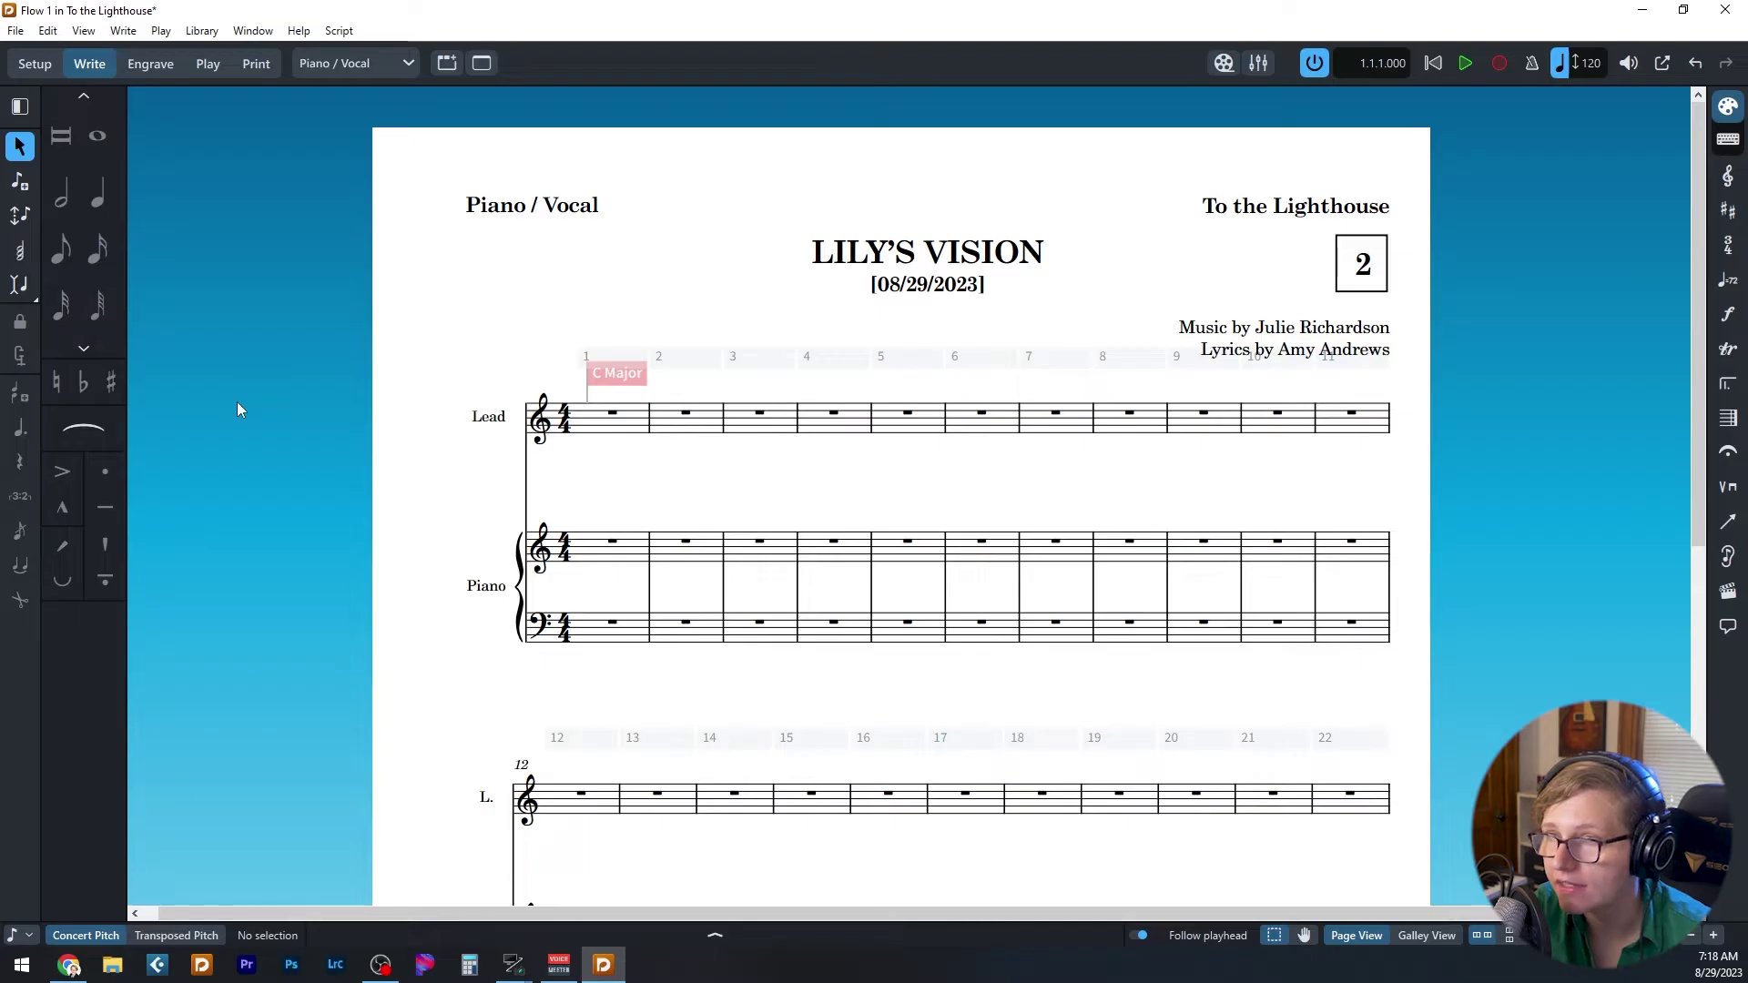
- Open the Library menu of style and option editors
{"action": "left_click", "coordinate": [204, 33]}
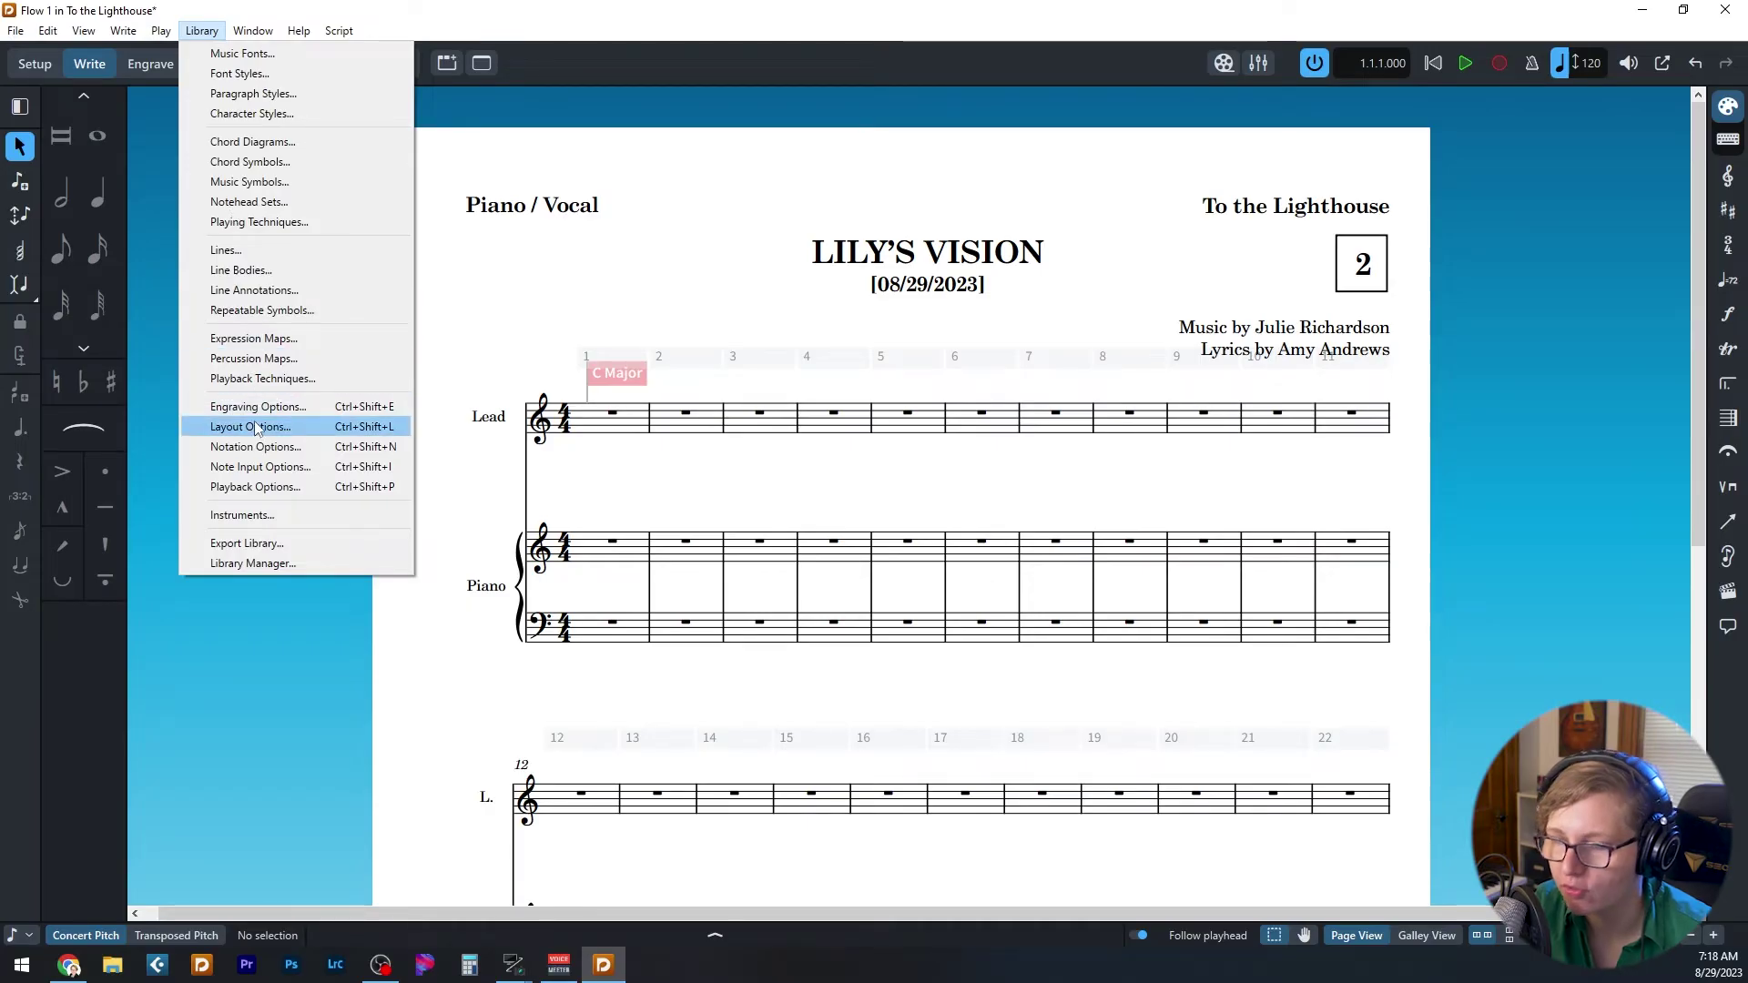
- In Layout Options, set flow headings to show for all flows and apply
{"action": "left_click", "coordinate": [598, 8]}
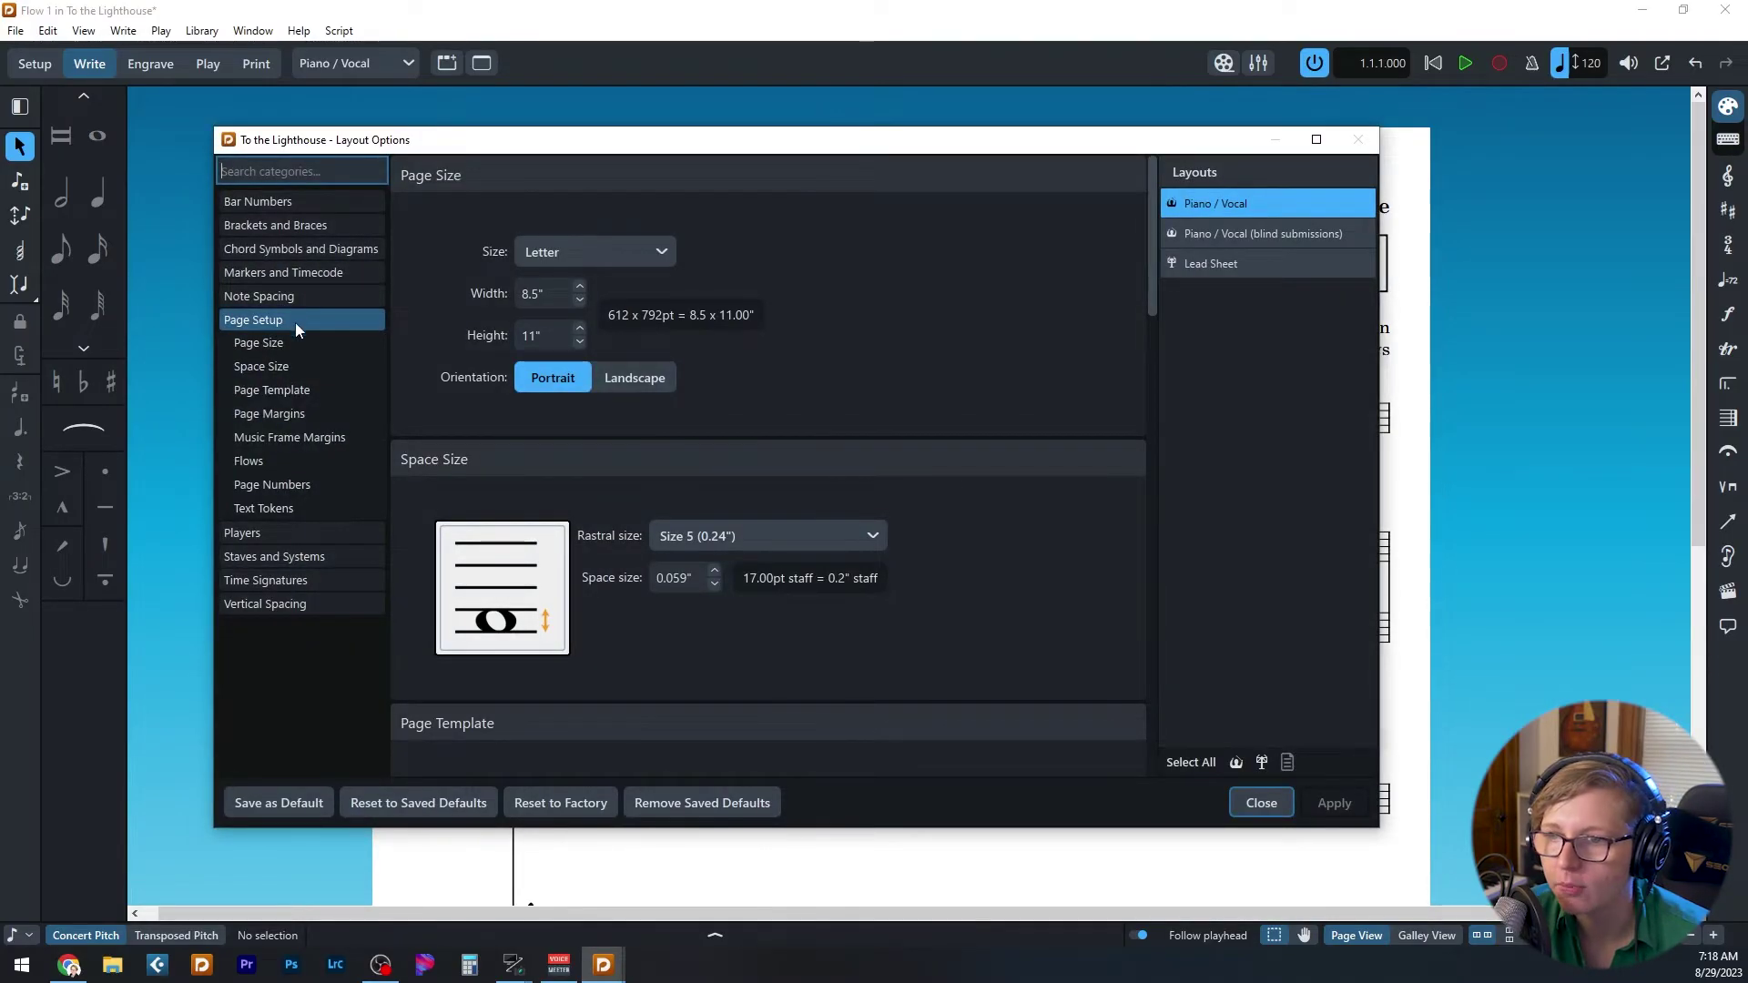
{"action": "left_click", "coordinate": [264, 460]}
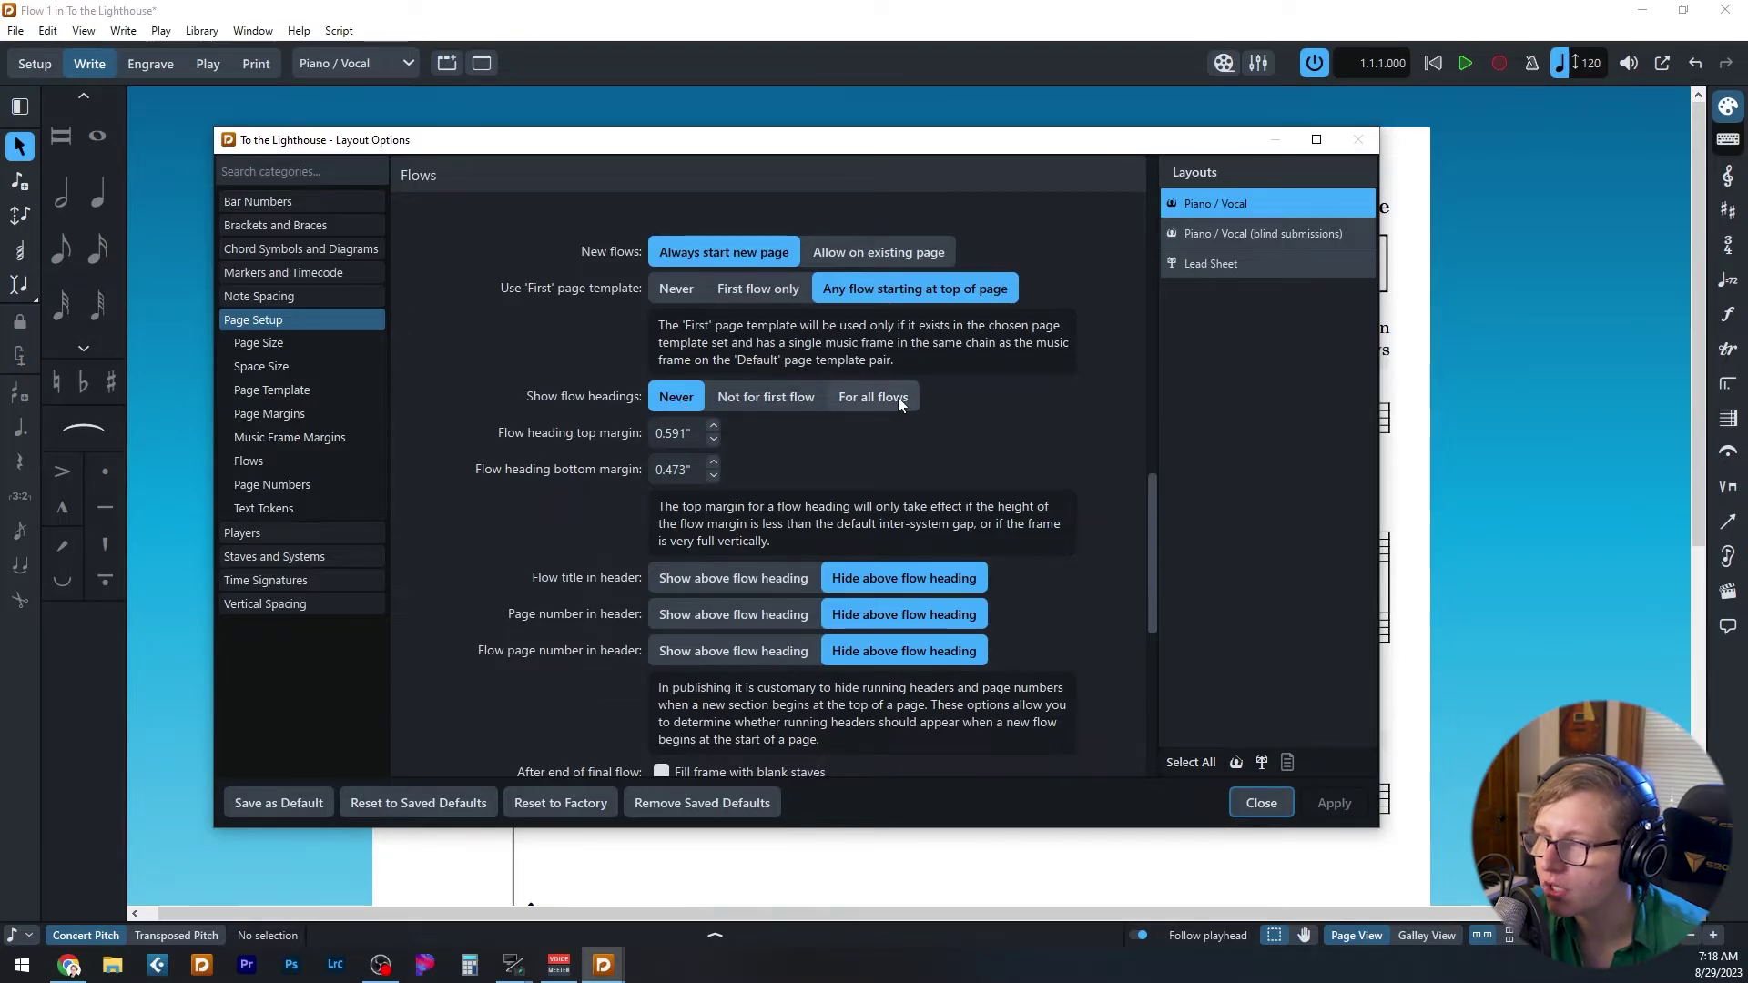
{"action": "left_click", "coordinate": [846, 398]}
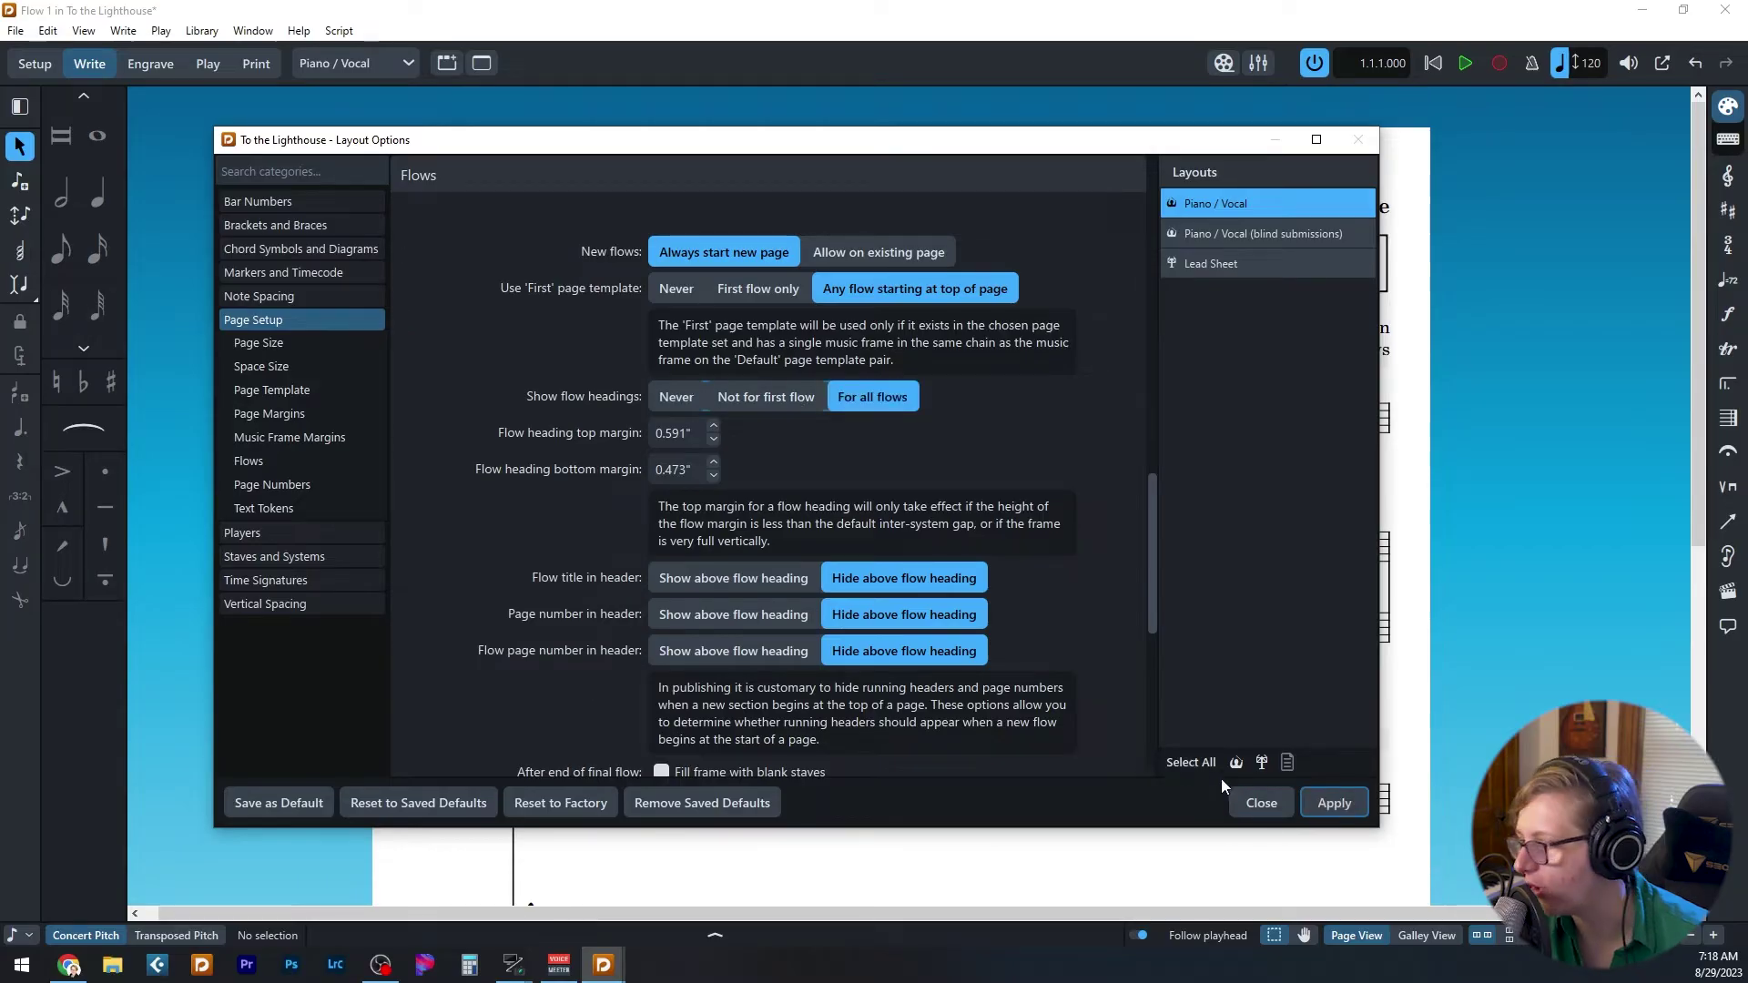
{"action": "left_click", "coordinate": [1338, 804]}
{"action": "left_click", "coordinate": [1265, 801]}
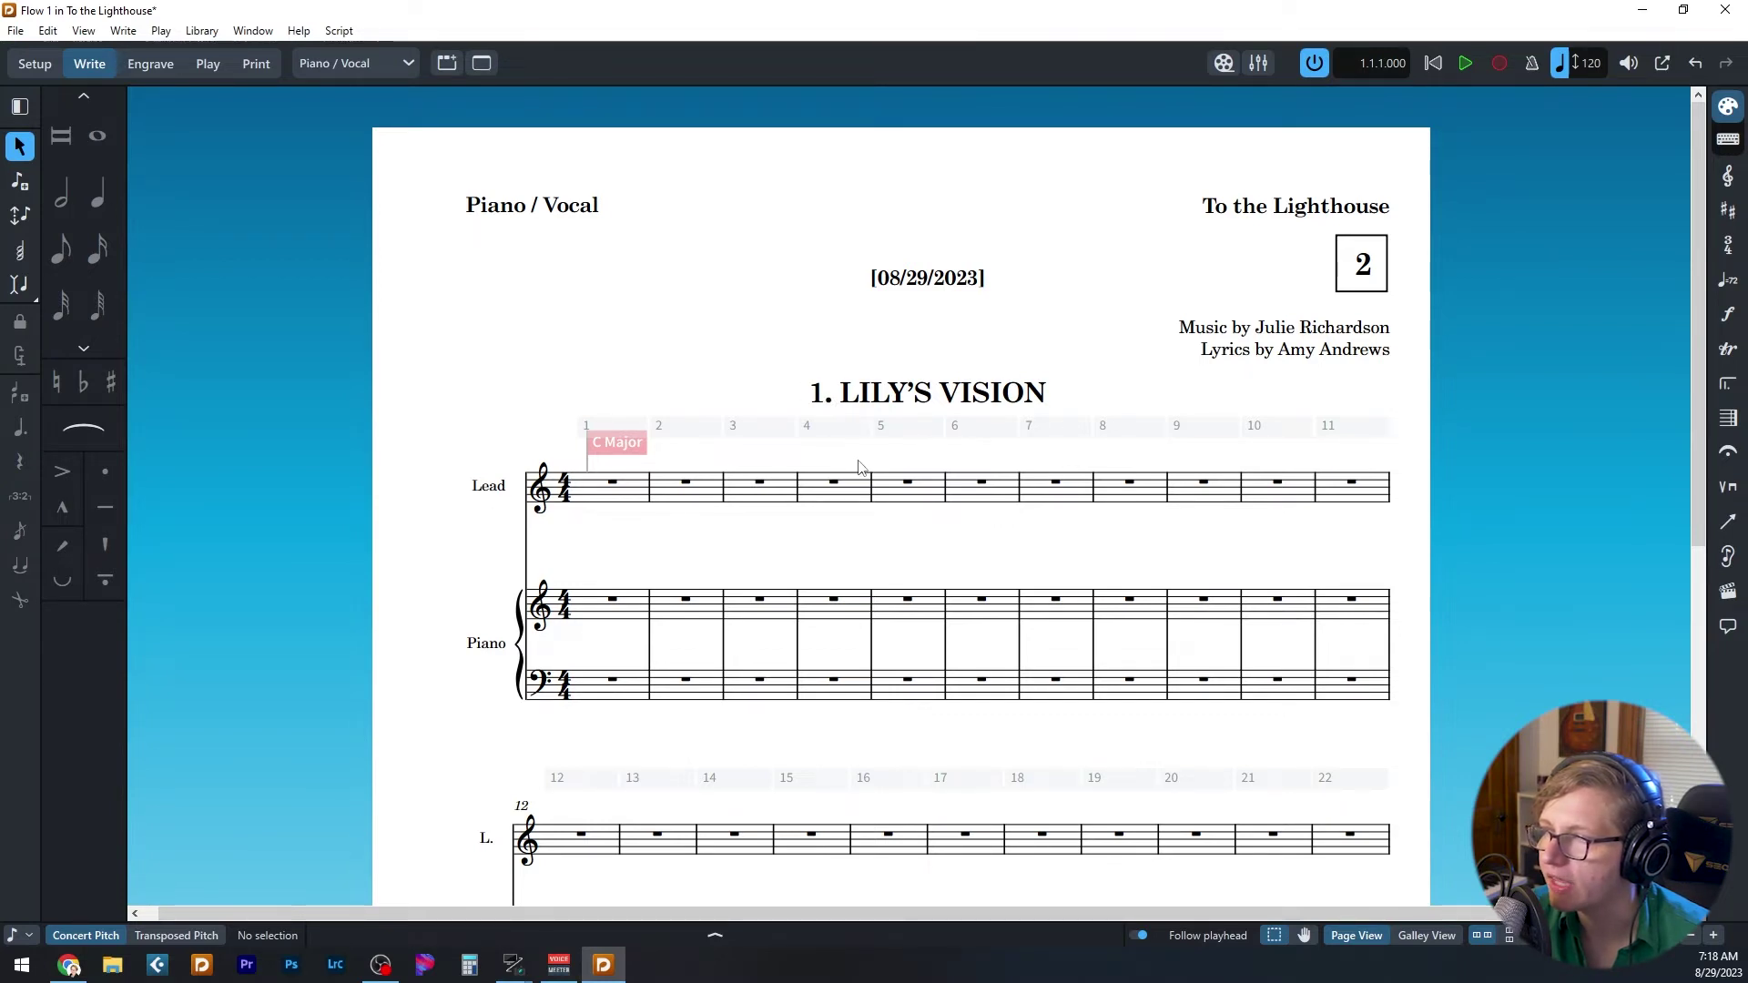
- Reopen Layout Options and compare the blind submissions, Lead Sheet and Piano / Vocal layouts' settings
{"action": "key", "text": "ctrl+shift+l"}
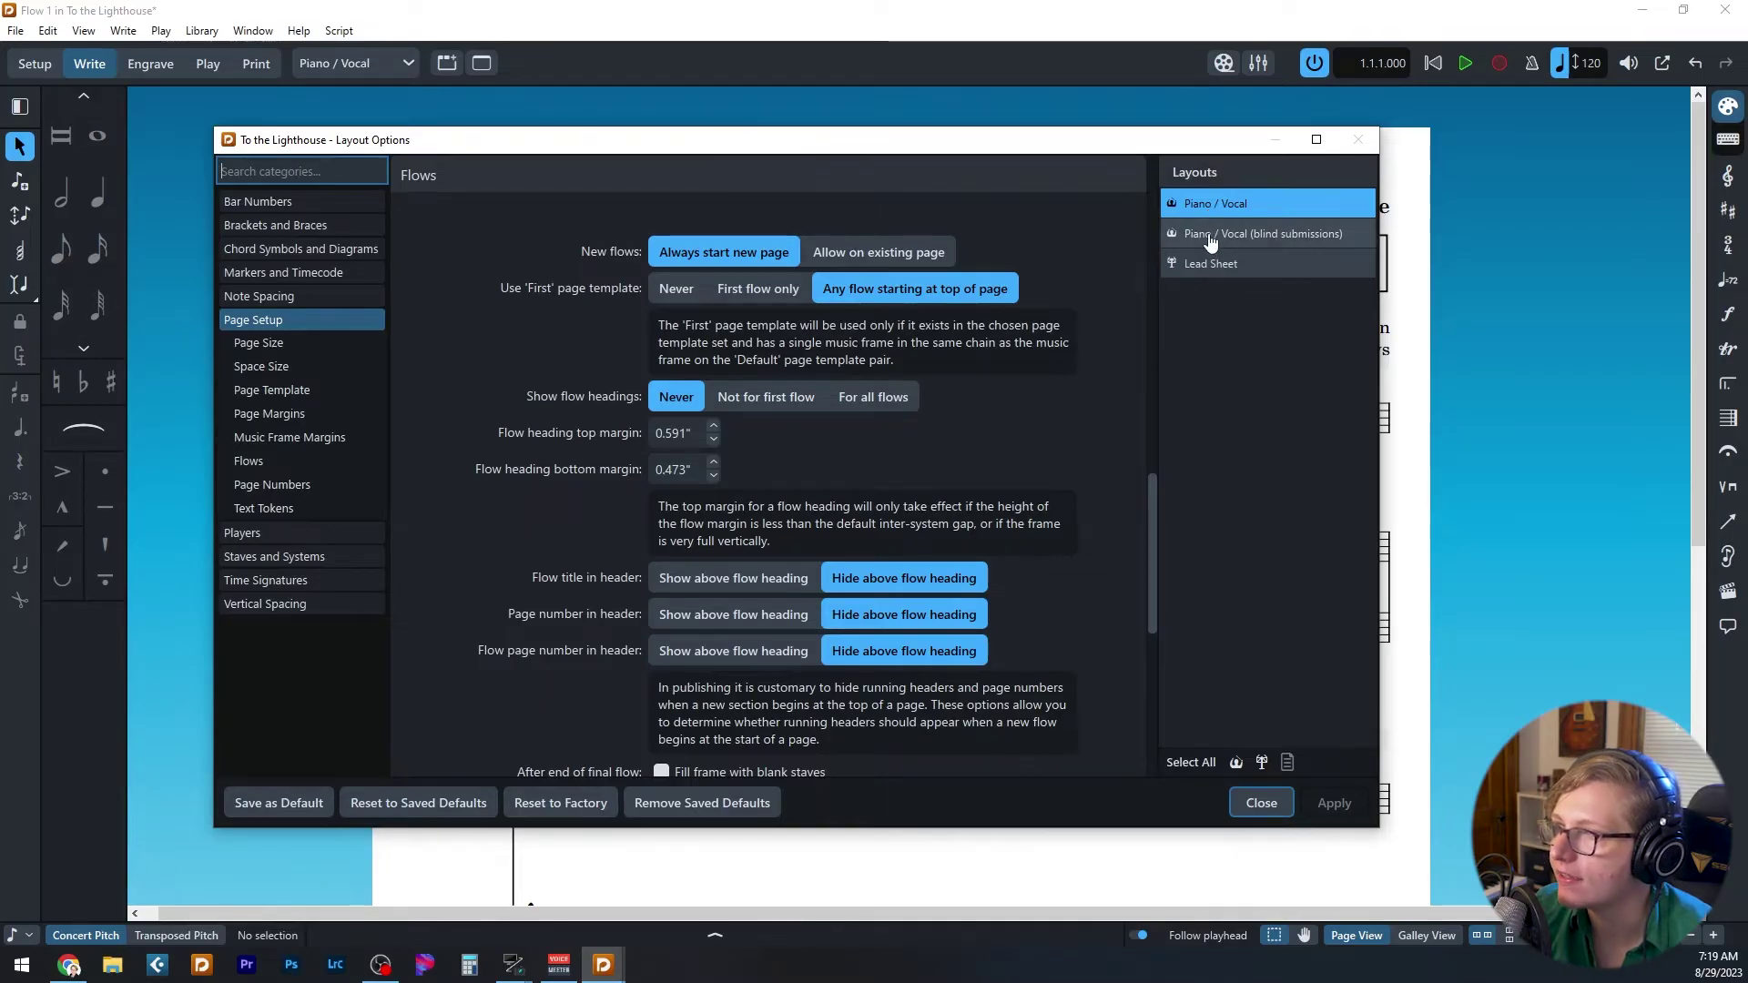
{"action": "left_click", "coordinate": [1209, 237]}
{"action": "left_click", "coordinate": [1209, 264]}
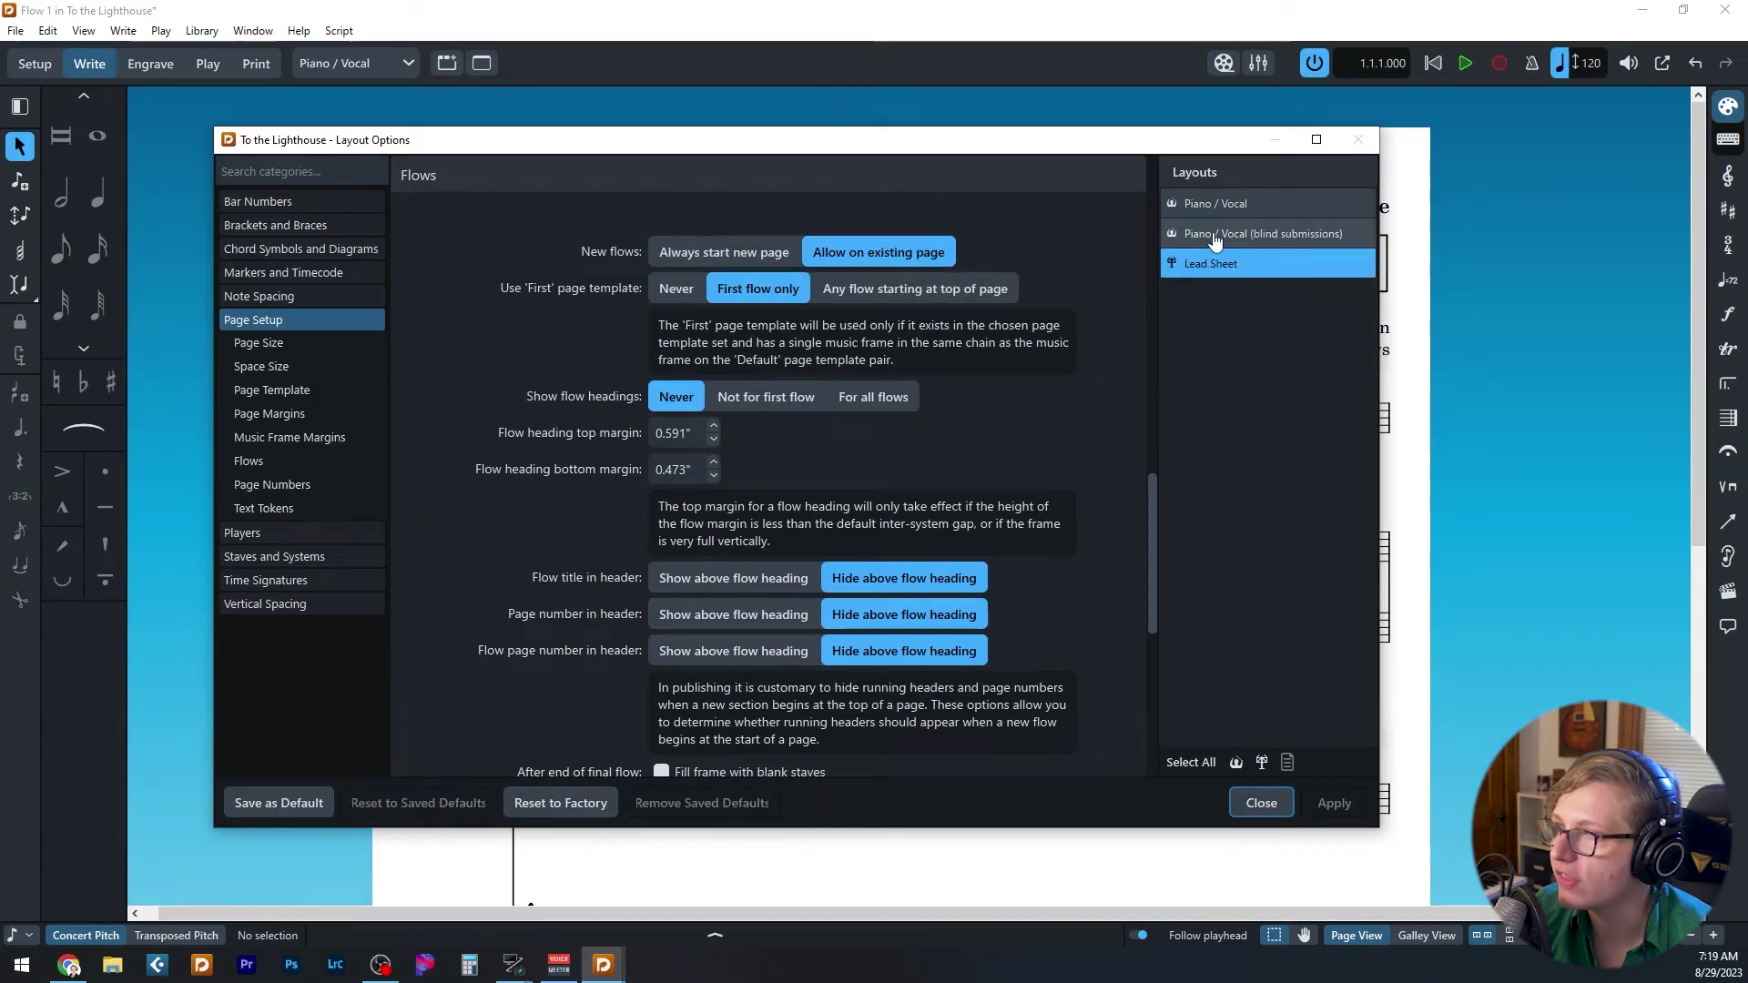
{"action": "left_click", "coordinate": [1221, 207]}
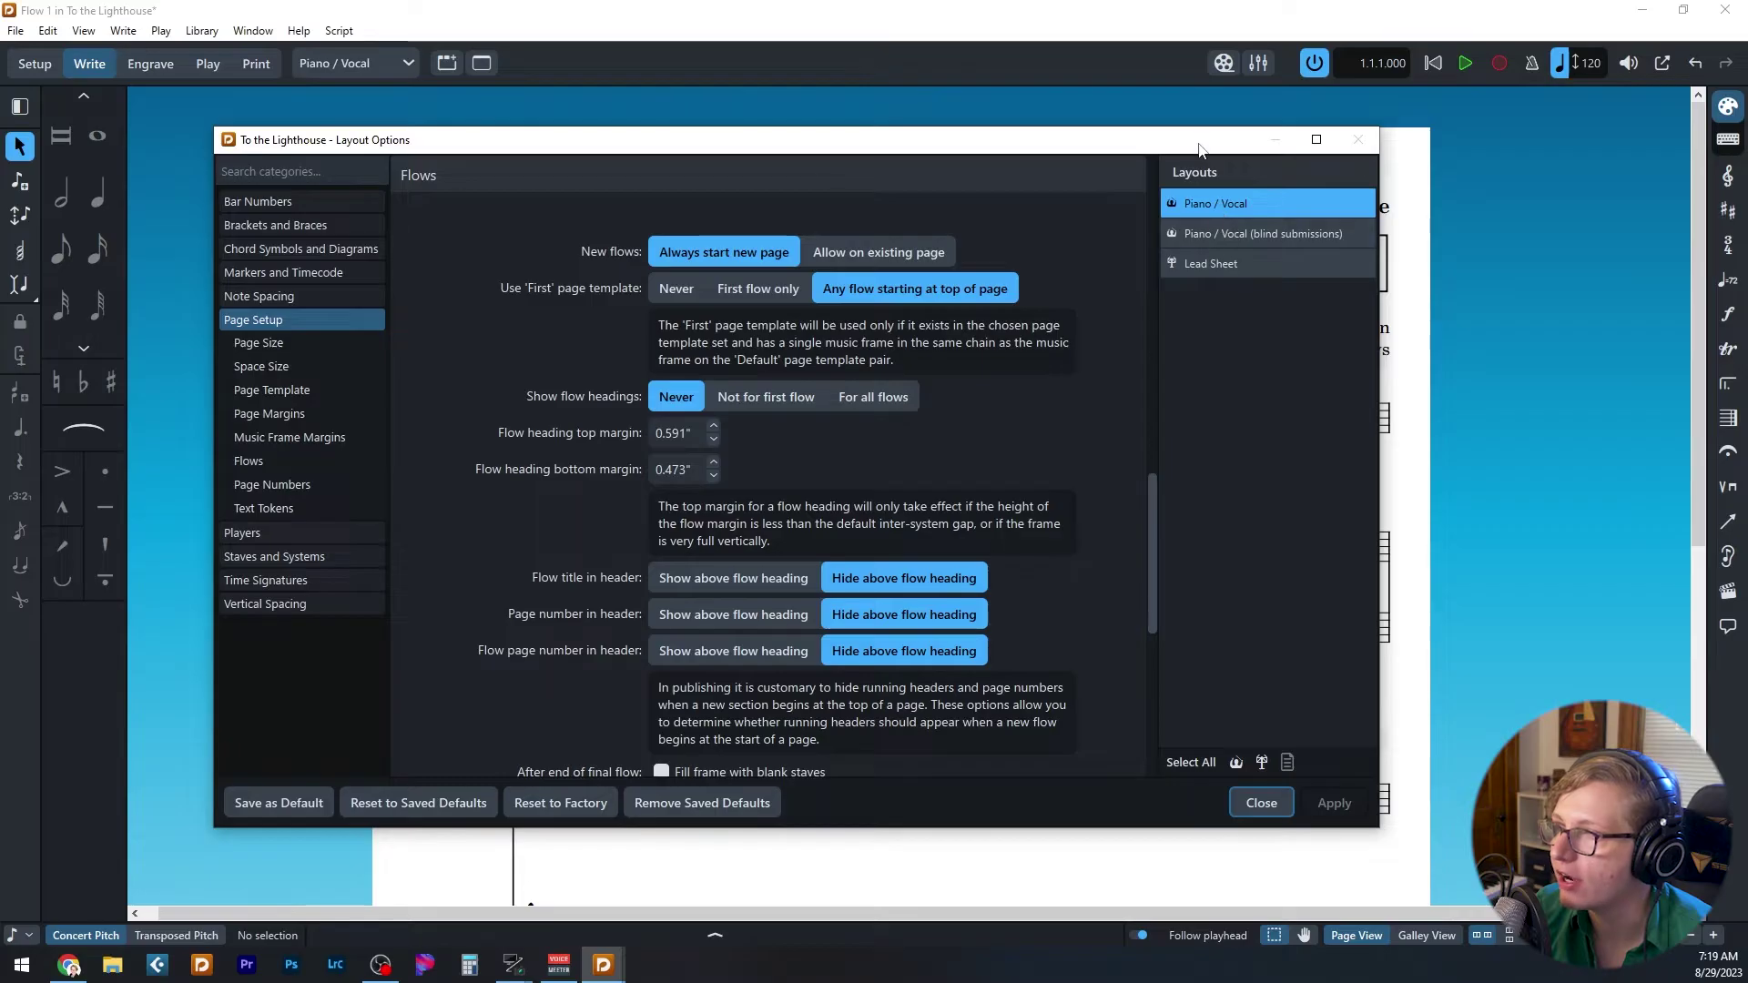
{"action": "left_click_drag", "start_coordinate": [1204, 149], "coordinate": [1244, 159]}
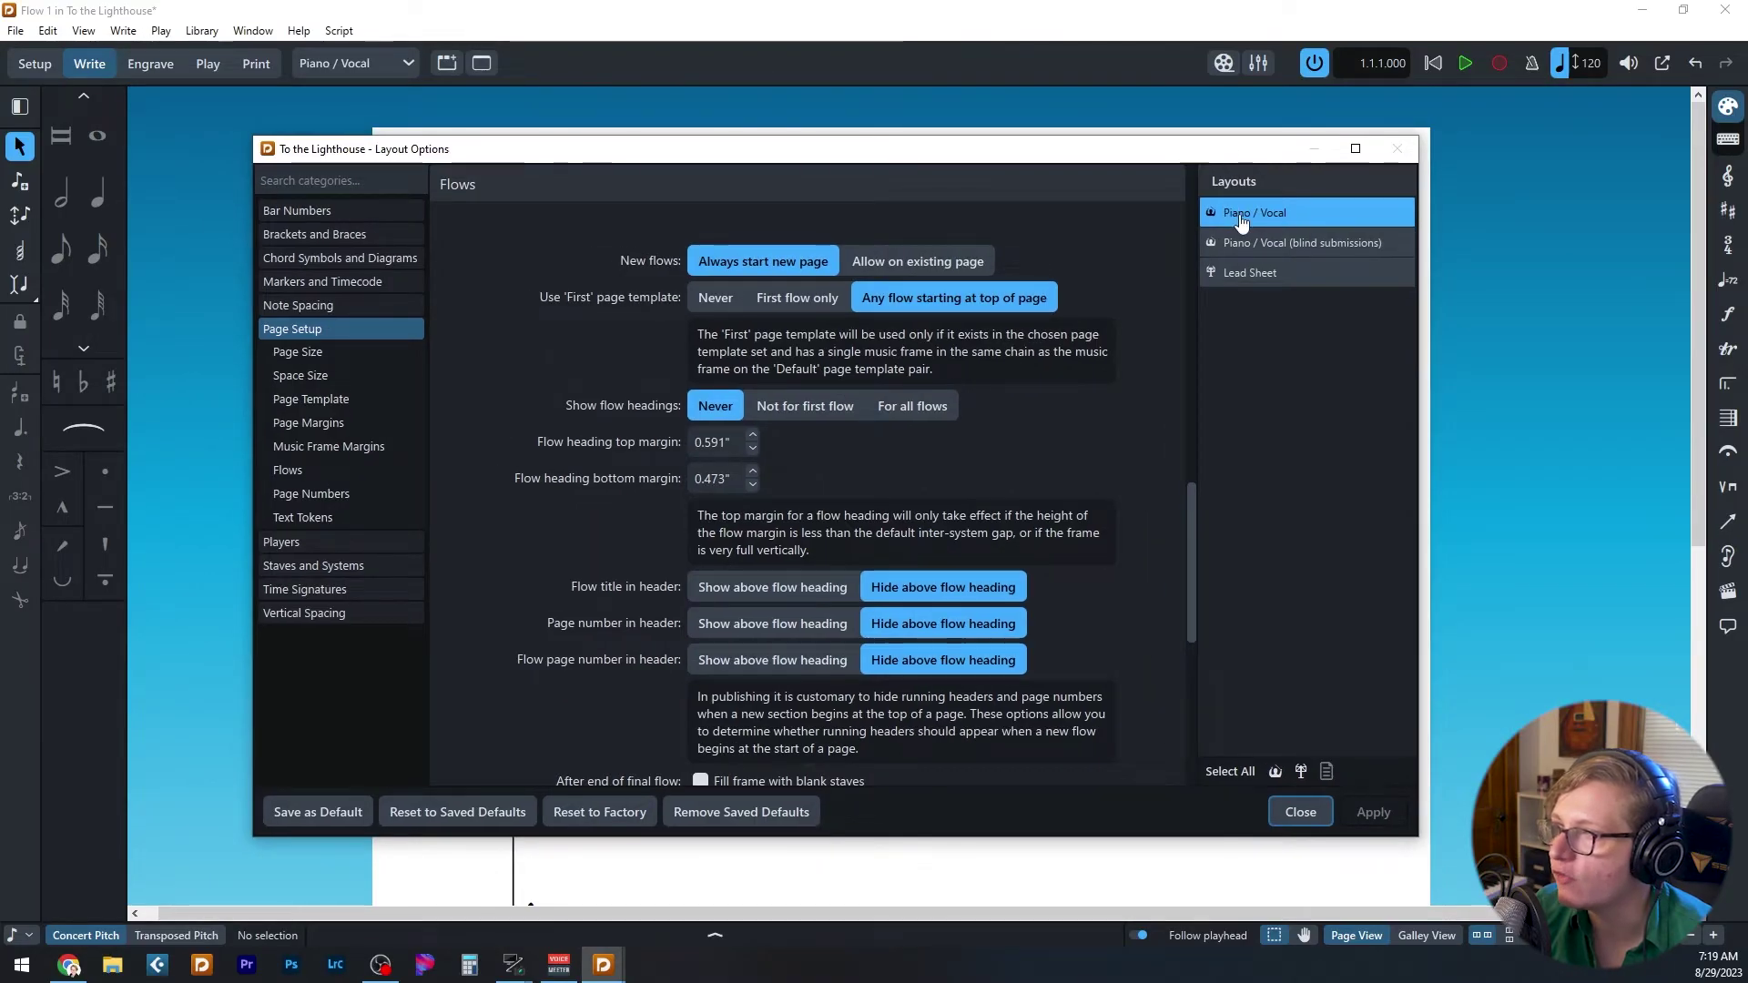
{"action": "left_click", "coordinate": [1249, 272]}
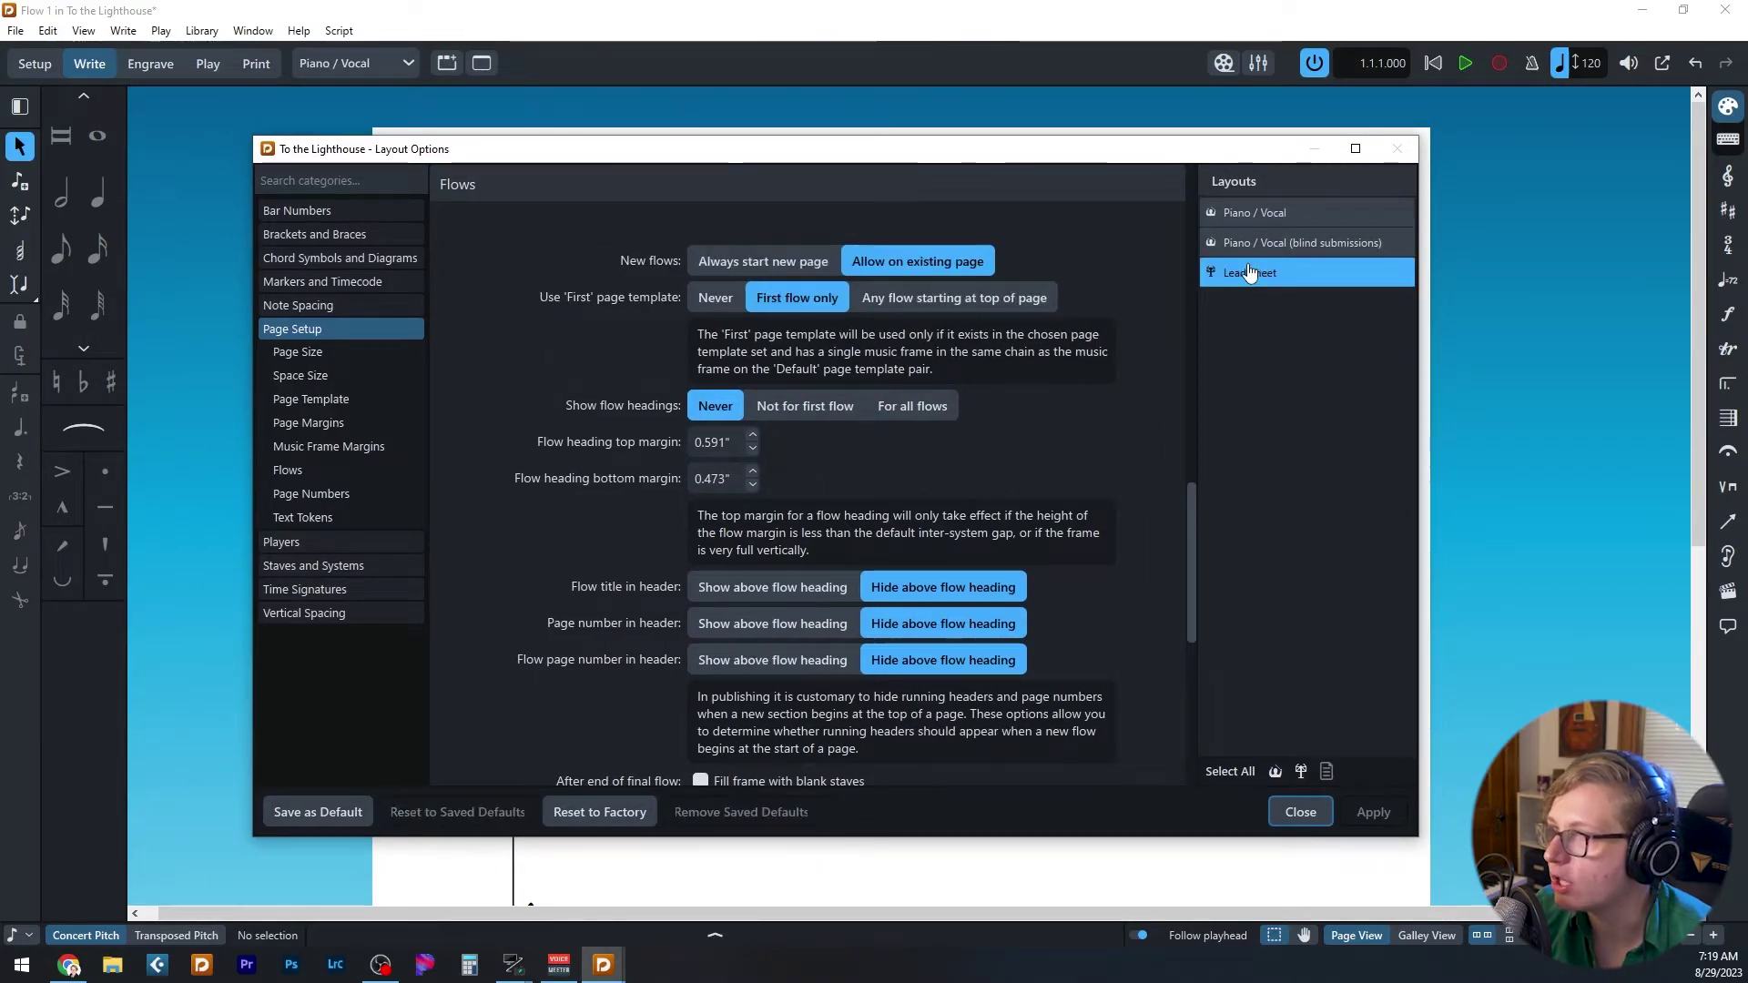
{"action": "left_click", "coordinate": [1252, 214]}
{"action": "scroll", "coordinate": [494, 272], "scroll_direction": "up", "scroll_amount": 5}
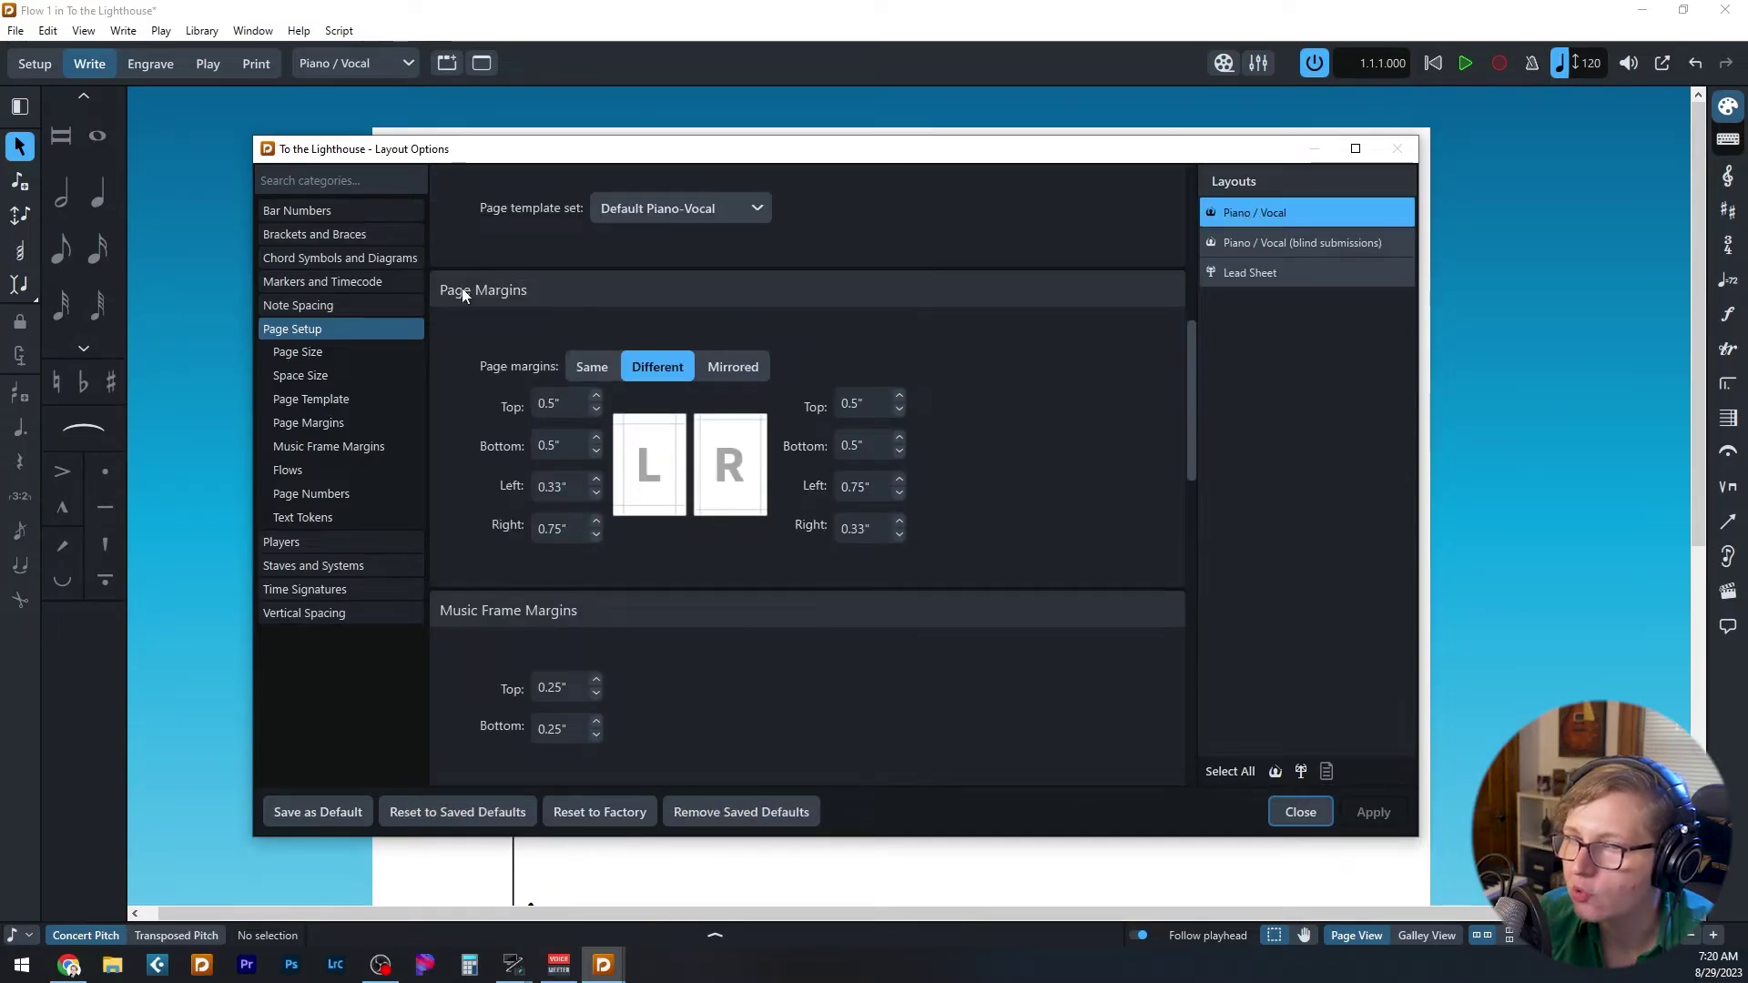
- Inspect the Left and Right page margins, close without changes, and switch to Engrave mode
{"action": "left_click", "coordinate": [336, 327]}
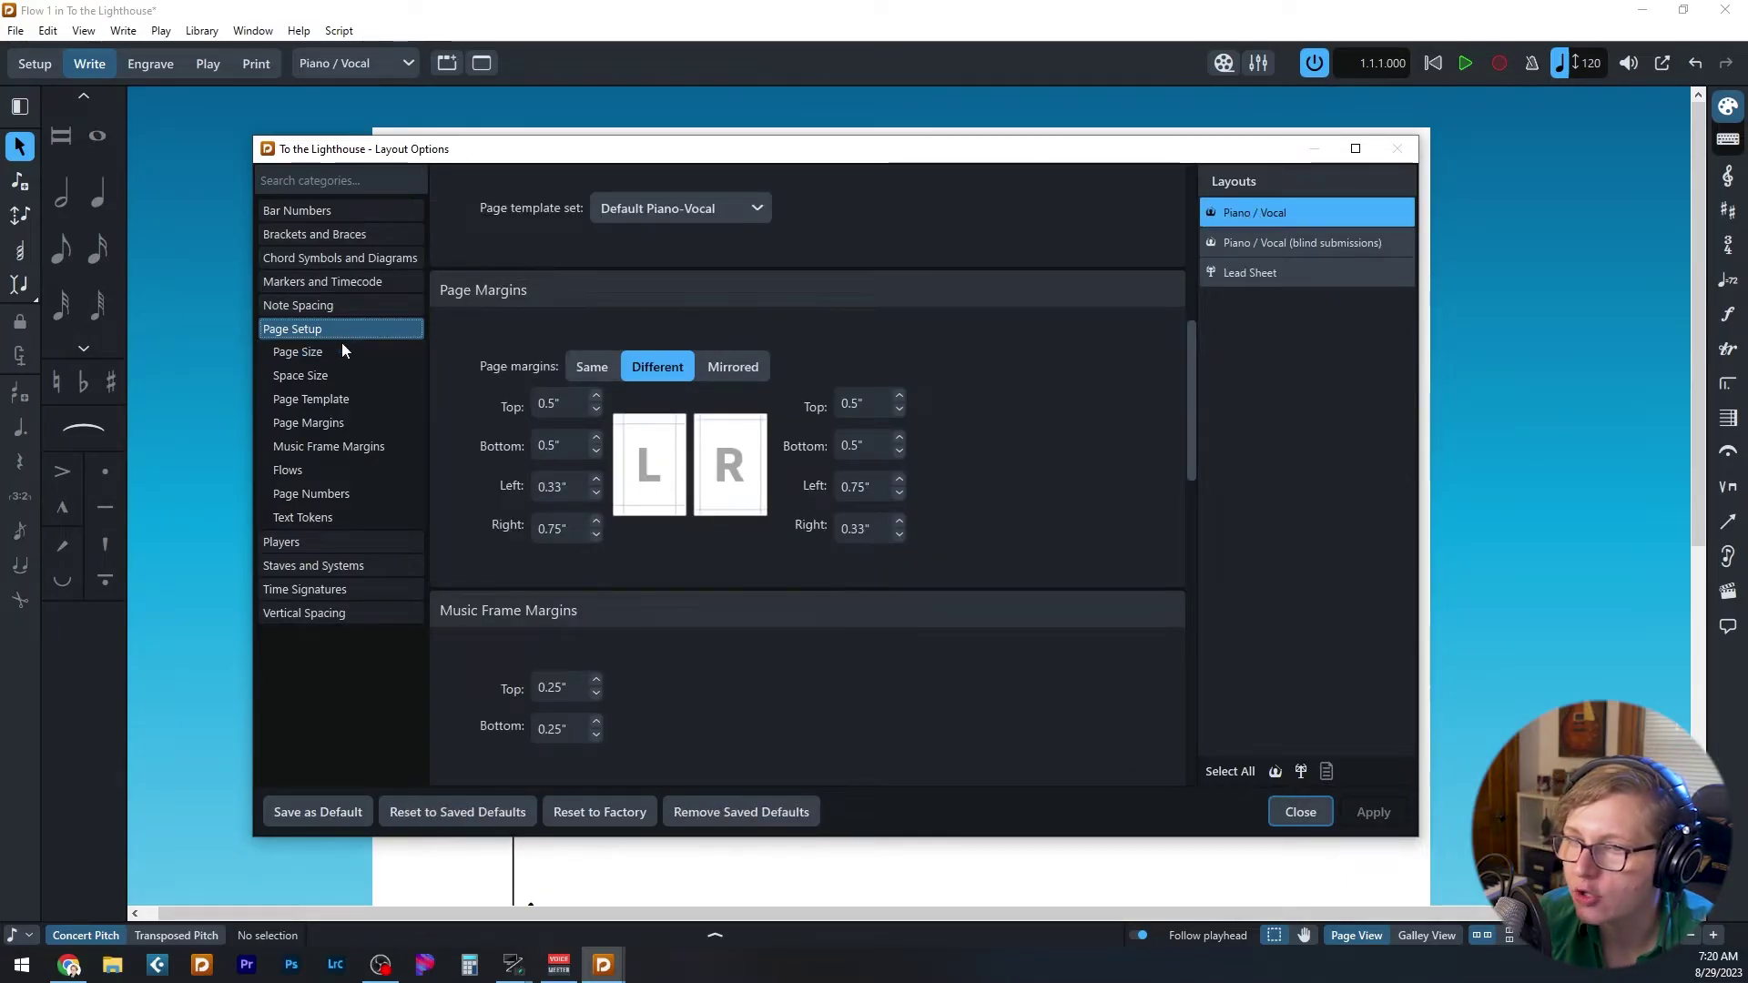
{"action": "left_click", "coordinate": [347, 431]}
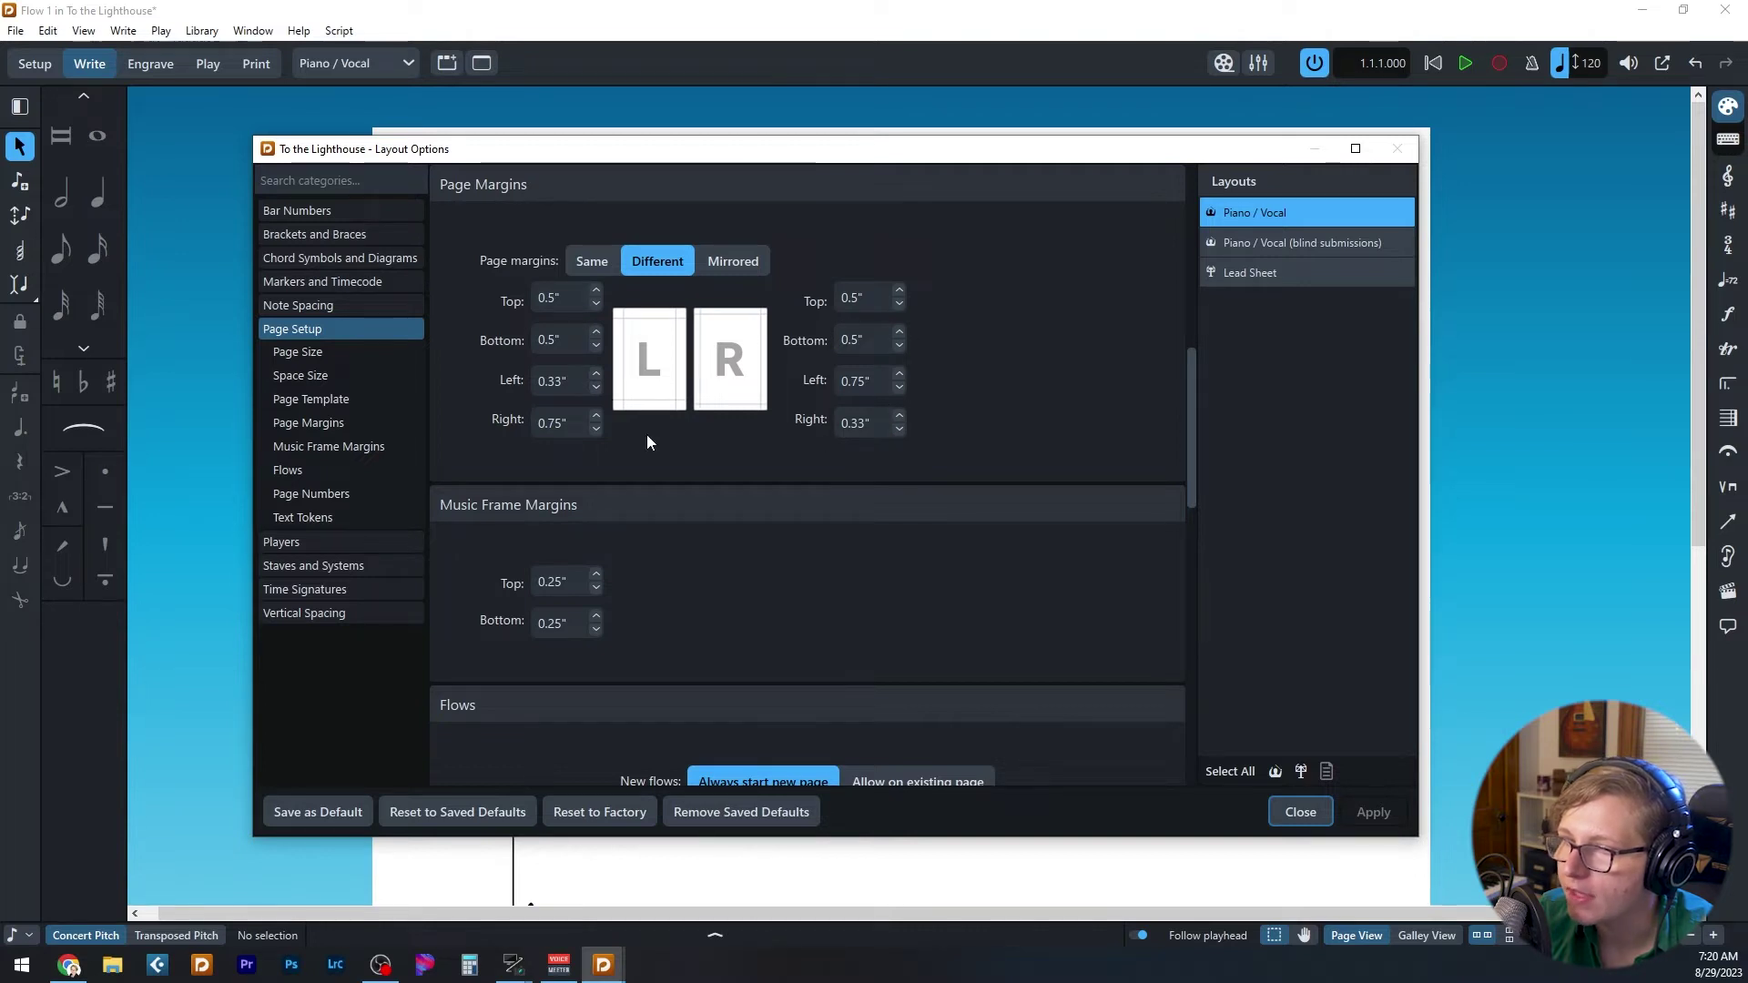
{"action": "left_click", "coordinate": [567, 385]}
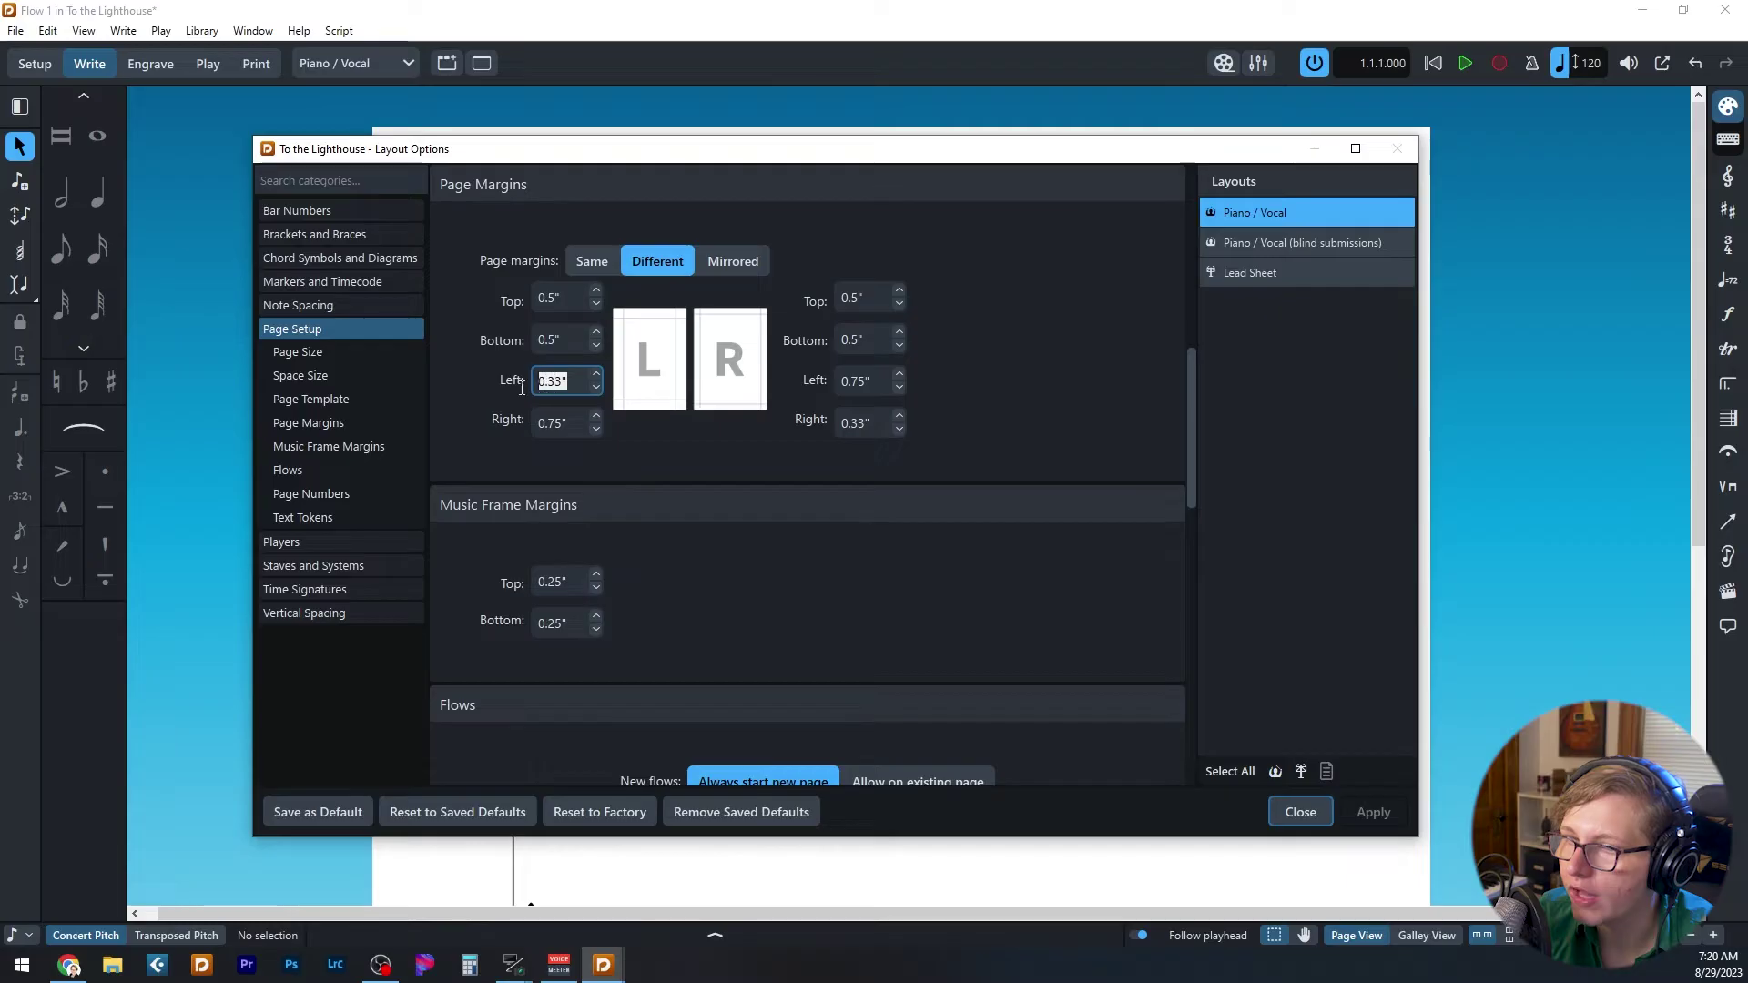
{"action": "left_click", "coordinate": [561, 424]}
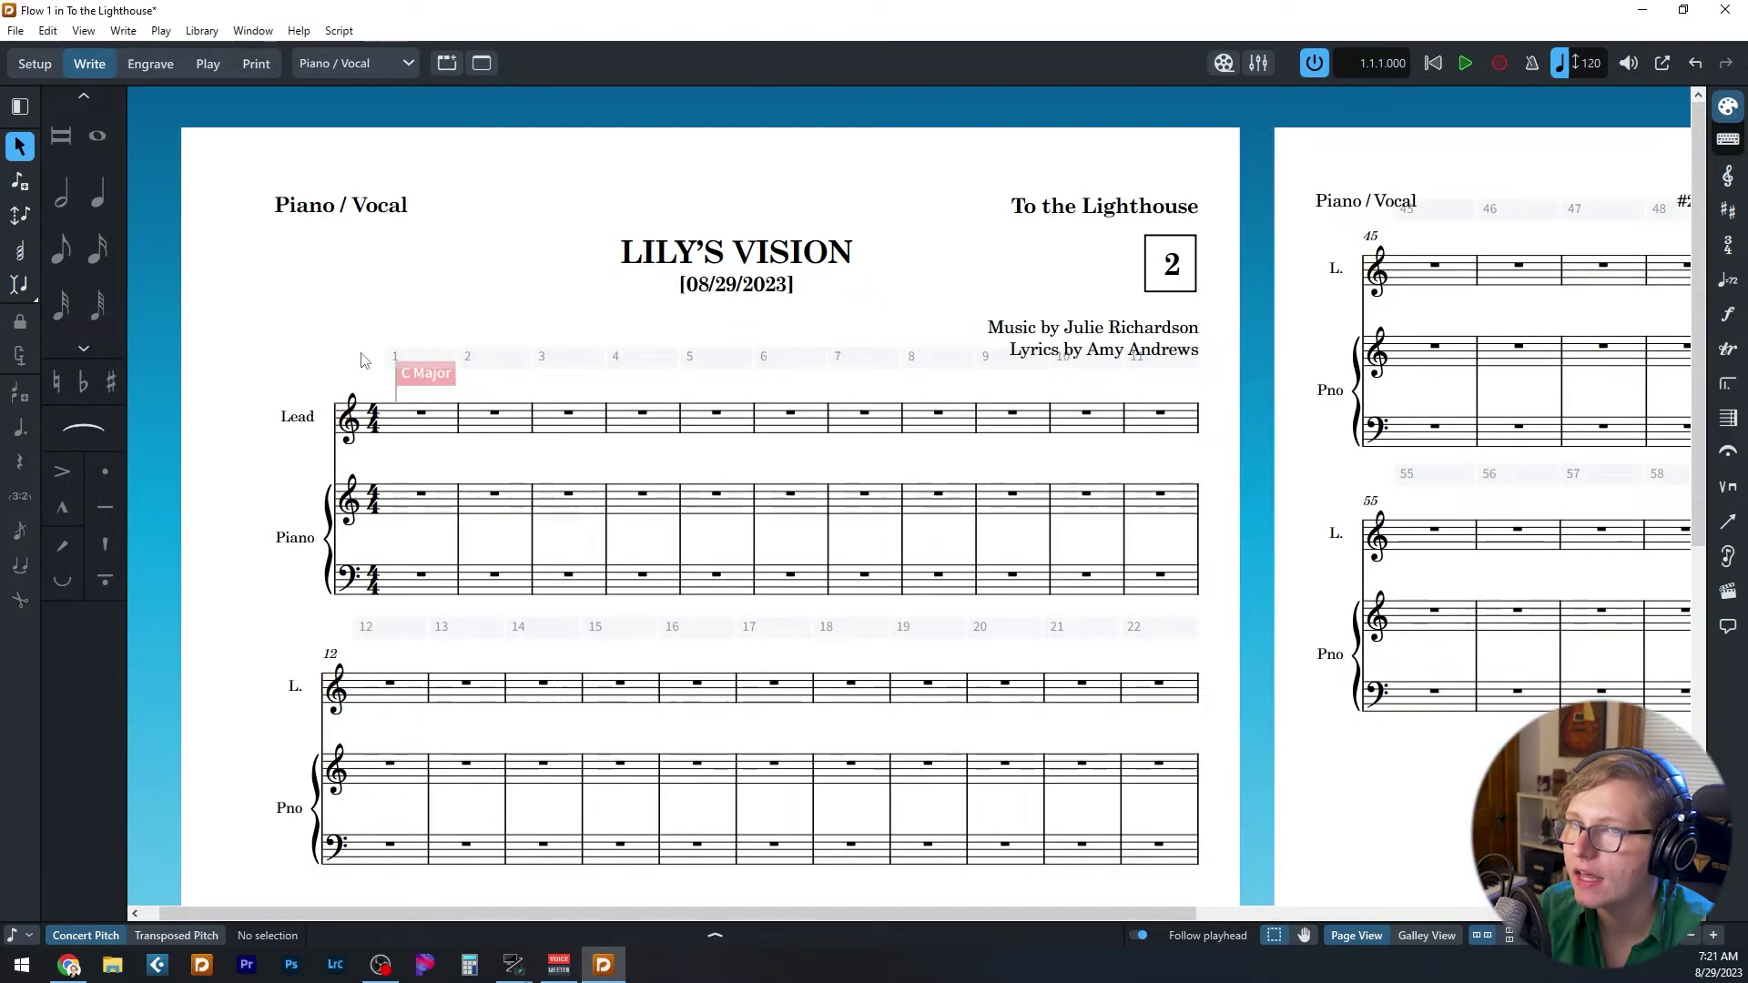
{"action": "left_click", "coordinate": [1299, 812]}
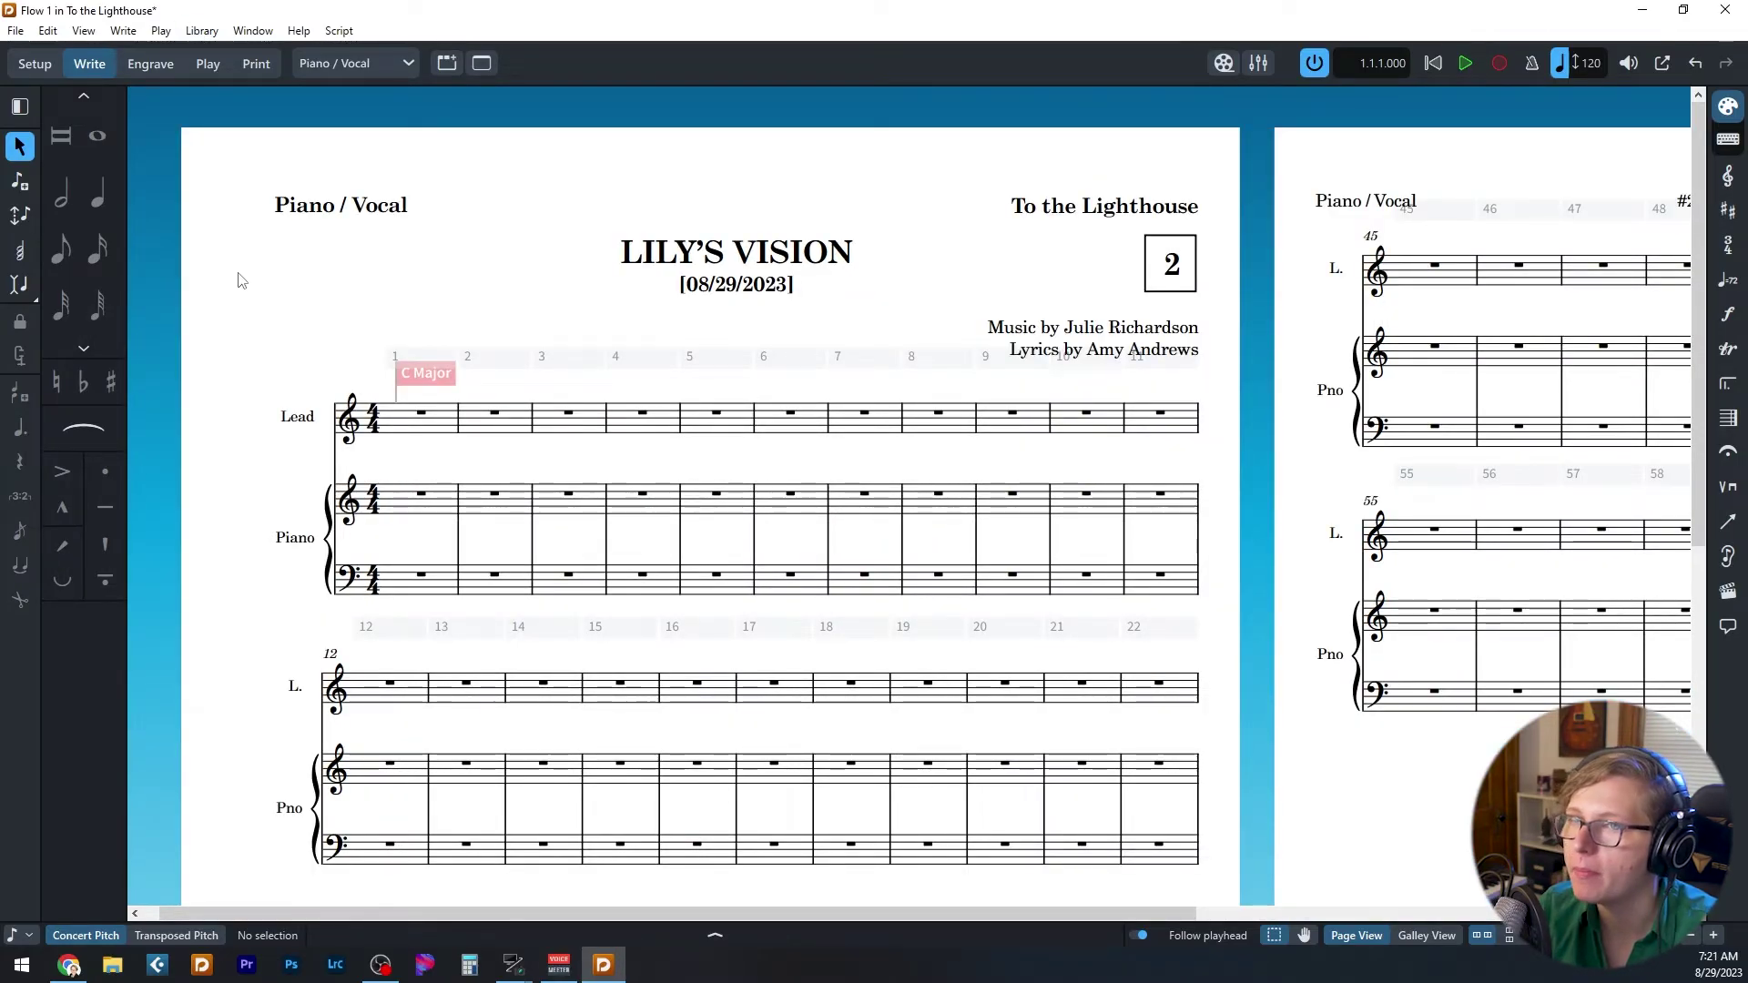
{"action": "key", "text": "ctrl+3"}
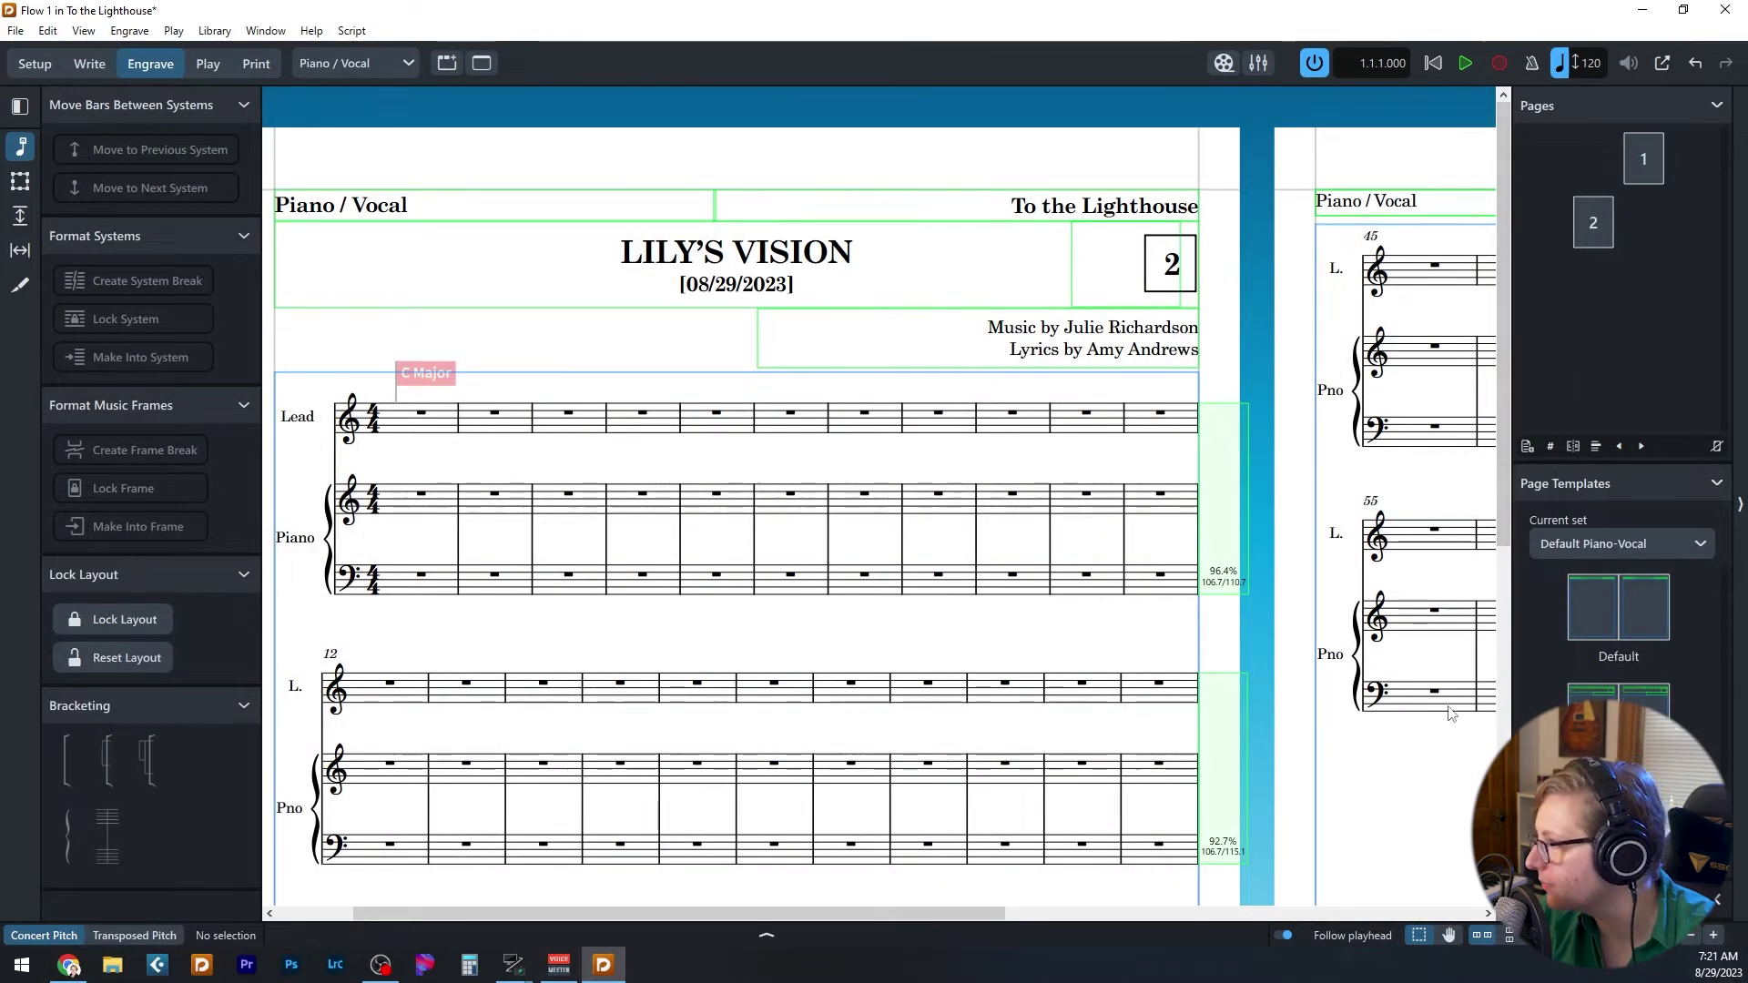
- With the Frames tool, drag page 1's music frame top edge down, then undo and deselect
{"action": "scroll", "coordinate": [380, 139], "scroll_direction": "down", "scroll_amount": 2}
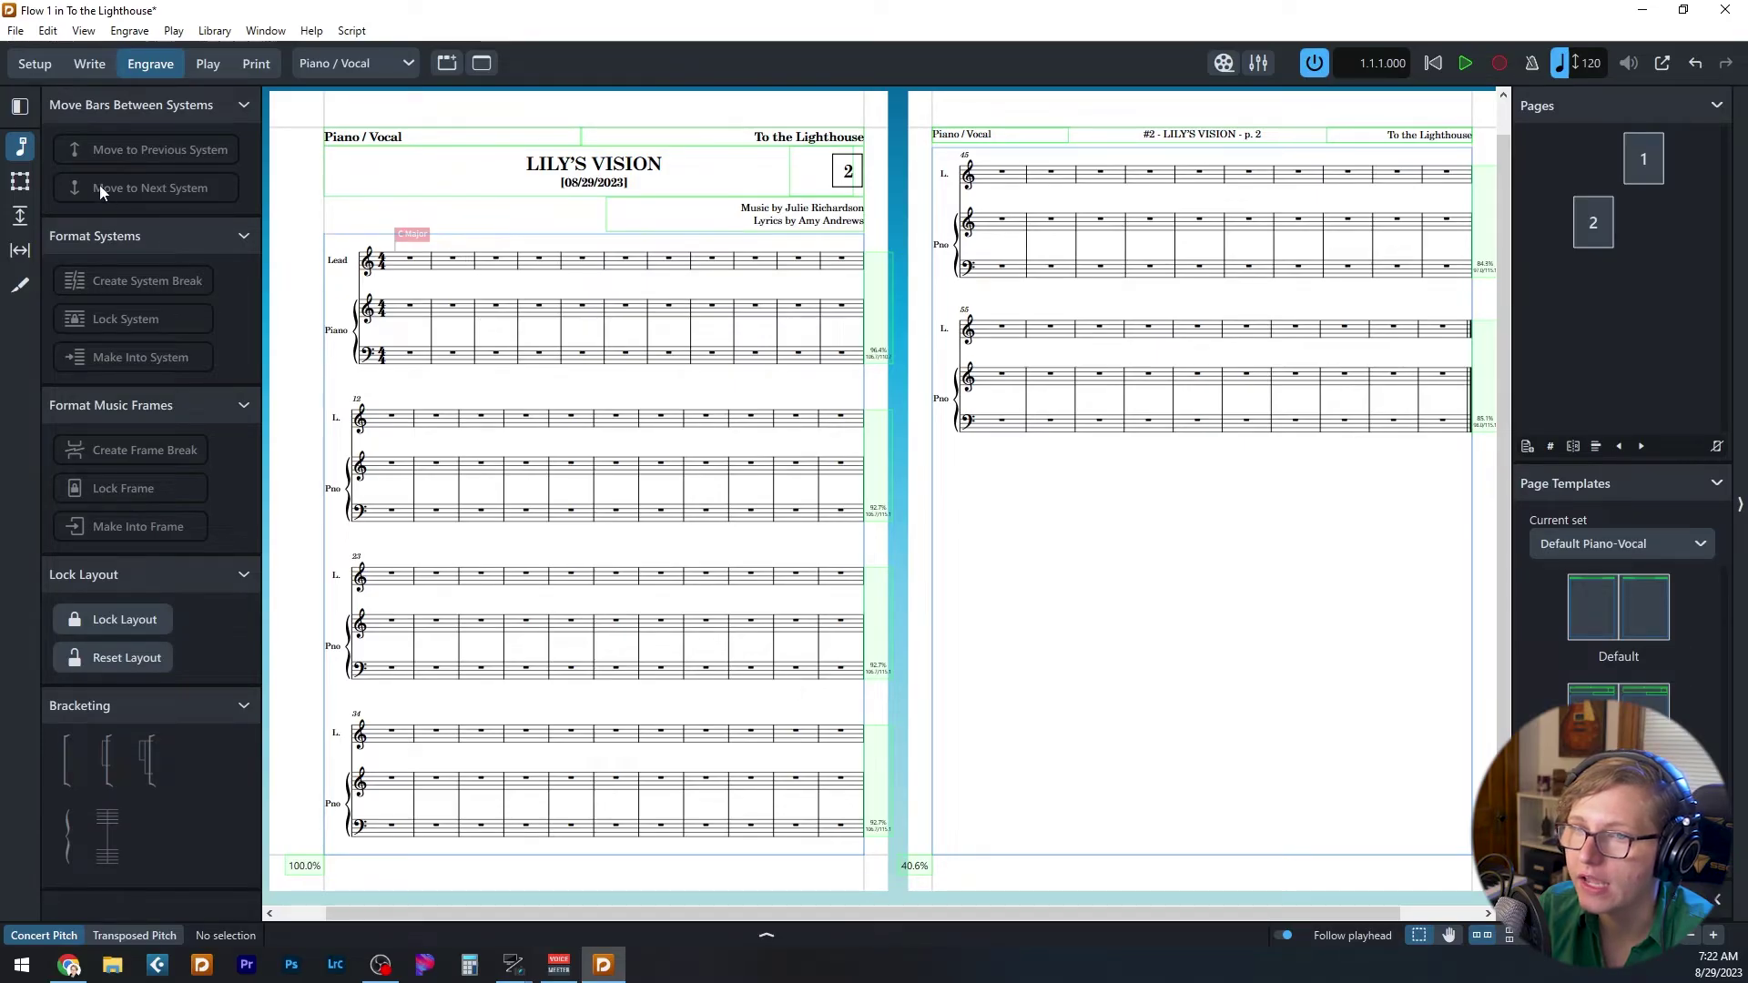
{"action": "left_click", "coordinate": [19, 181]}
{"action": "left_click", "coordinate": [601, 241]}
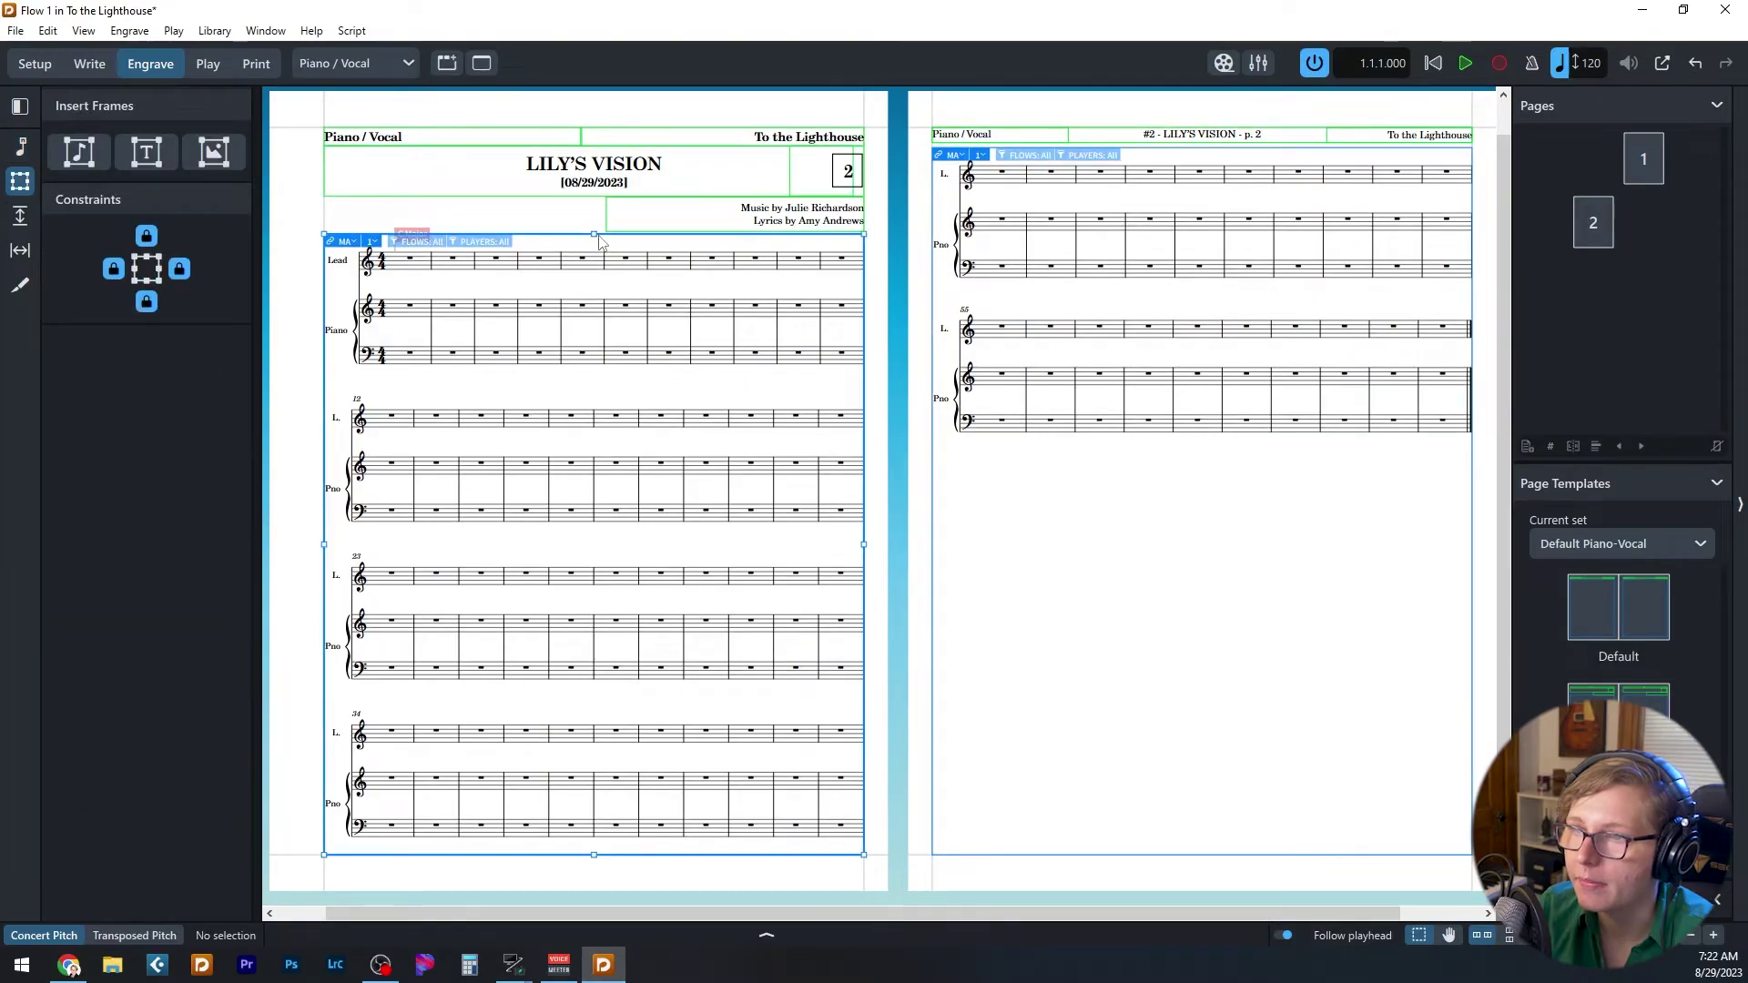
{"action": "left_click_drag", "start_coordinate": [593, 235], "coordinate": [593, 324]}
{"action": "left_click", "coordinate": [683, 241]}
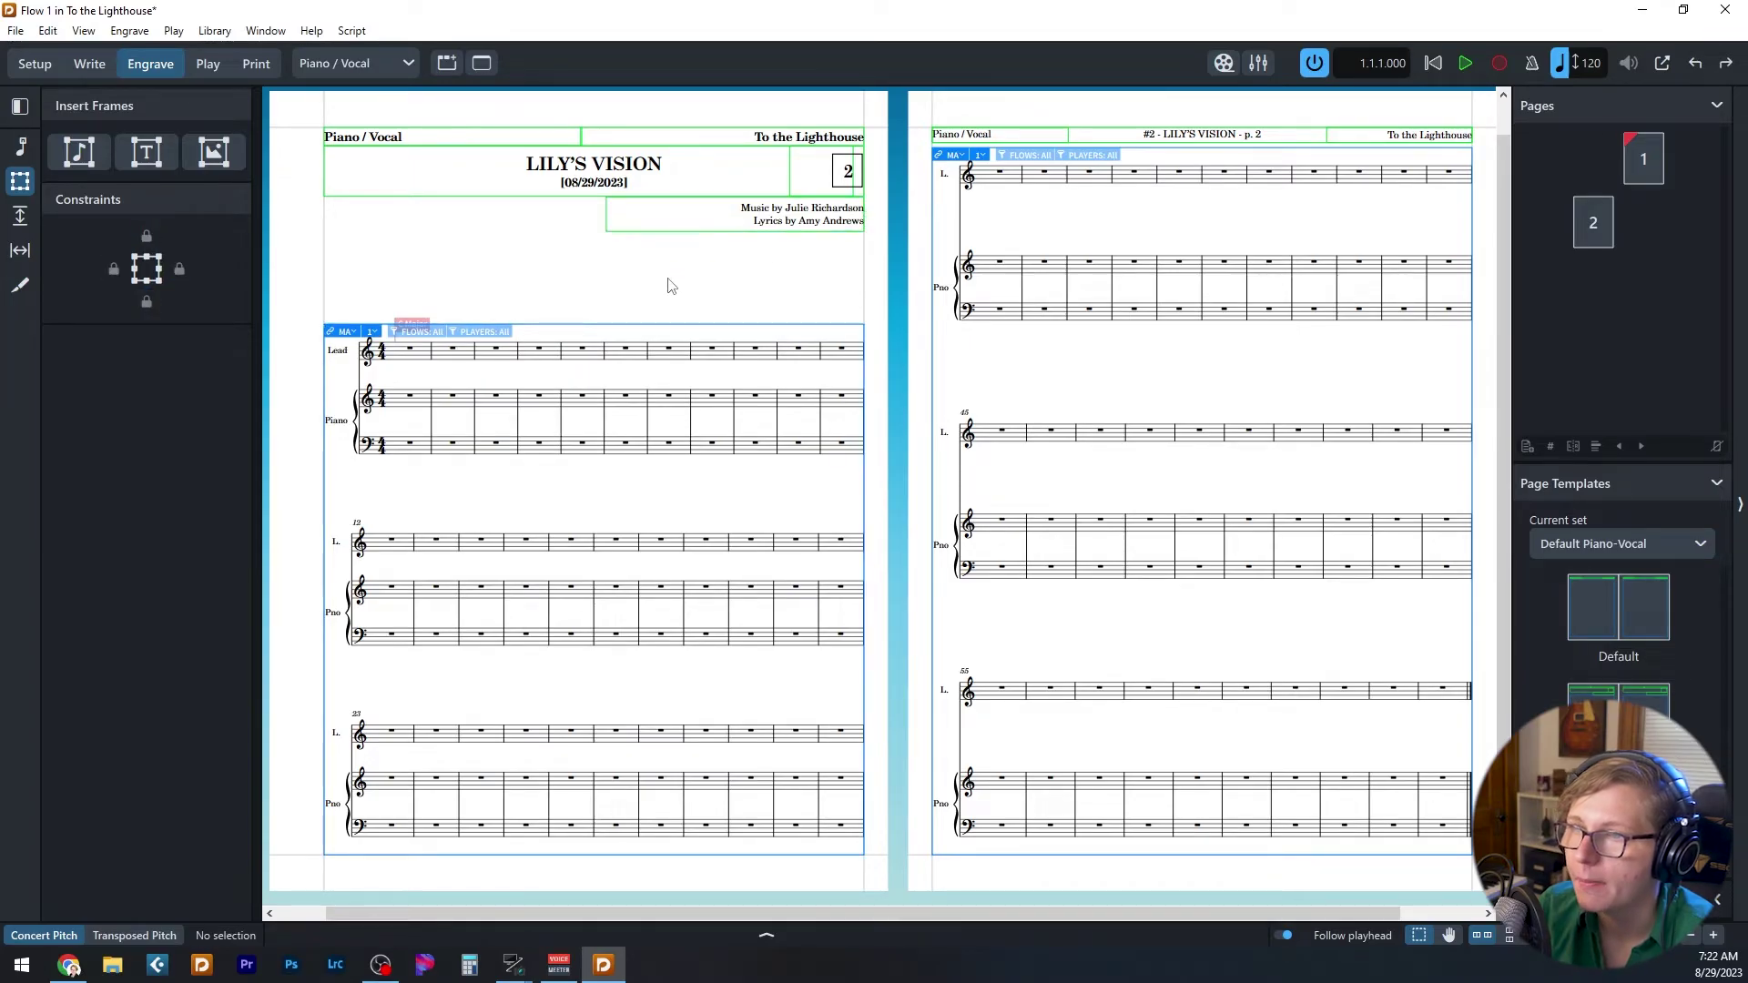
{"action": "key", "text": "ctrl+z"}
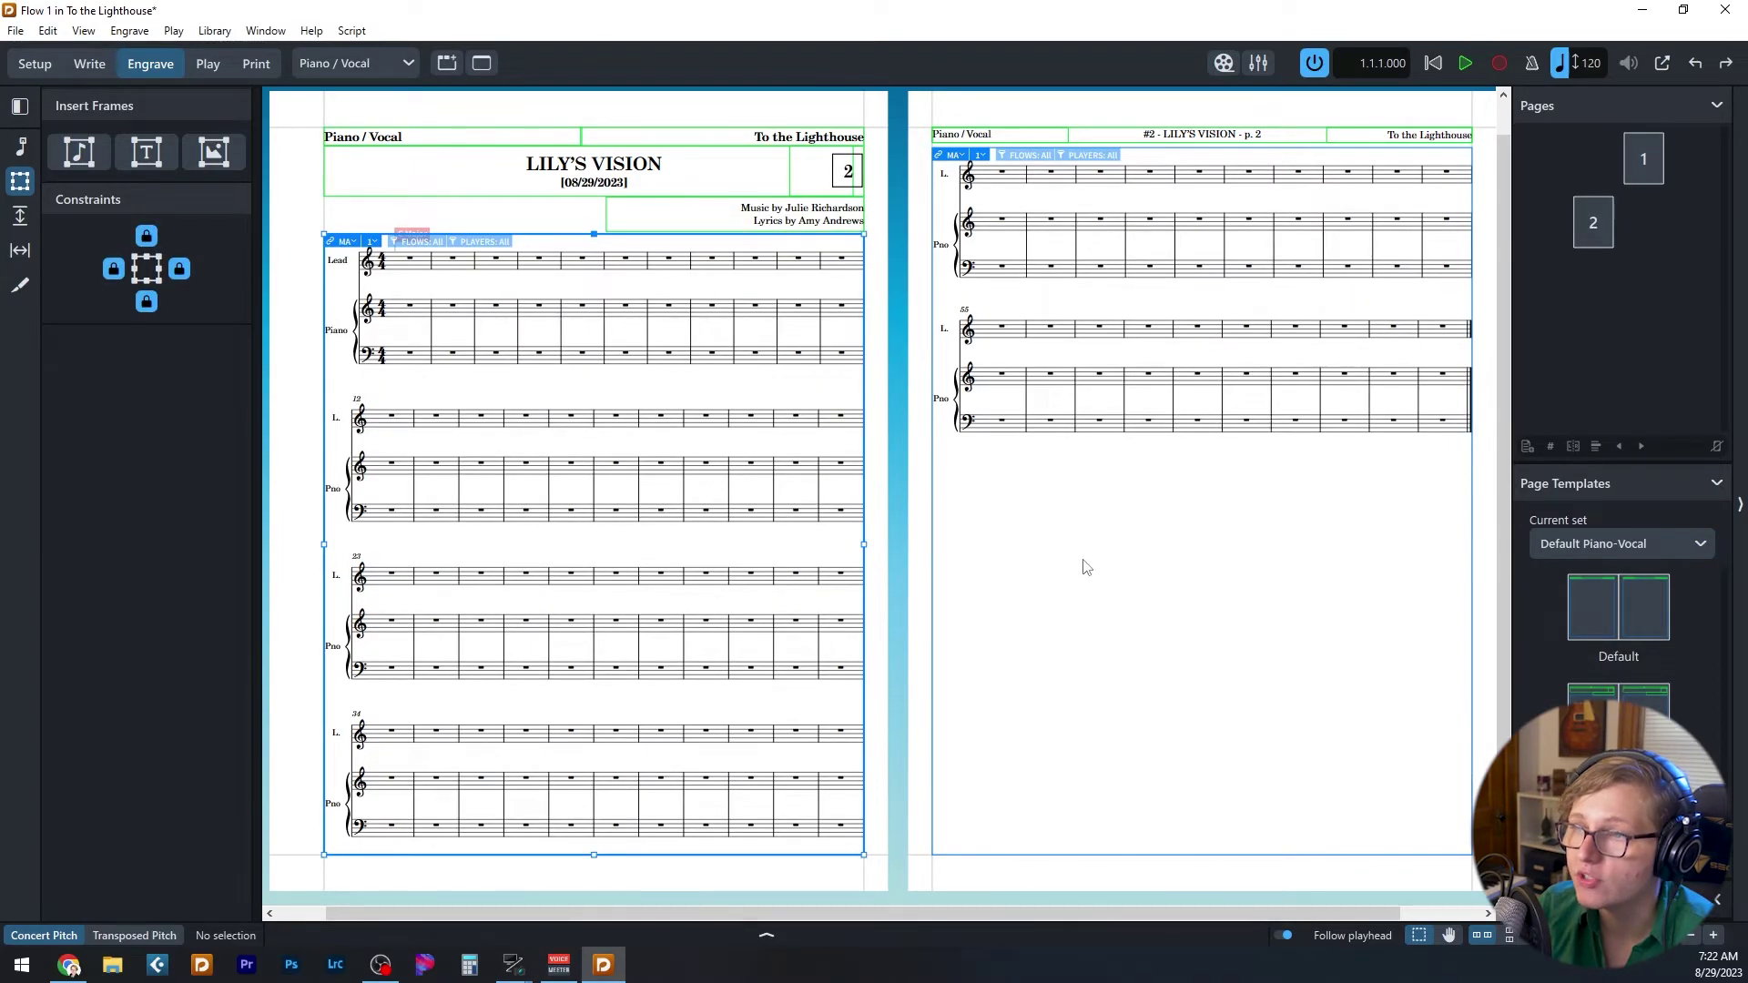
{"action": "left_click", "coordinate": [1083, 566]}
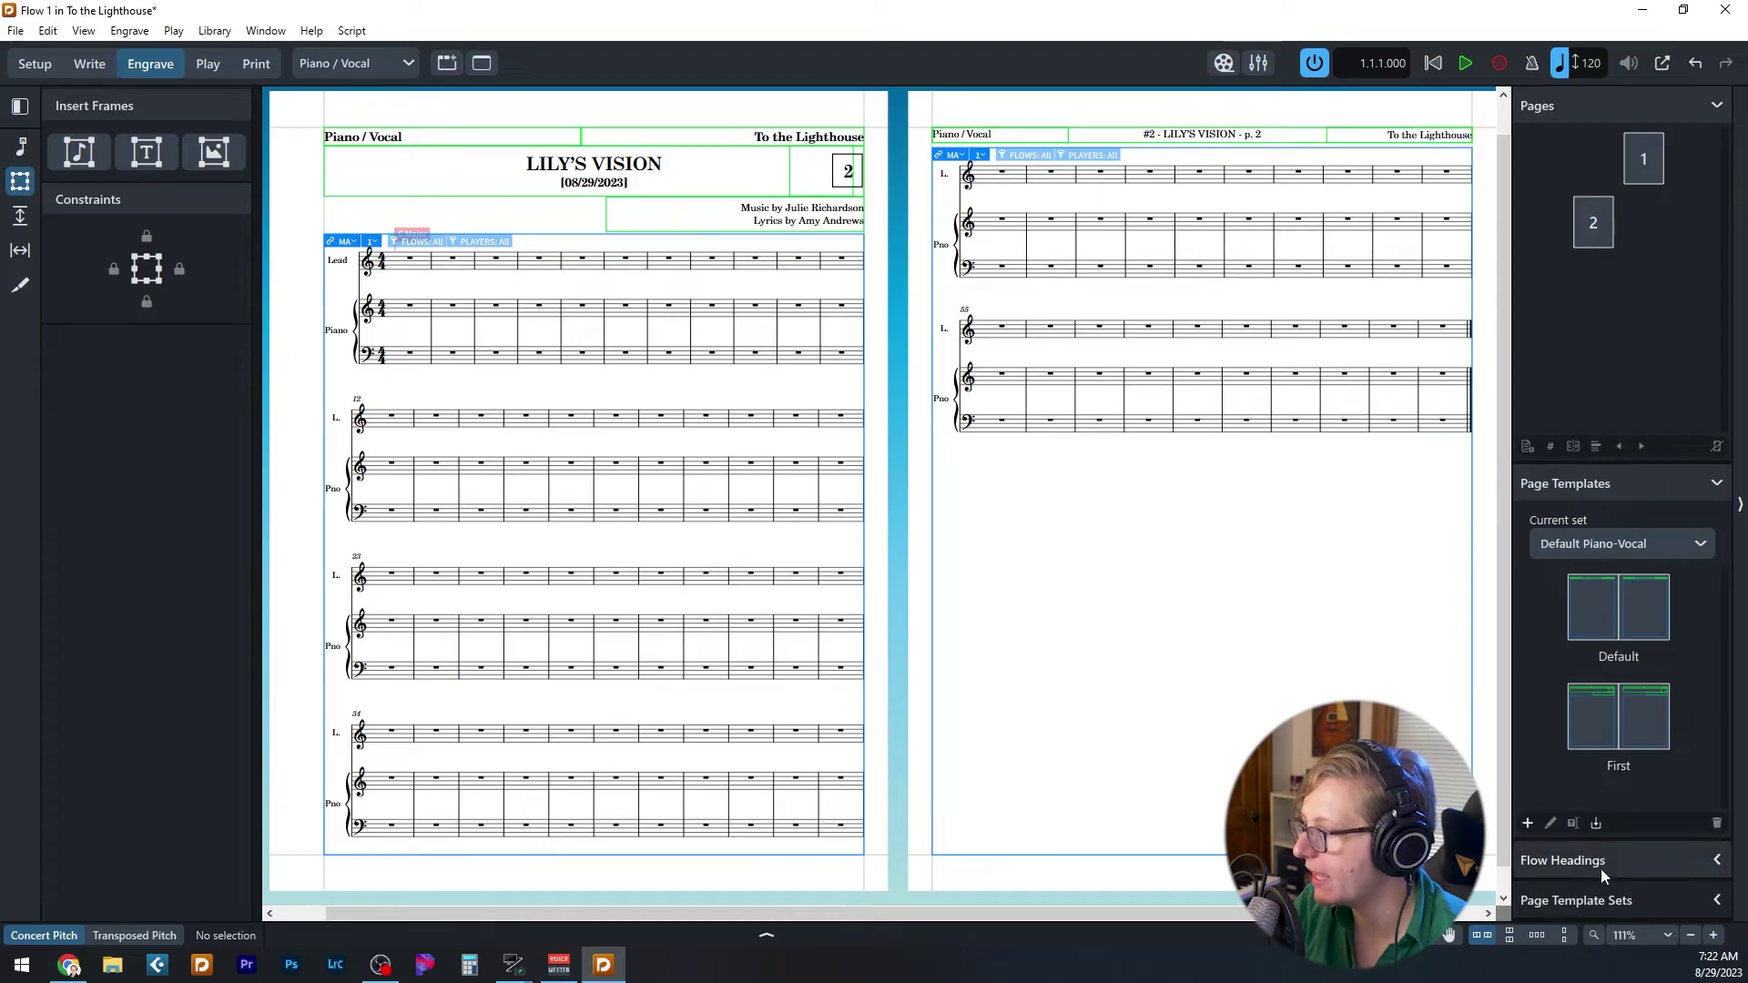
{"action": "left_click", "coordinate": [1717, 901]}
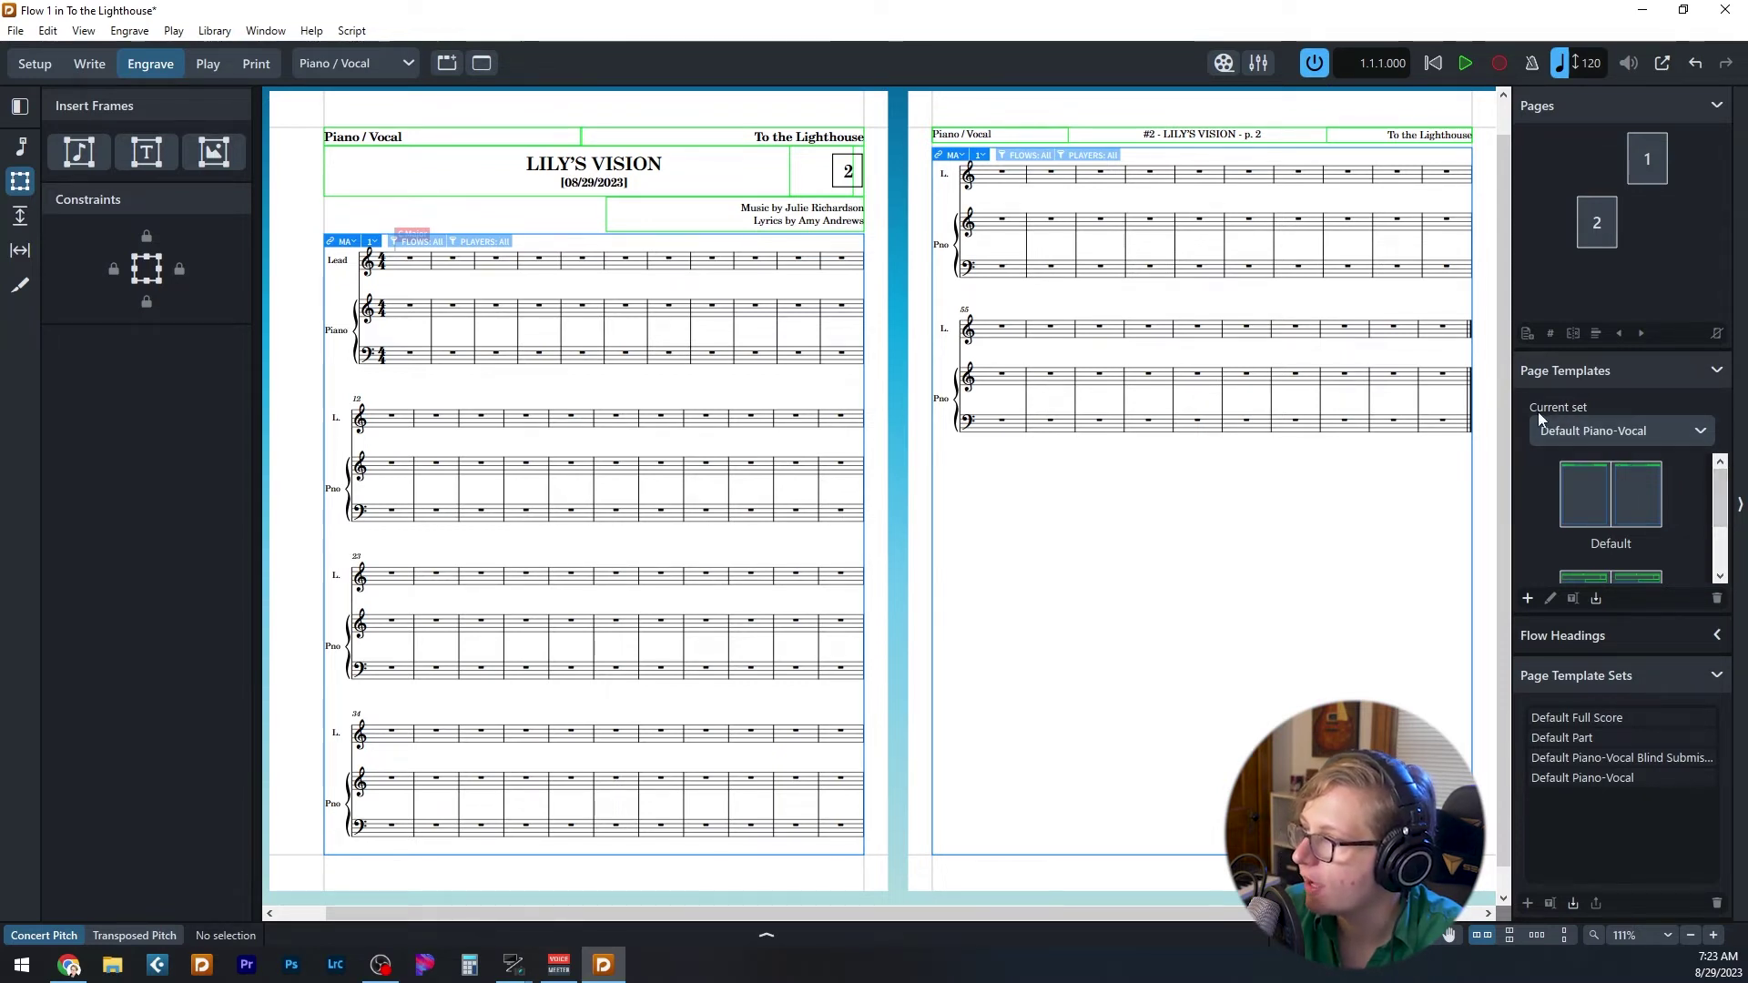
- Keep the Default Piano-Vocal page template set and the Piano / Vocal layout selected
{"action": "left_click", "coordinate": [1561, 430]}
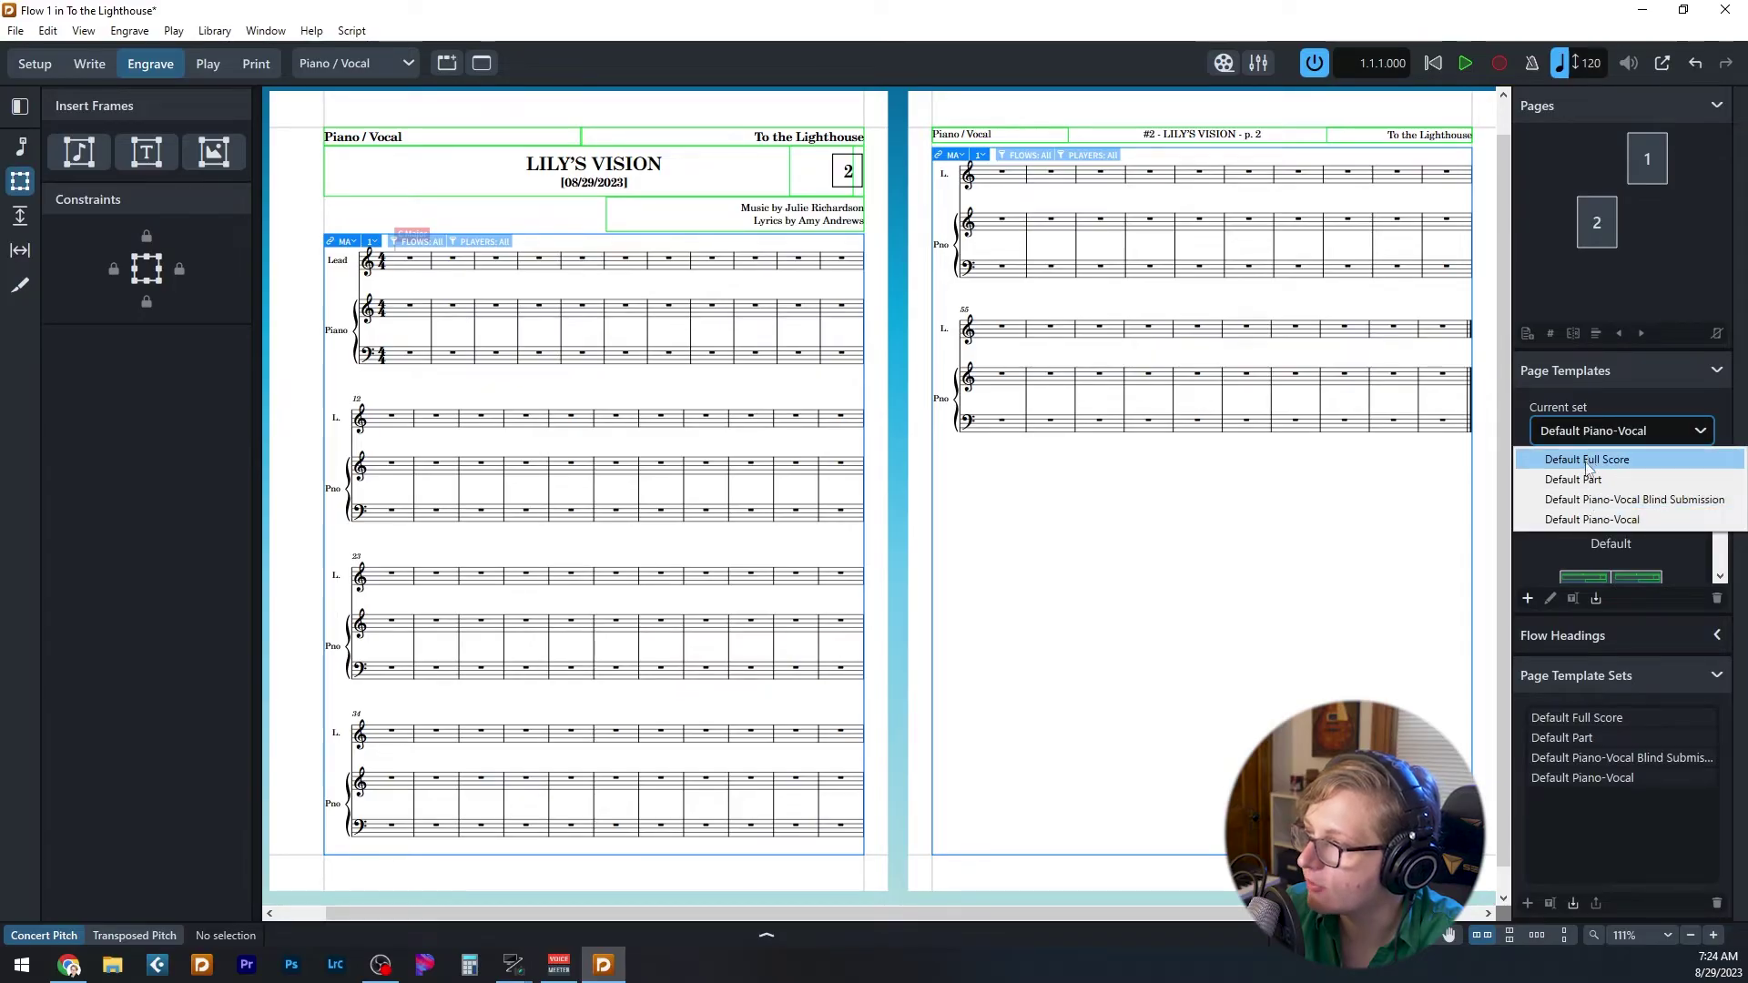
{"action": "left_click", "coordinate": [1581, 521]}
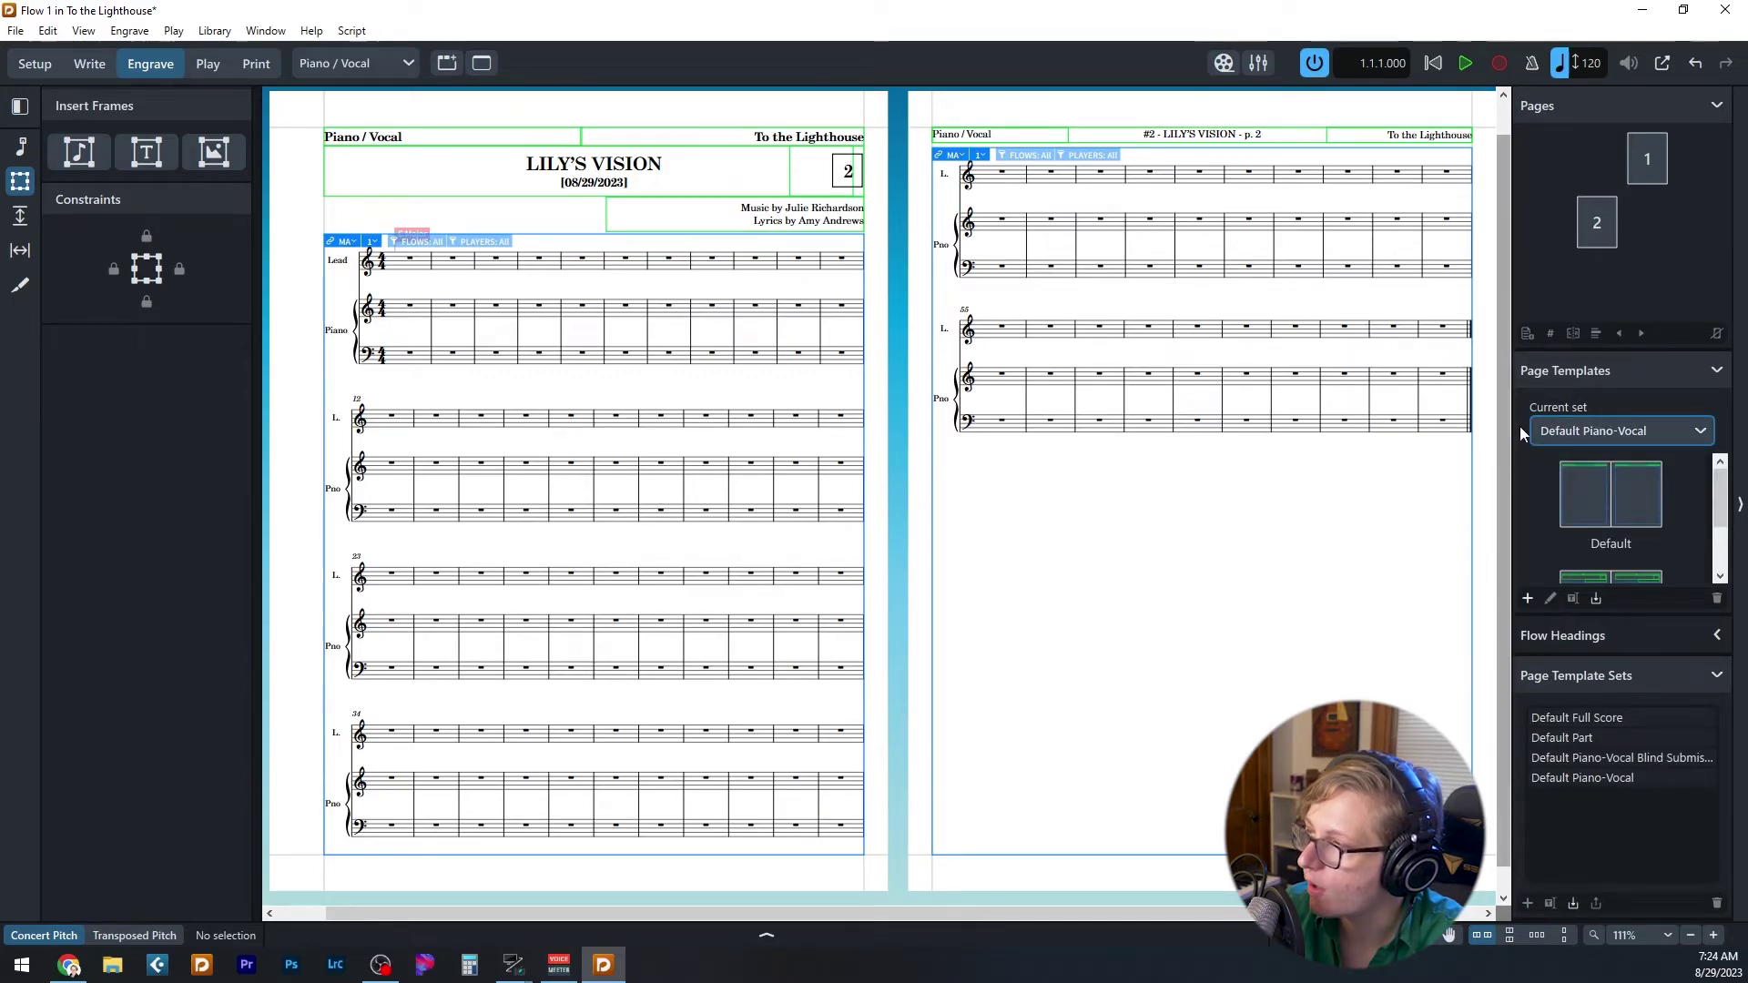
{"action": "left_click", "coordinate": [337, 58]}
{"action": "left_click", "coordinate": [379, 89]}
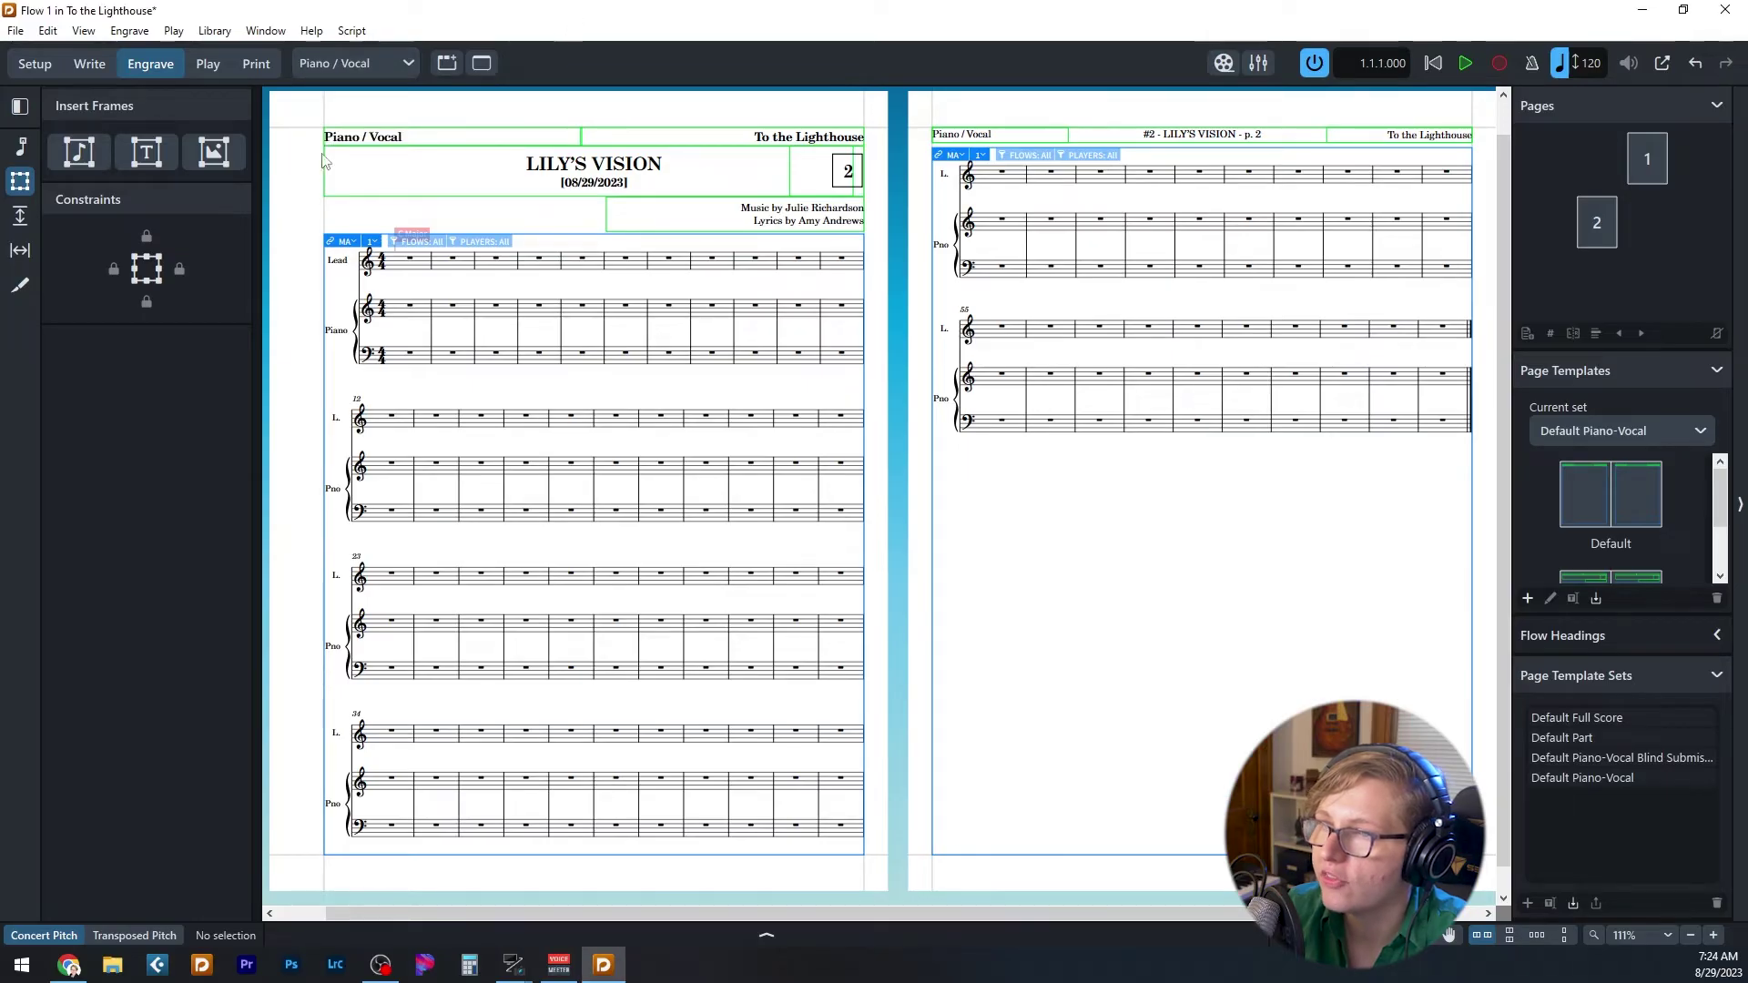
{"action": "scroll", "coordinate": [1720, 547], "scroll_direction": "down", "scroll_amount": 2}
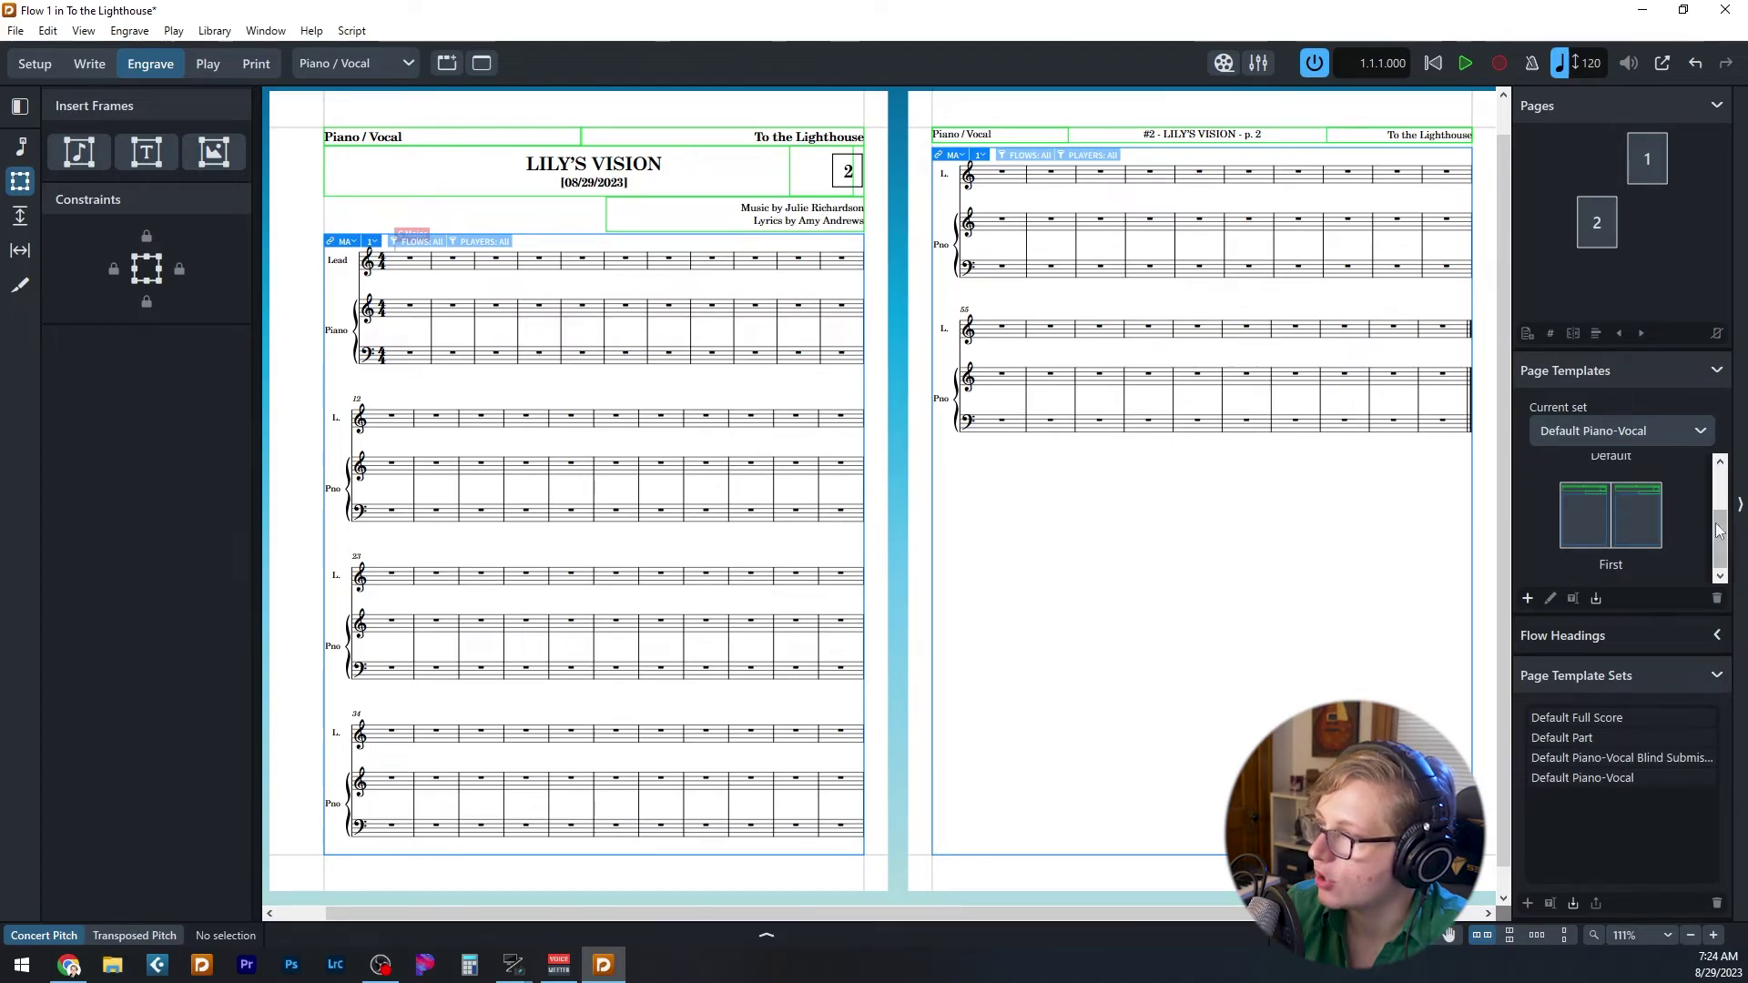
- Select the First page template in the Page Templates panel
{"action": "left_click", "coordinate": [1600, 511]}
{"action": "scroll", "coordinate": [1666, 557], "scroll_direction": "up", "scroll_amount": 1}
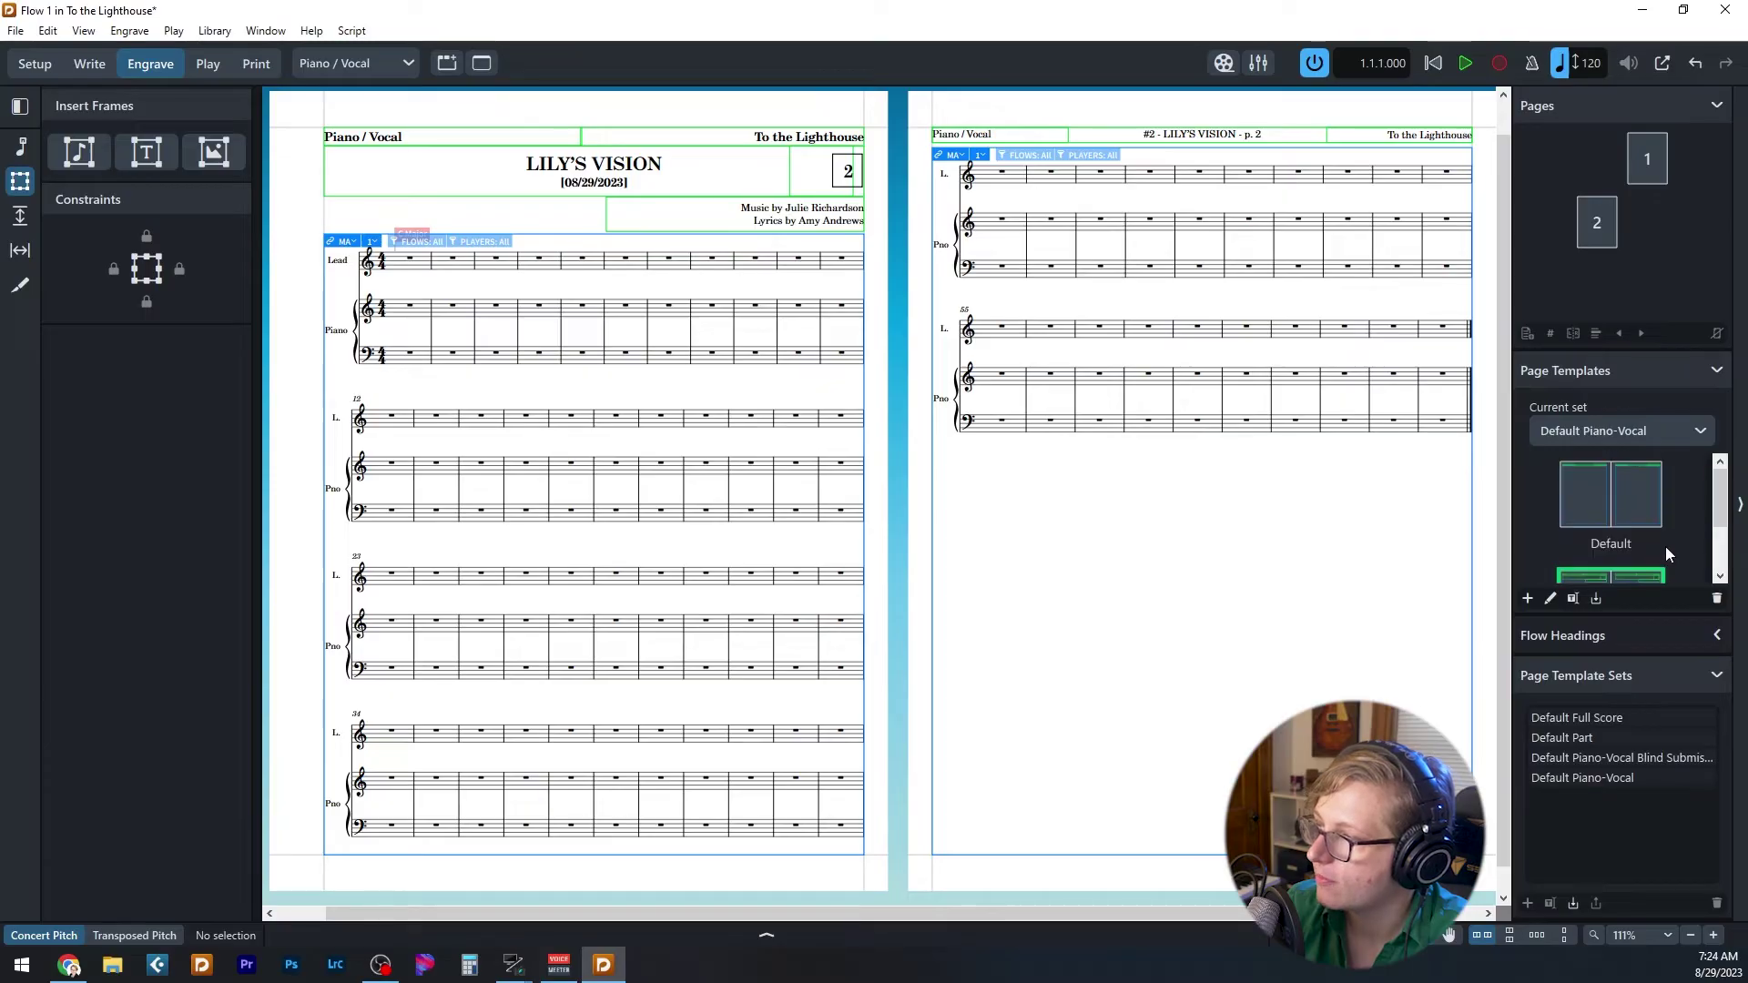
{"action": "left_click", "coordinate": [1607, 506]}
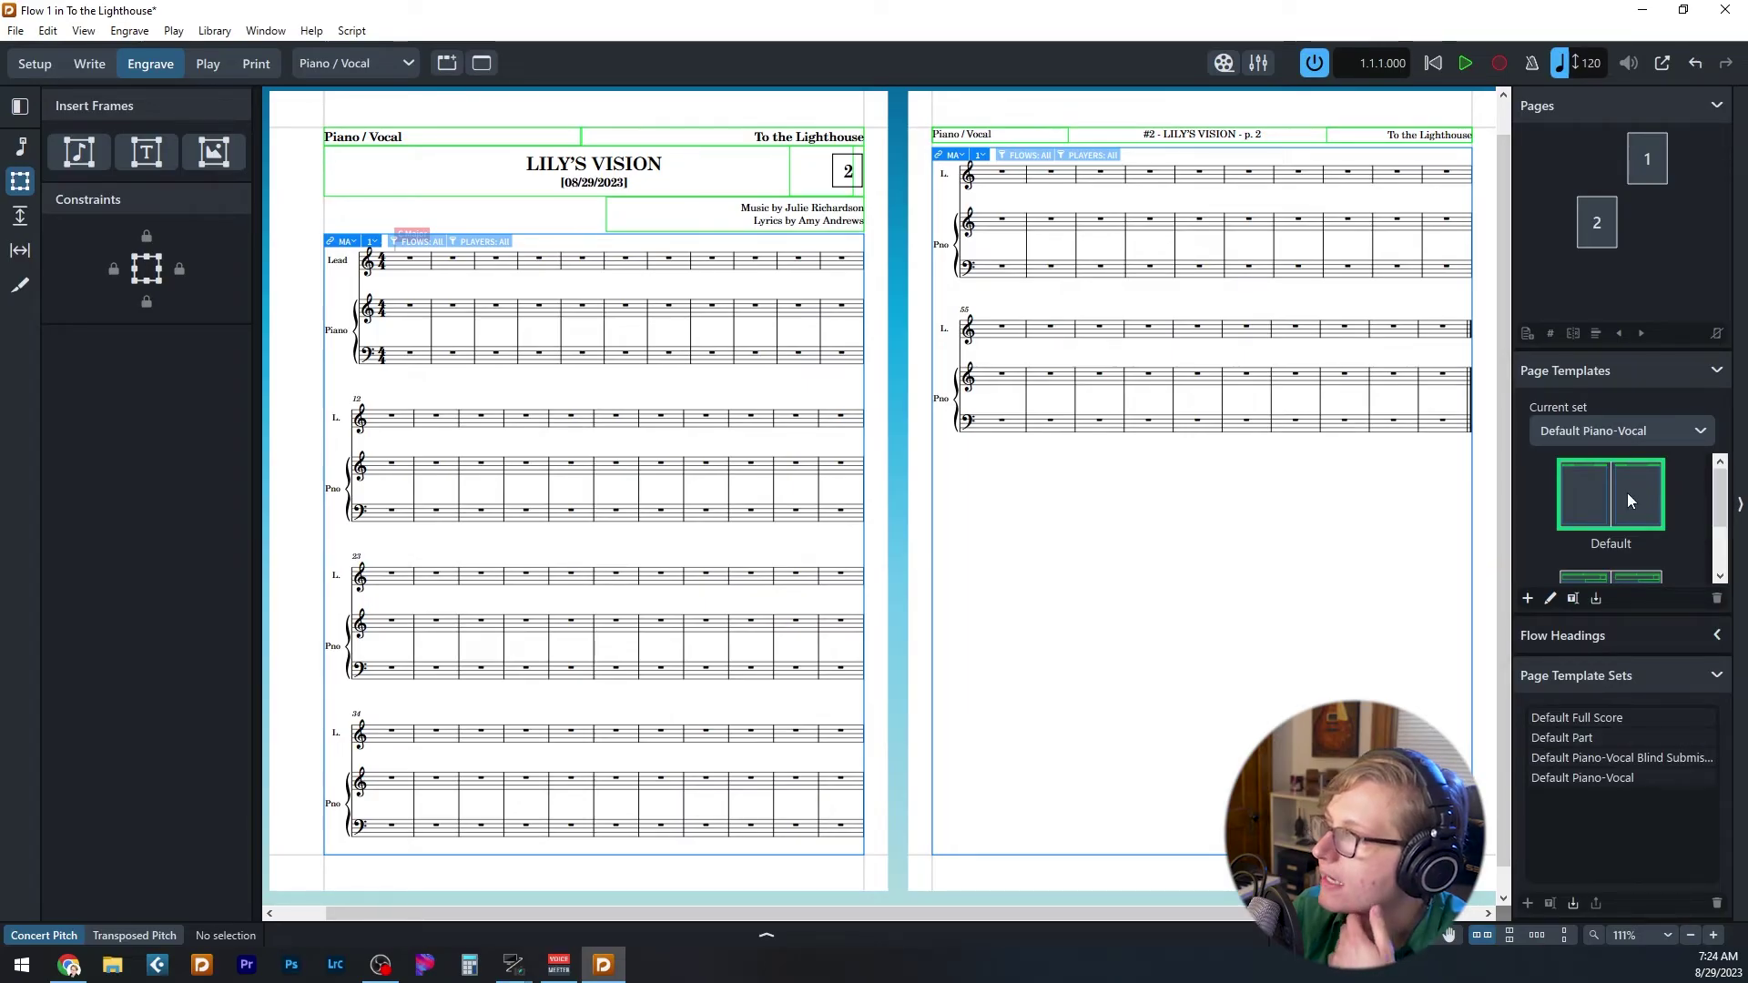
{"action": "left_click_drag", "start_coordinate": [1719, 493], "coordinate": [1723, 543]}
{"action": "left_click", "coordinate": [1592, 516]}
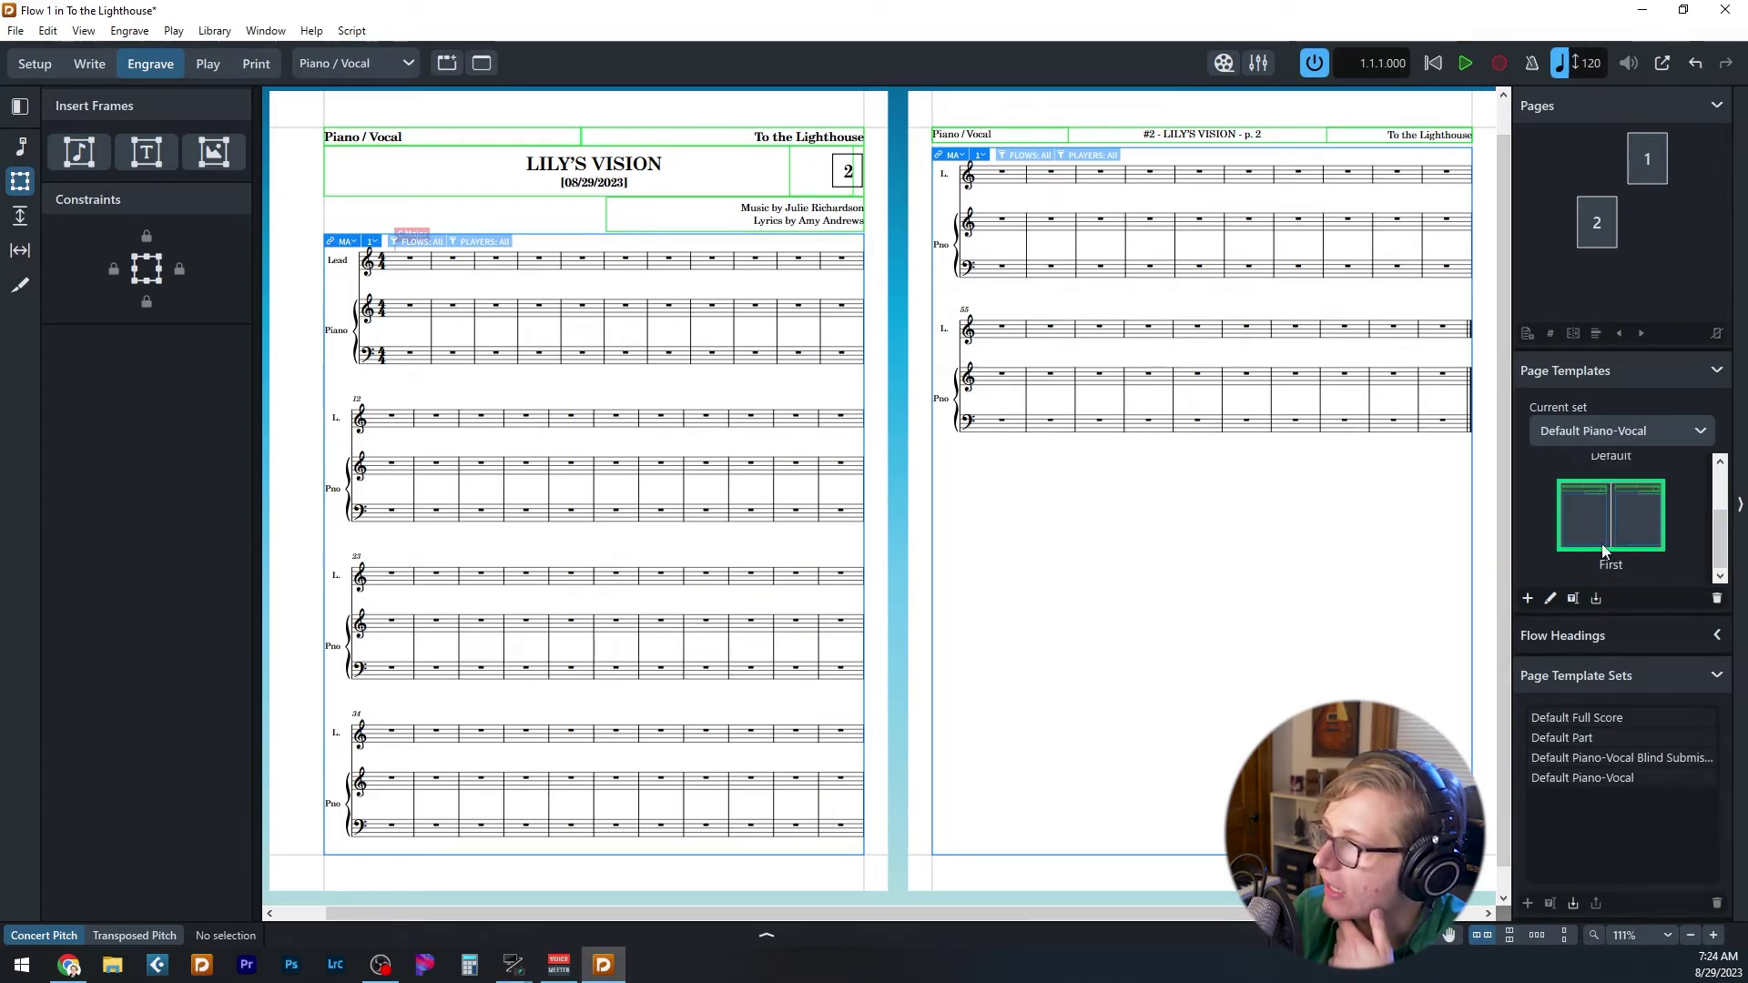
{"action": "left_click", "coordinate": [1551, 599]}
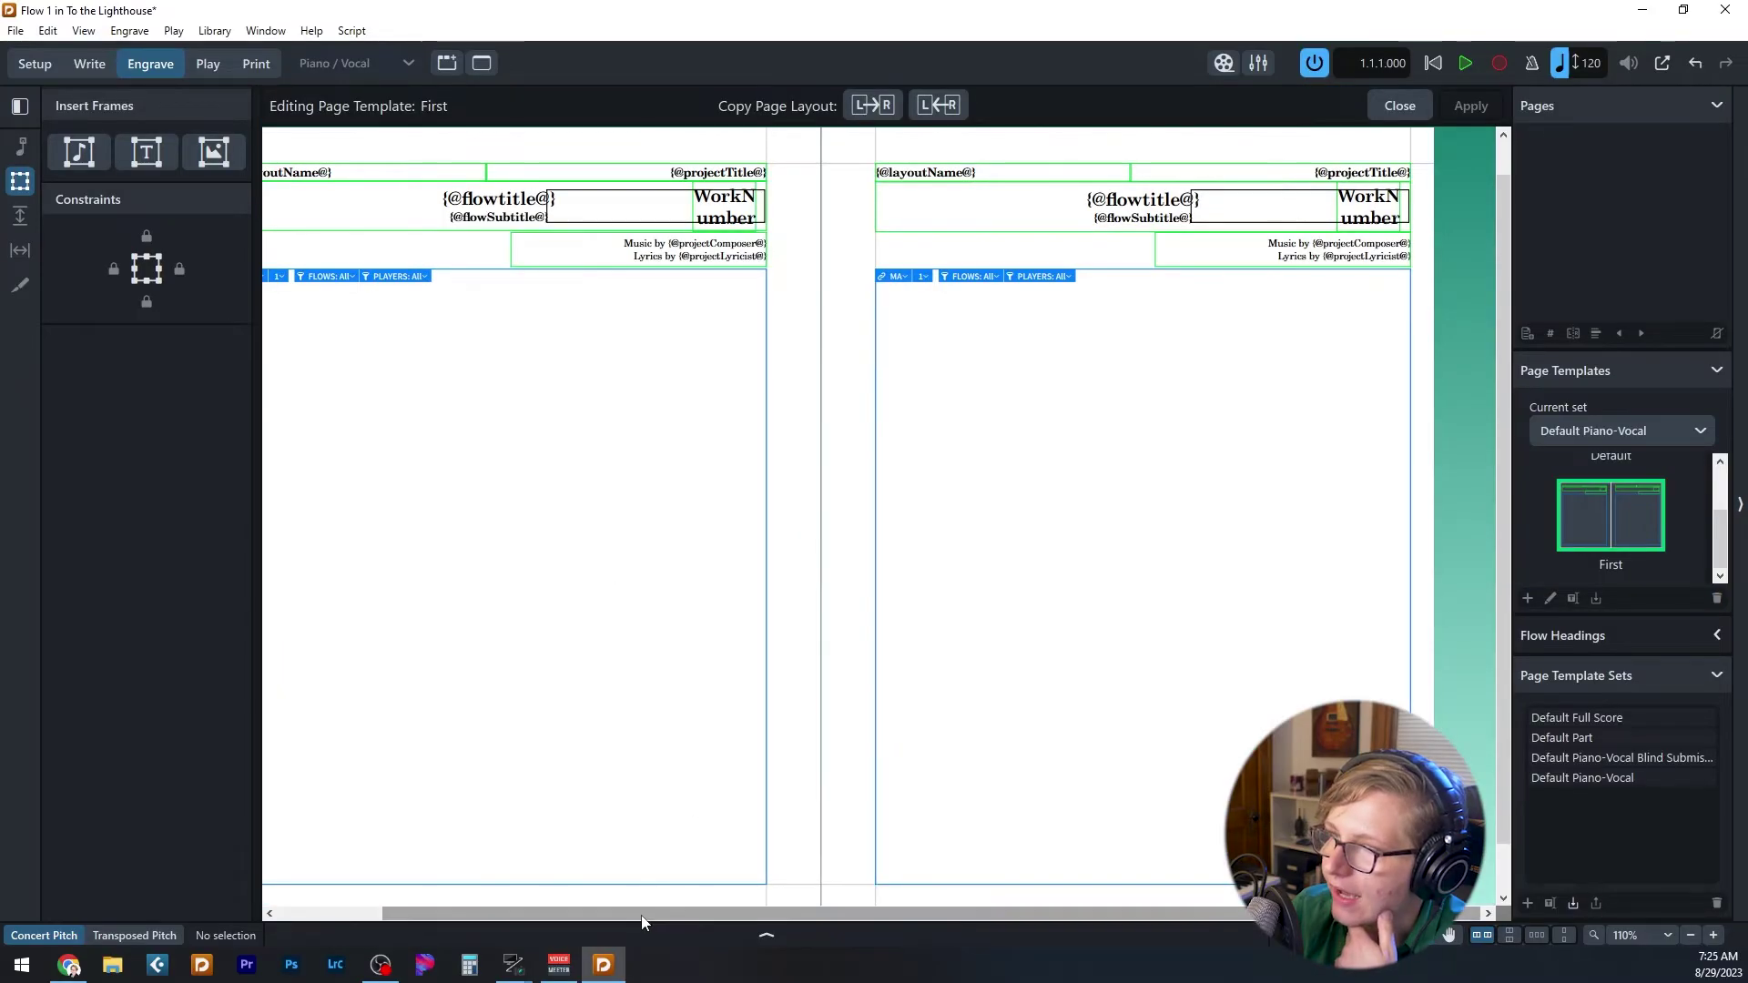
{"action": "left_click_drag", "start_coordinate": [643, 913], "coordinate": [467, 898]}
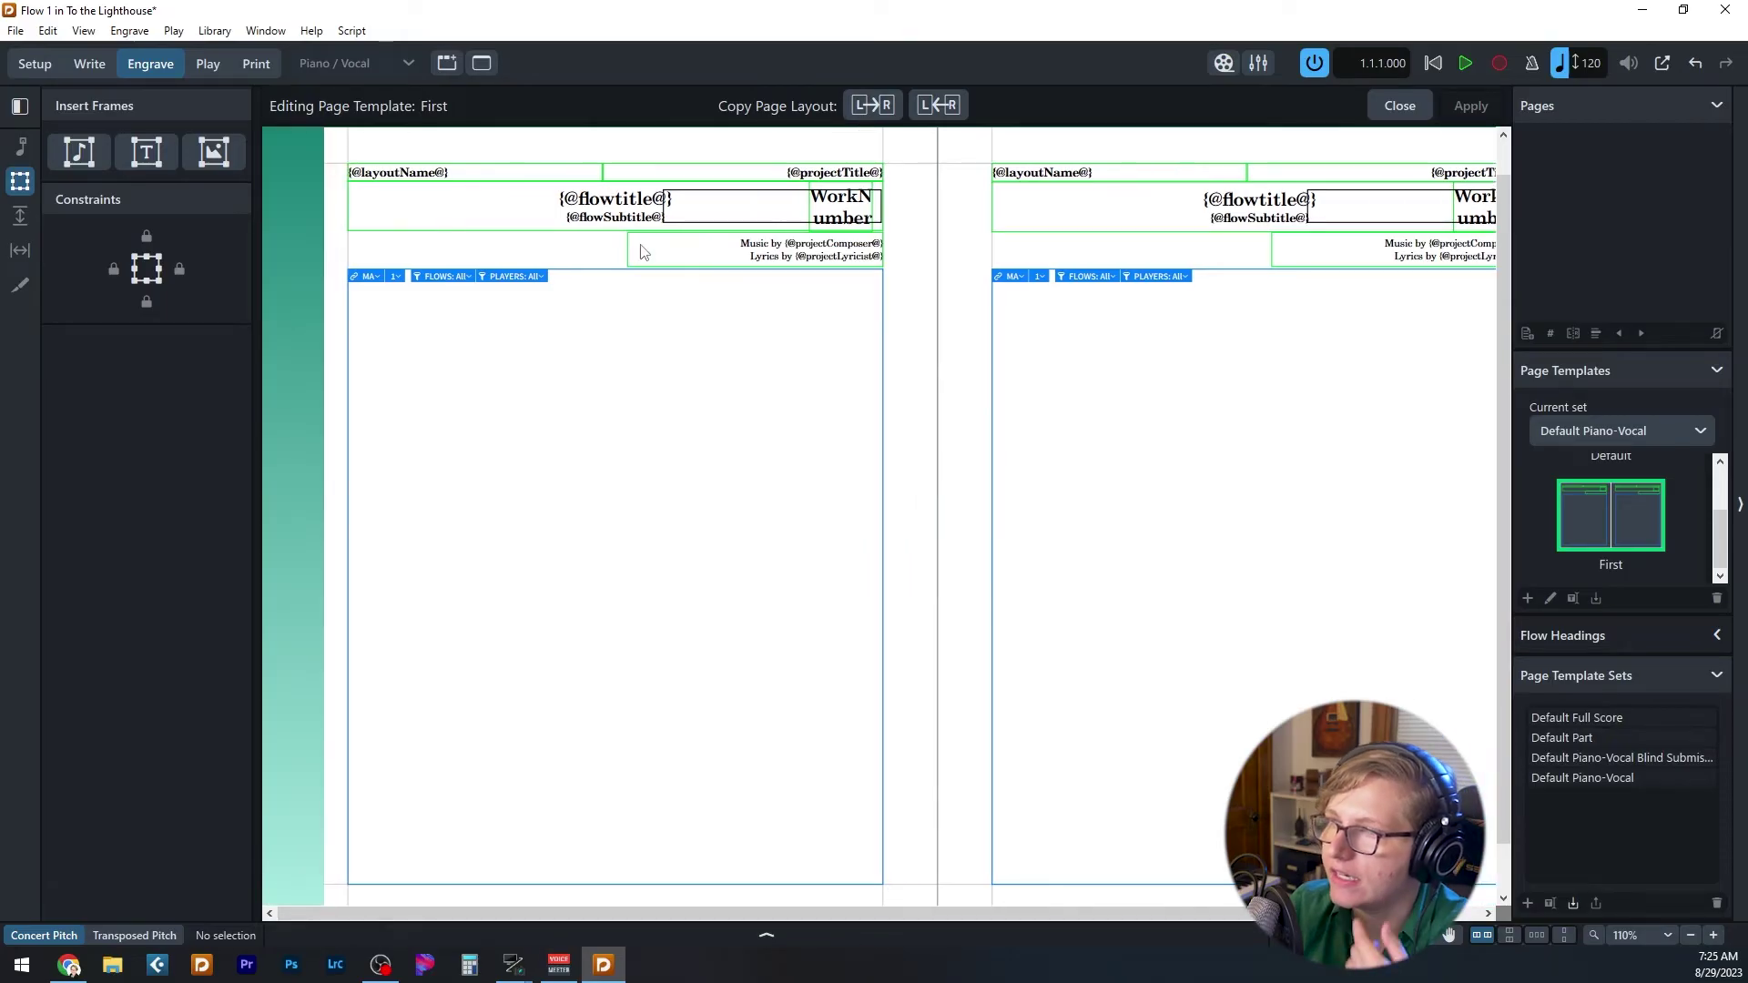
{"action": "scroll", "coordinate": [487, 227], "scroll_direction": "up", "scroll_amount": 5}
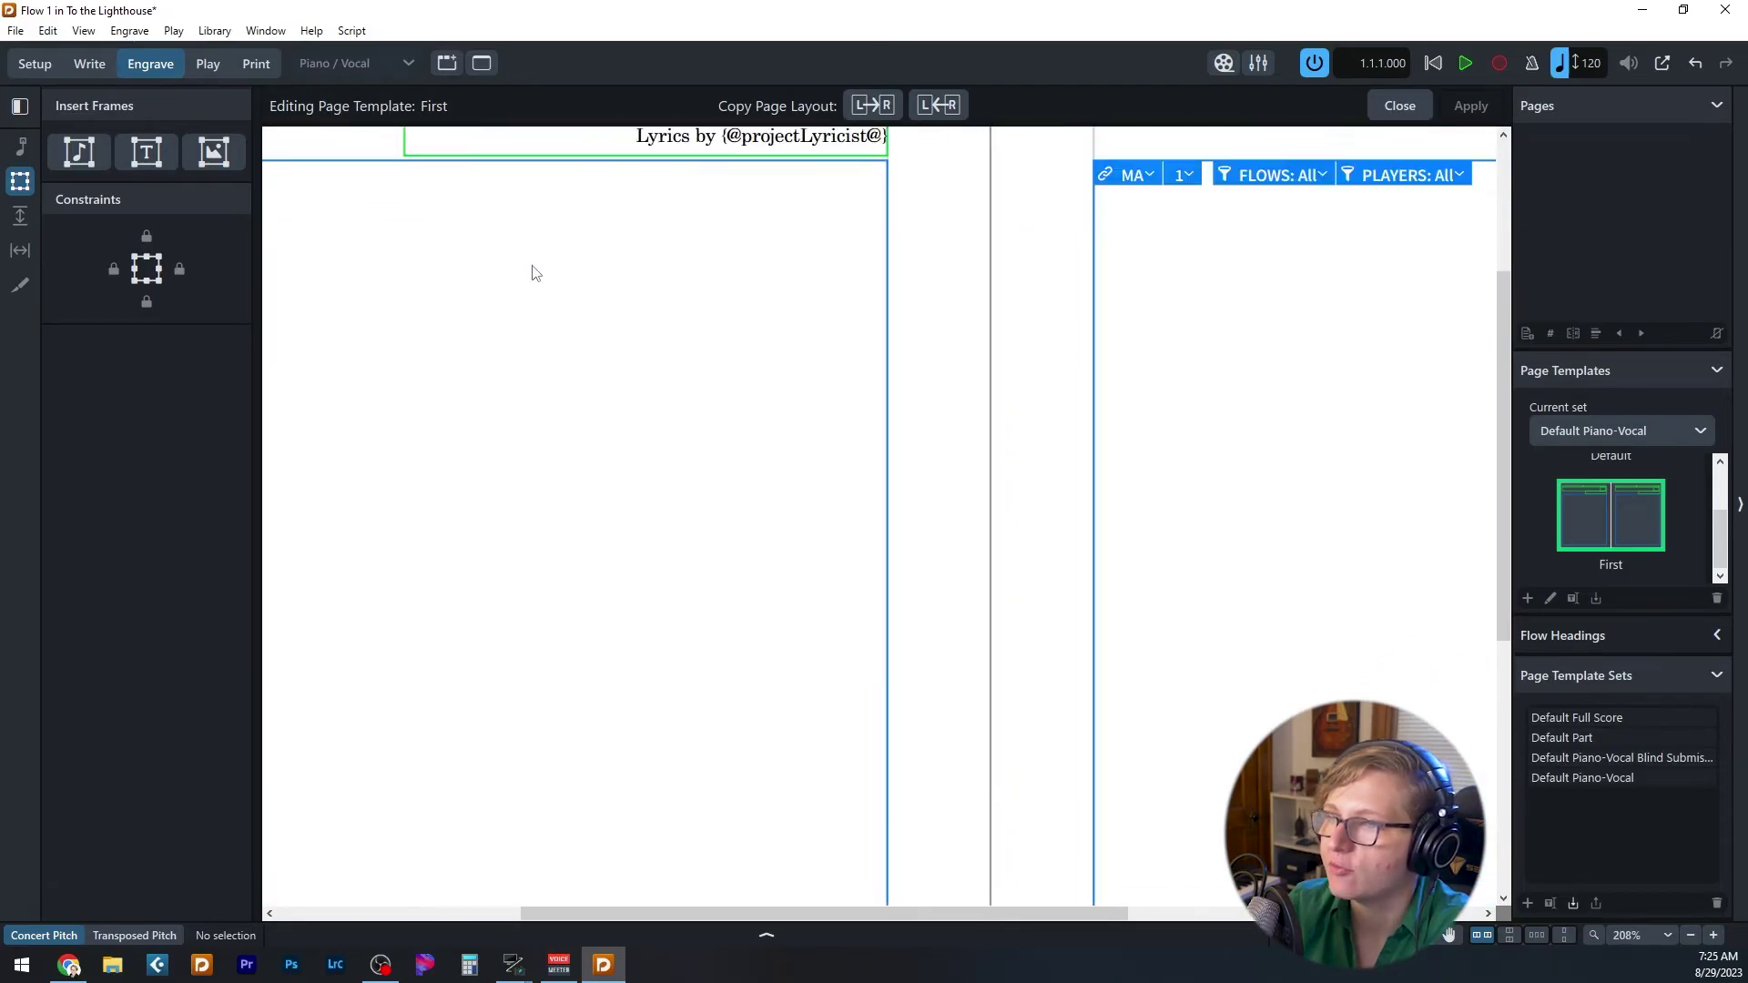
{"action": "scroll", "coordinate": [535, 273], "scroll_direction": "up", "scroll_amount": 3}
{"action": "left_click_drag", "start_coordinate": [710, 919], "coordinate": [453, 914]}
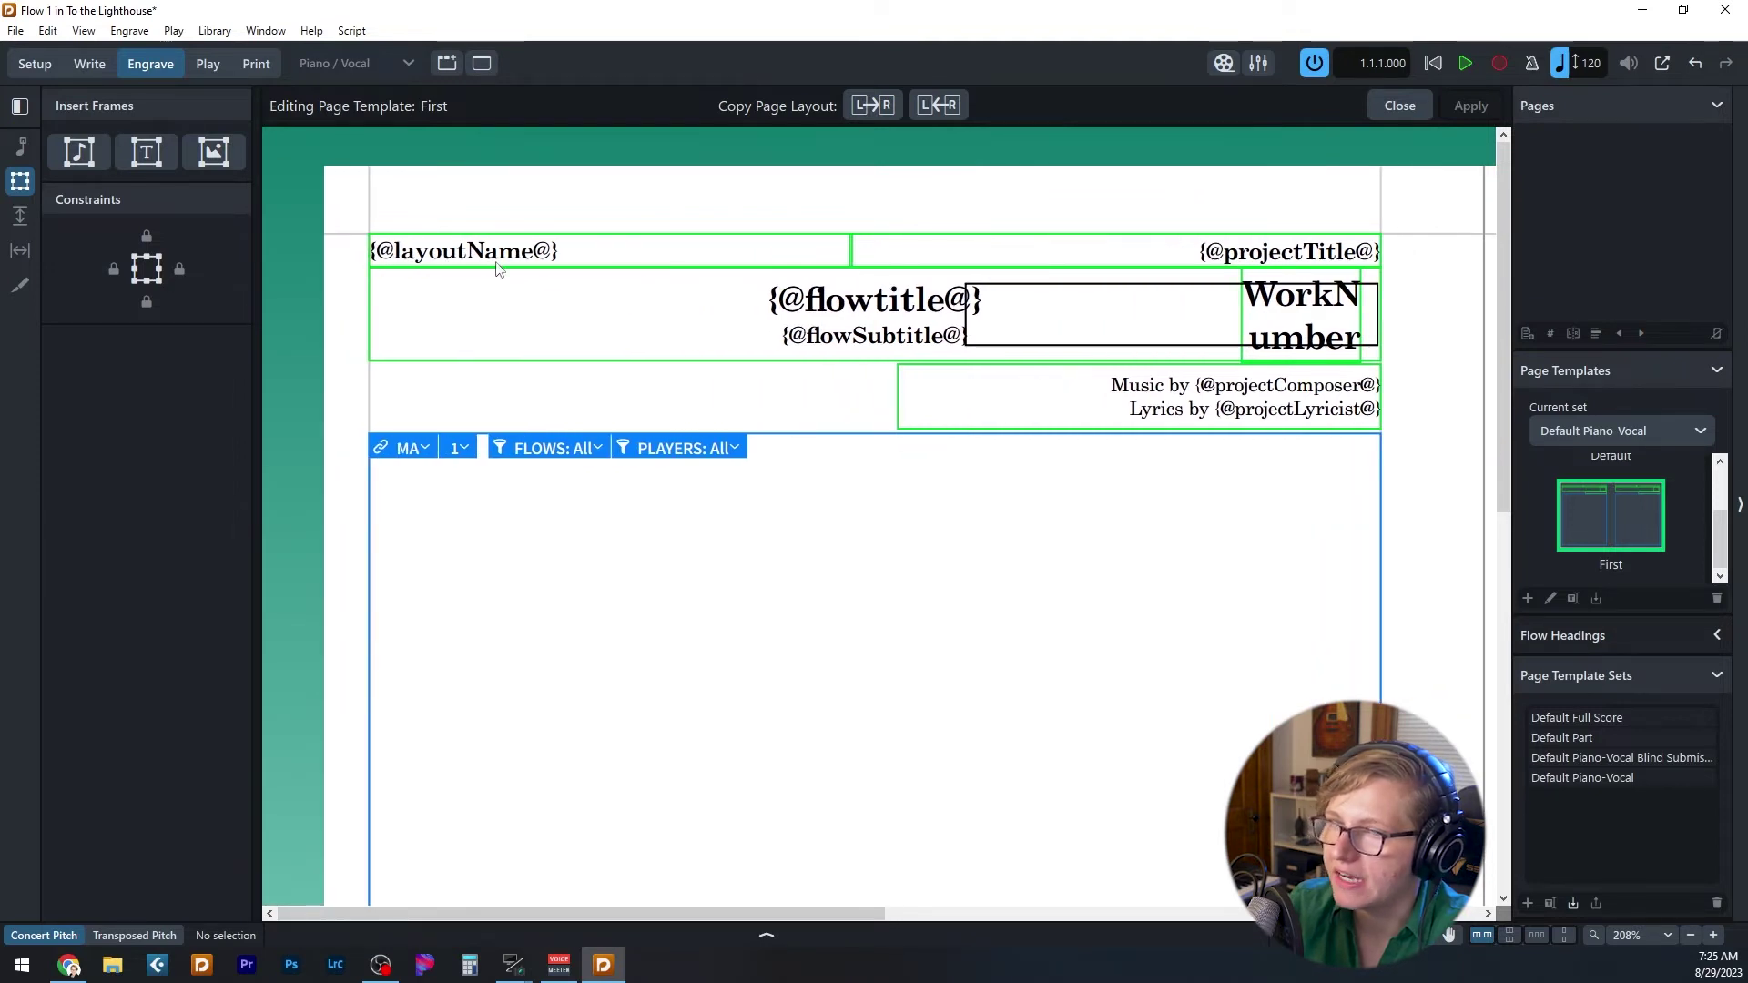
{"action": "left_click", "coordinate": [376, 259]}
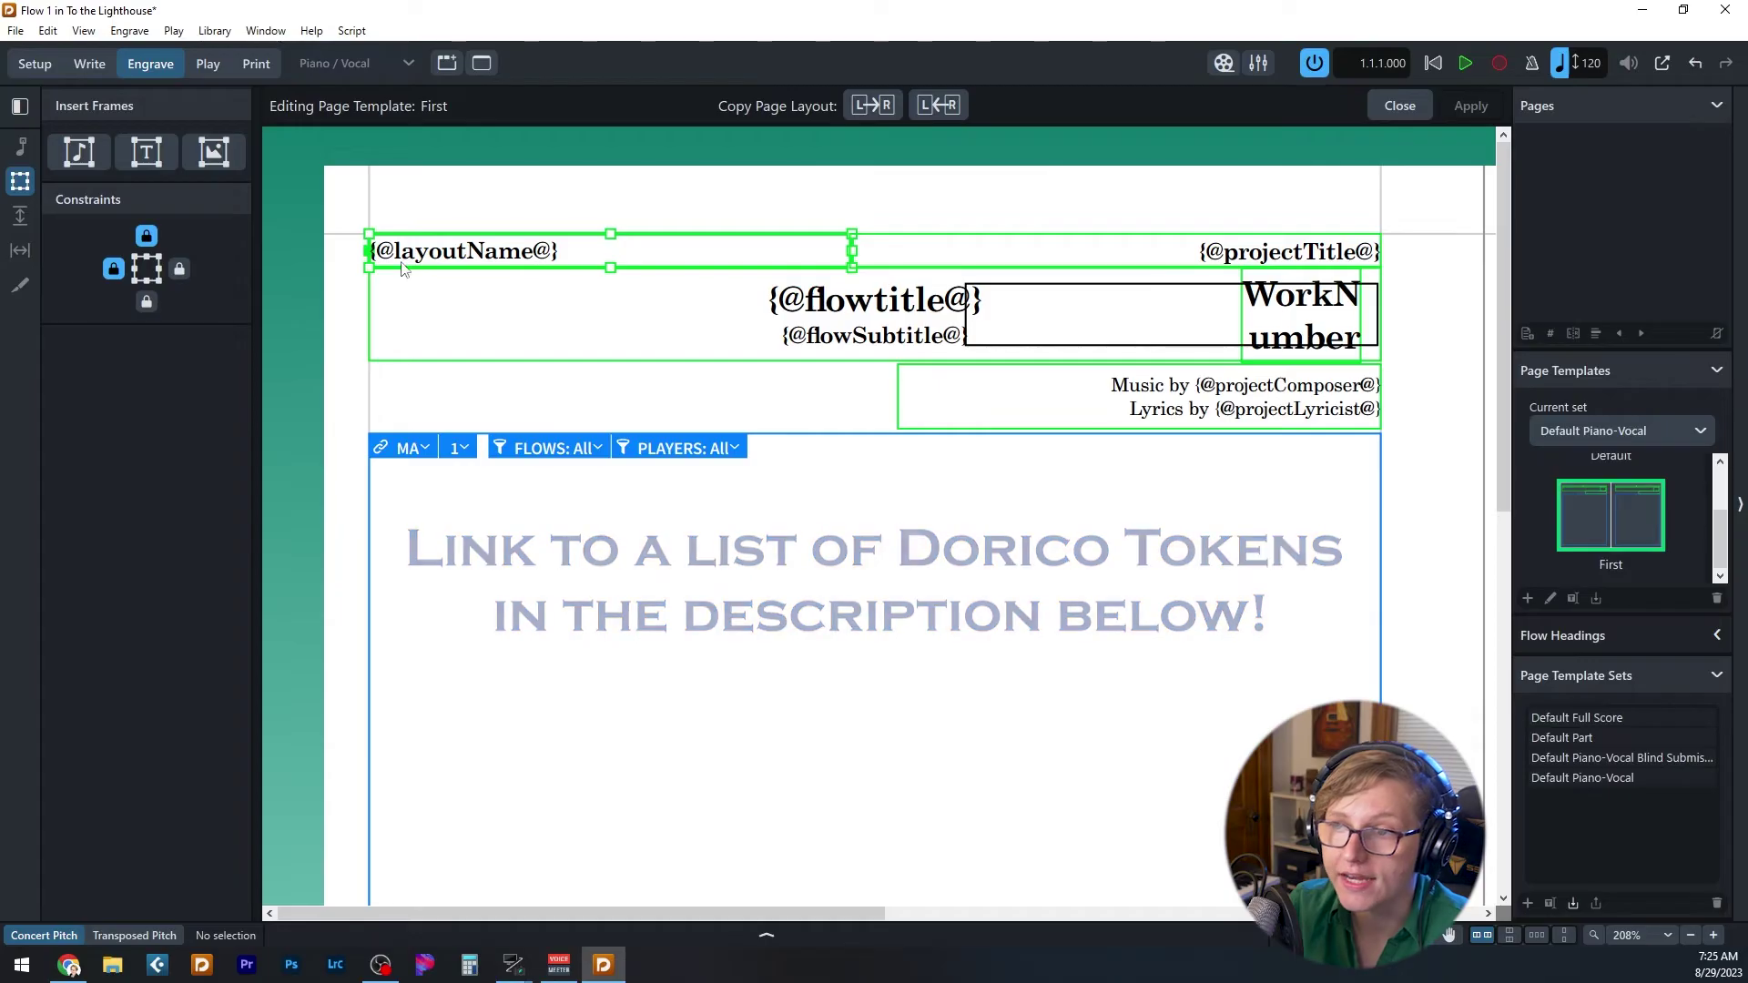
{"action": "left_click", "coordinate": [353, 615]}
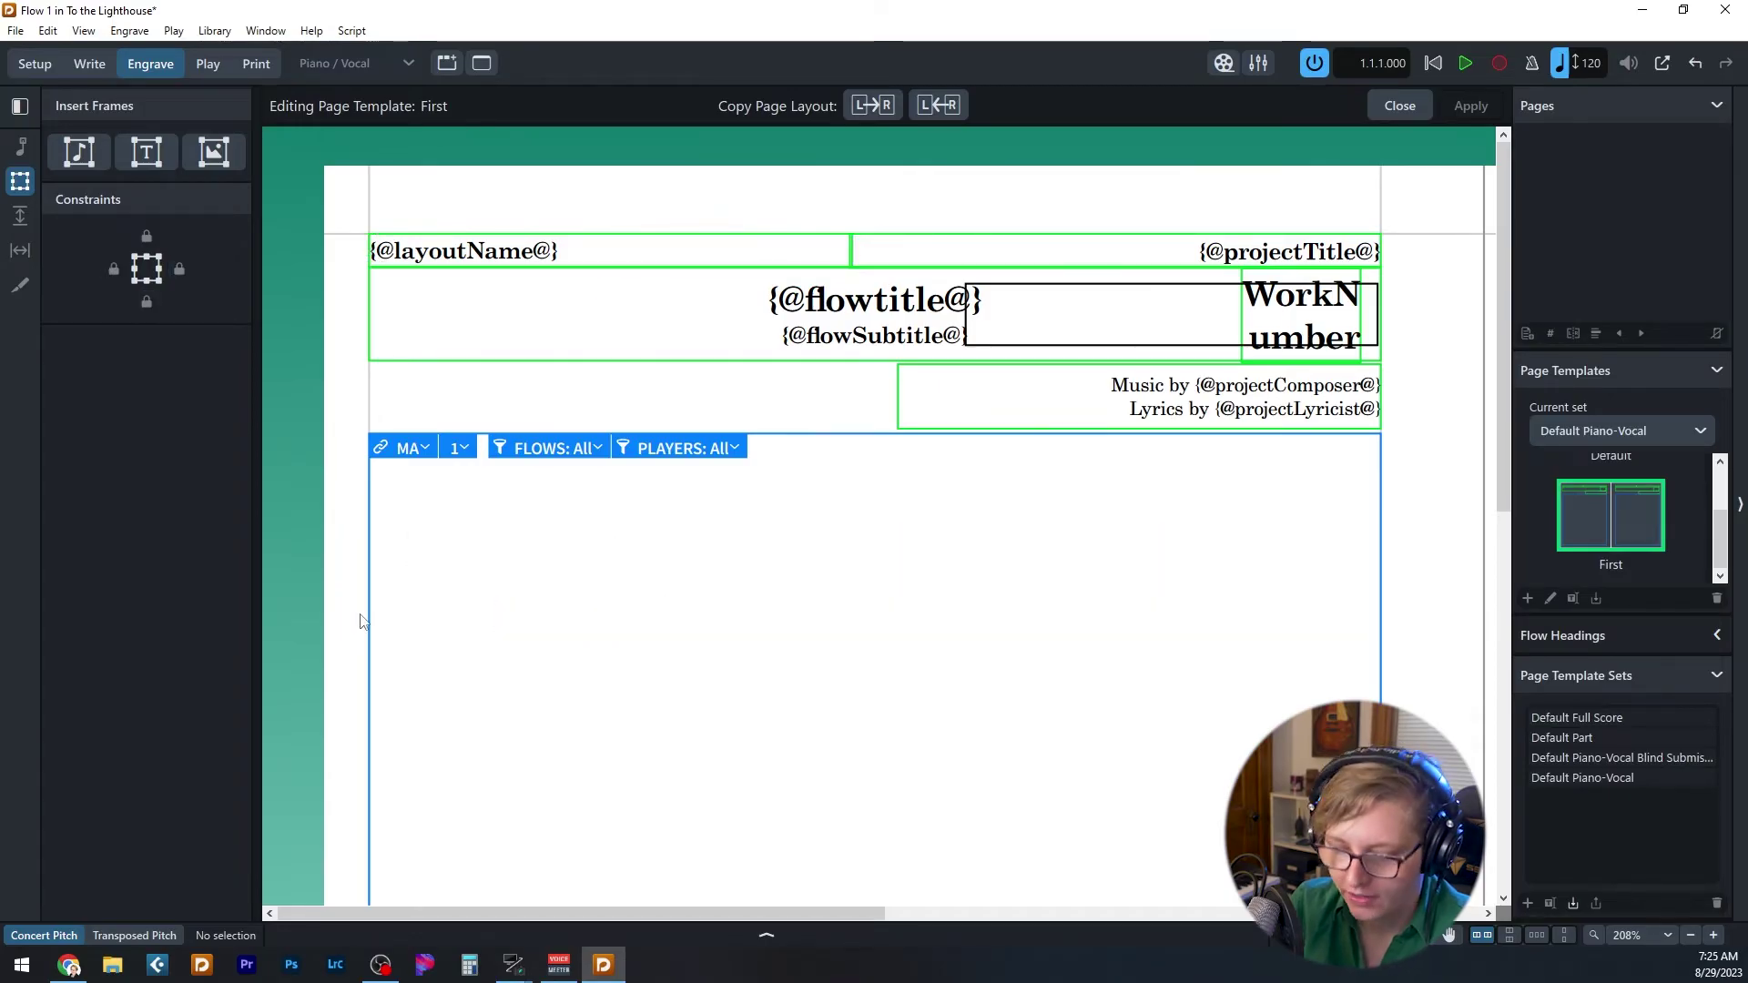
{"action": "key", "text": "ctrl+i"}
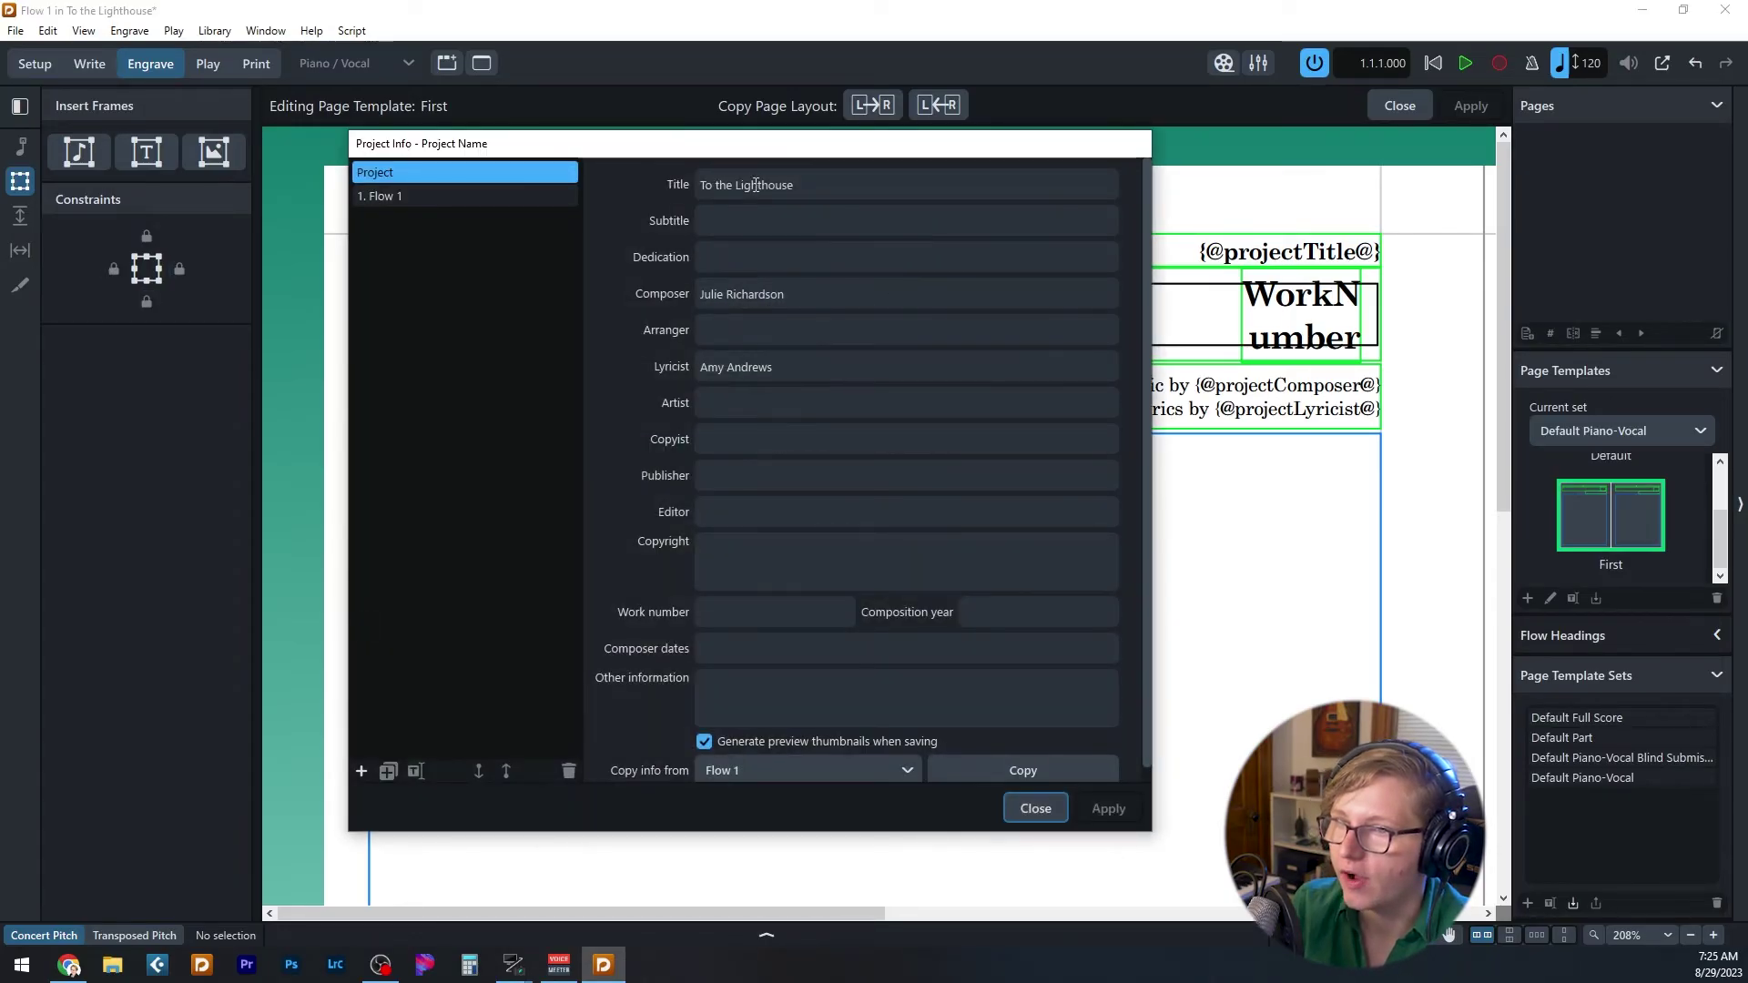
{"action": "left_click", "coordinate": [1046, 808]}
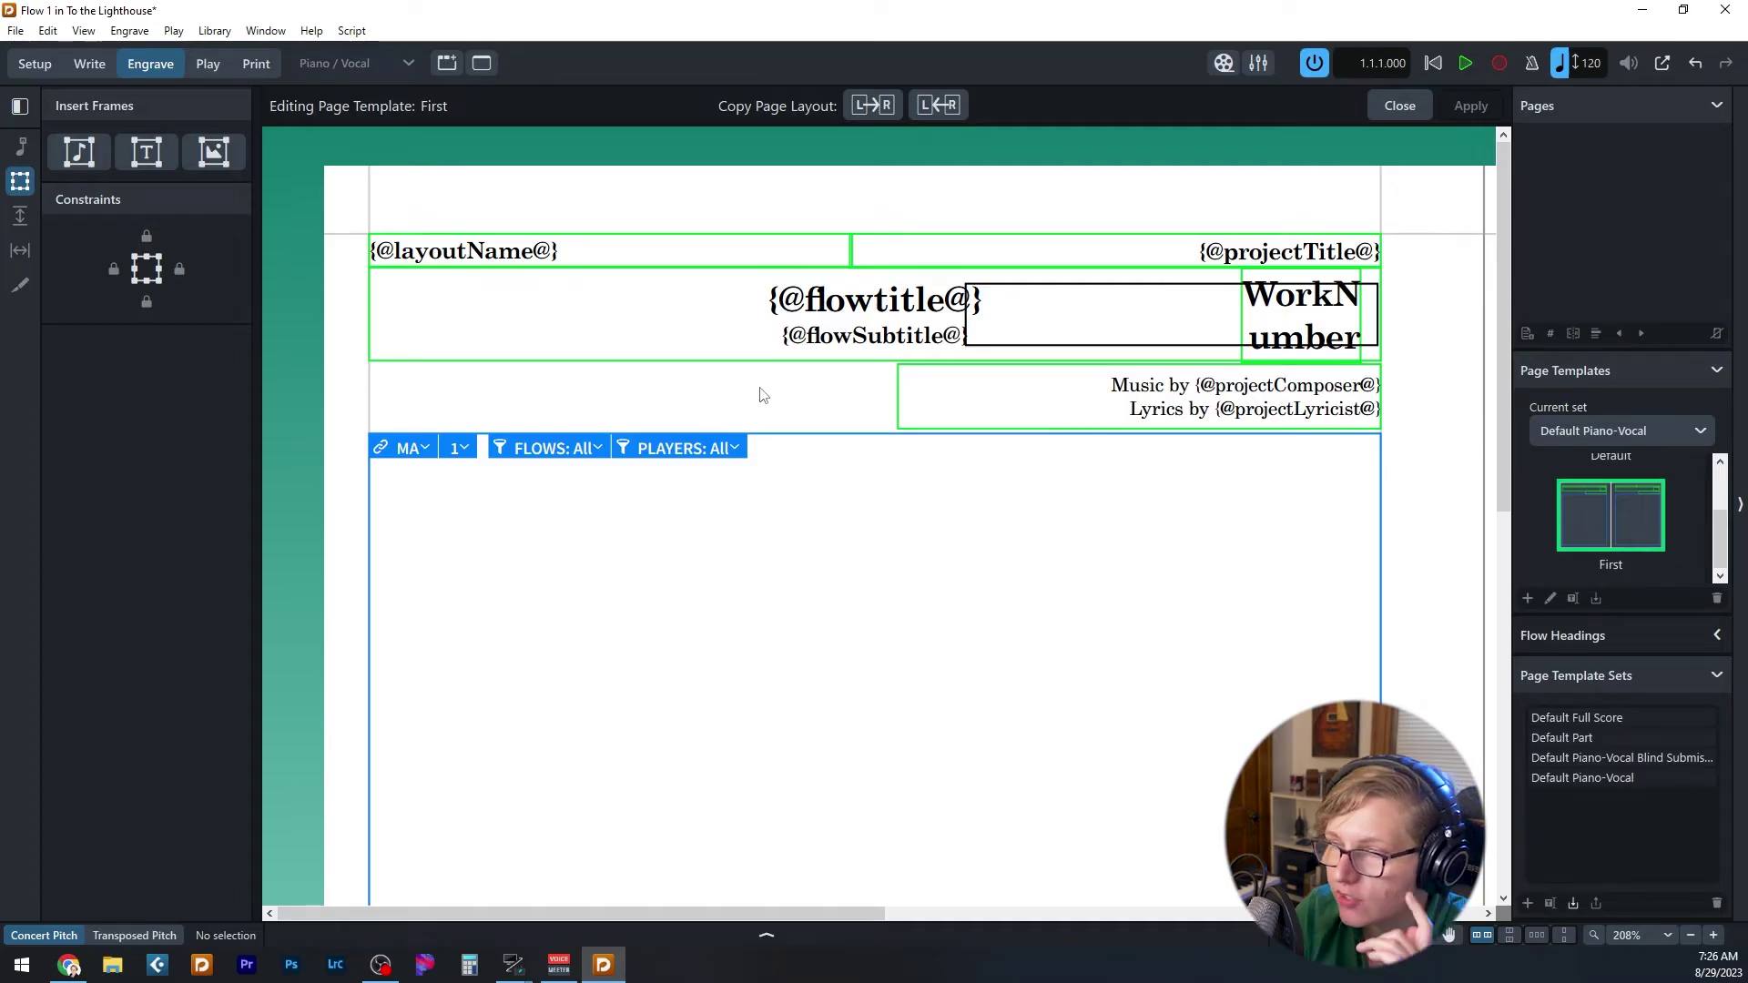
{"action": "key", "text": "ctrl+i"}
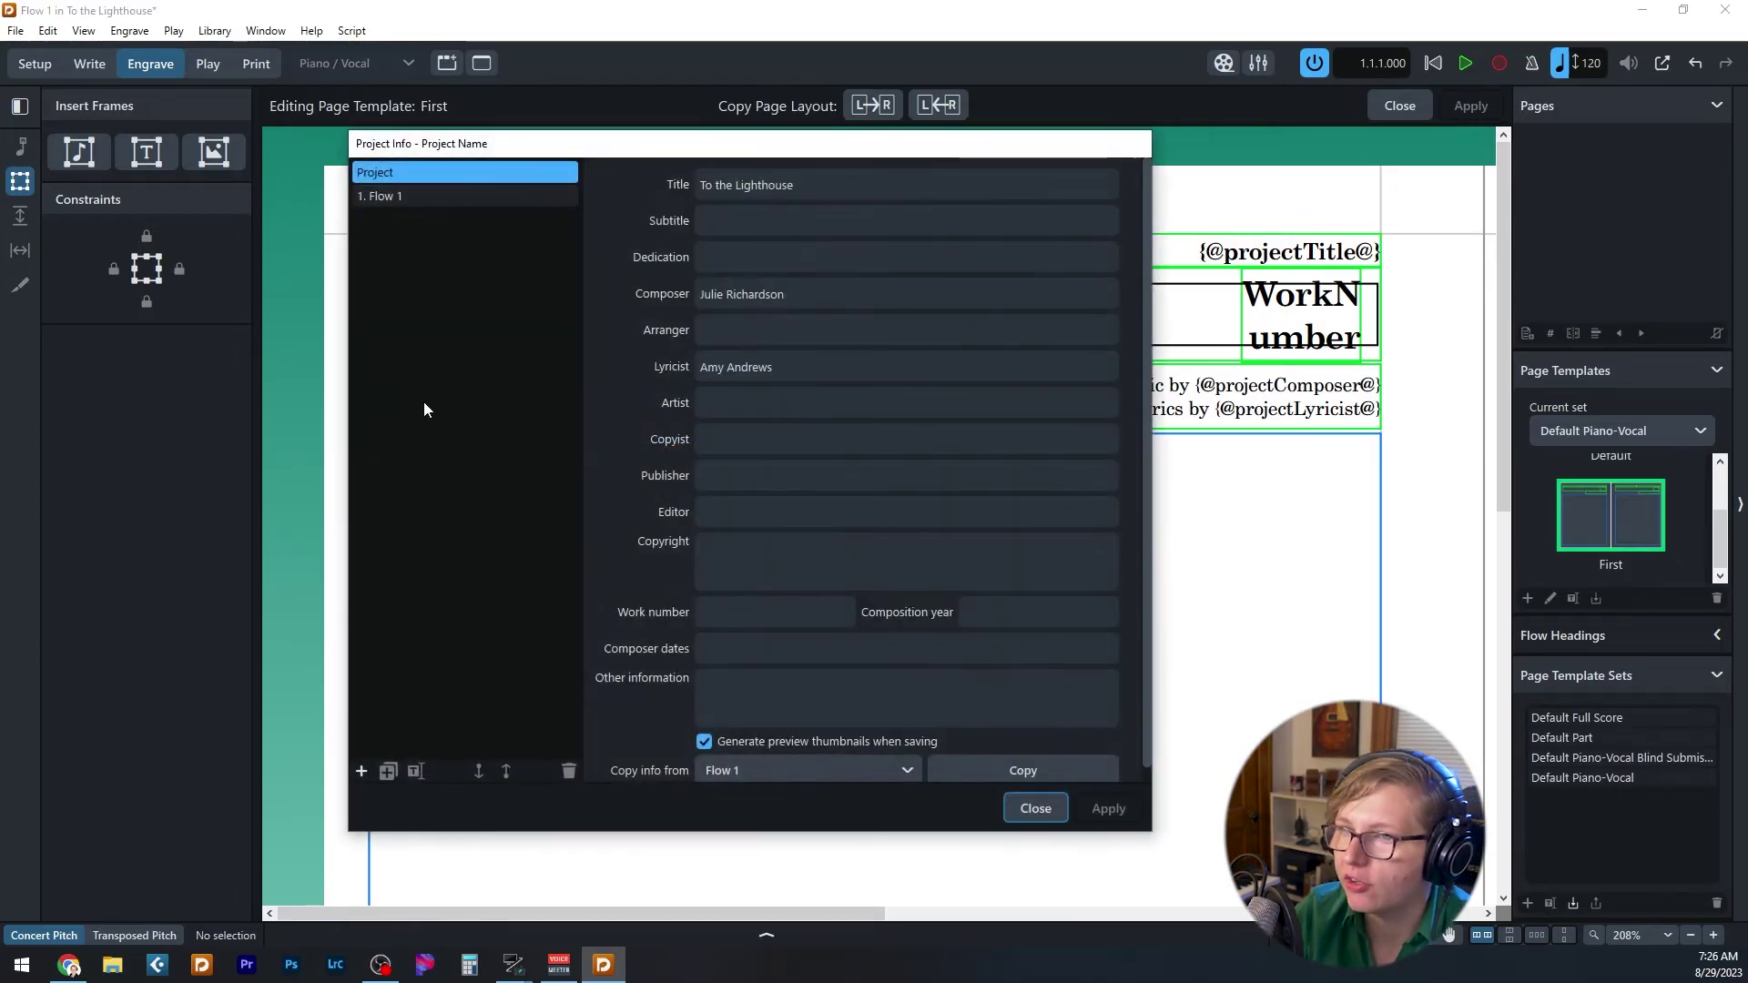
{"action": "left_click", "coordinate": [401, 196]}
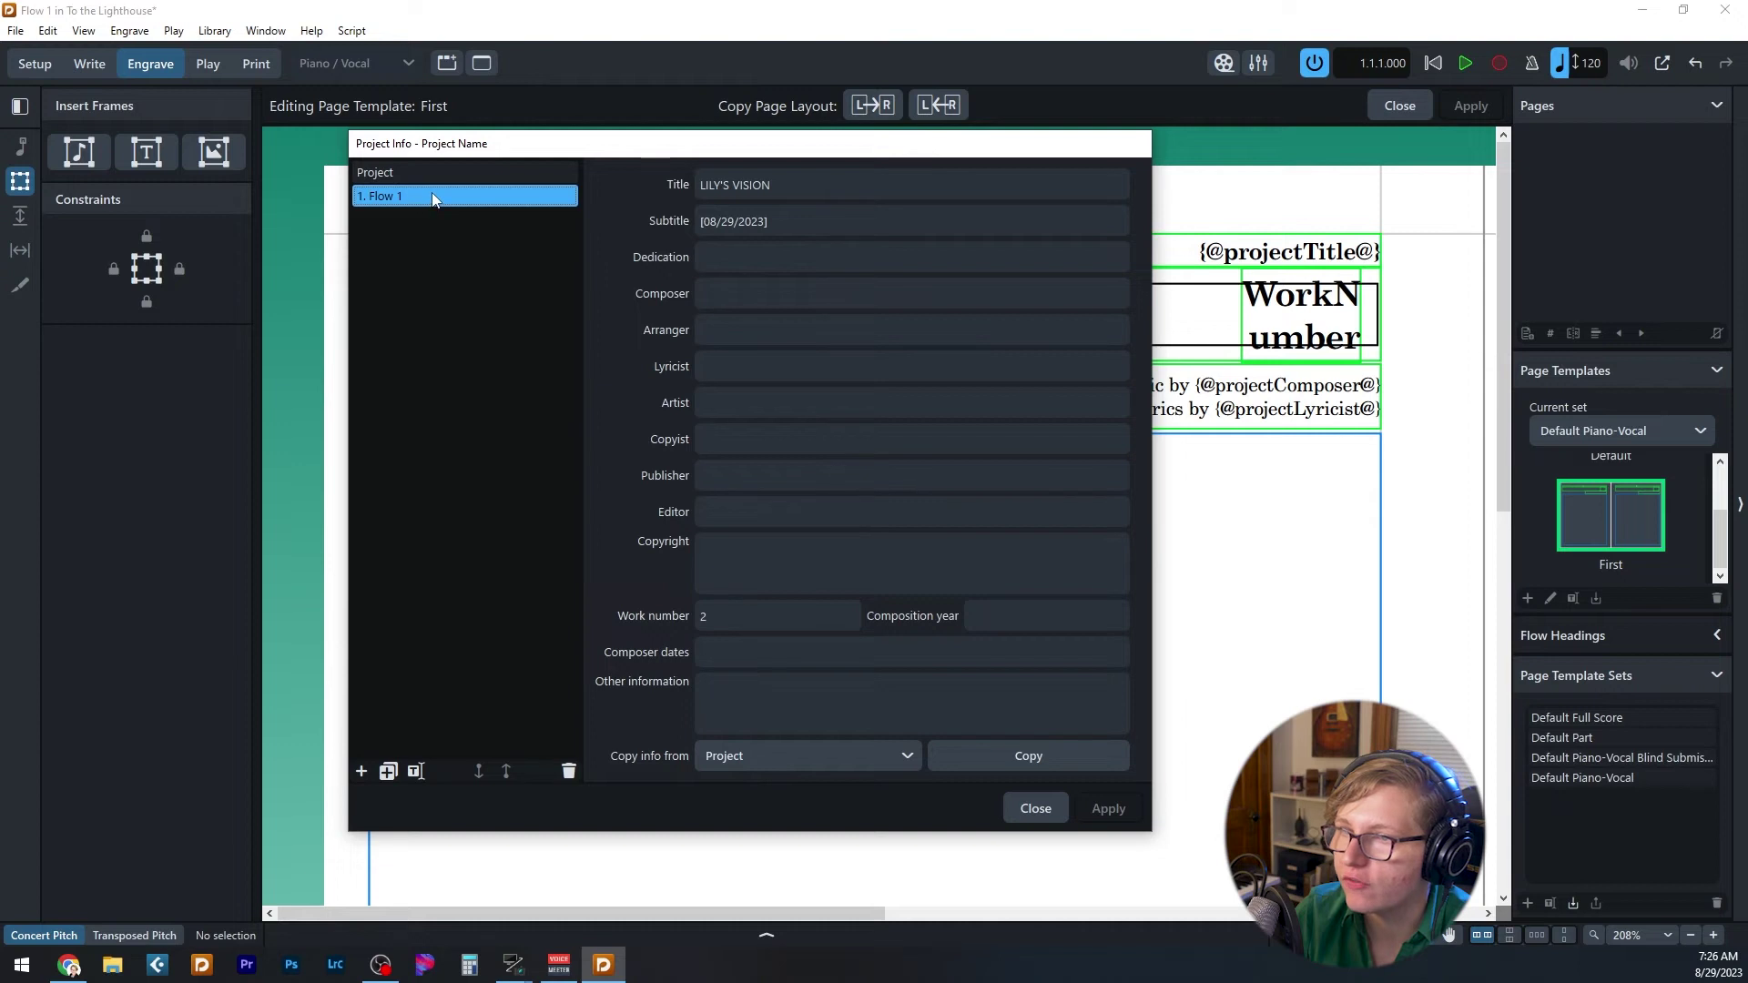
{"action": "left_click", "coordinate": [435, 175]}
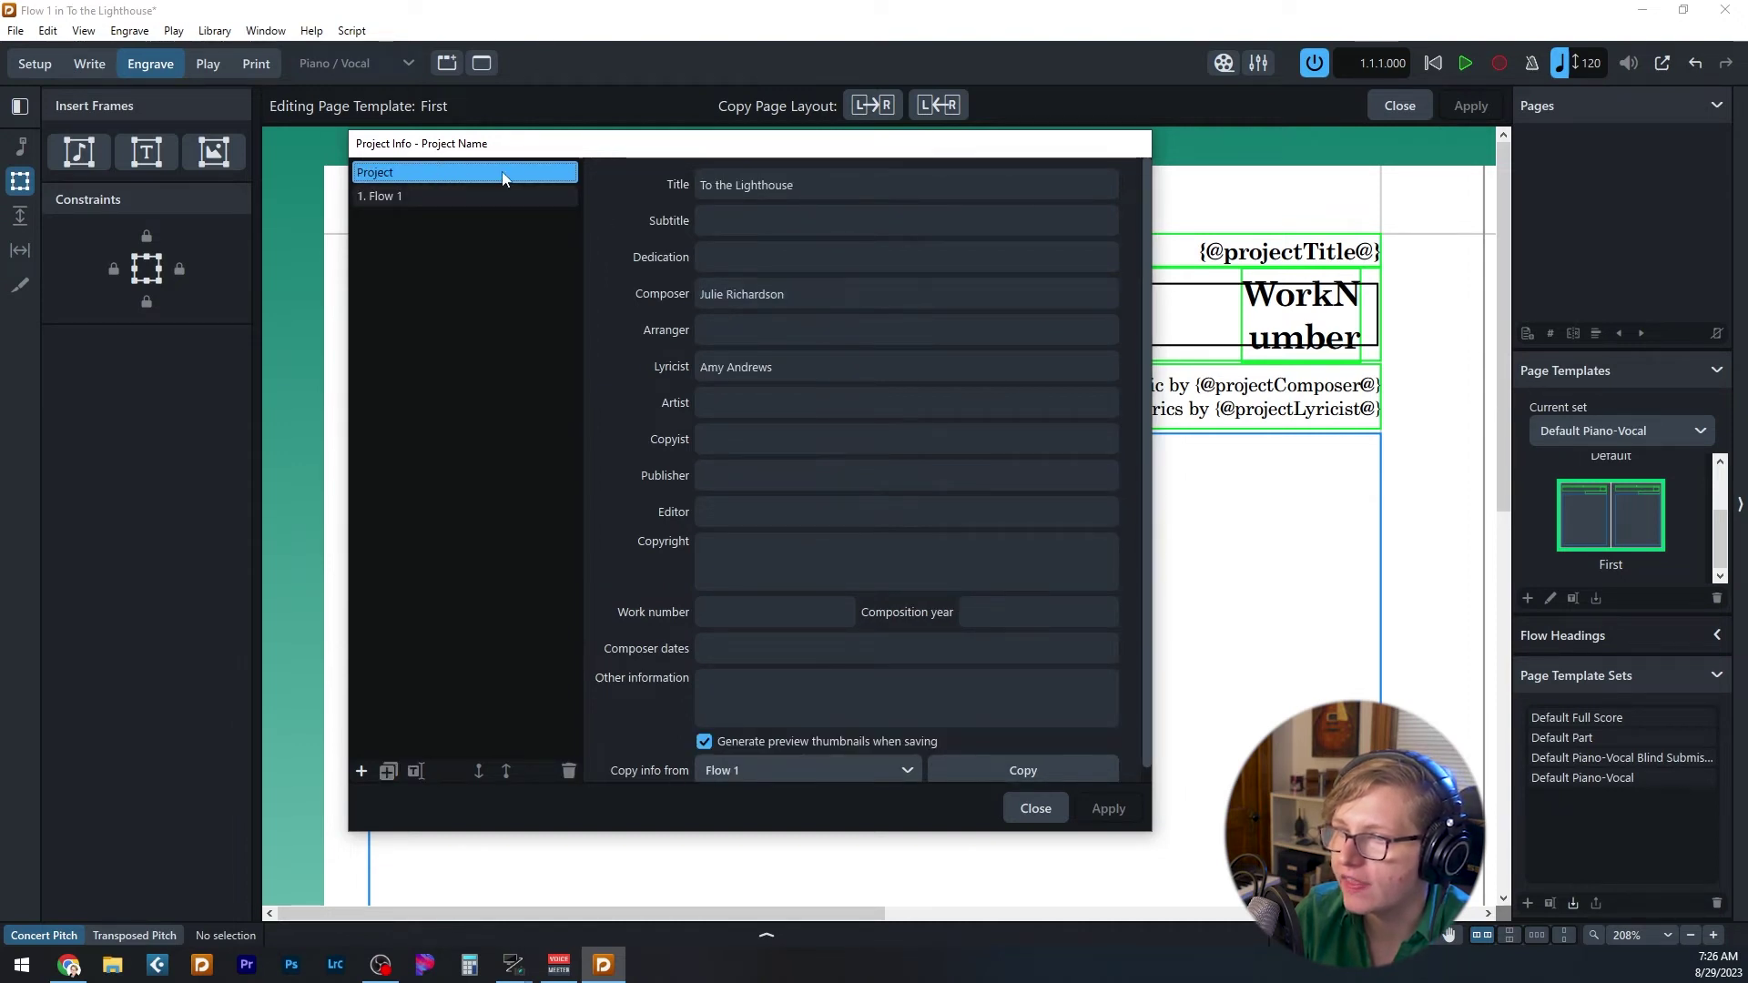
{"action": "left_click", "coordinate": [400, 195]}
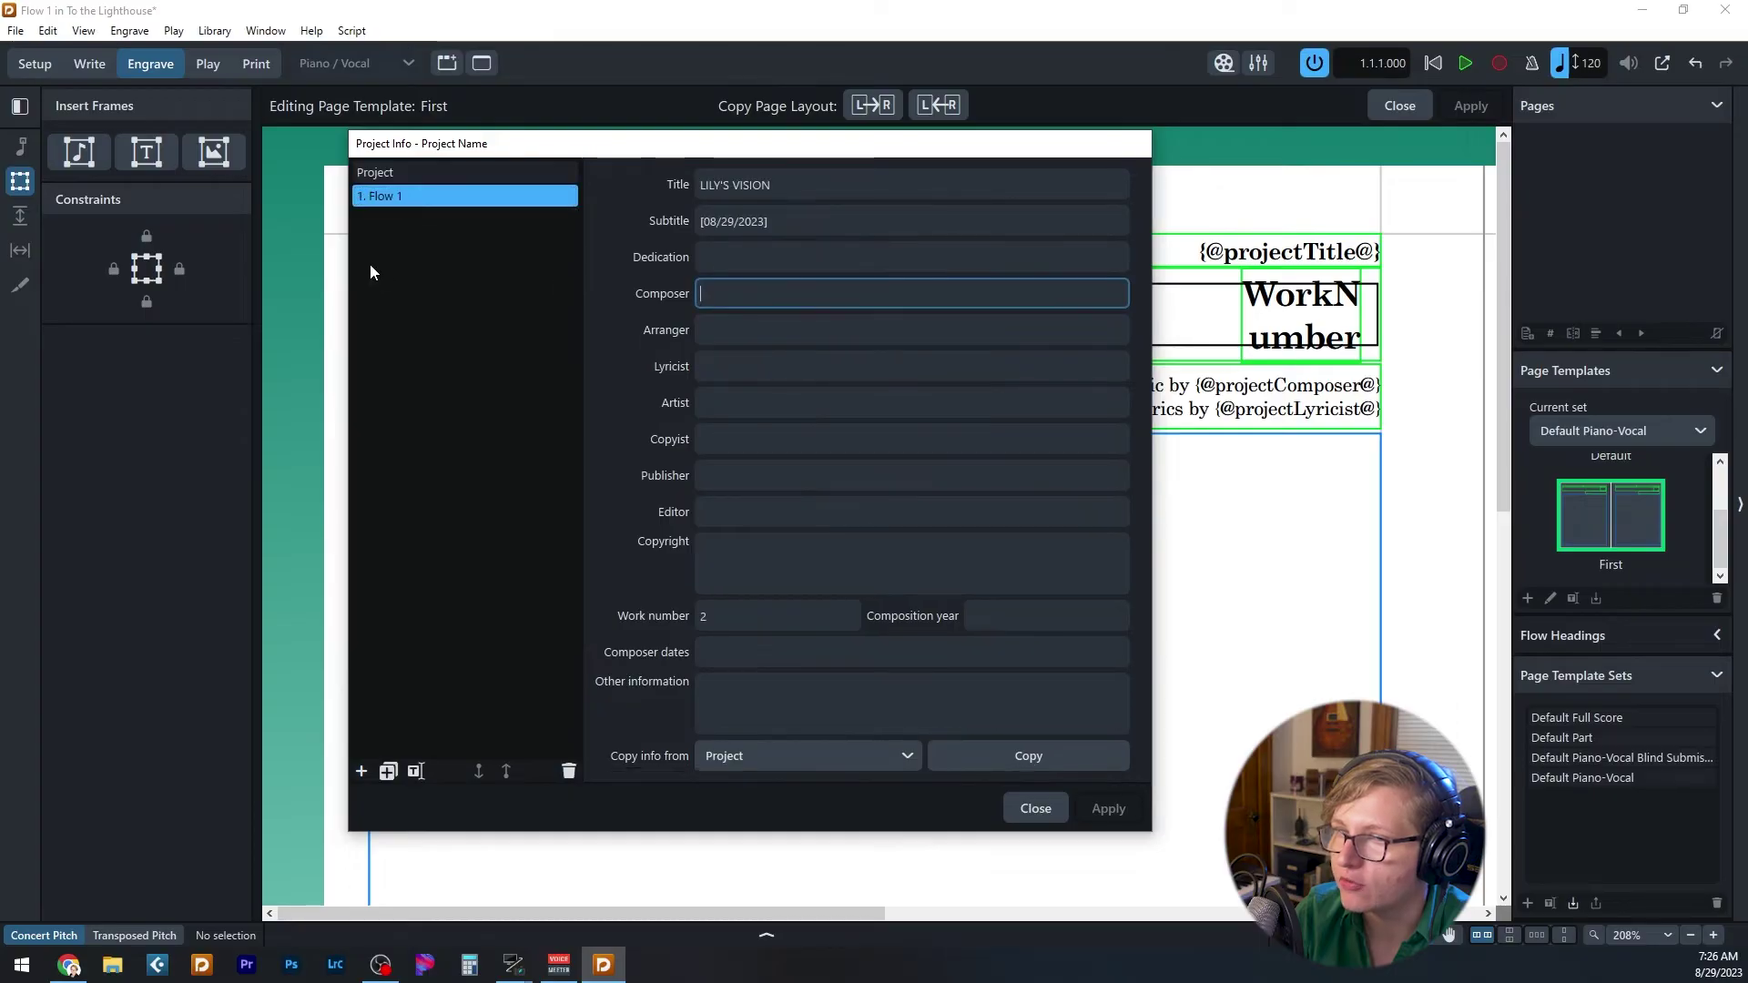
{"action": "left_click", "coordinate": [422, 173]}
{"action": "left_click", "coordinate": [1036, 808]}
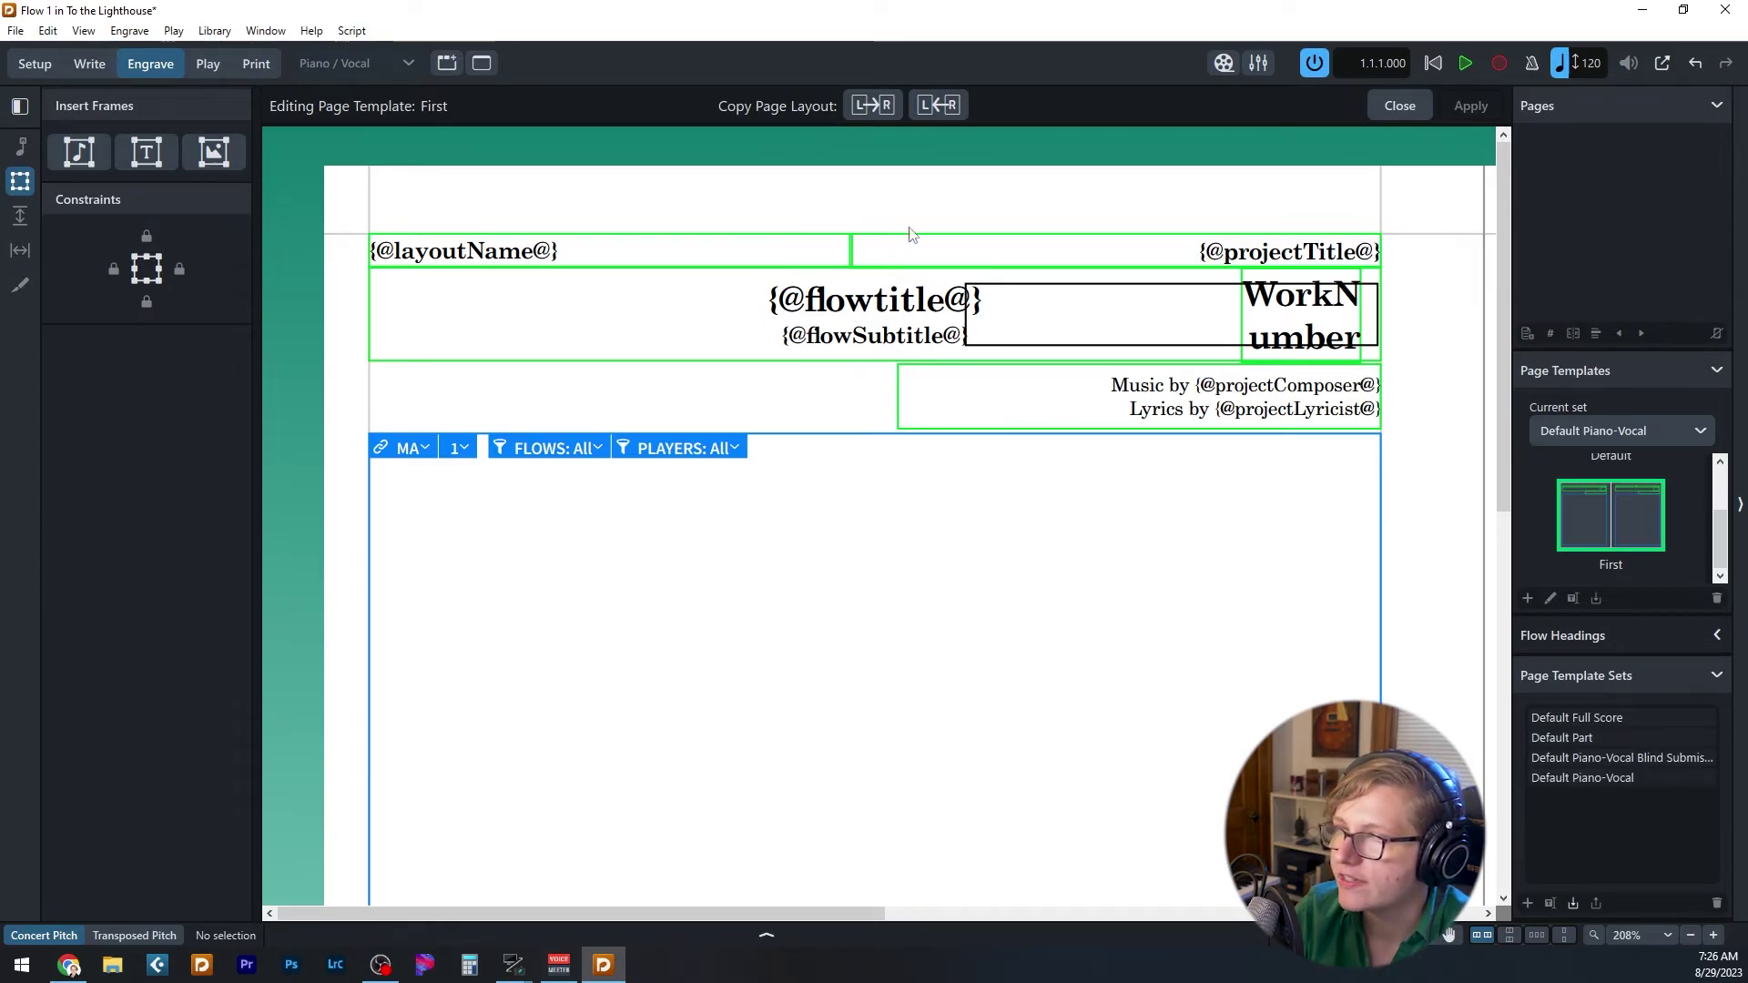
- Inspect the projectTitle and flowtitle token text in the First page template's header frames
{"action": "left_click", "coordinate": [1274, 253]}
{"action": "left_click_drag", "start_coordinate": [1225, 254], "coordinate": [1357, 255]}
{"action": "left_click", "coordinate": [1432, 276]}
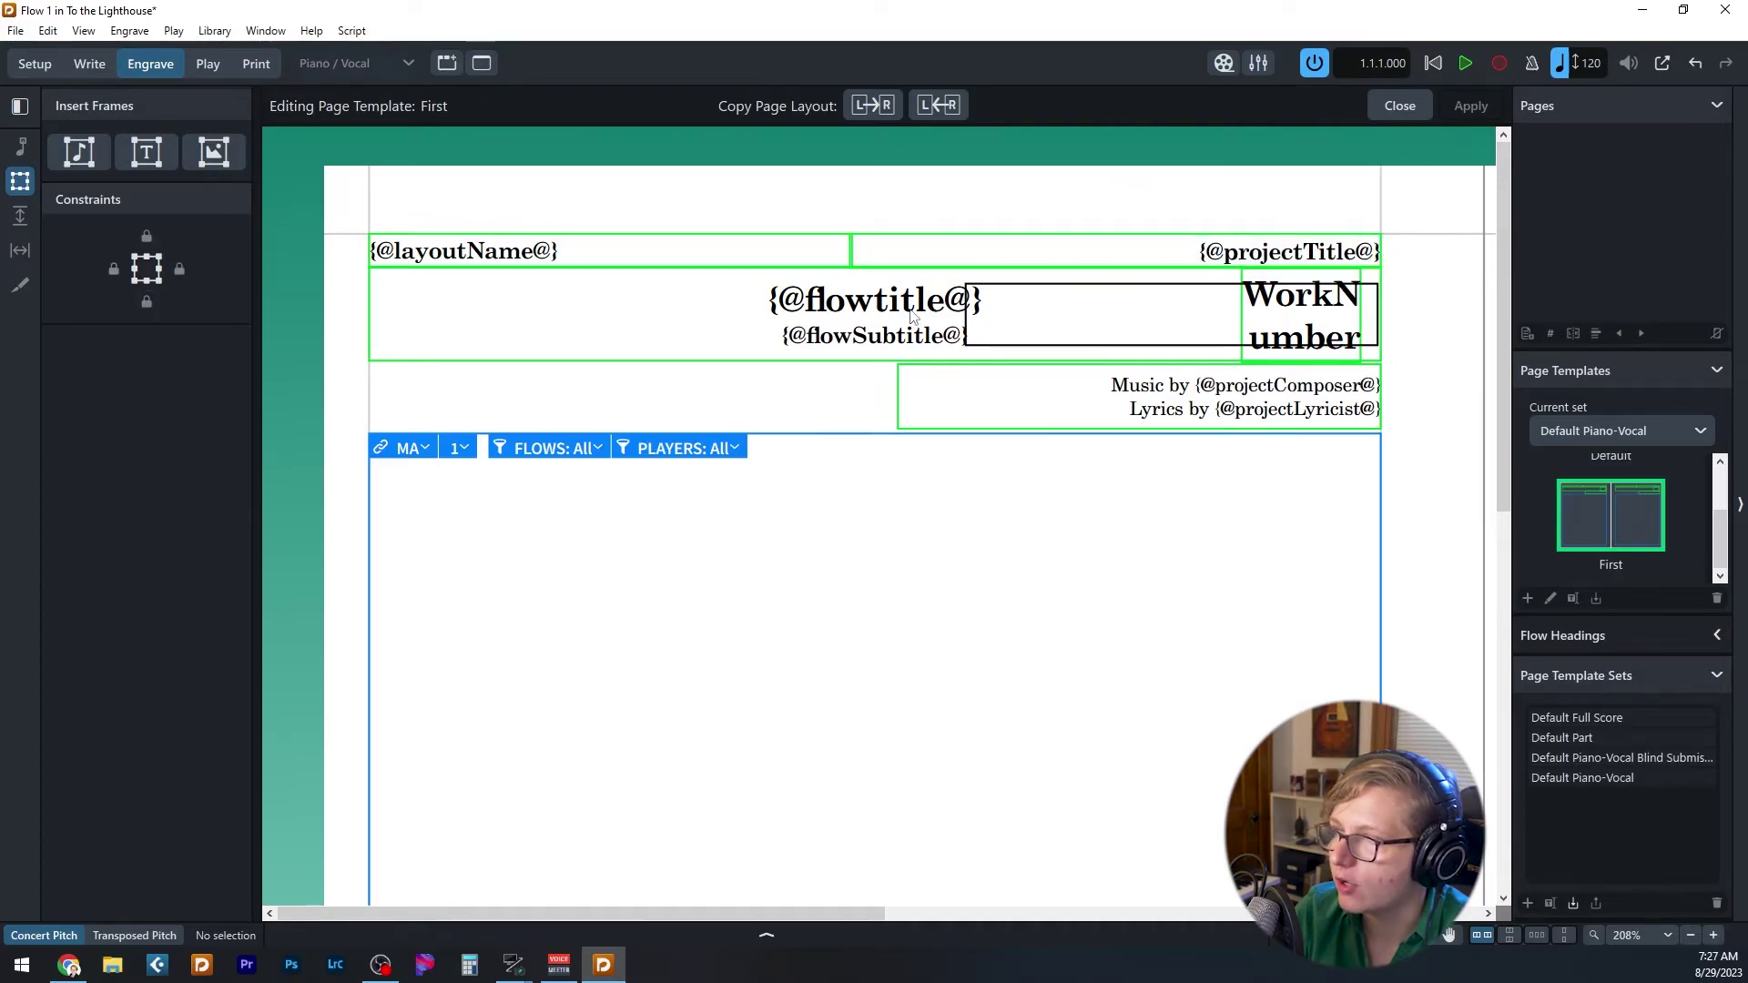
{"action": "double_click", "coordinate": [940, 310]}
{"action": "left_click_drag", "start_coordinate": [809, 306], "coordinate": [942, 308]}
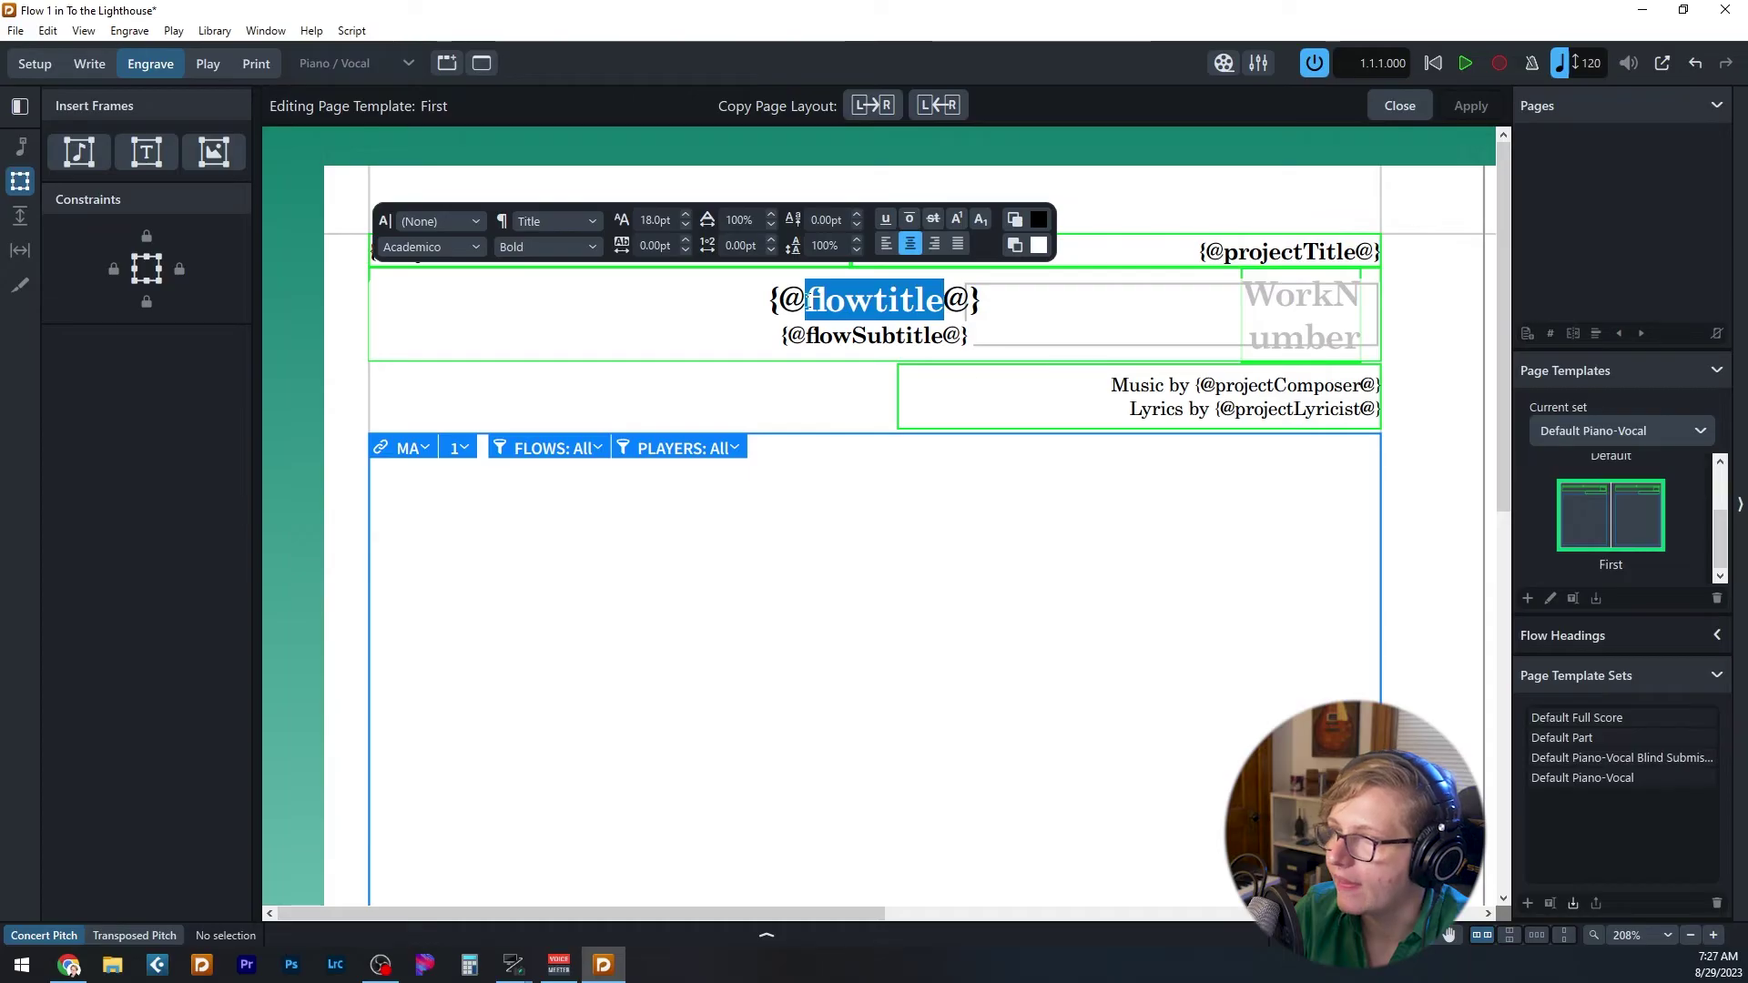
{"action": "key", "text": "Left"}
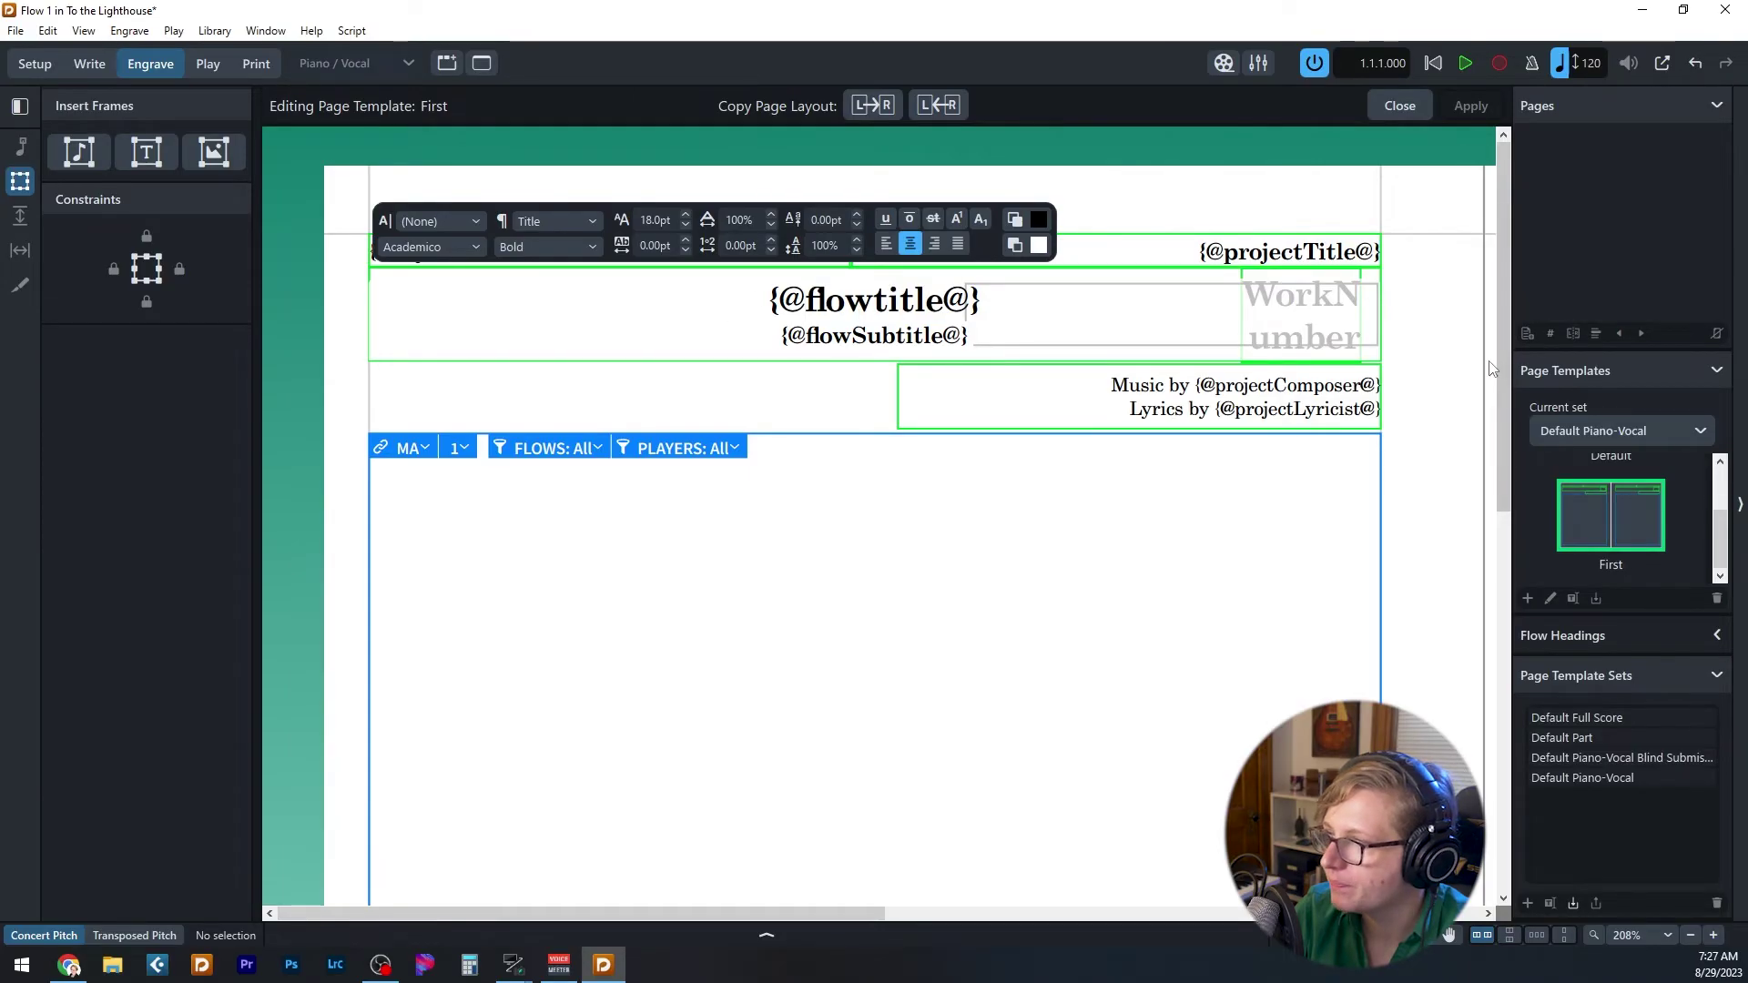
- Draw a new text frame in the music area below the header frames
{"action": "key", "text": "Escape"}
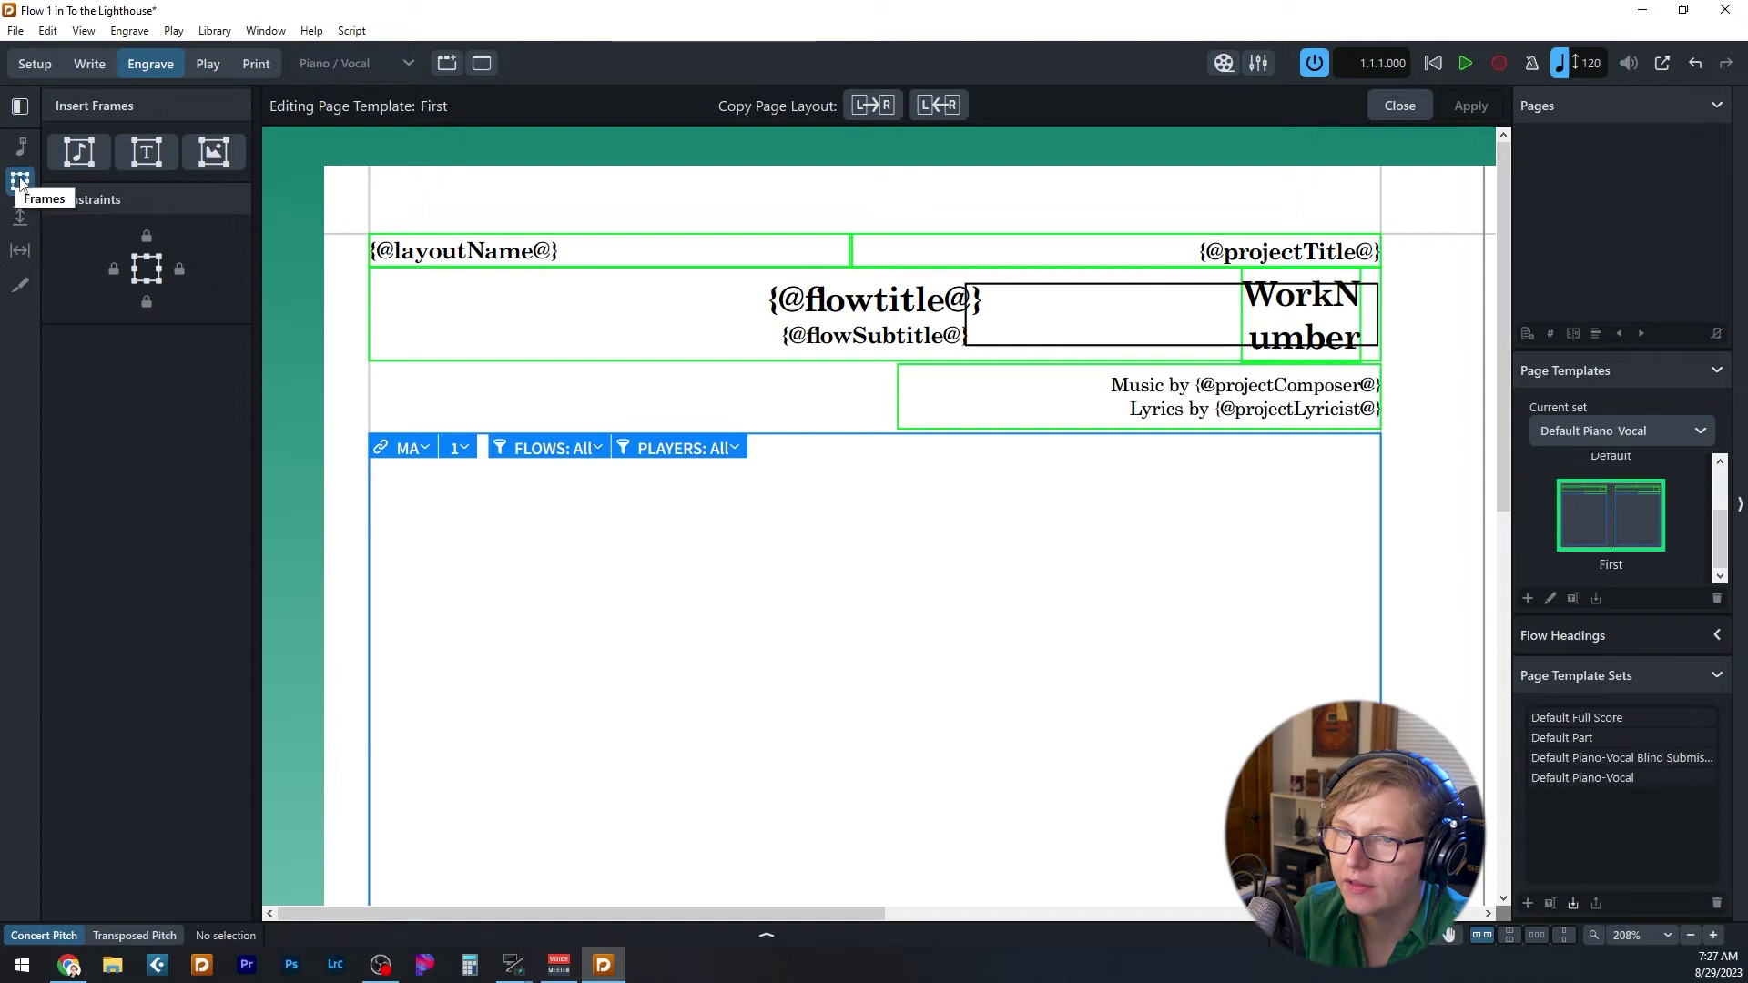
{"action": "left_click", "coordinate": [145, 152]}
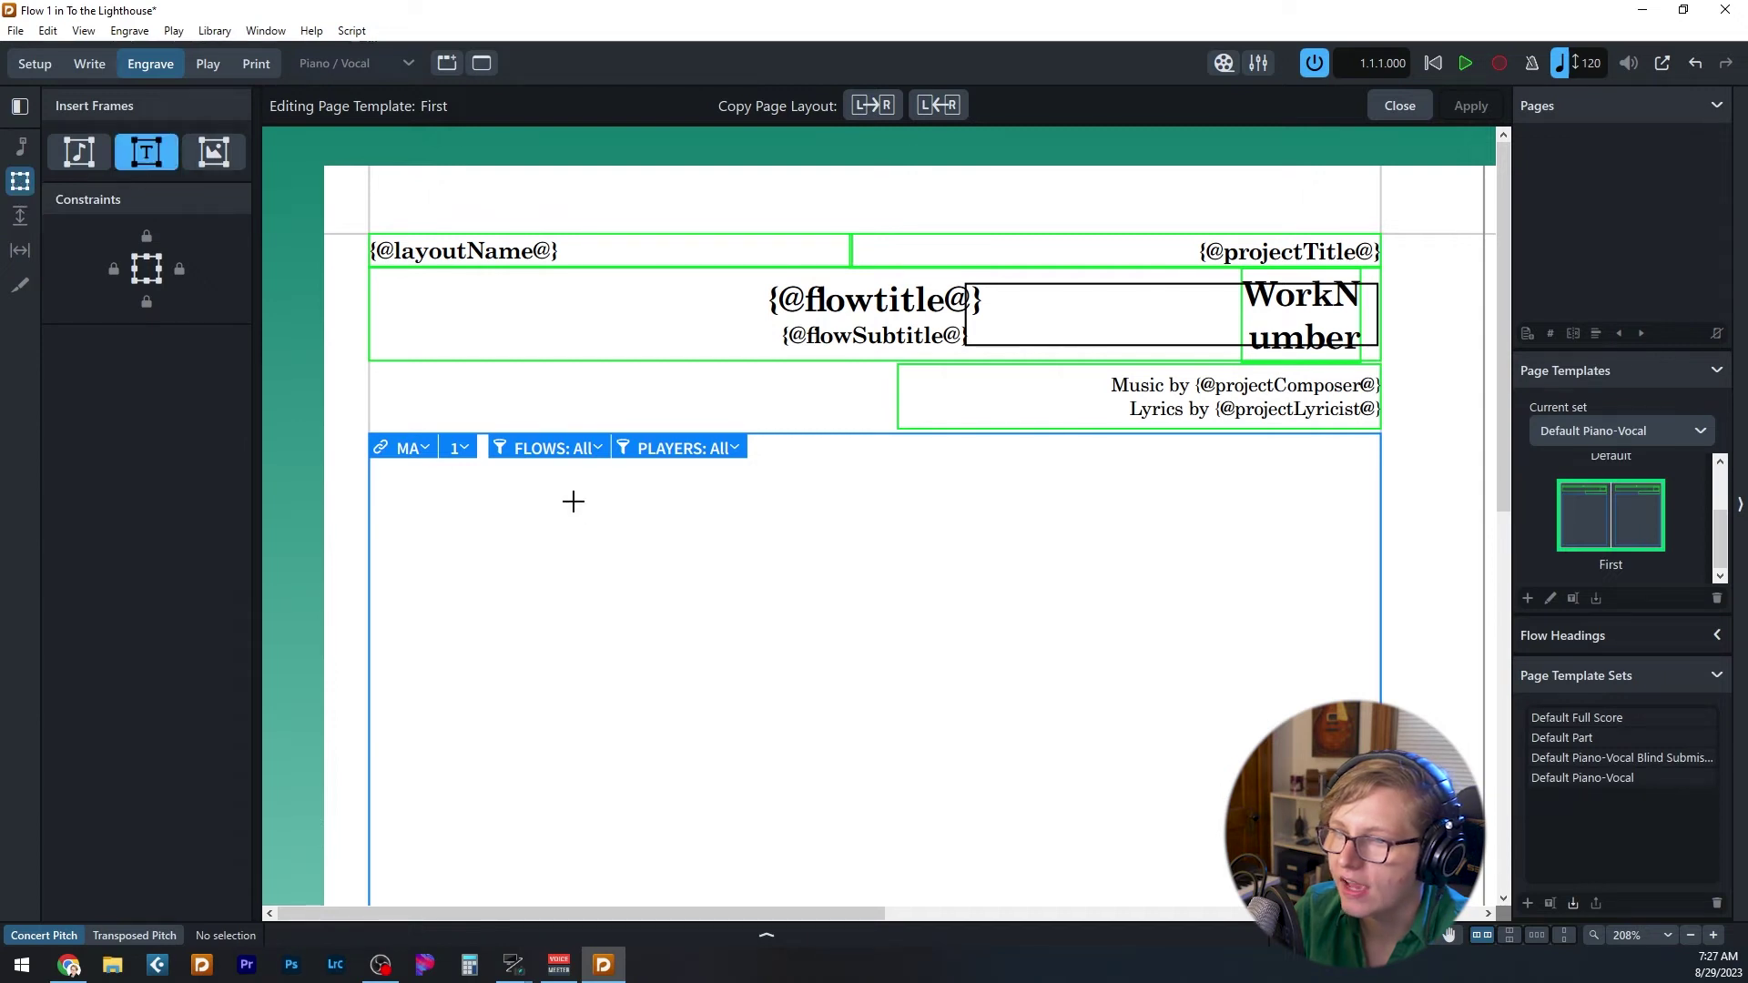
{"action": "left_click_drag", "start_coordinate": [573, 501], "coordinate": [1156, 651]}
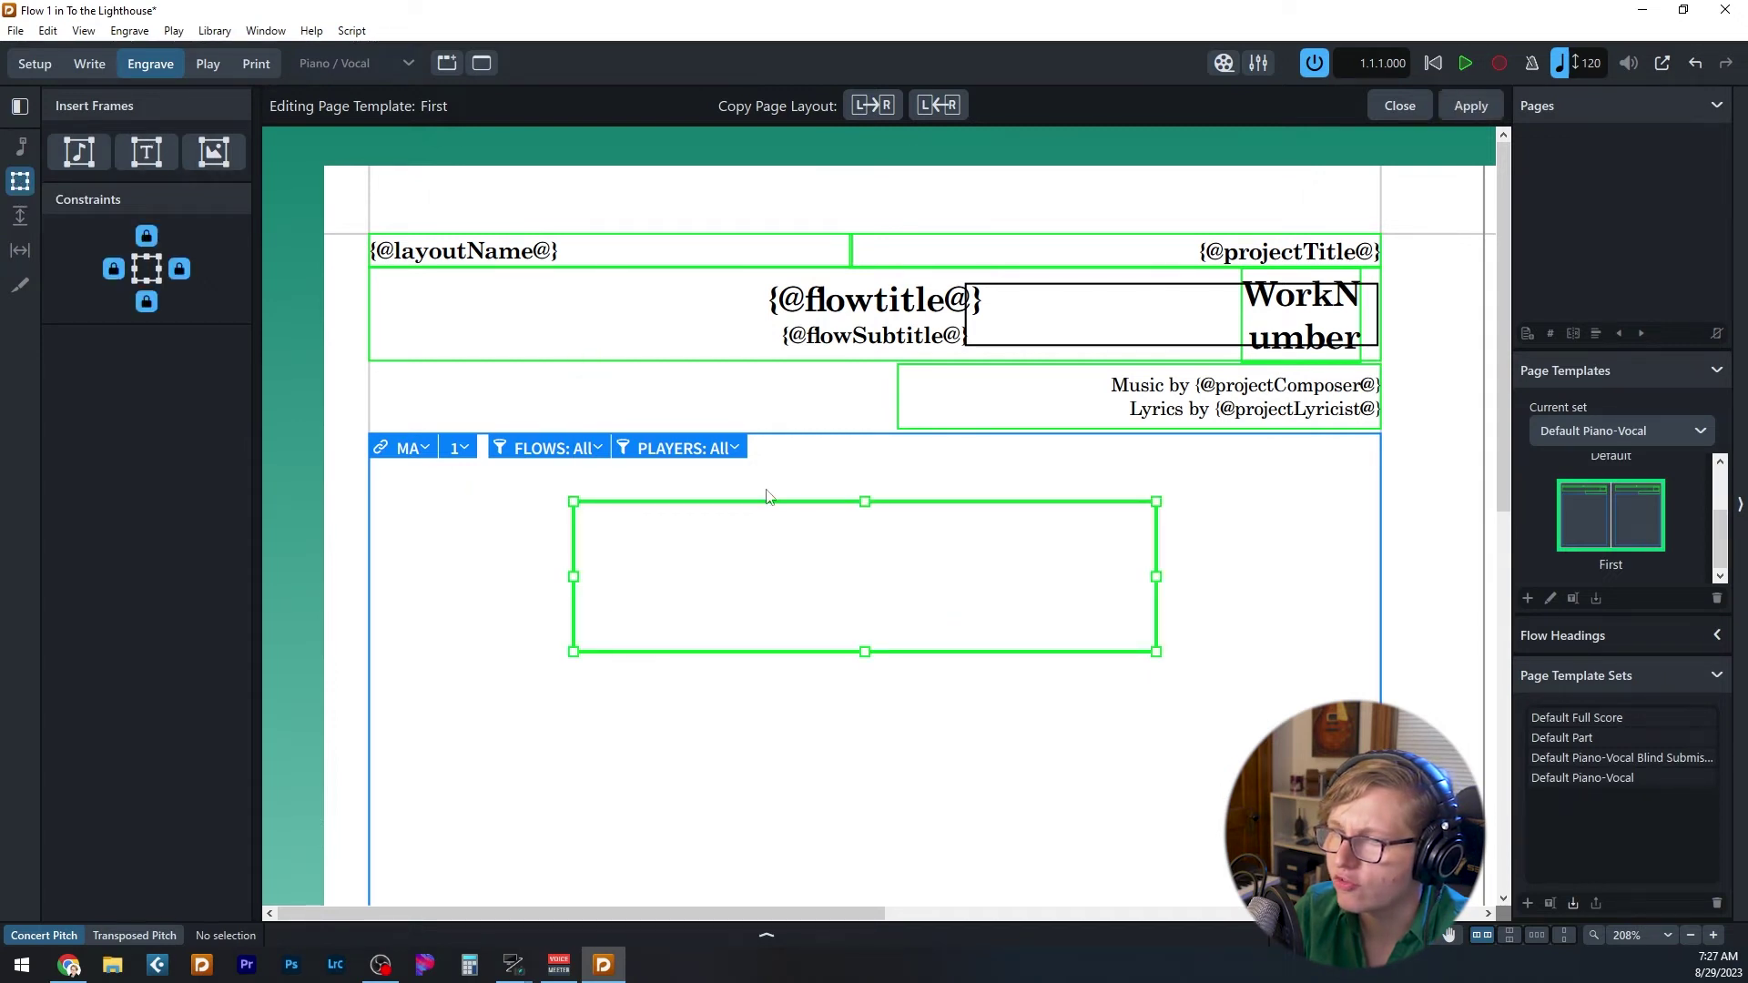
{"action": "double_click", "coordinate": [822, 554]}
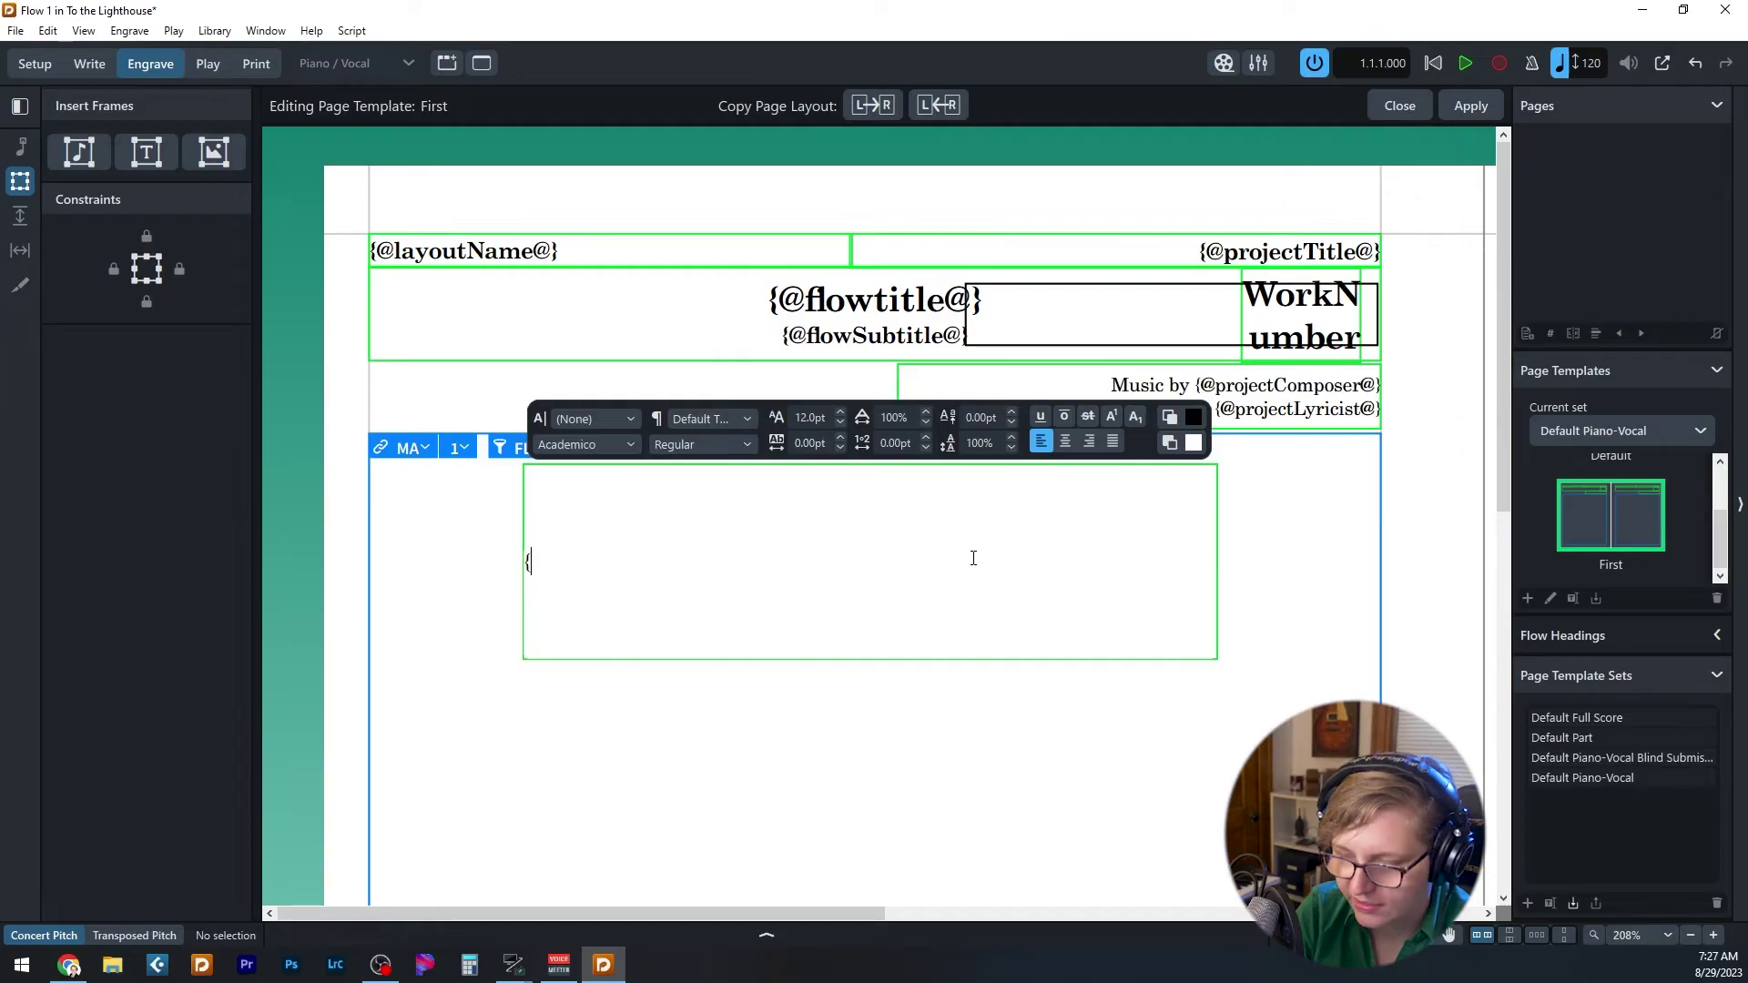
{"action": "type", "text": "{"}
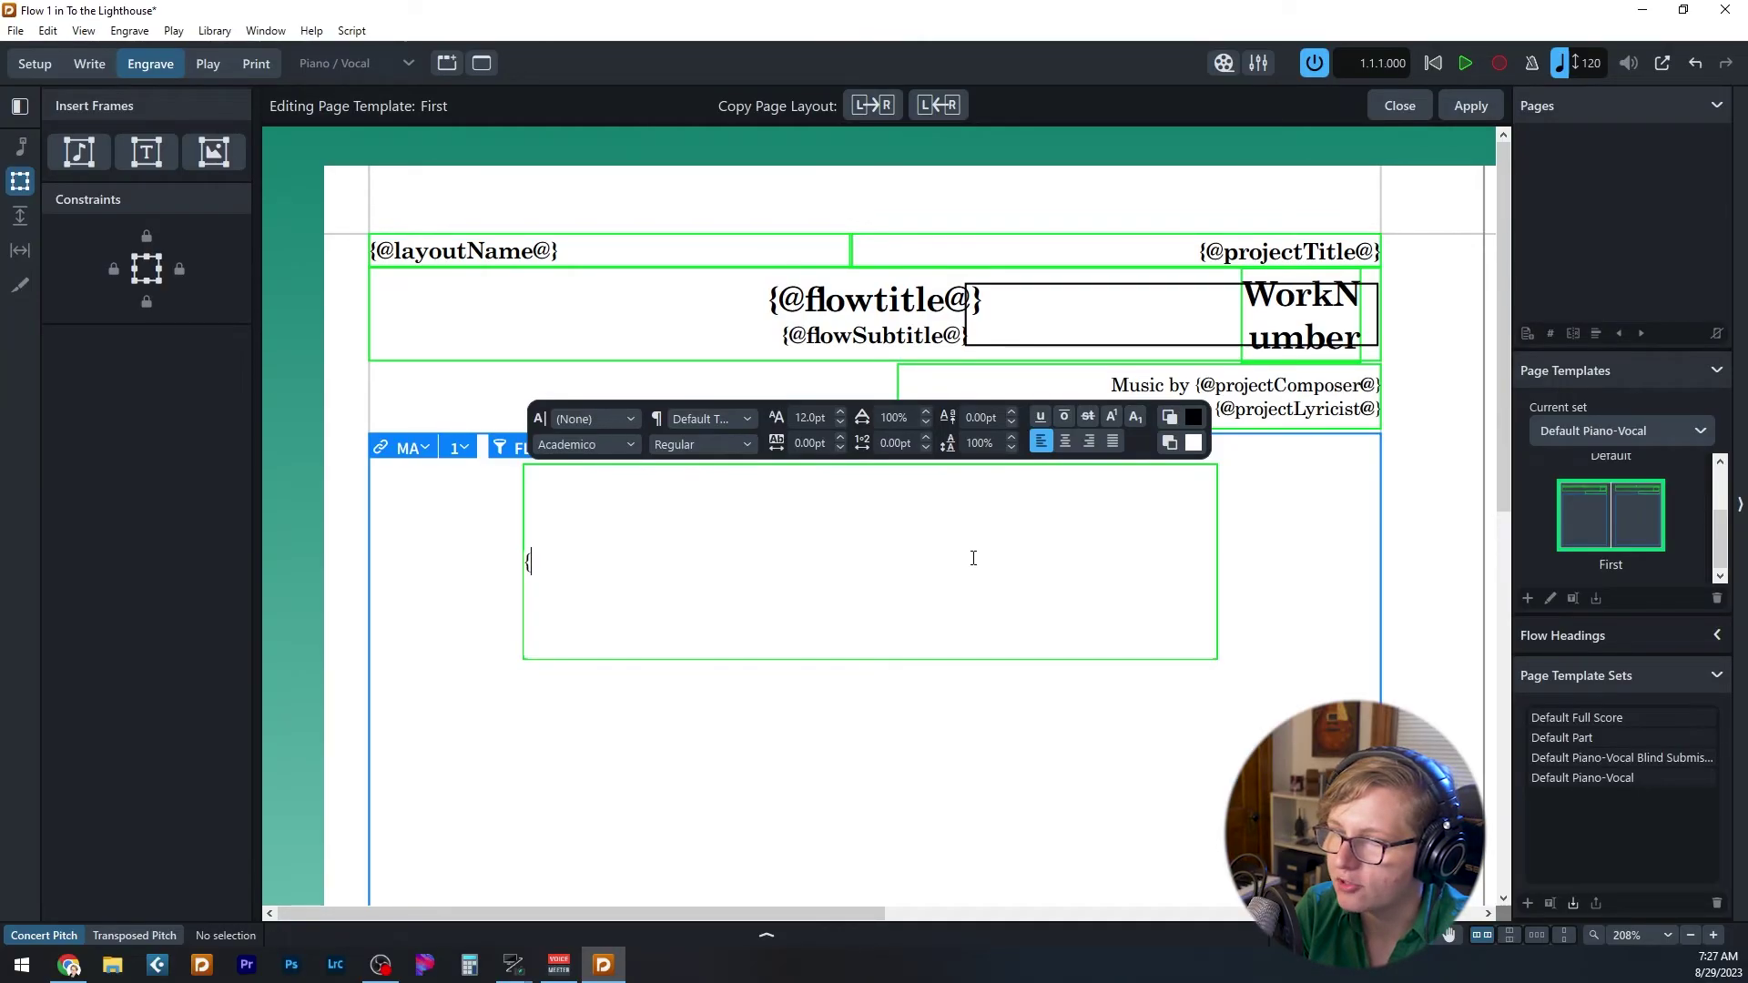
{"action": "type", "text": "@flowComposer@"}
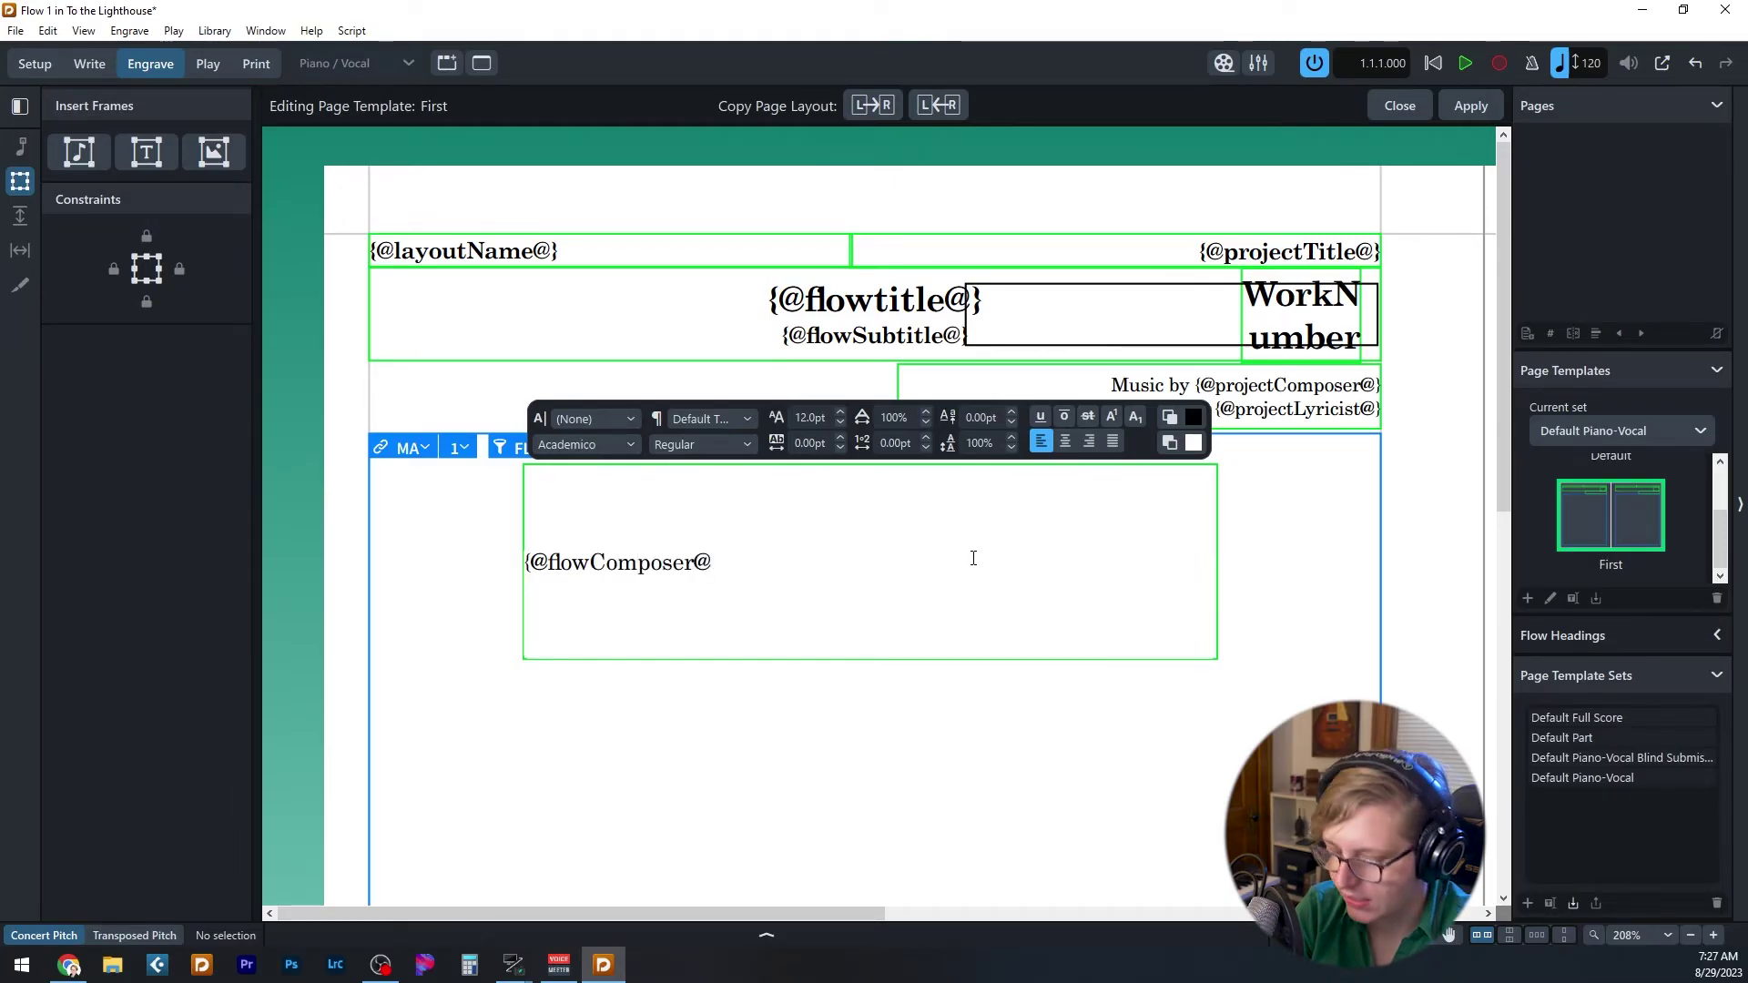
{"action": "type", "text": "}"}
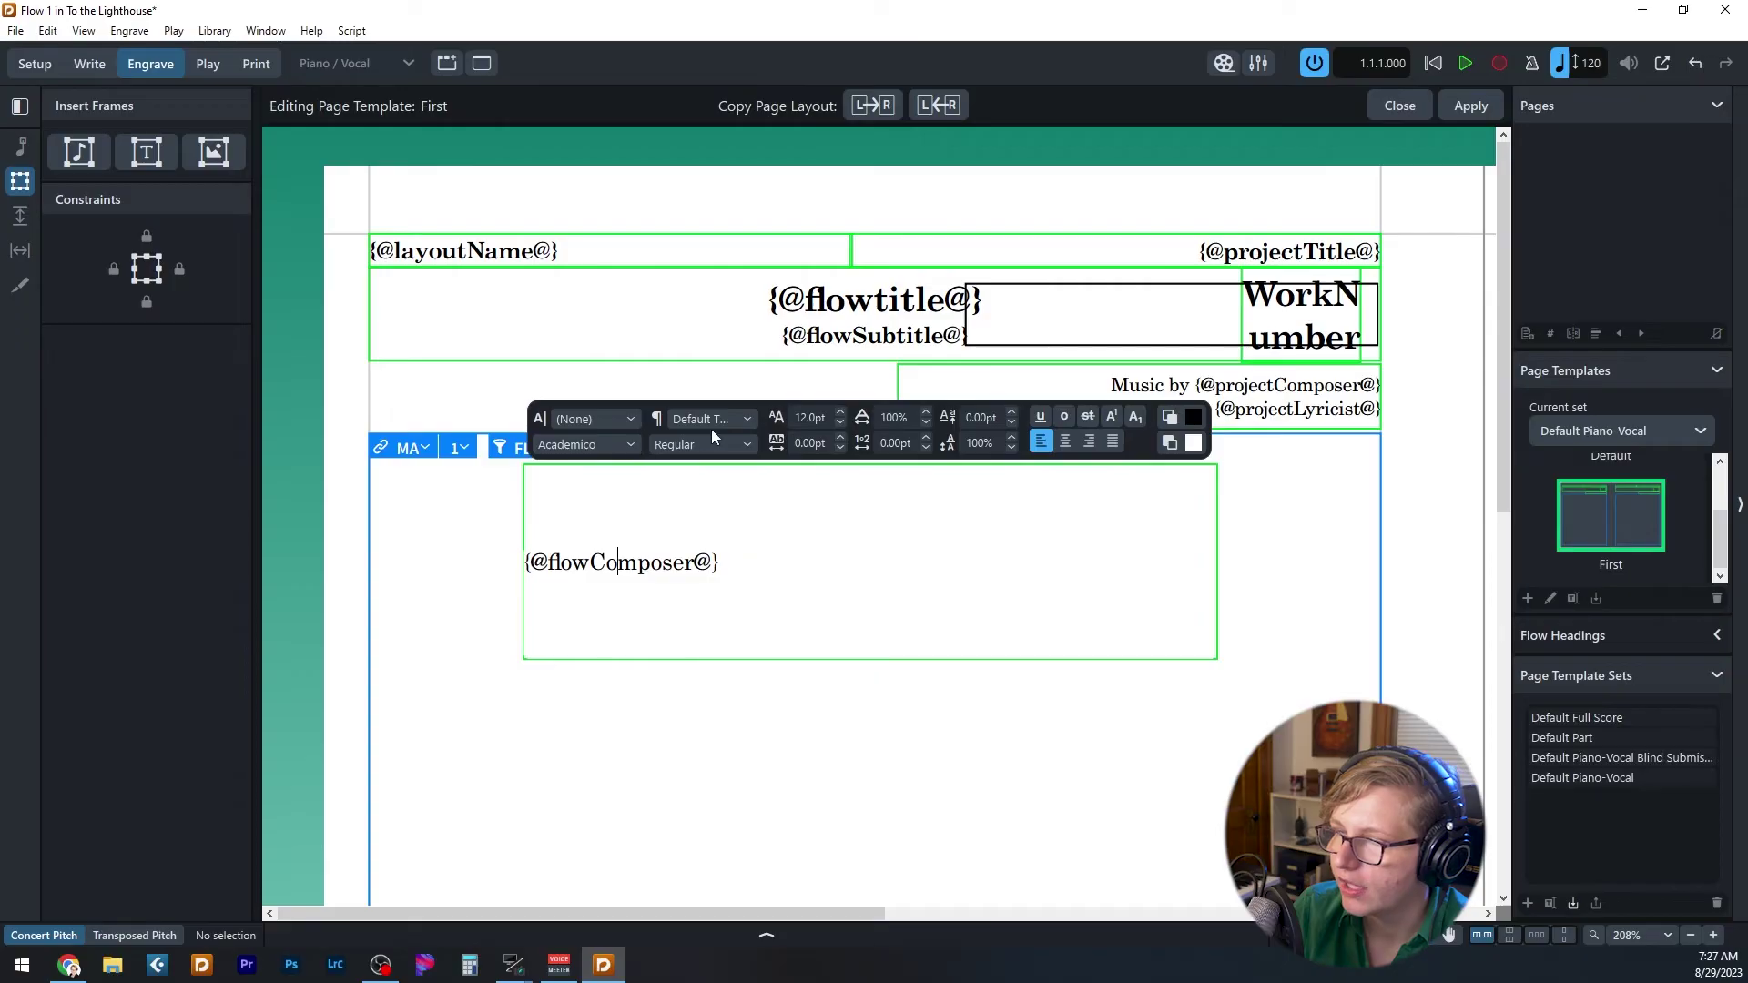
{"action": "key", "text": "ctrl+a"}
{"action": "left_click", "coordinate": [732, 422]}
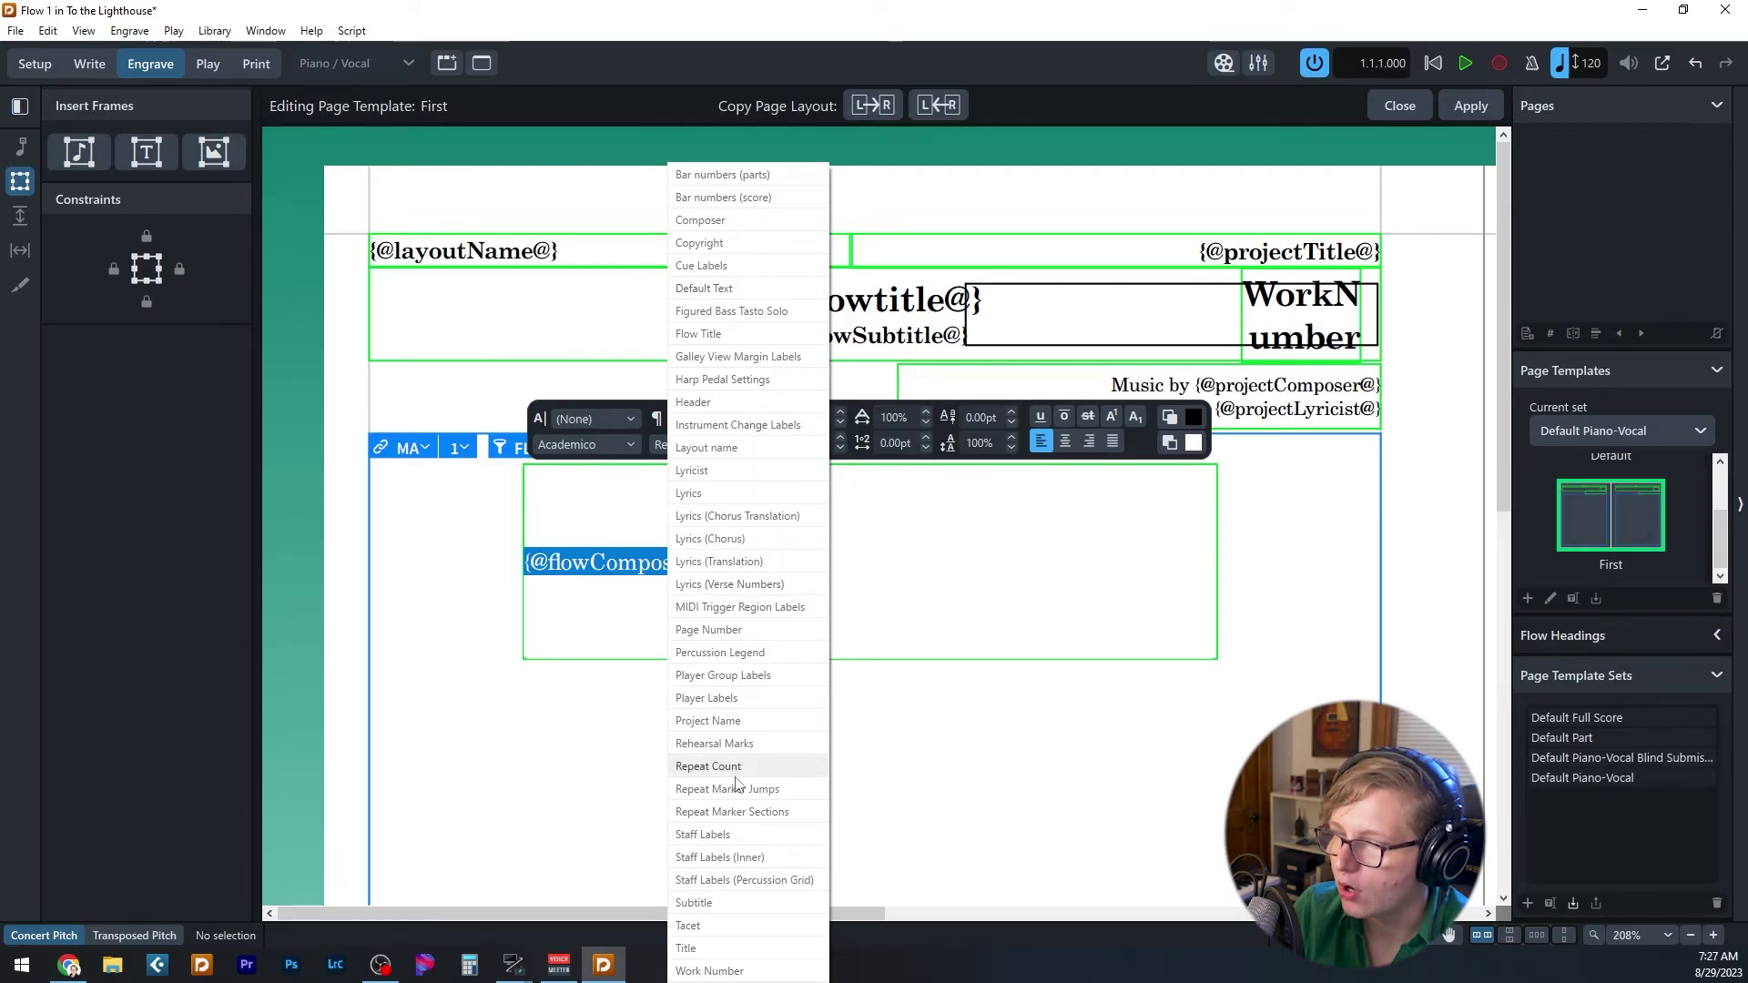
{"action": "left_click", "coordinate": [729, 720]}
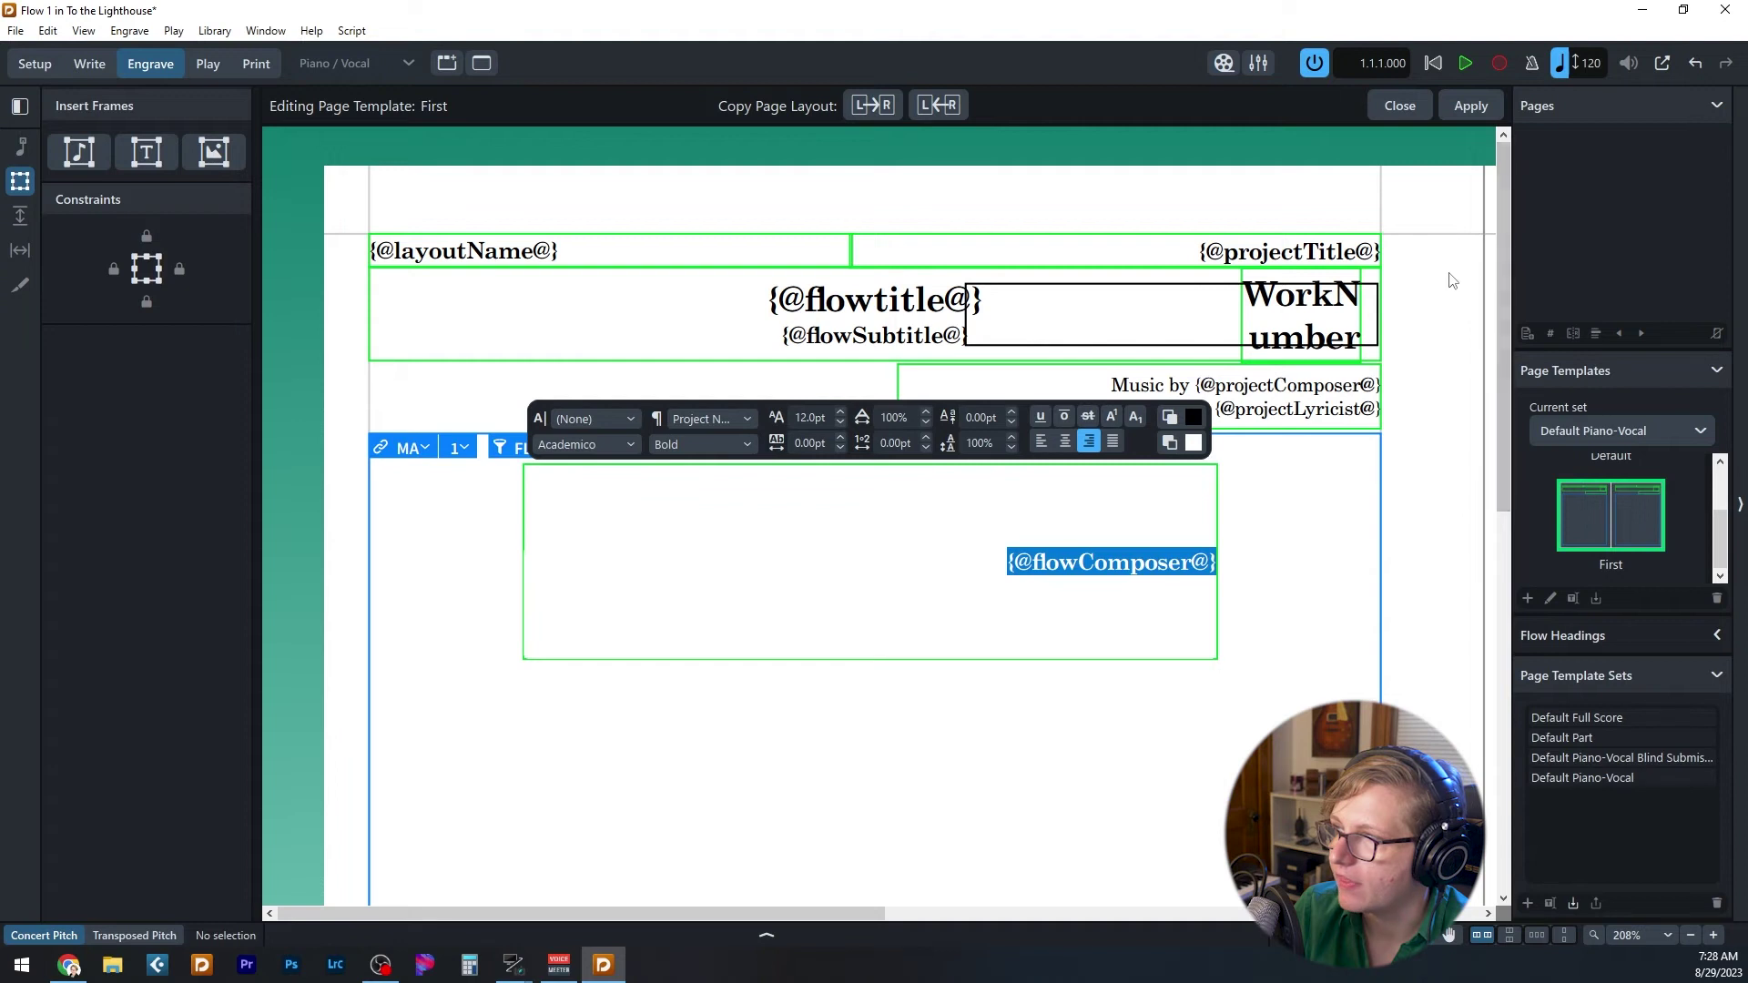
{"action": "key", "text": "Escape"}
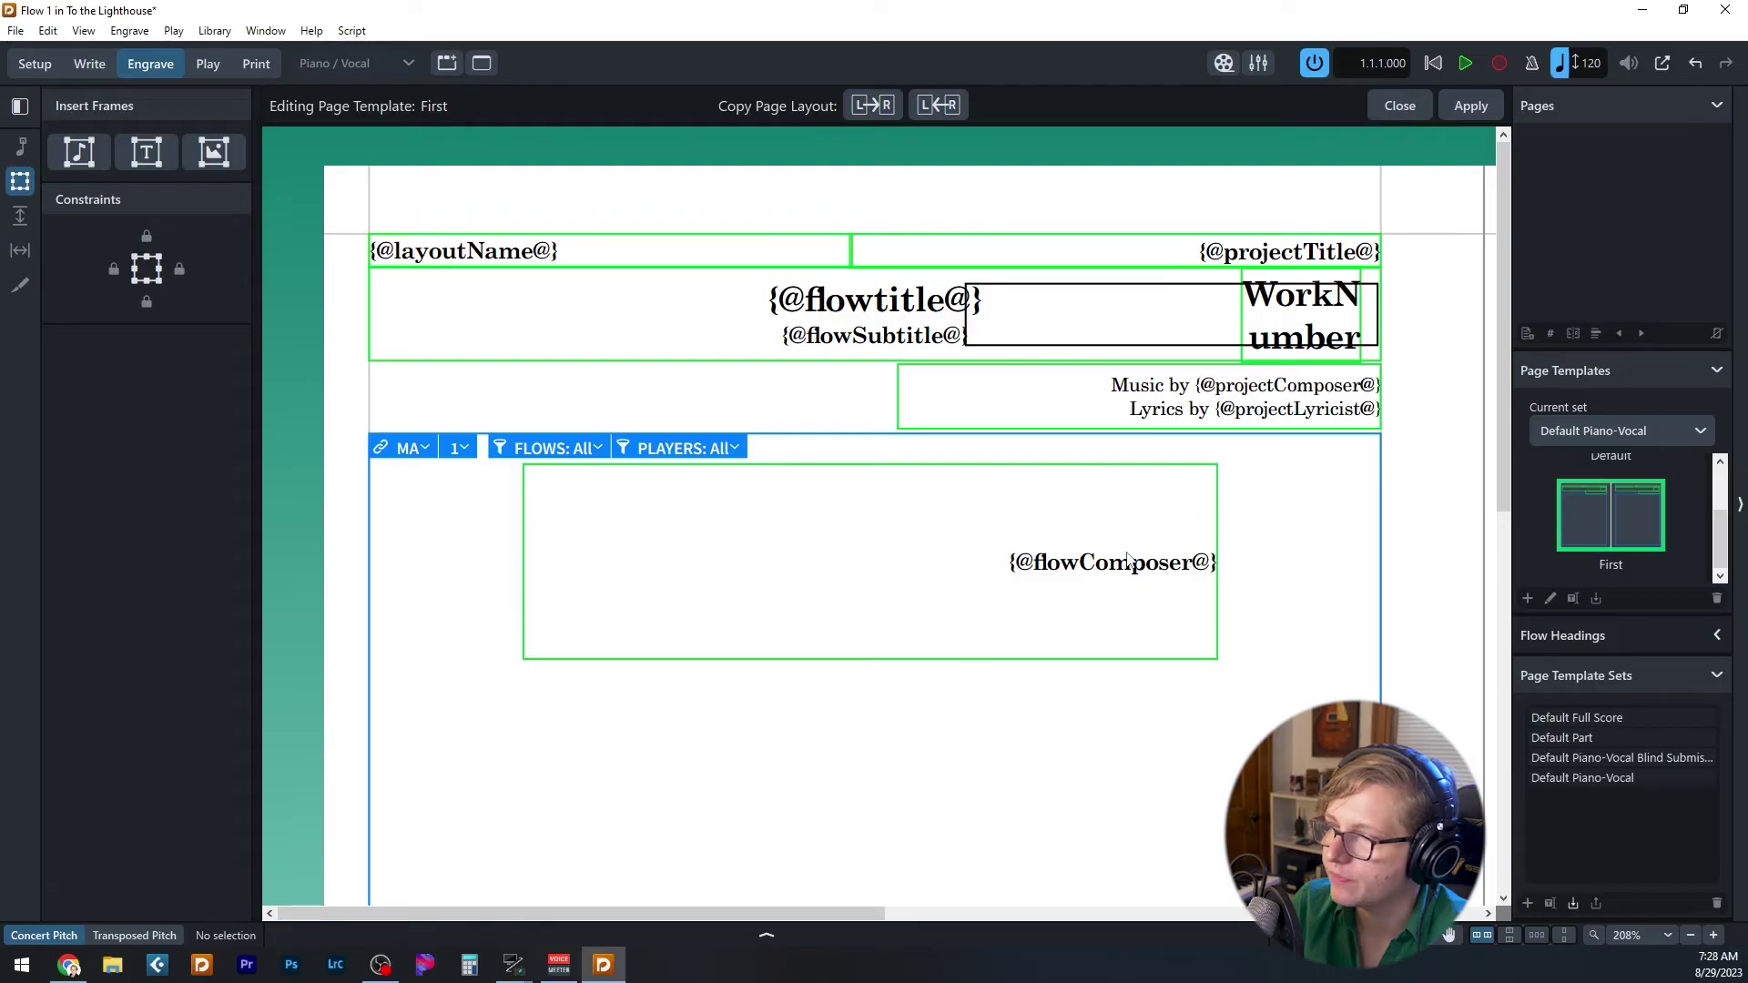
- Open Paragraph Styles from the Library menu and inspect the Project Name style
{"action": "left_click", "coordinate": [204, 32]}
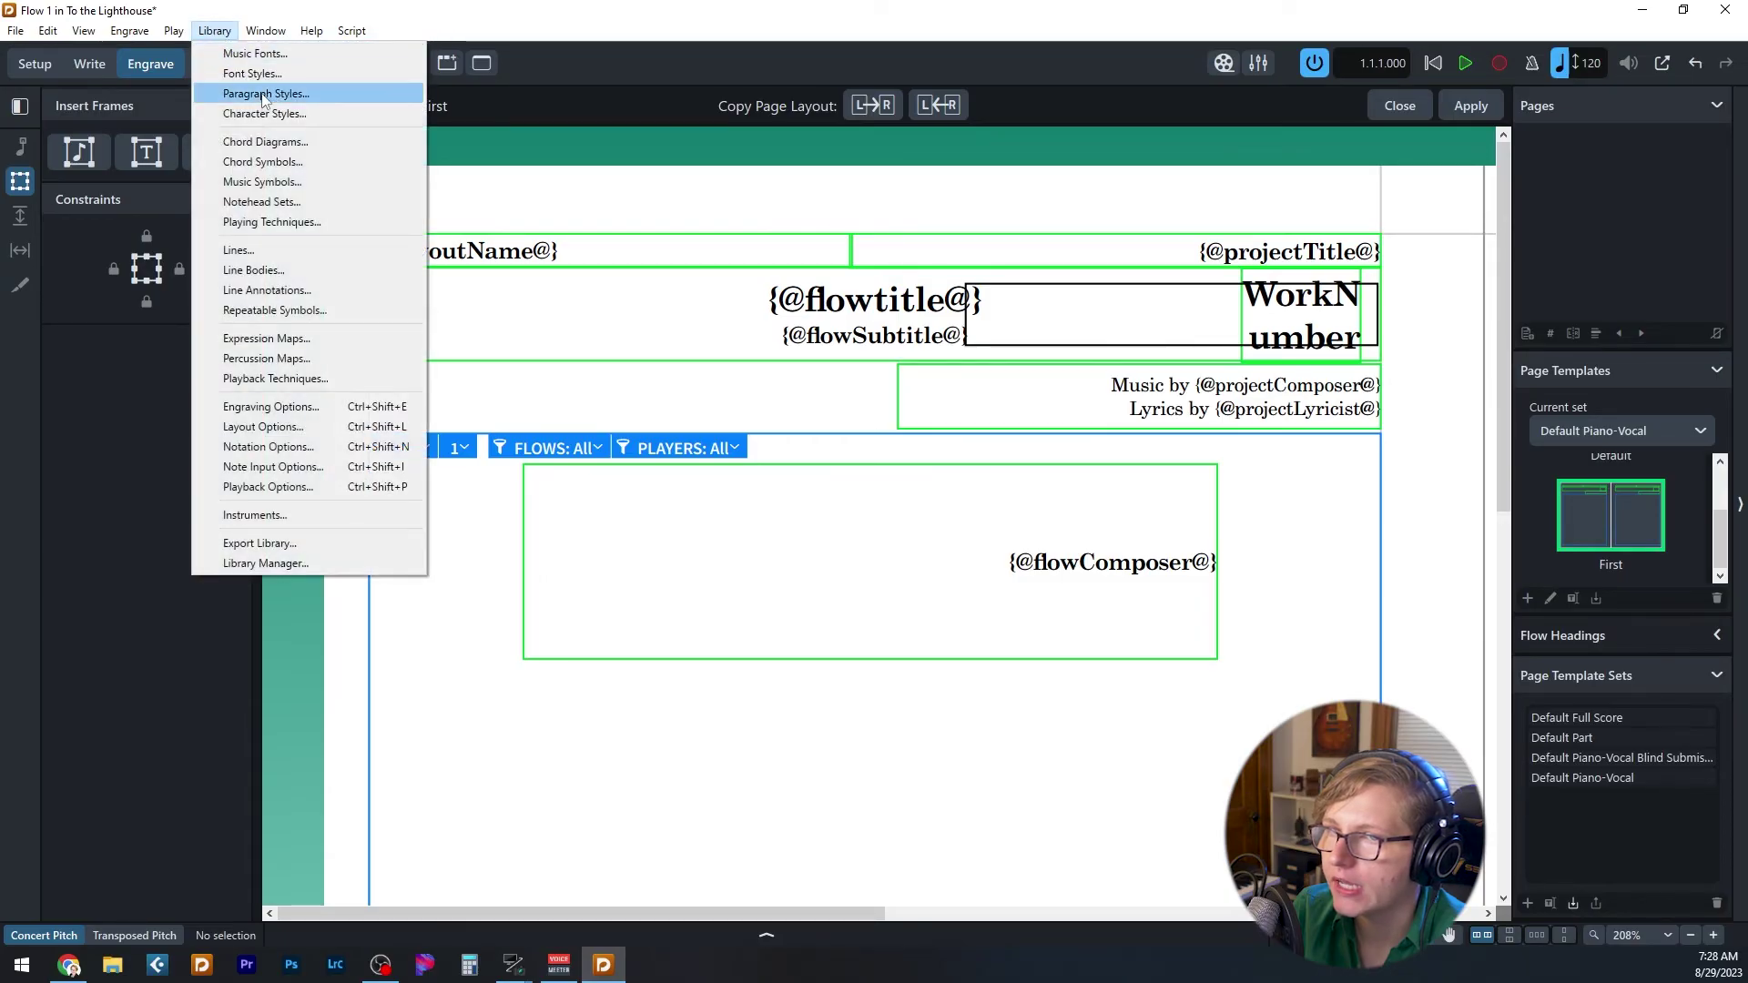
{"action": "left_click", "coordinate": [263, 95]}
{"action": "left_click_drag", "start_coordinate": [635, 197], "coordinate": [653, 200]}
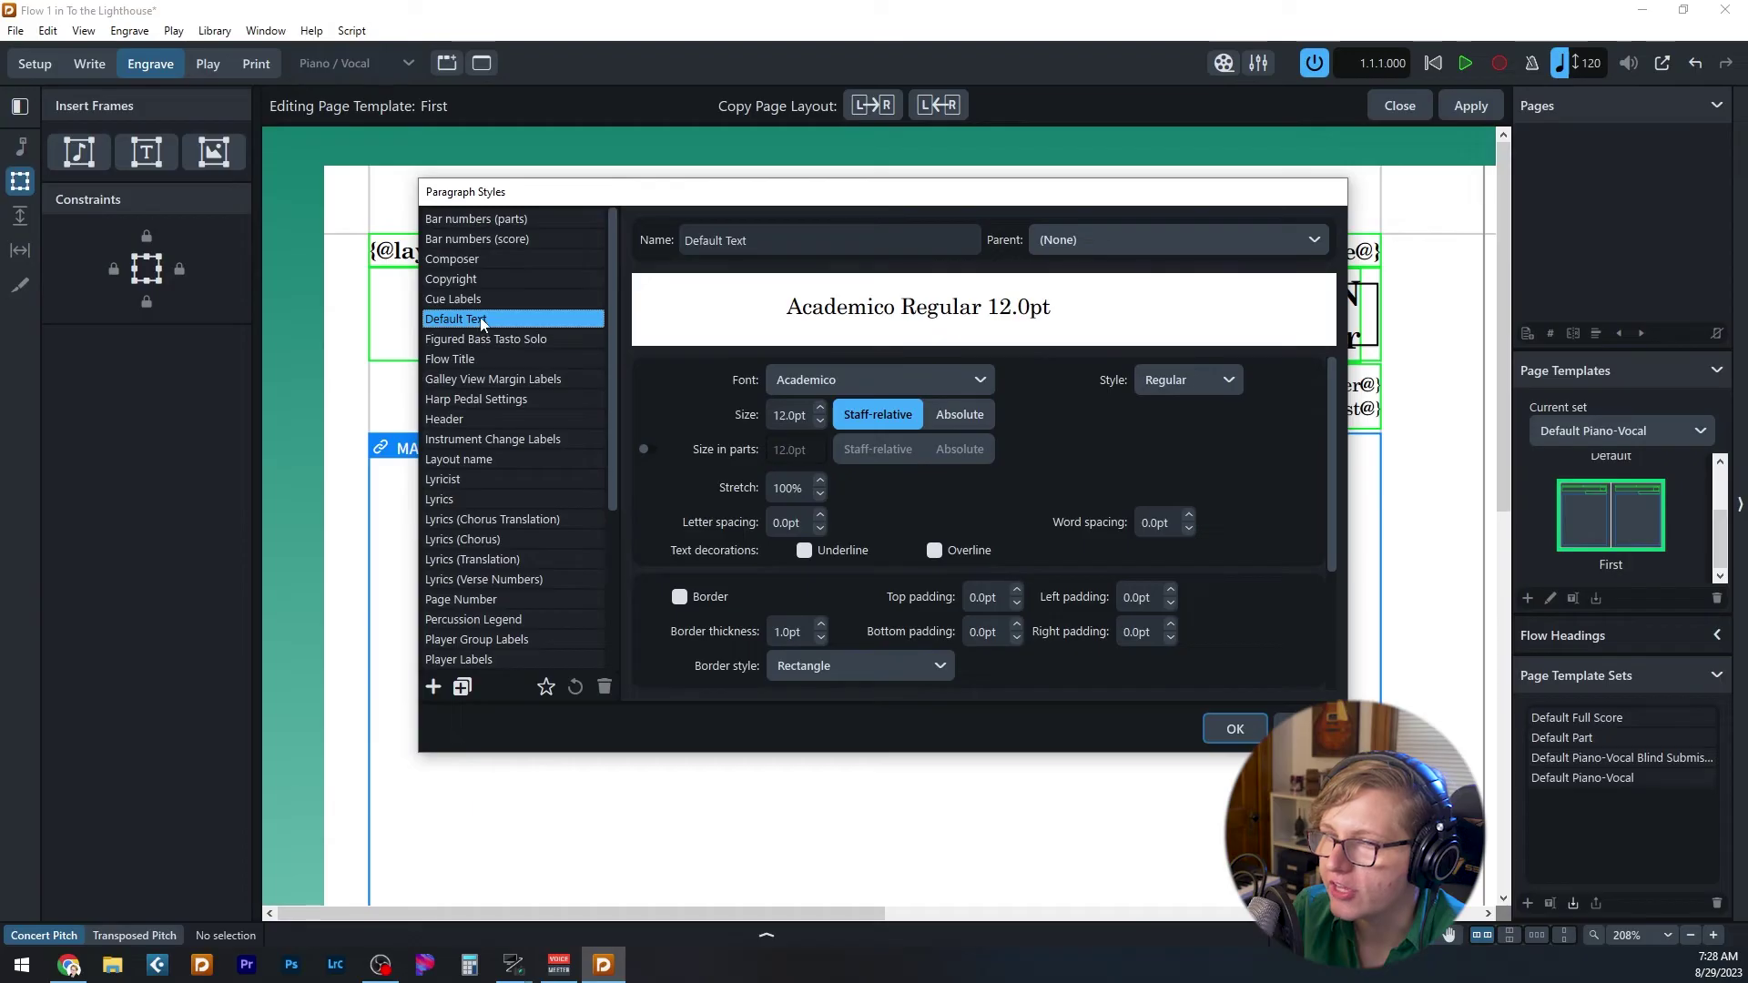
{"action": "scroll", "coordinate": [528, 499], "scroll_direction": "down", "scroll_amount": 3}
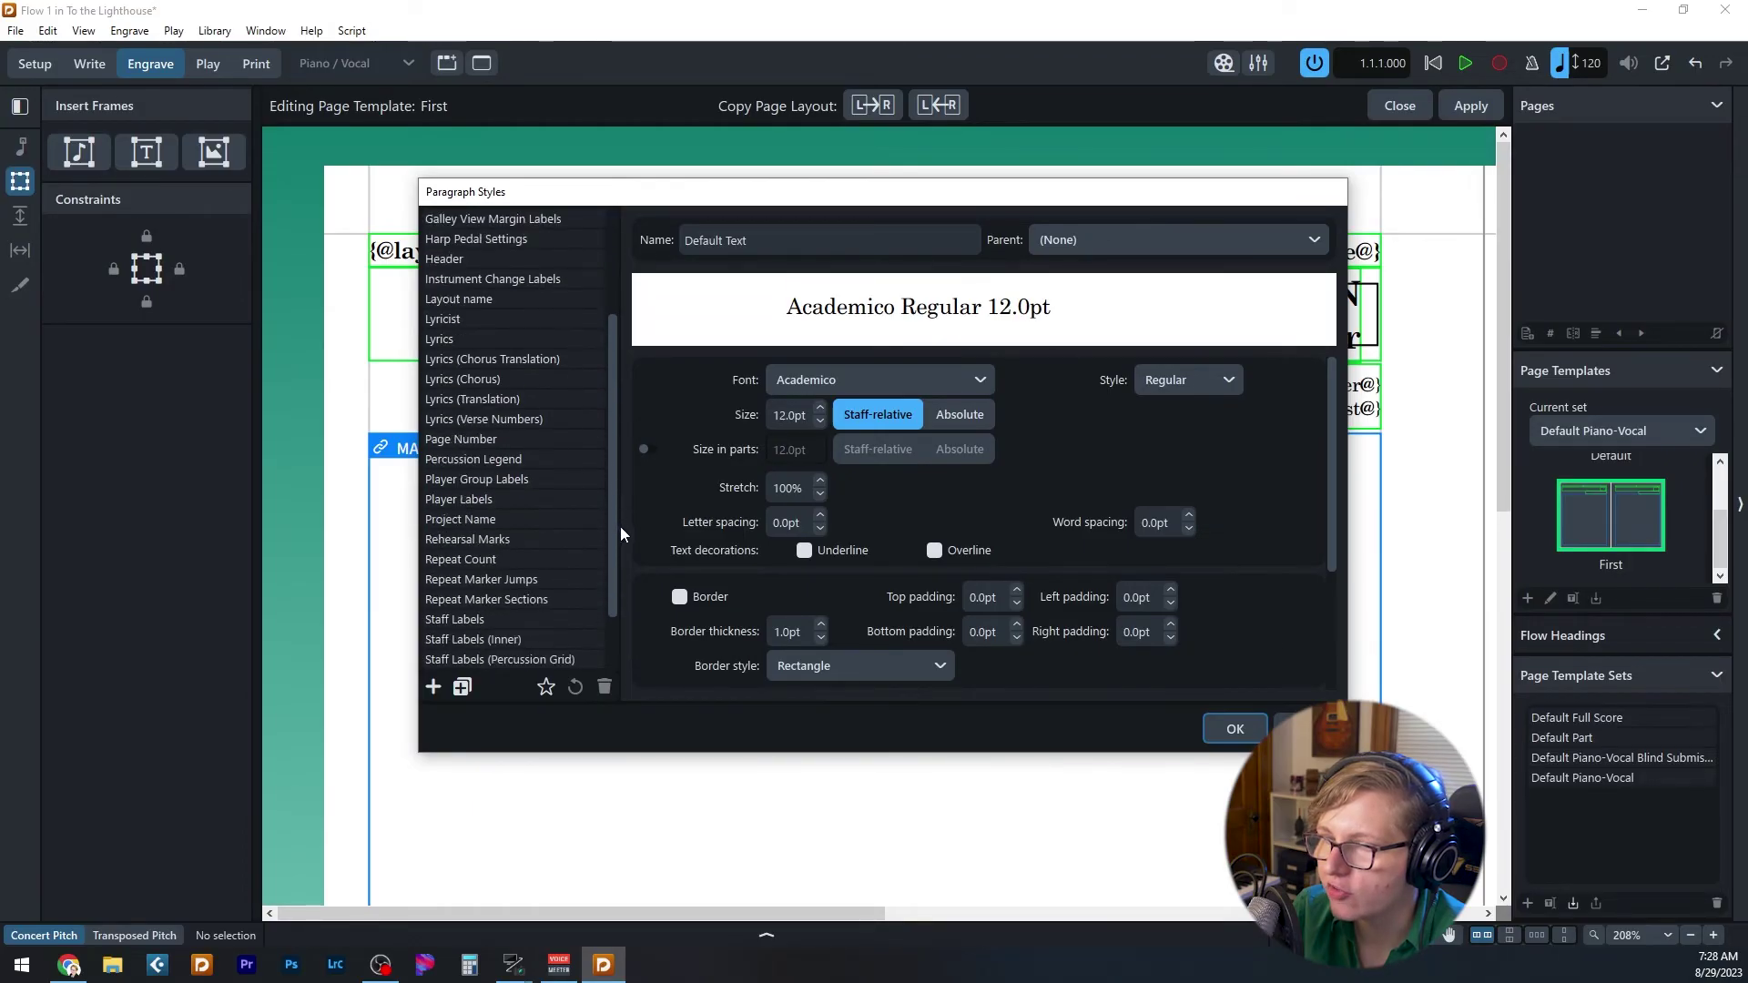
{"action": "left_click", "coordinate": [504, 499]}
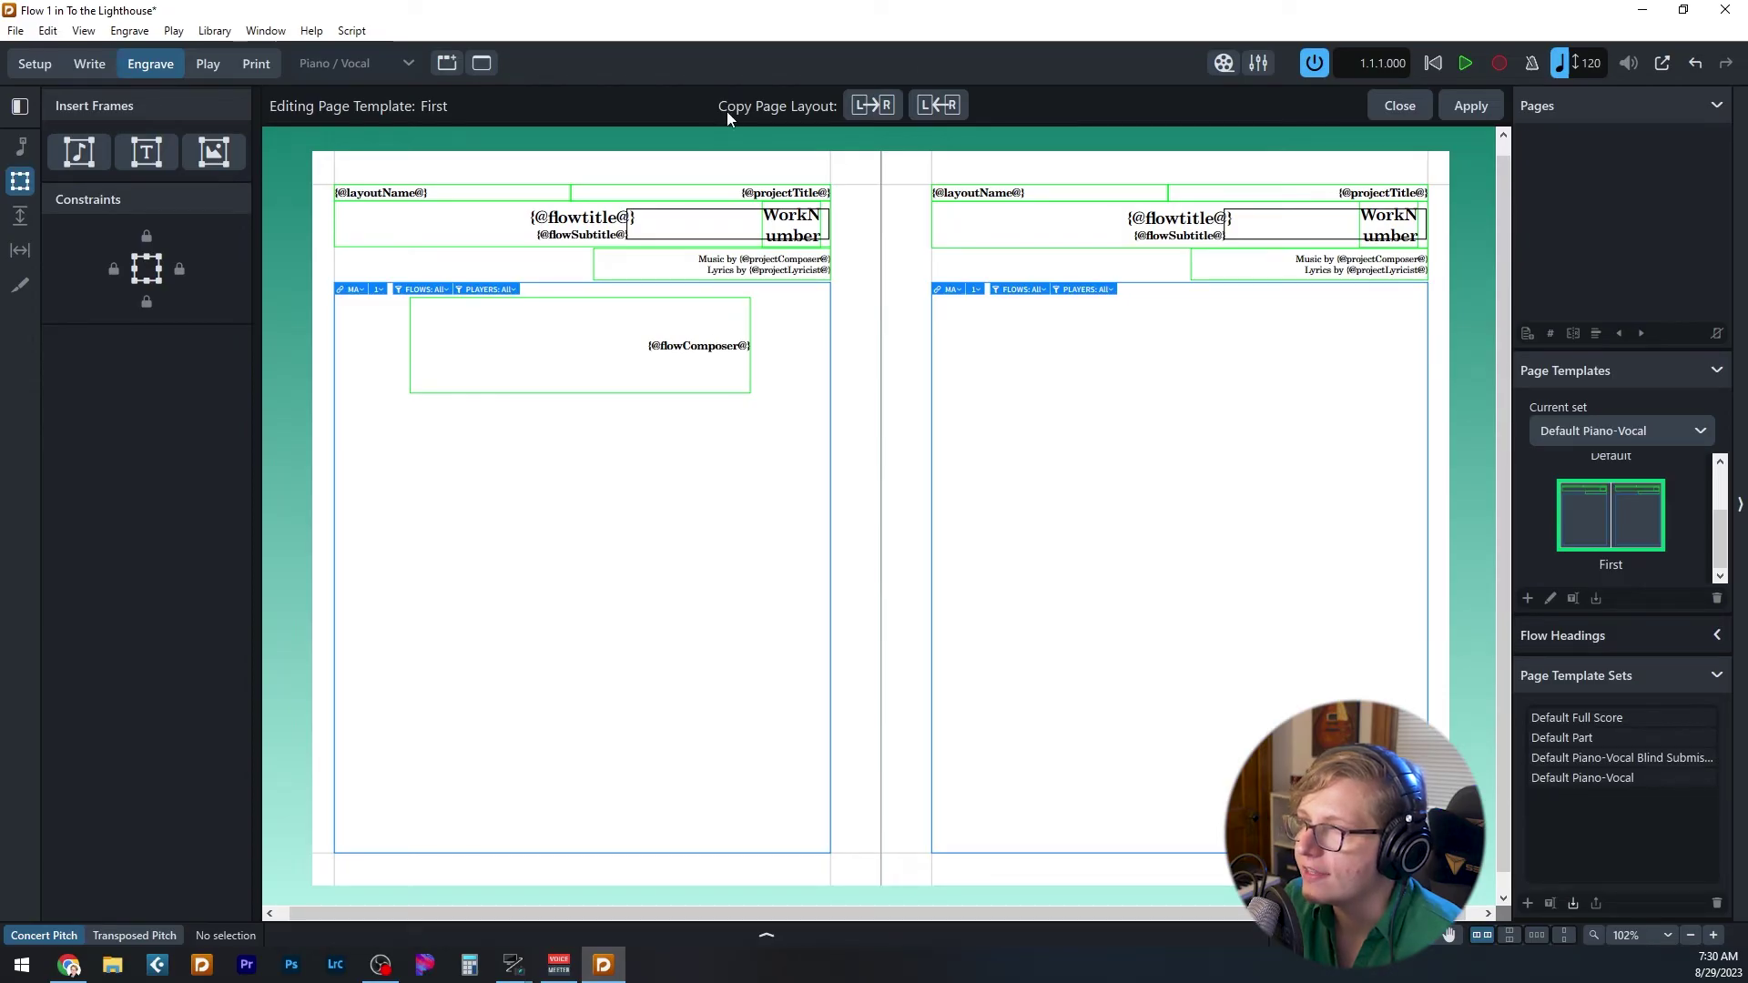
- Copy the left page's frames to the right page and apply the First page template
{"action": "left_click", "coordinate": [874, 106]}
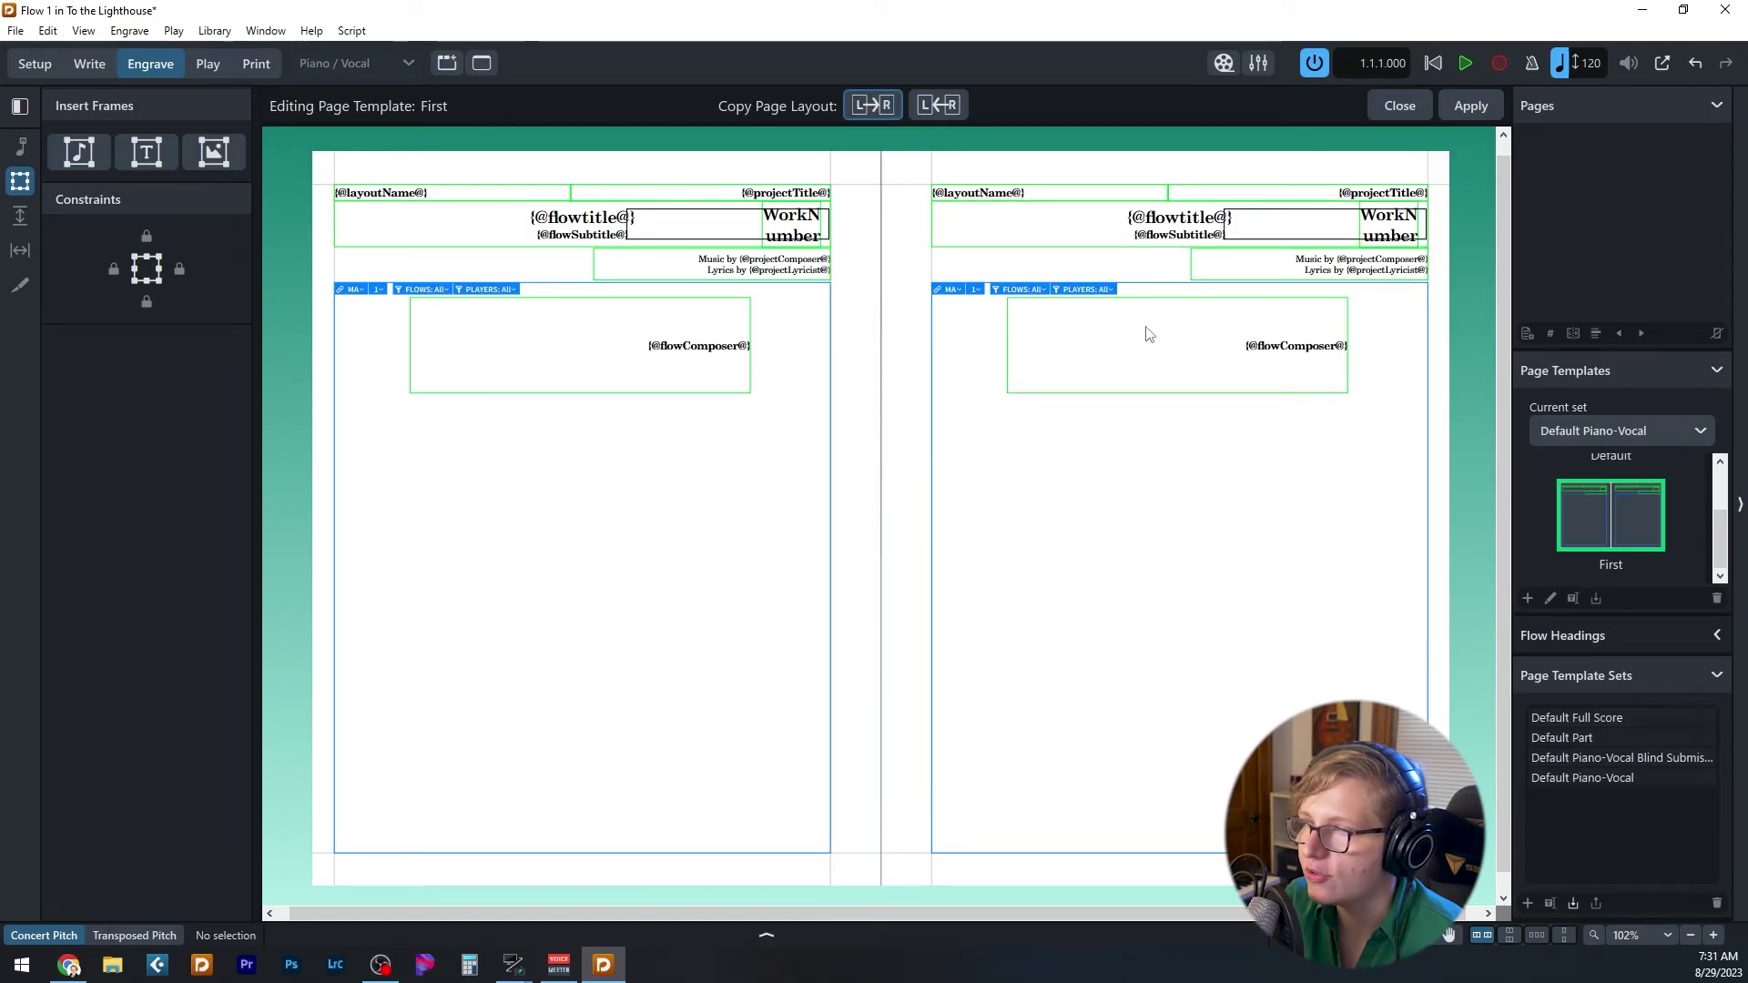
{"action": "left_click", "coordinate": [709, 308]}
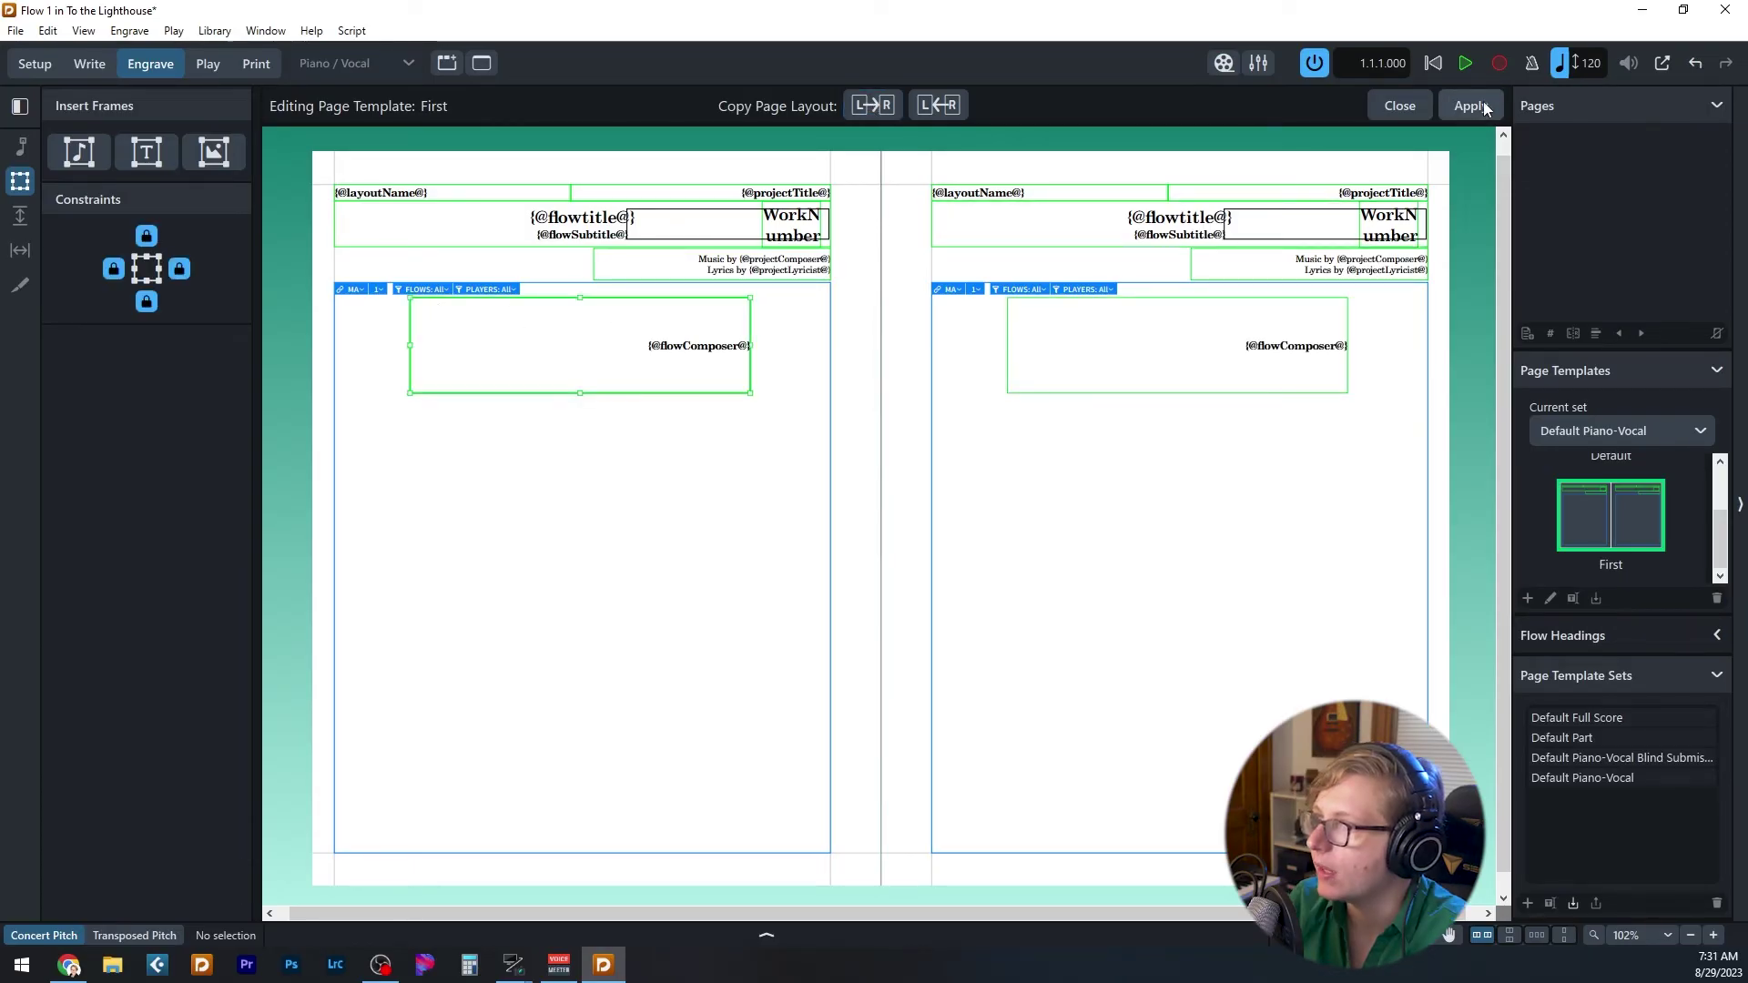
{"action": "left_click", "coordinate": [1408, 106]}
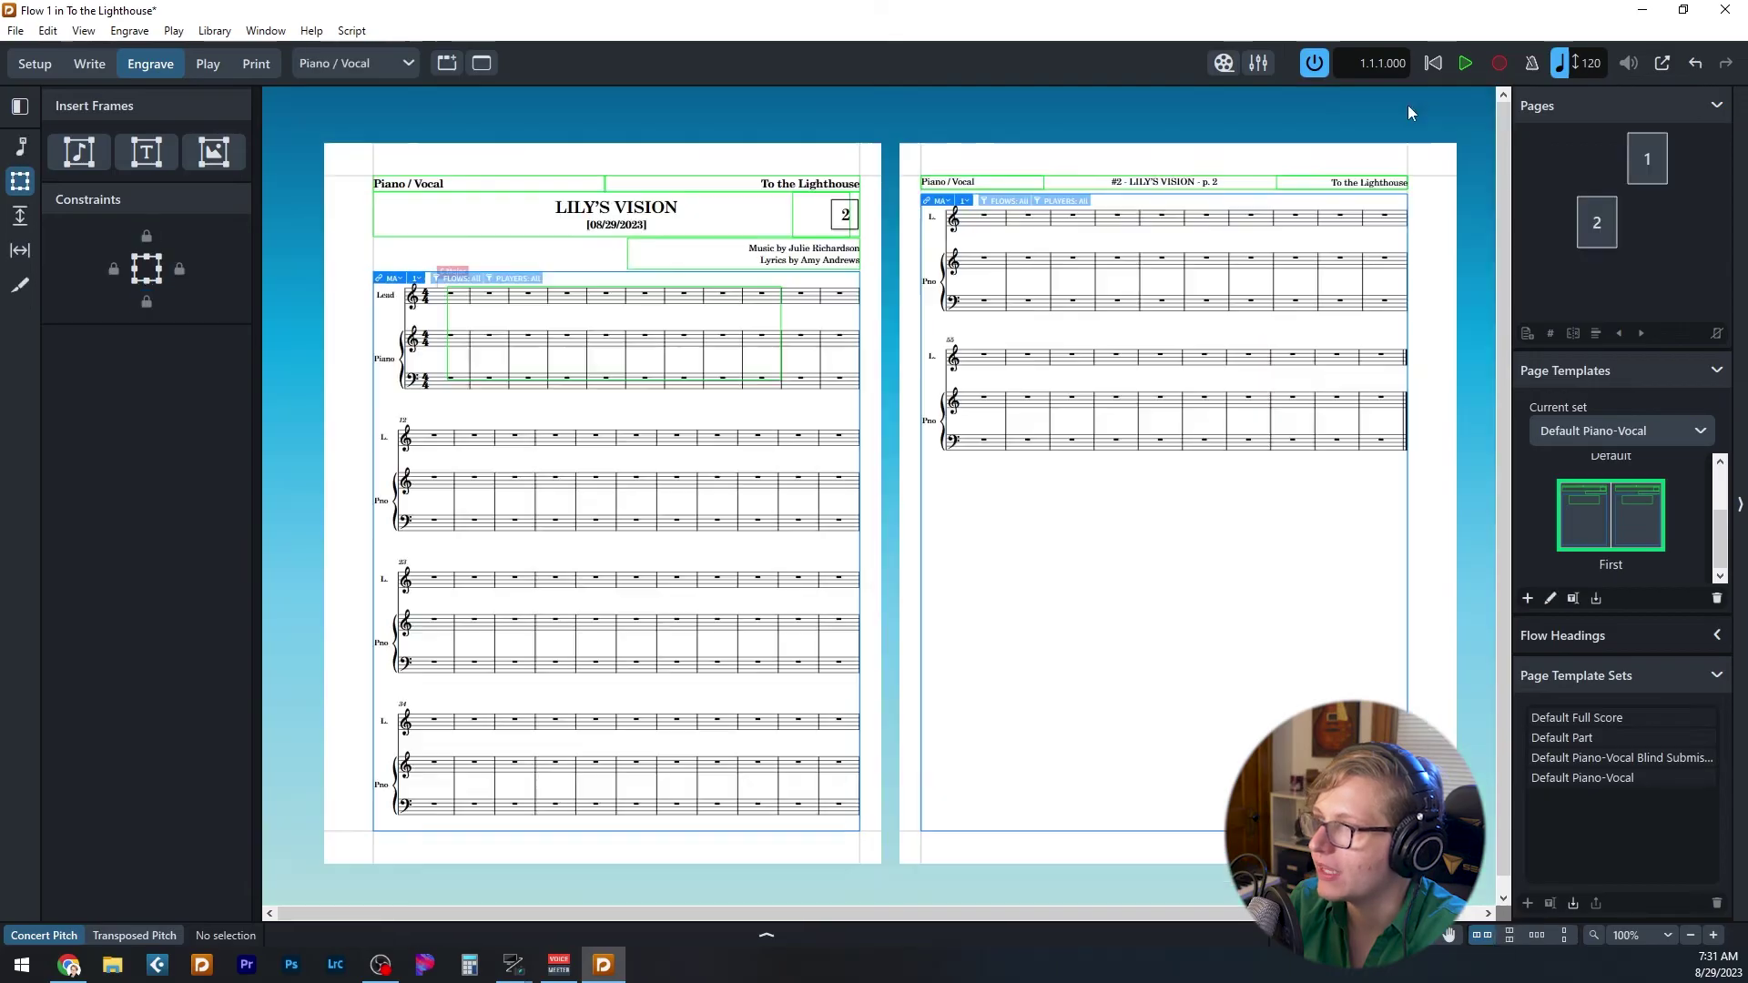
{"action": "left_click", "coordinate": [450, 316]}
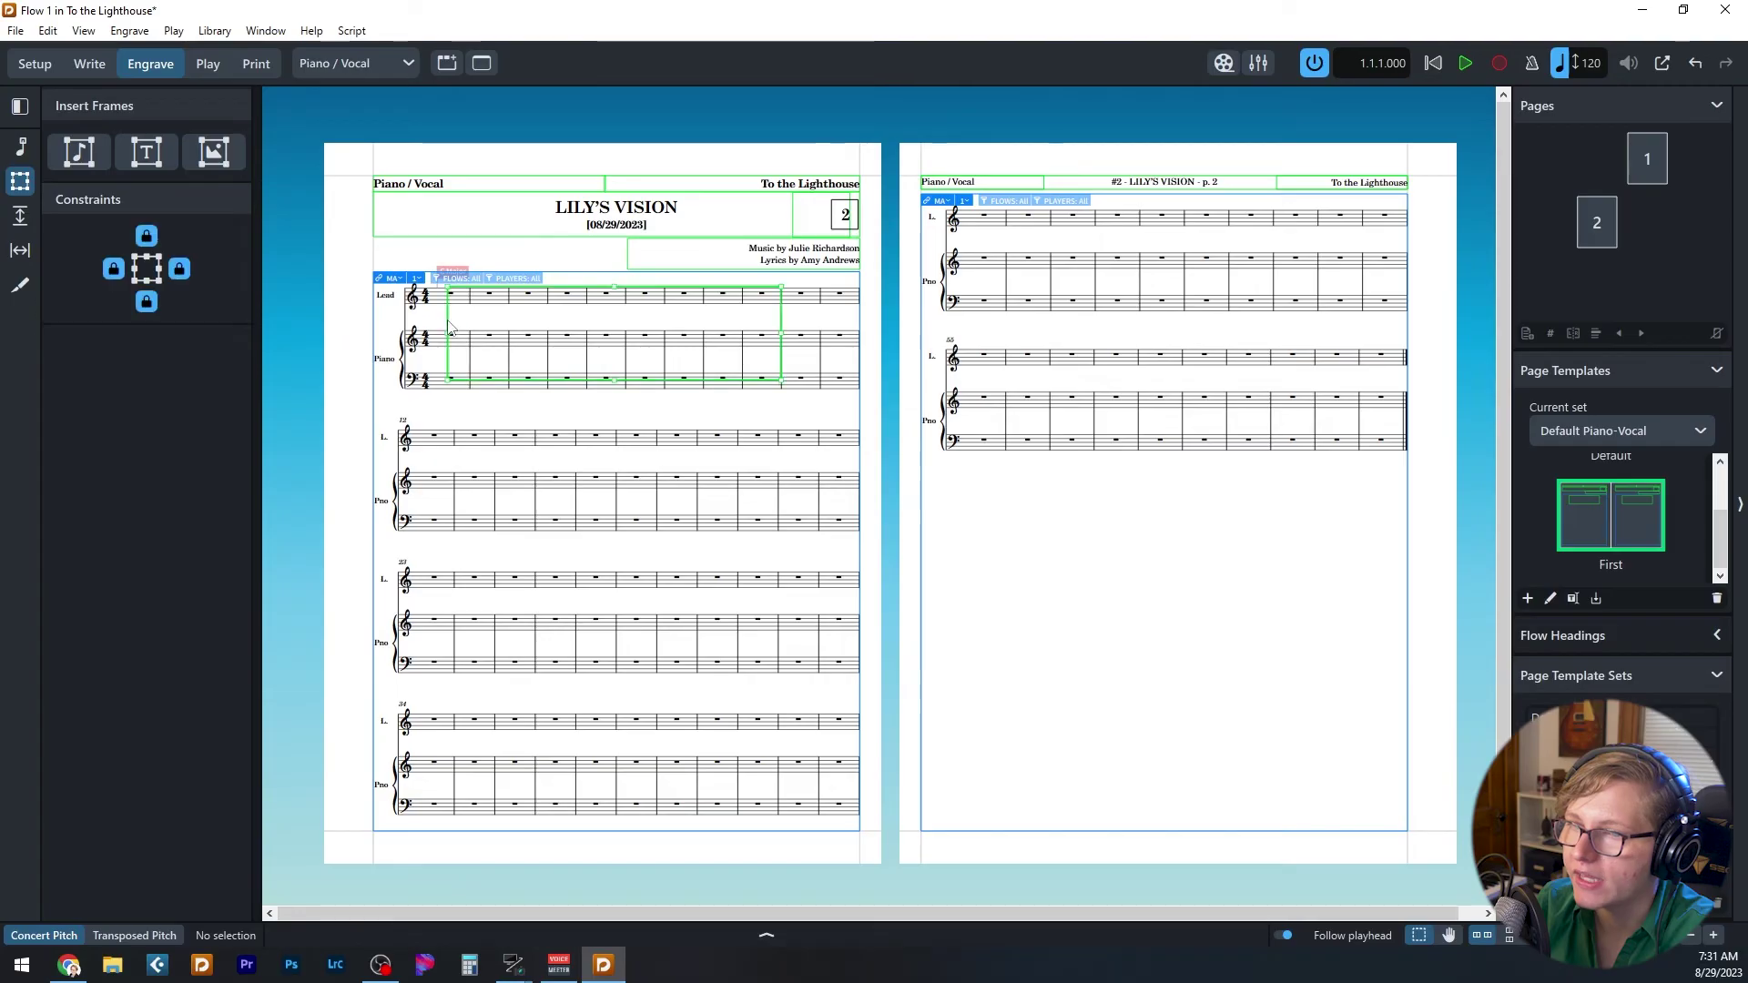
- Enter the composer's name for 1. Flow 1 in Project Info and apply it
{"action": "left_click", "coordinate": [944, 512]}
{"action": "key", "text": "ctrl+i"}
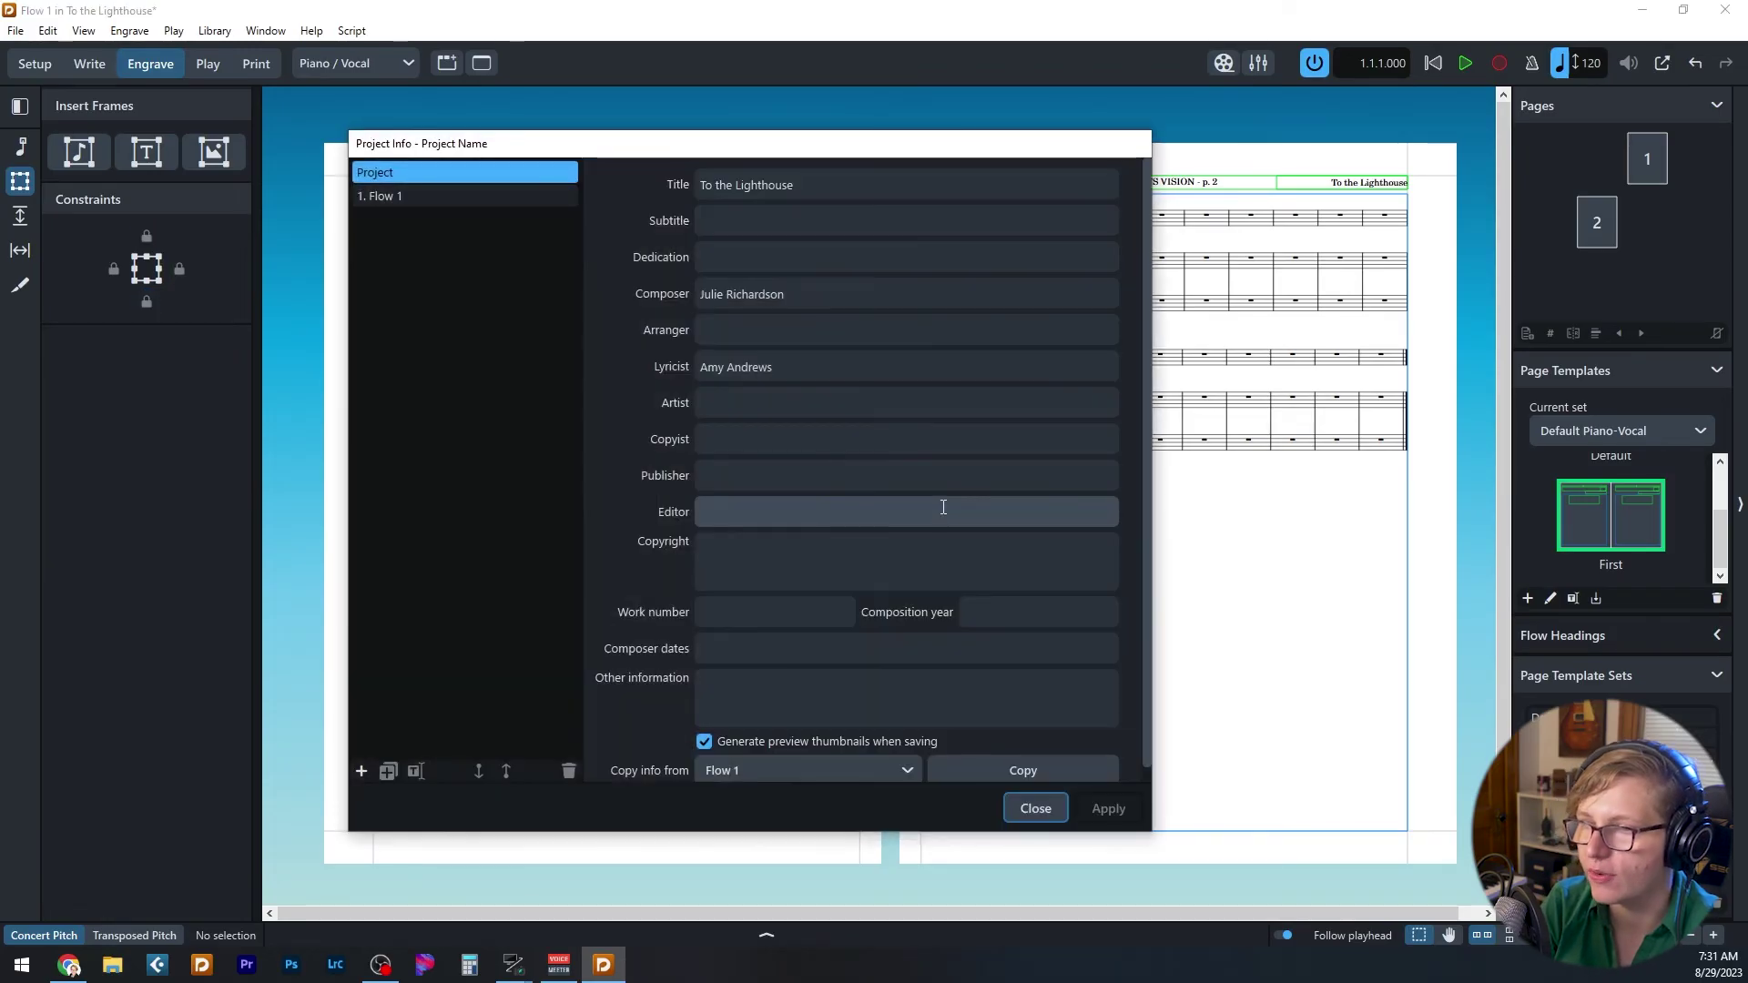
{"action": "left_click", "coordinate": [382, 196]}
{"action": "left_click", "coordinate": [765, 294]}
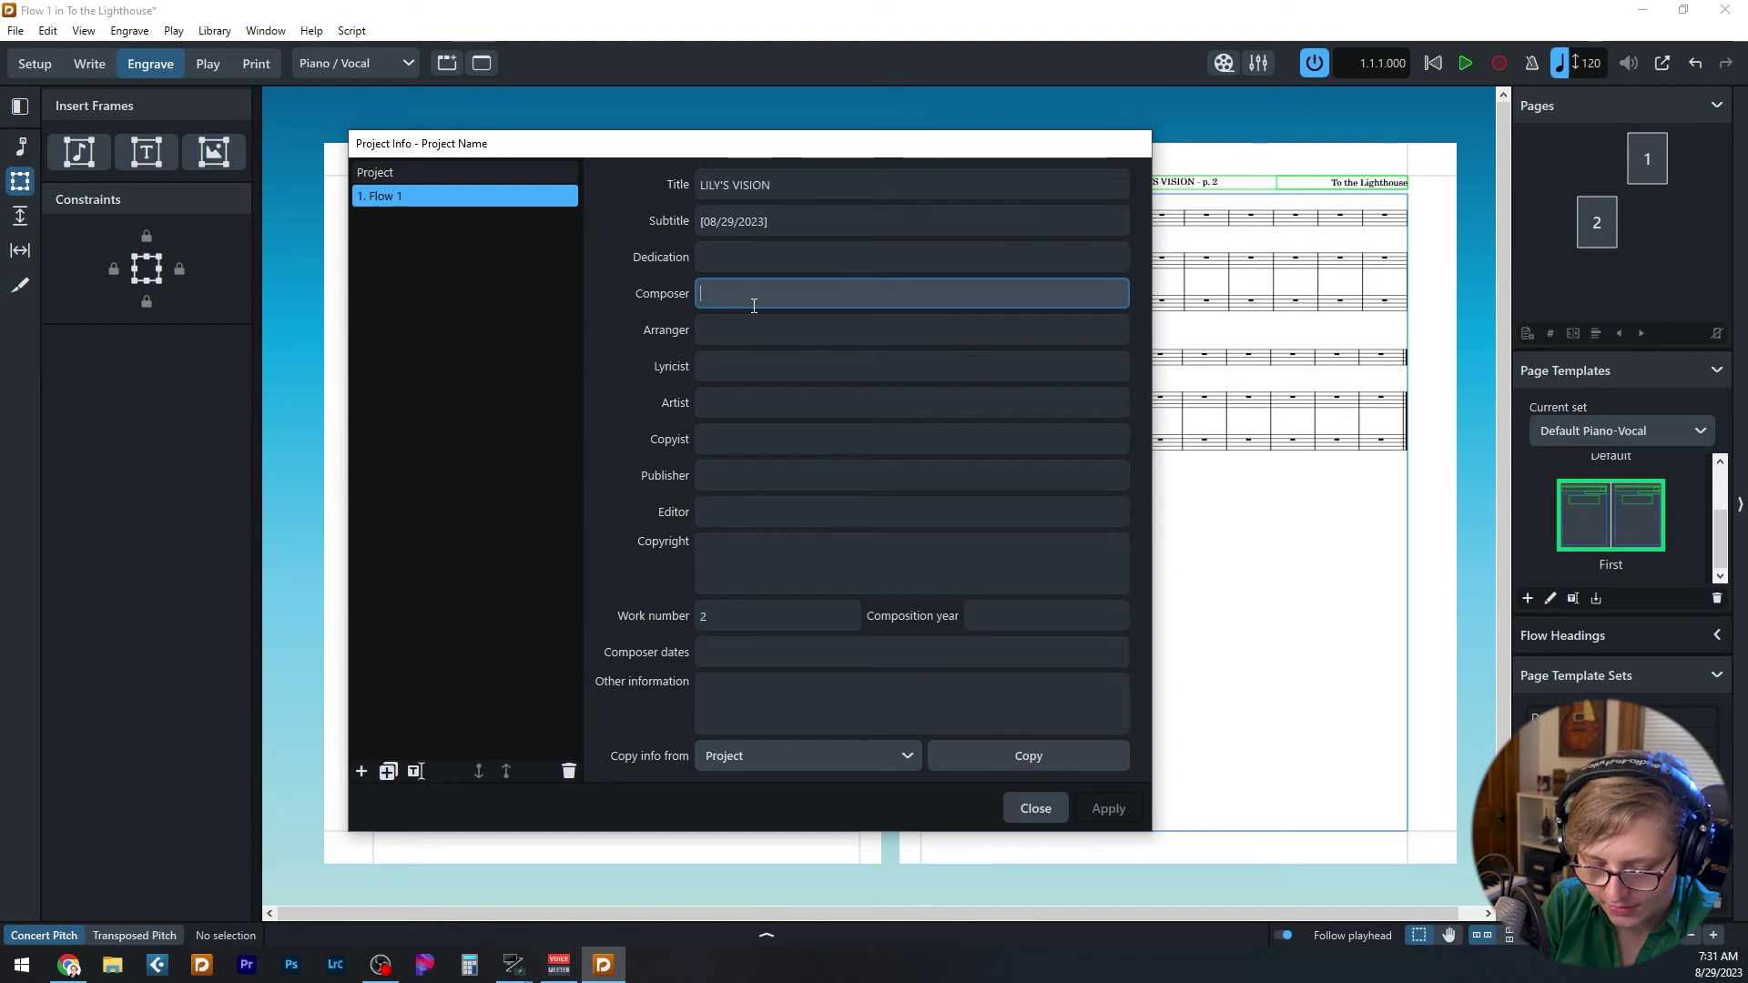
{"action": "type", "text": "Stephen"}
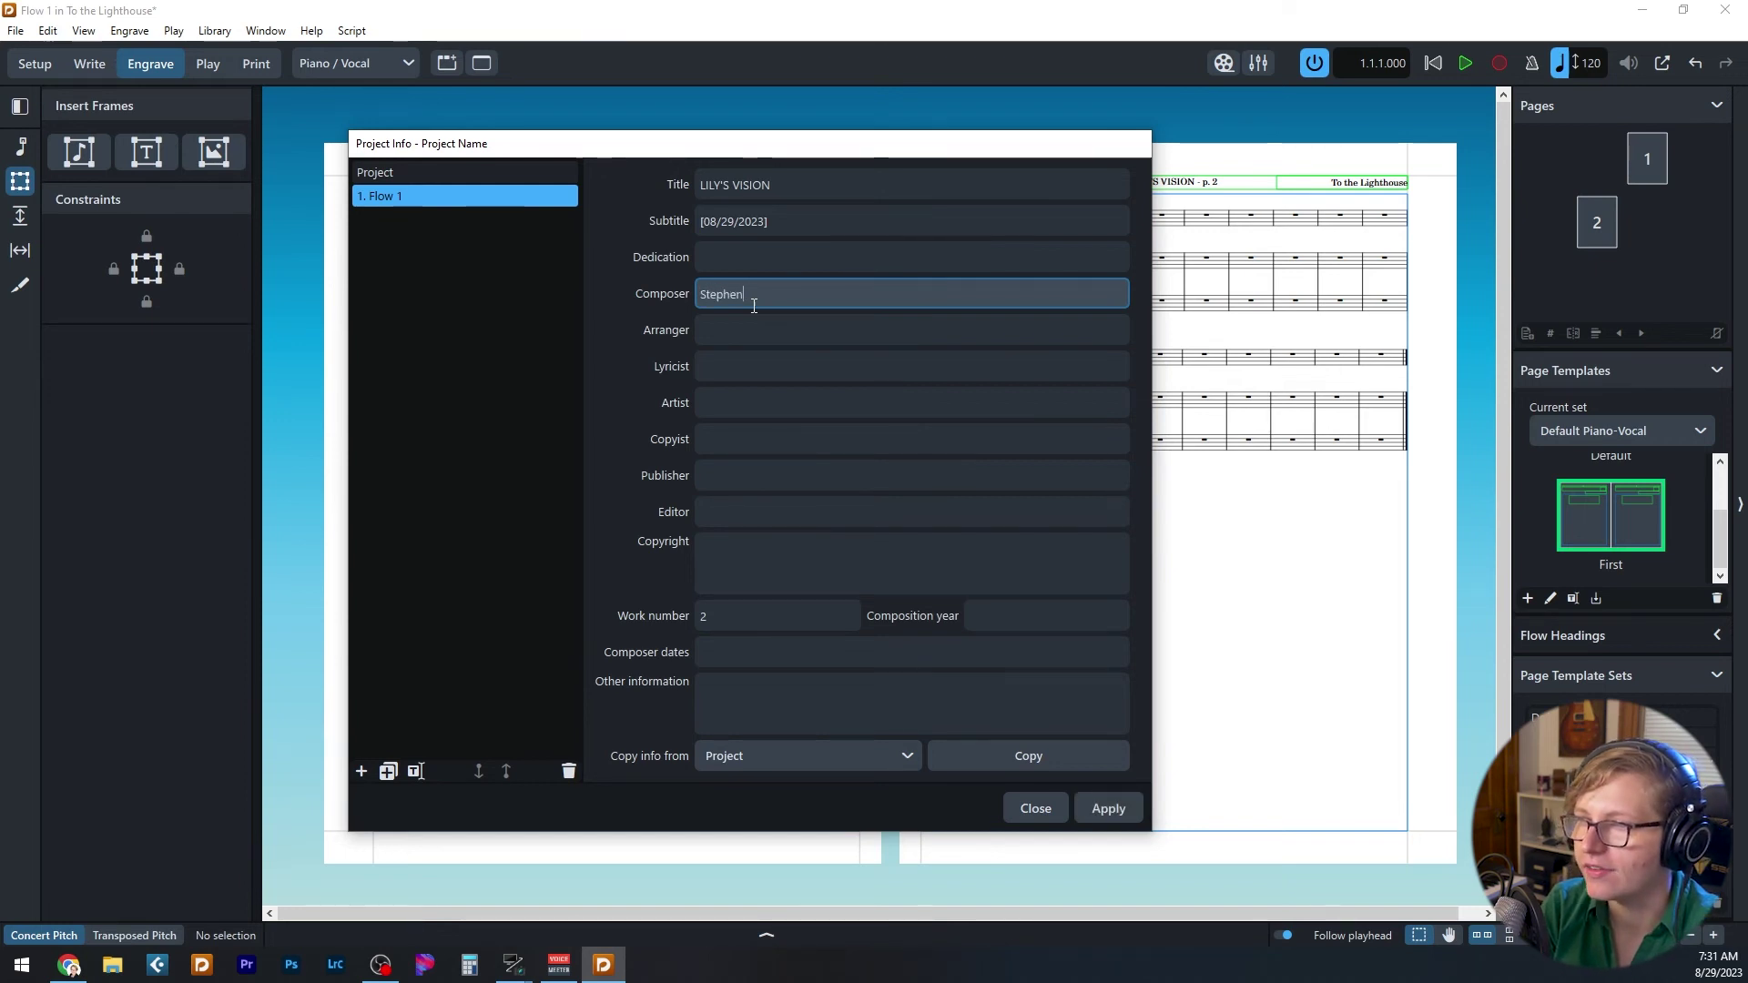
{"action": "type", "text": " Sondheim"}
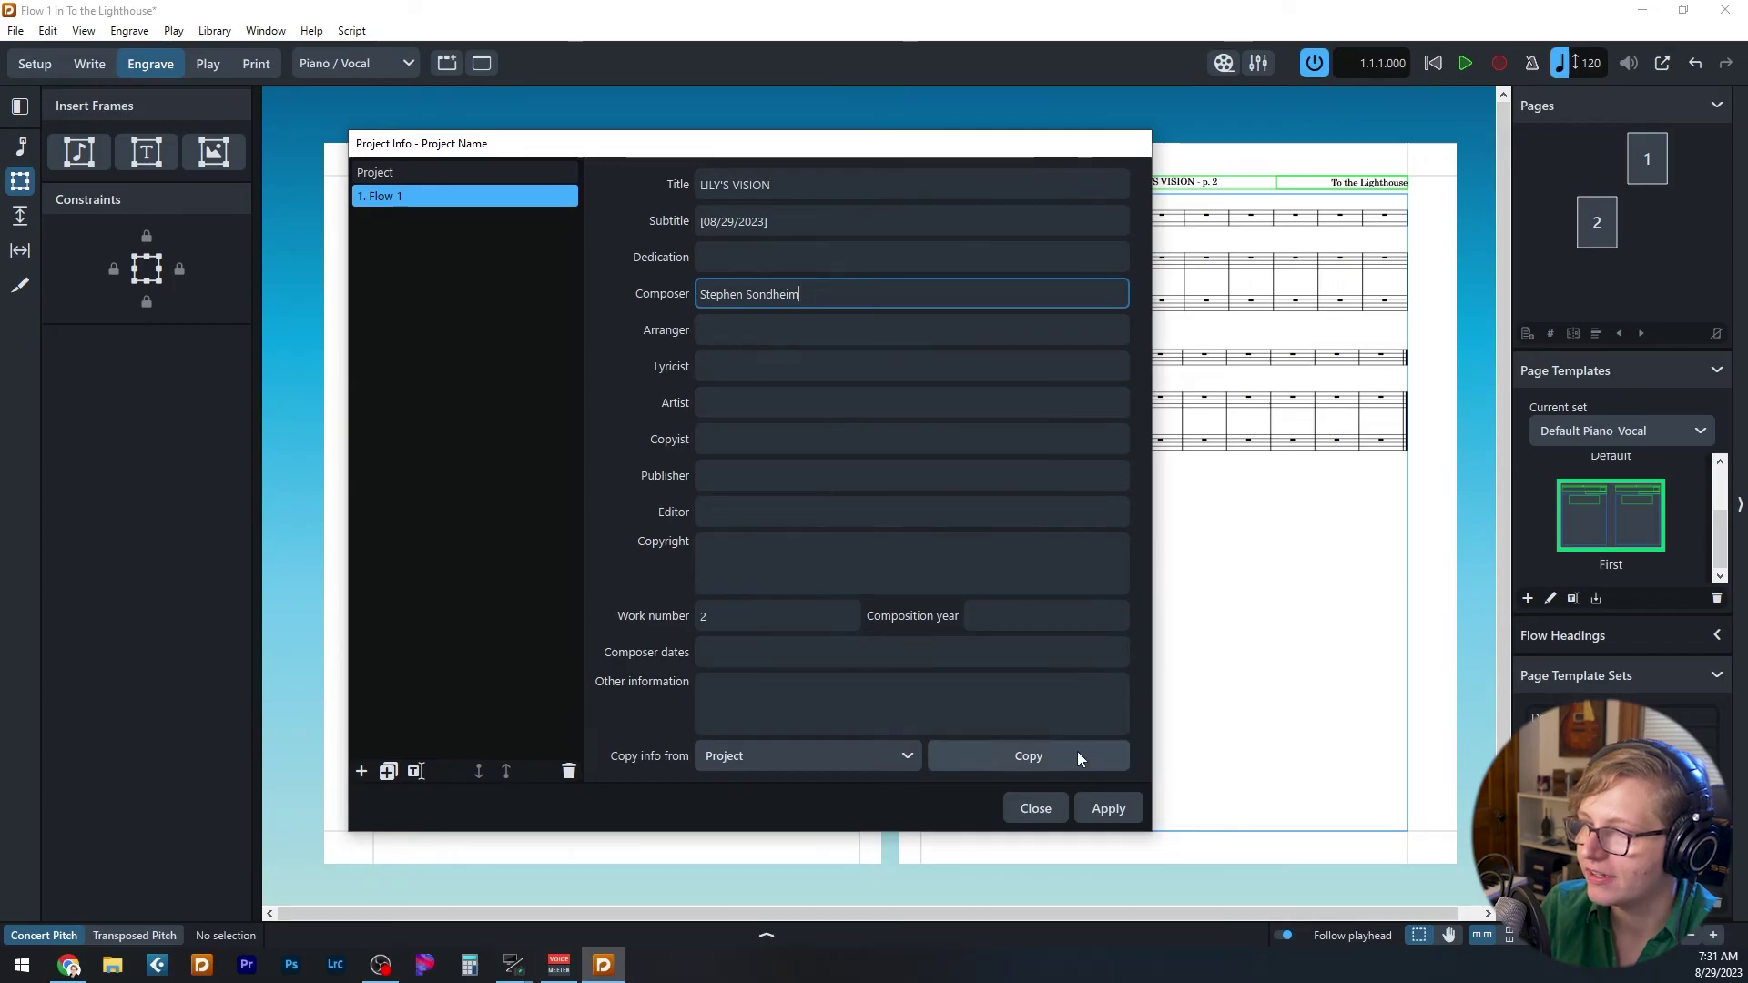
{"action": "left_click", "coordinate": [1108, 808]}
{"action": "left_click", "coordinate": [1039, 810]}
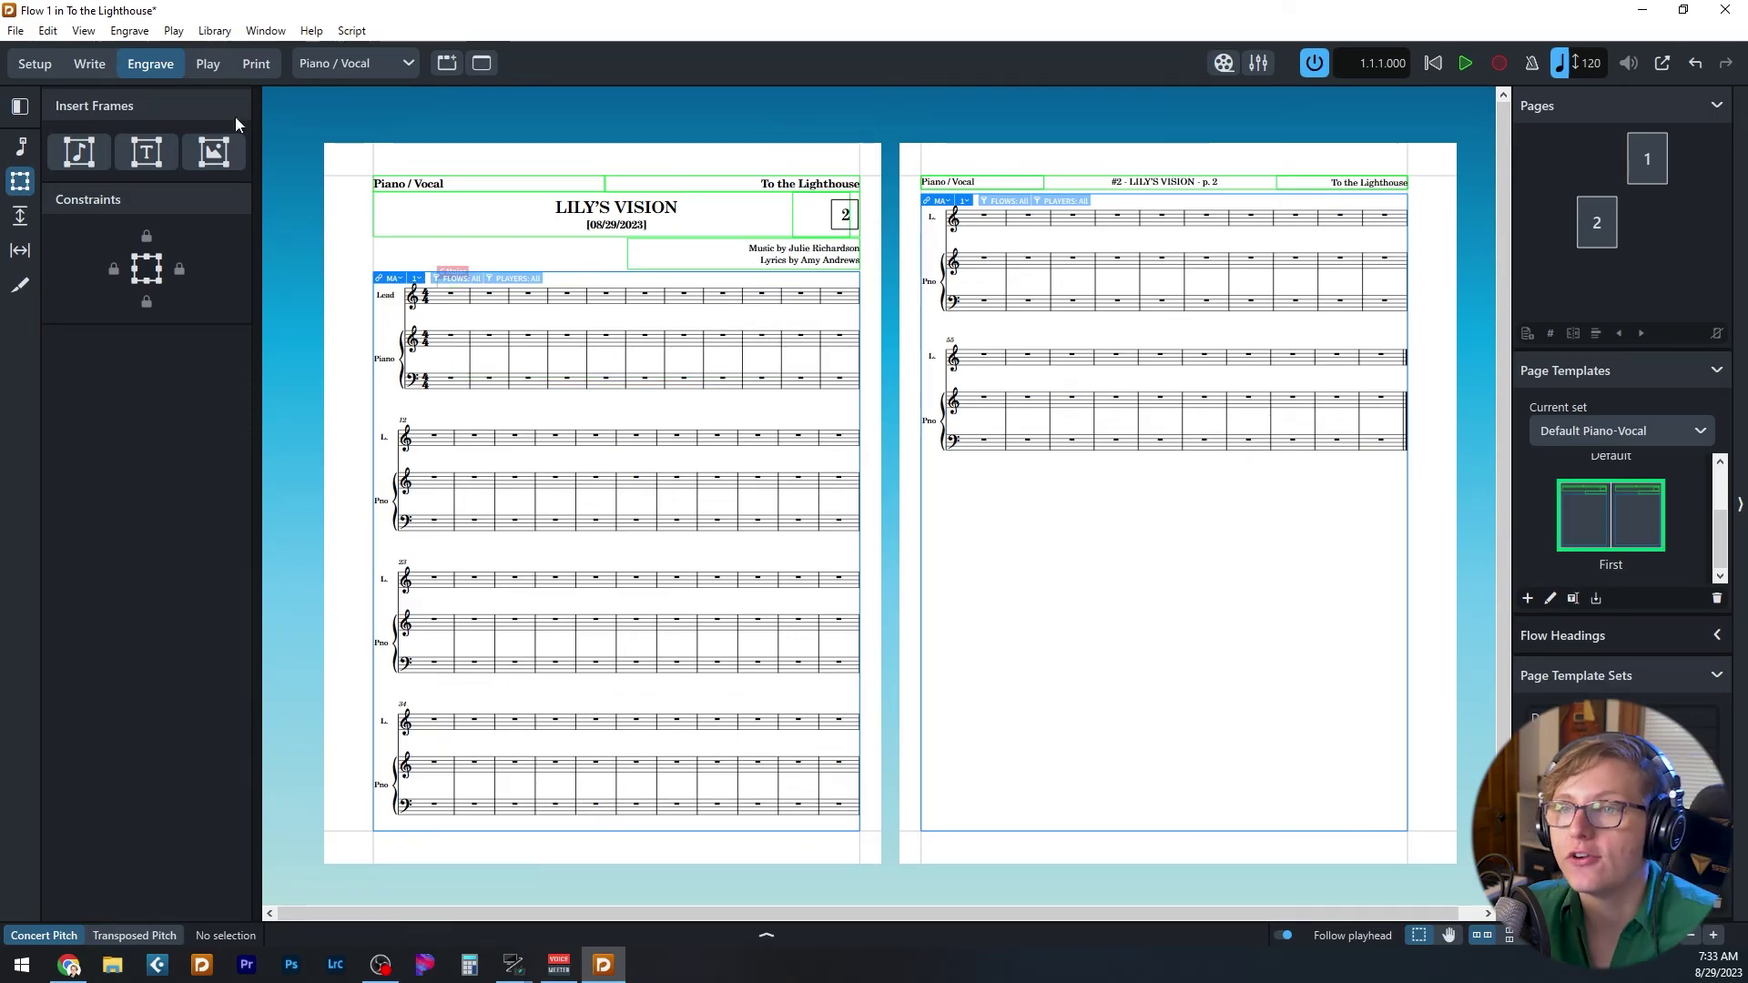
- Switch to Setup mode and review the project-level Project Info
{"action": "left_click", "coordinate": [35, 63]}
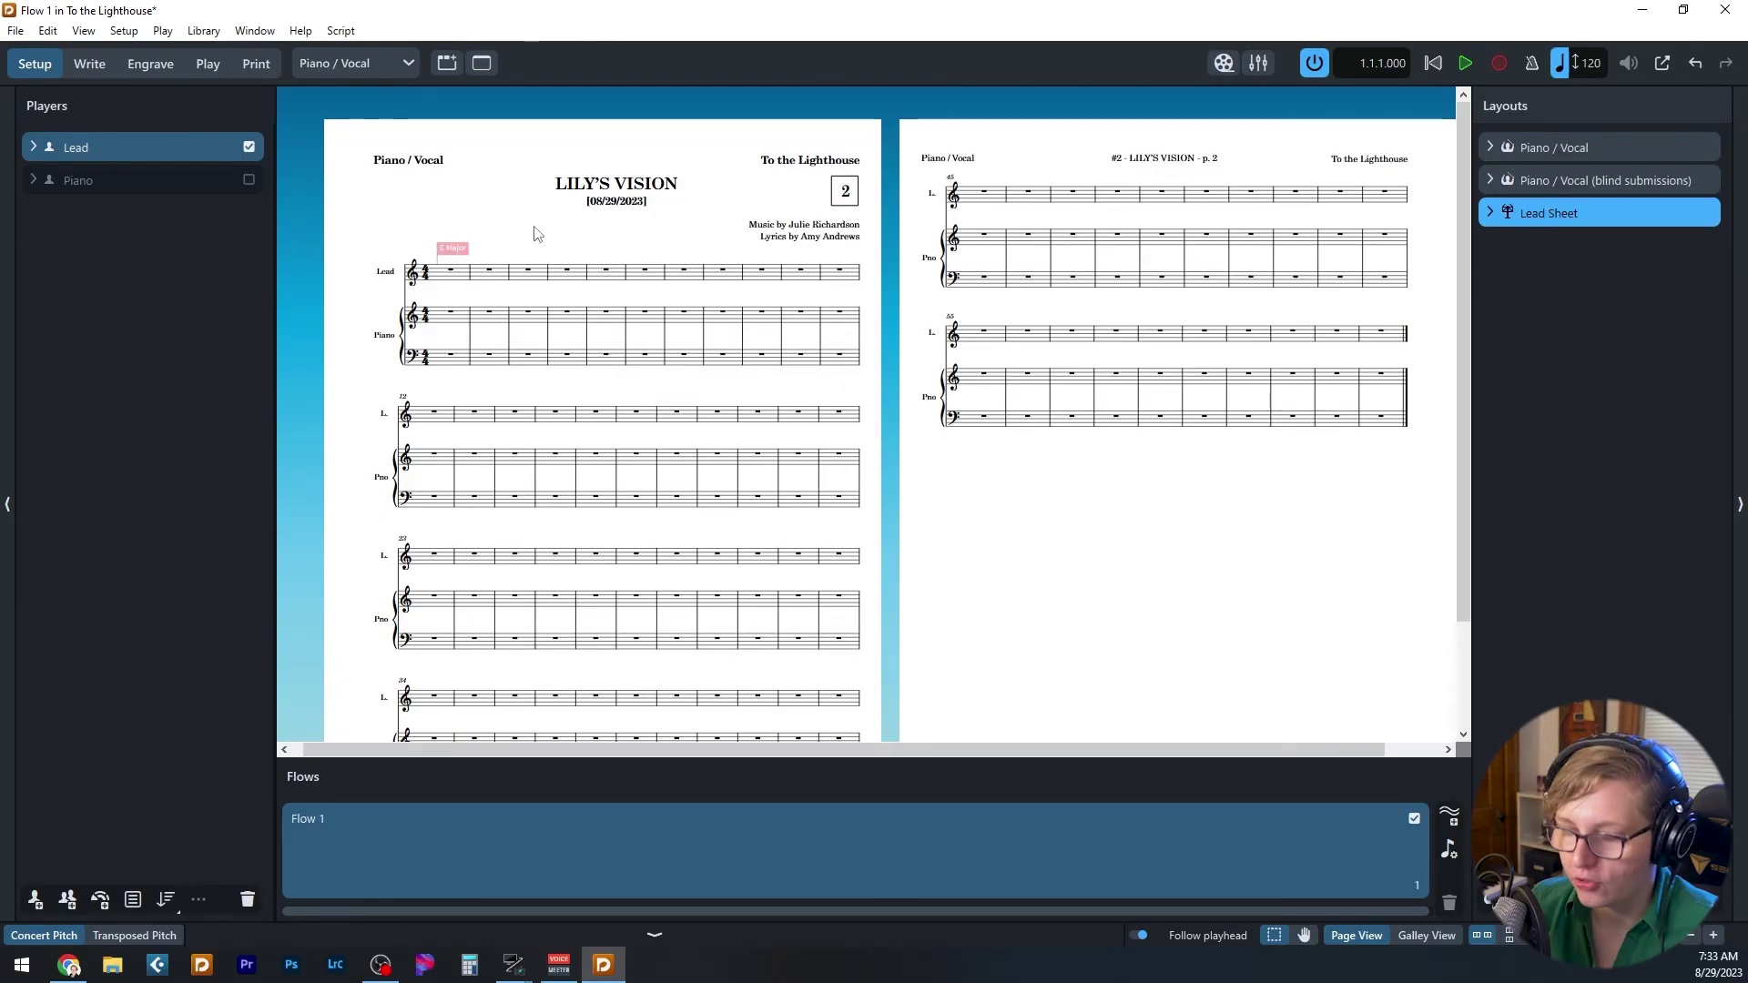
{"action": "key", "text": "ctrl+i"}
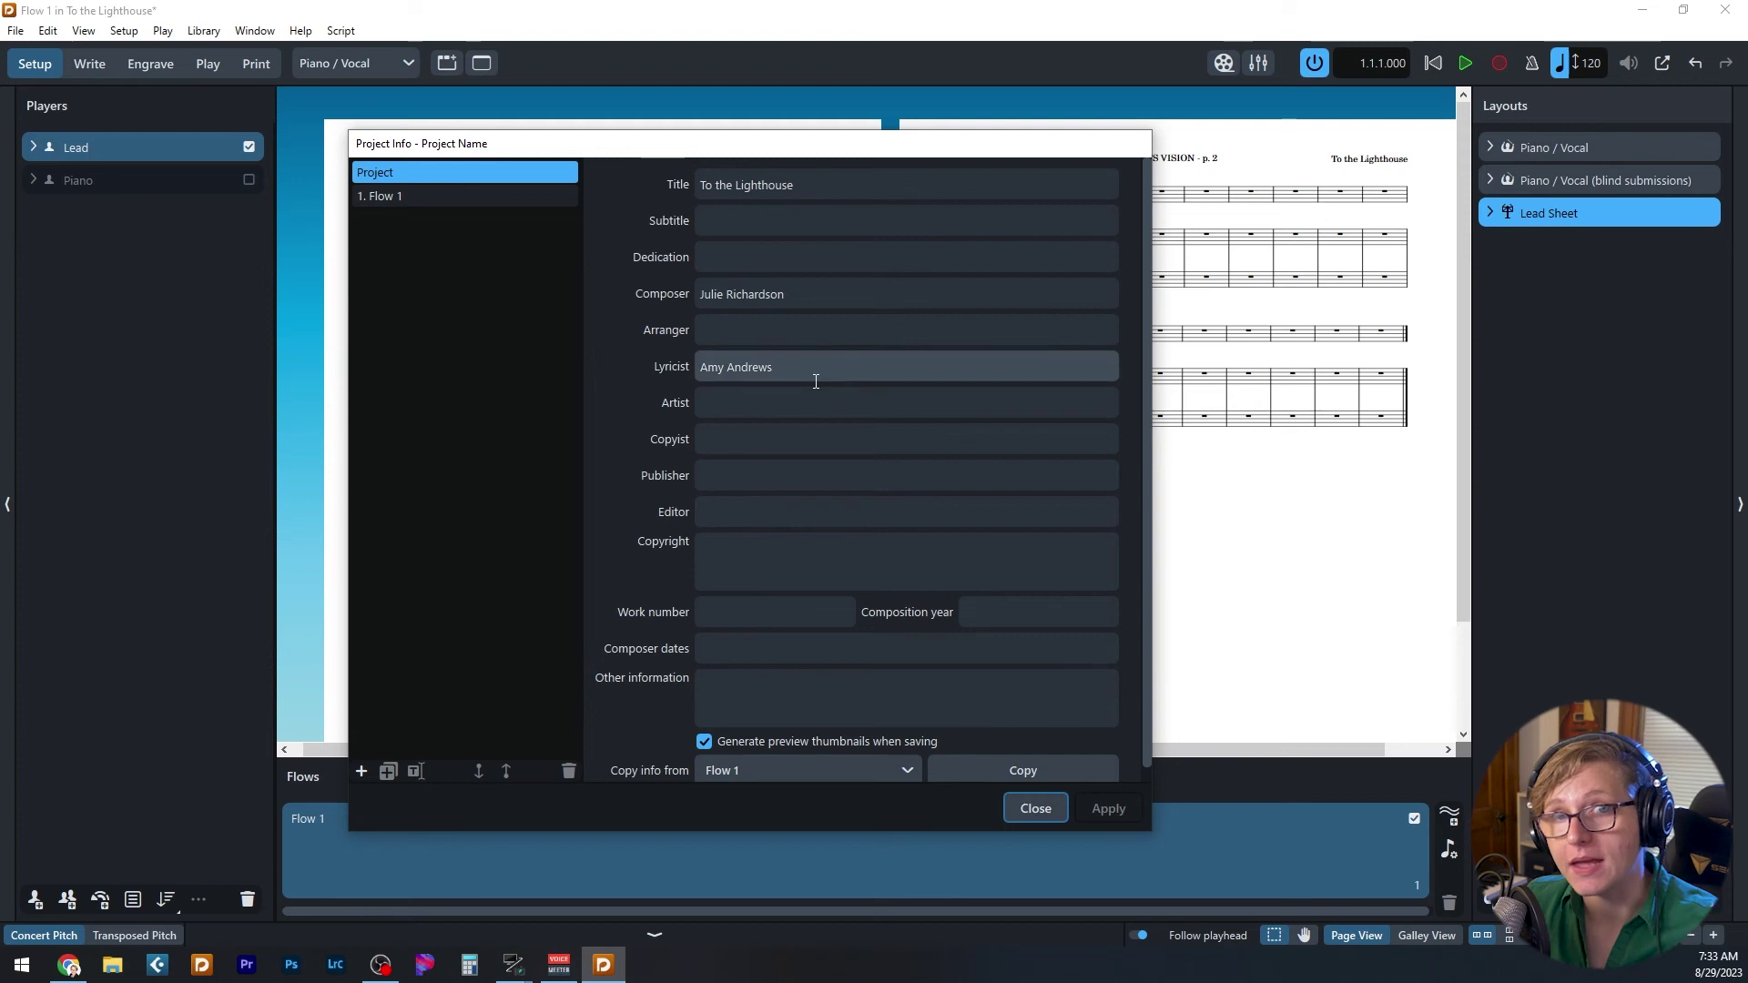
{"action": "left_click", "coordinate": [1037, 807]}
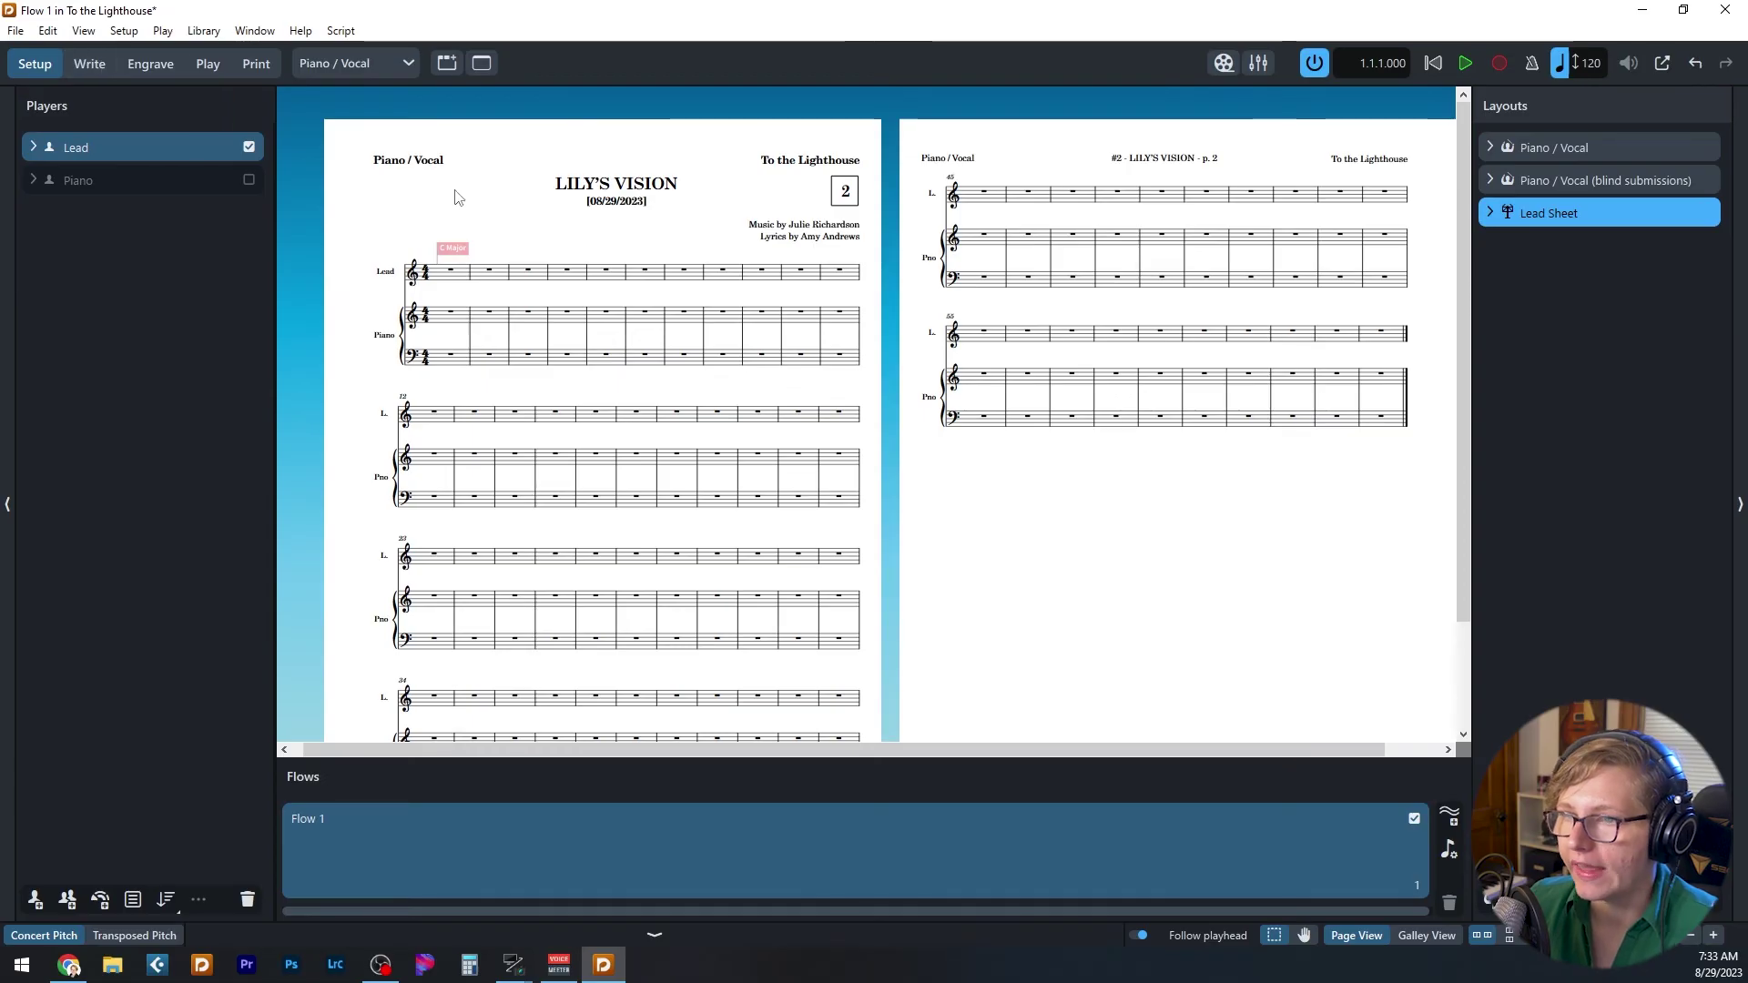
- Review the Piano / Vocal layout's page setup in Layout Options, then return to Engrave mode
{"action": "key", "text": "ctrl+shift+l"}
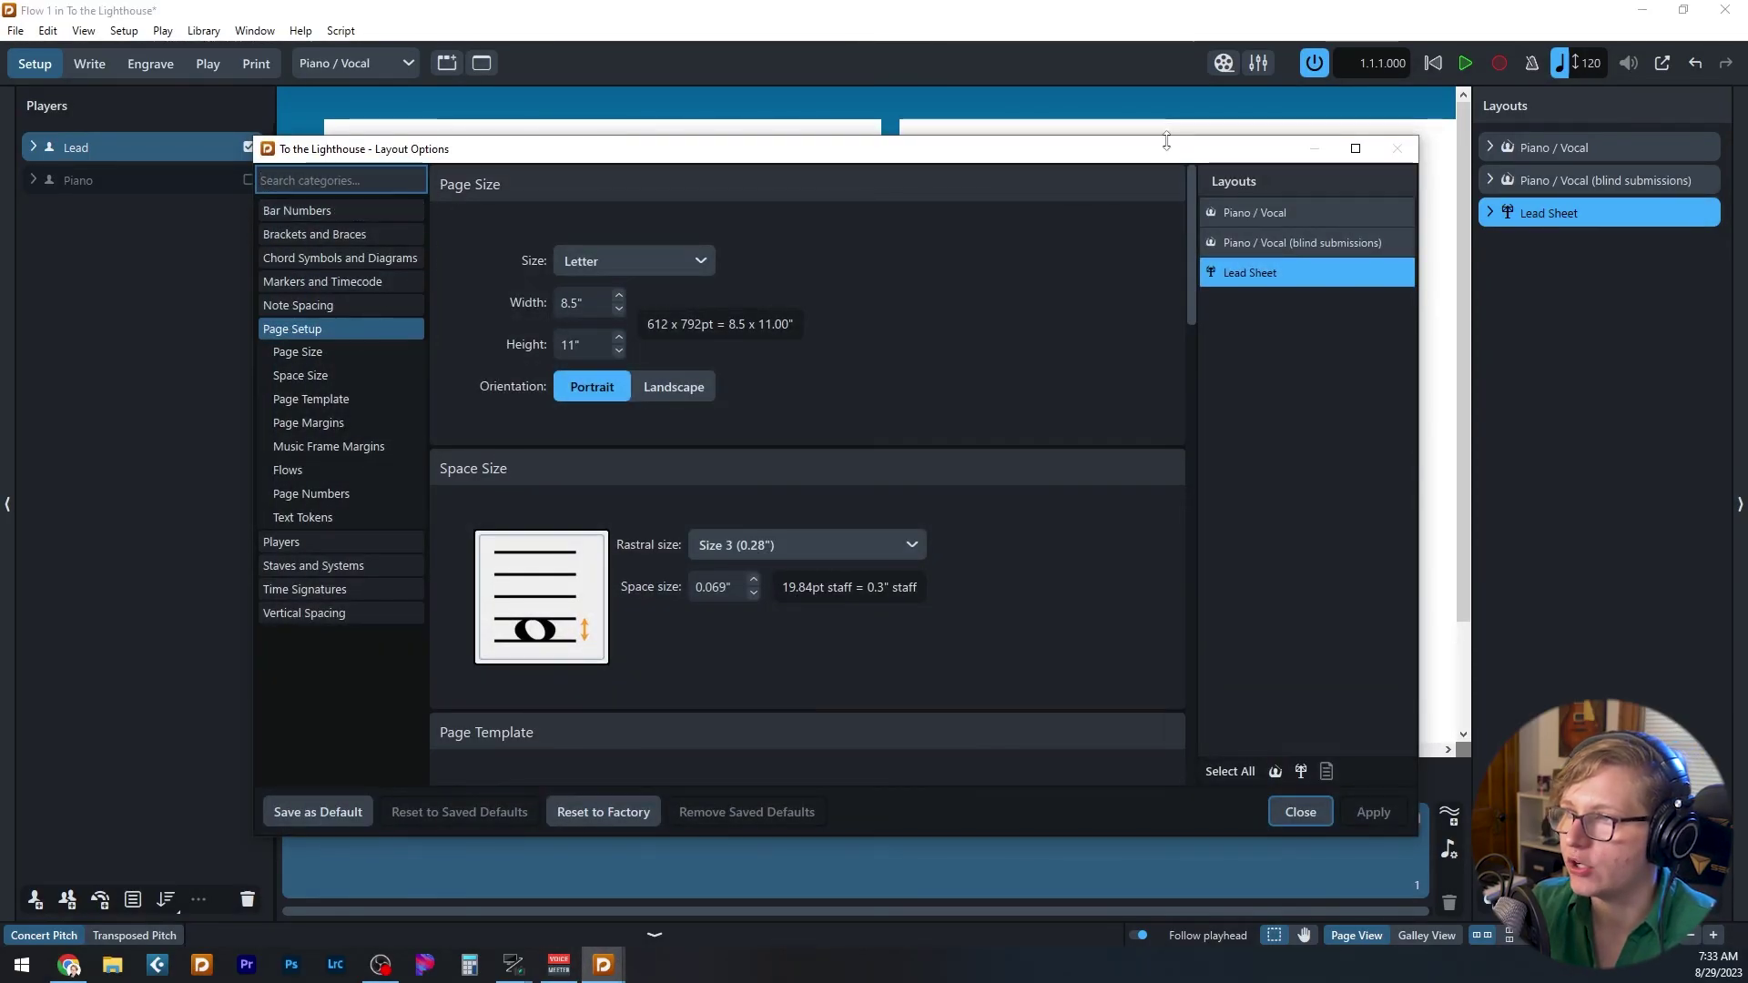
{"action": "left_click", "coordinate": [1279, 213]}
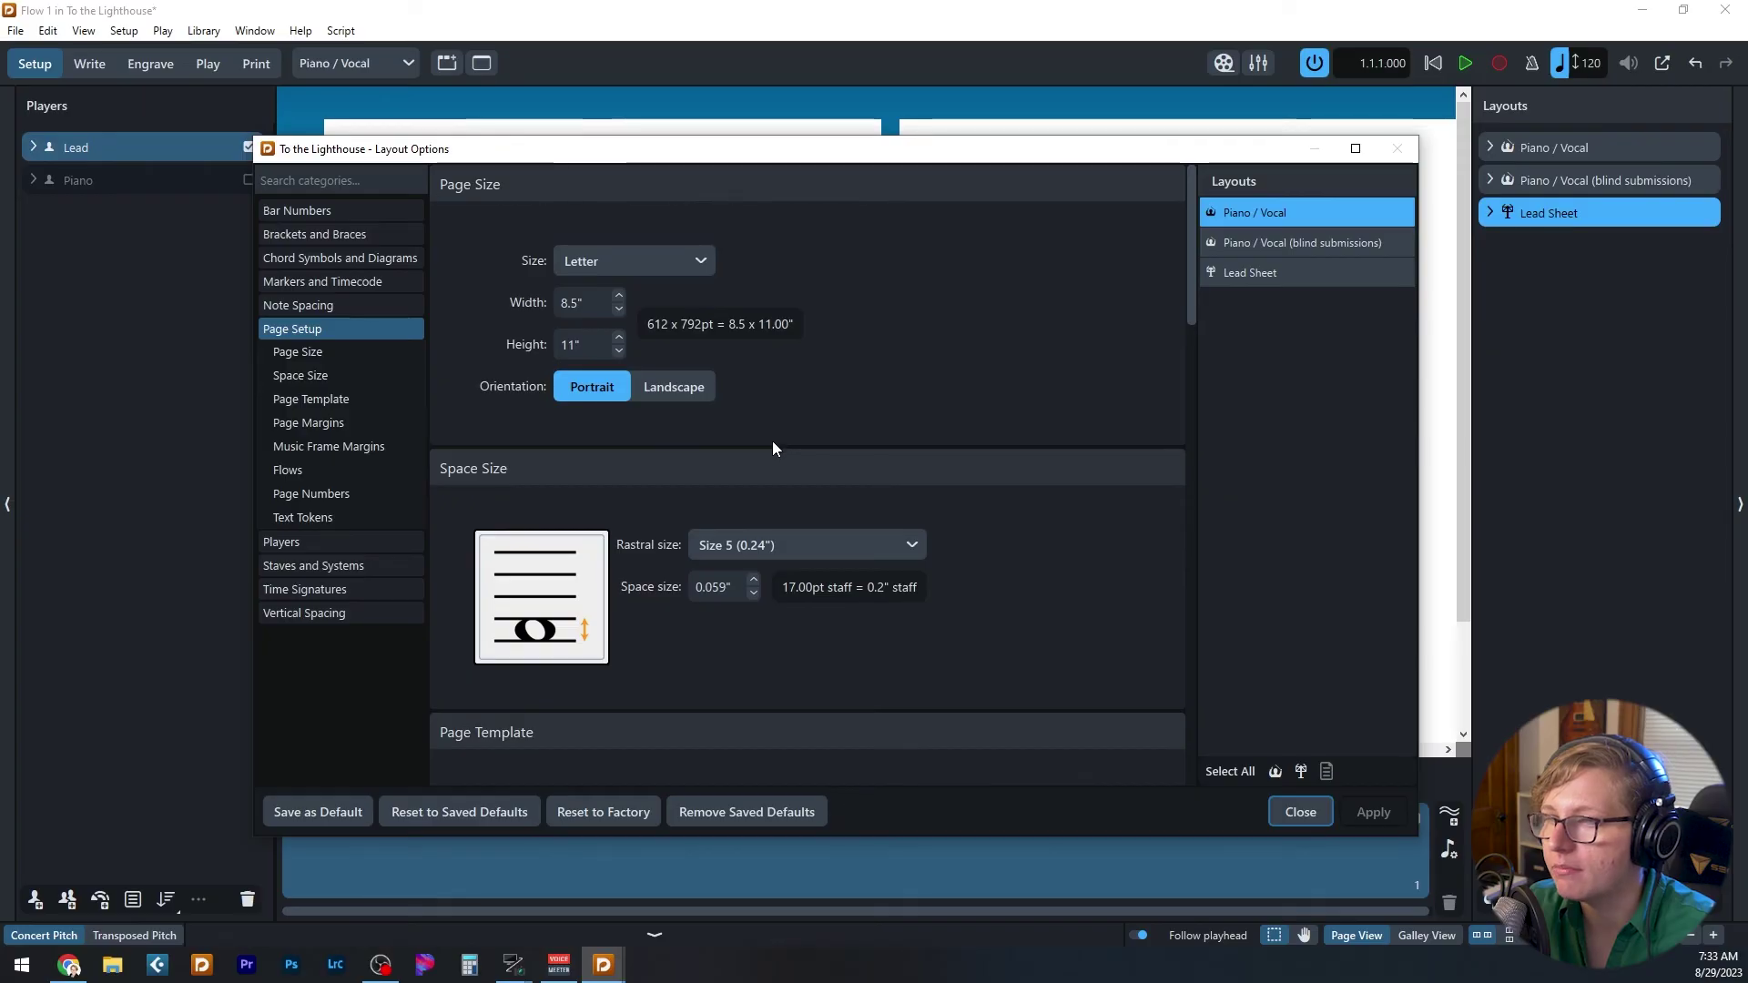
{"action": "key", "text": "Escape"}
{"action": "left_click", "coordinate": [151, 64]}
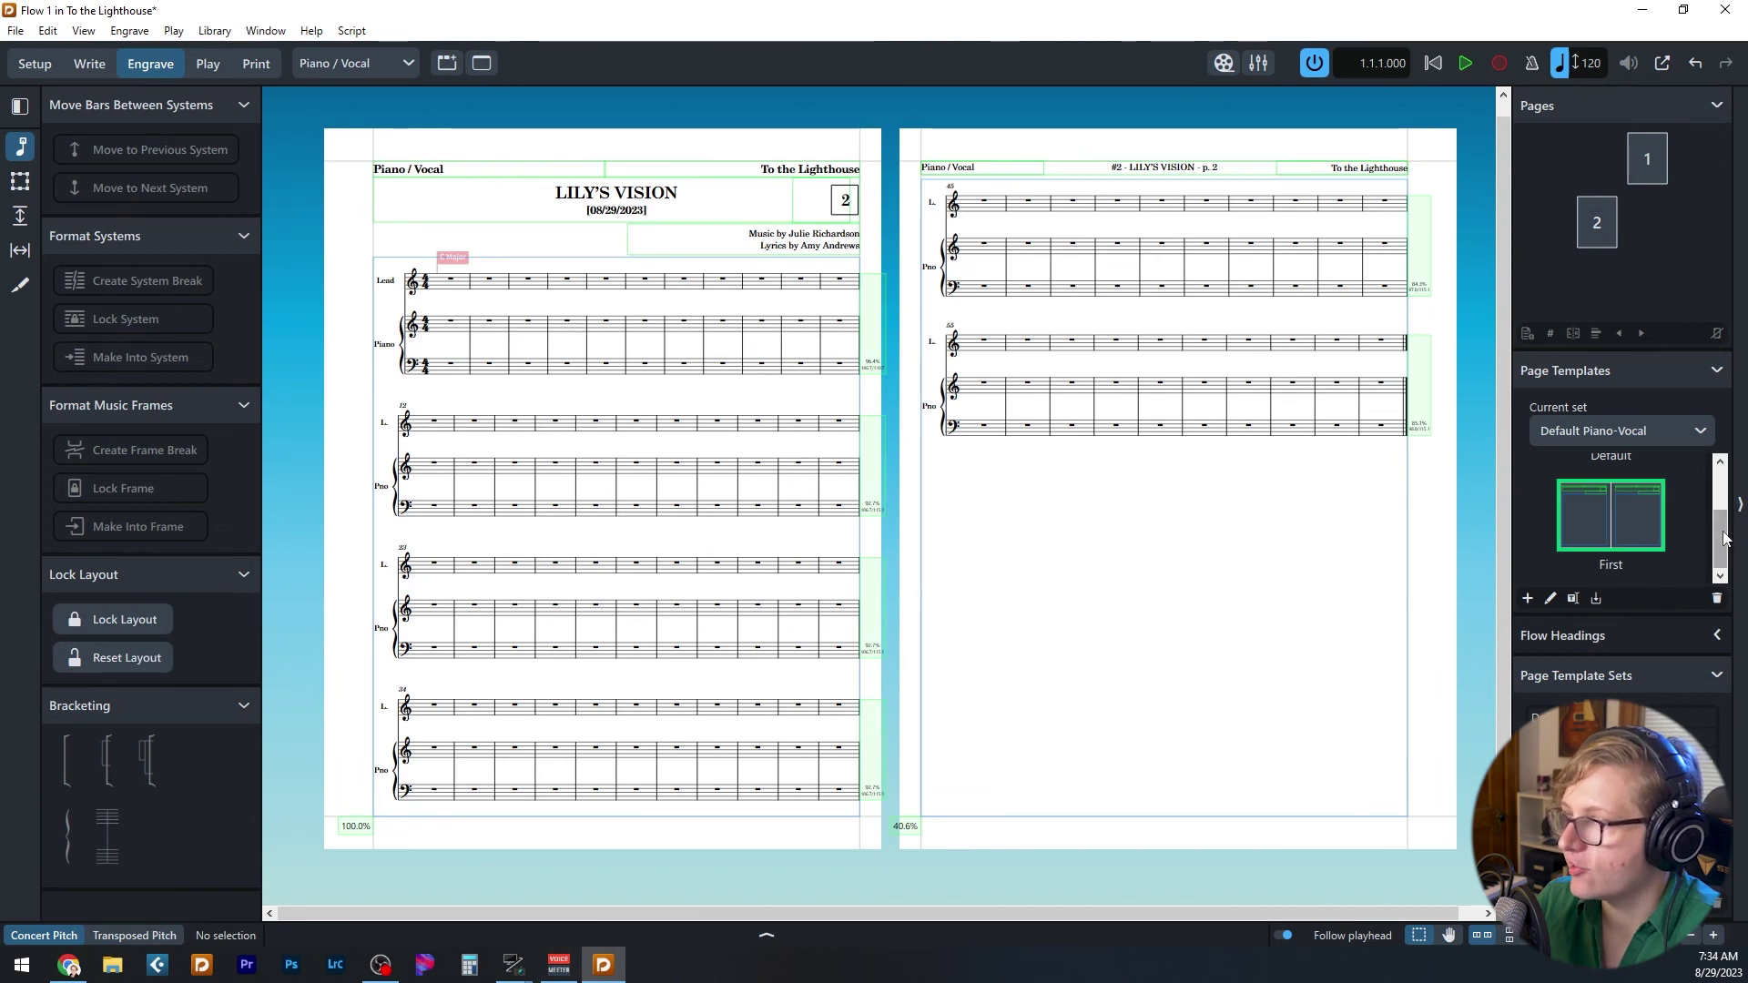
- Set up a project template in category Songwriting named 230829_Test Template, preserving flows and project info
{"action": "scroll", "coordinate": [1560, 490], "scroll_direction": "up", "scroll_amount": 2}
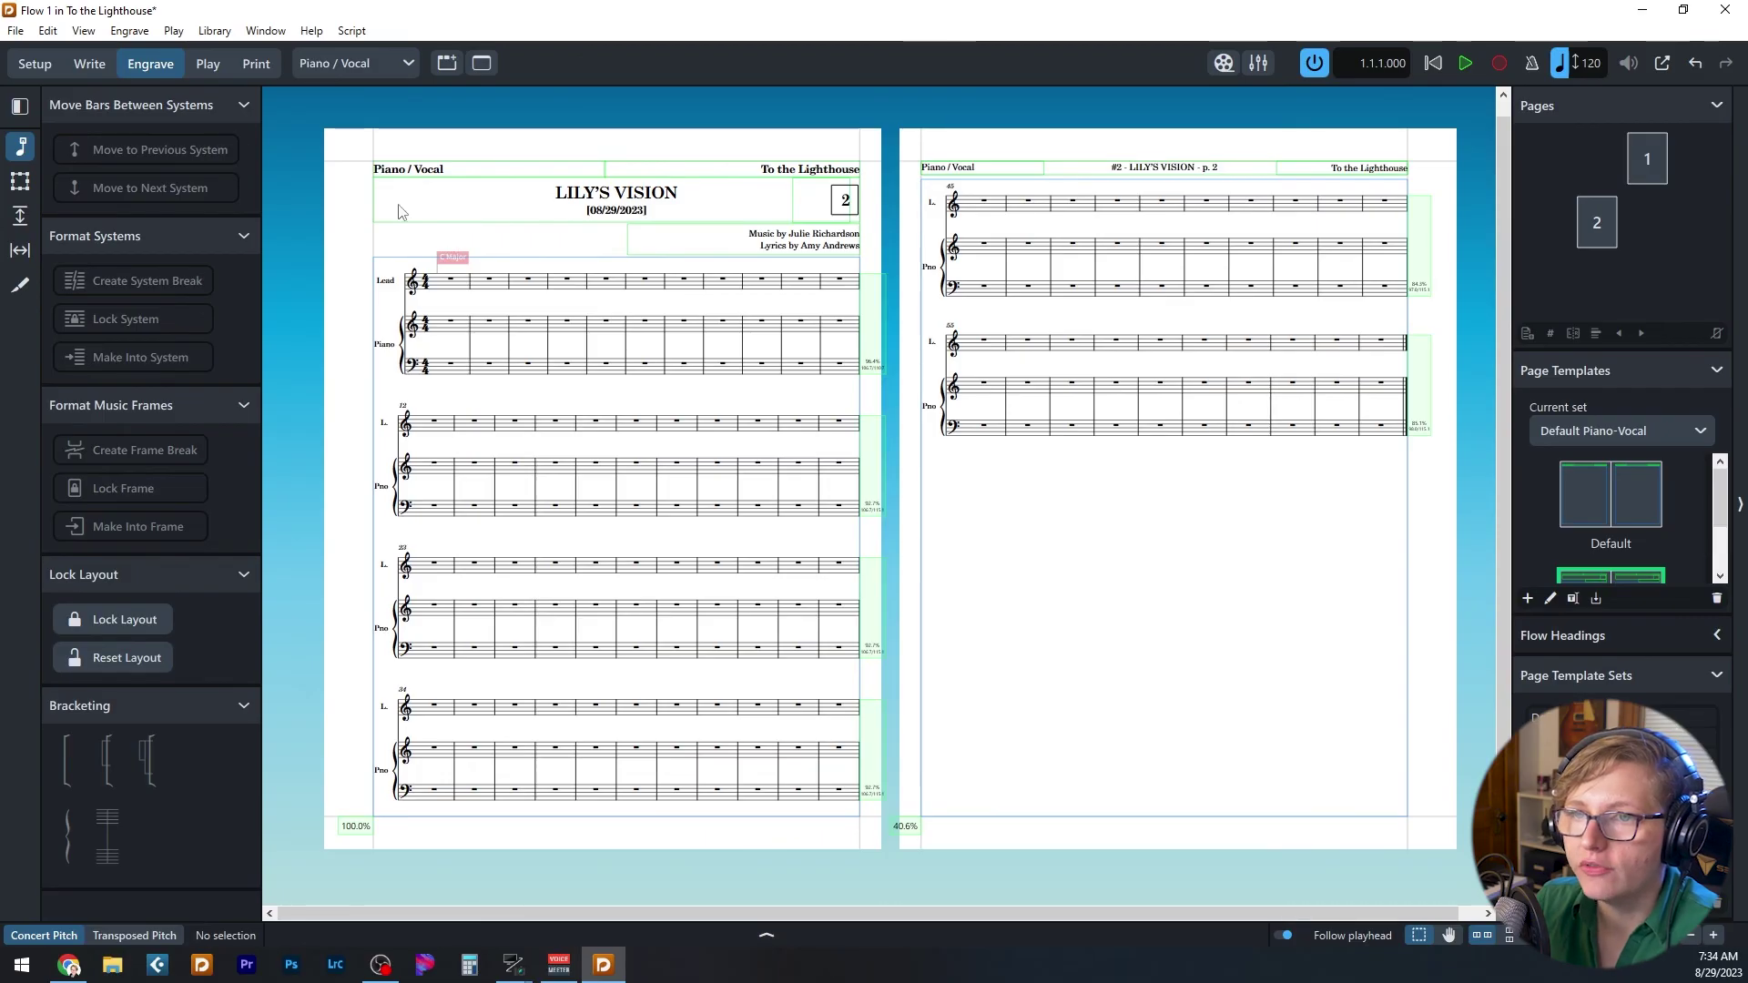
{"action": "left_click", "coordinate": [15, 30]}
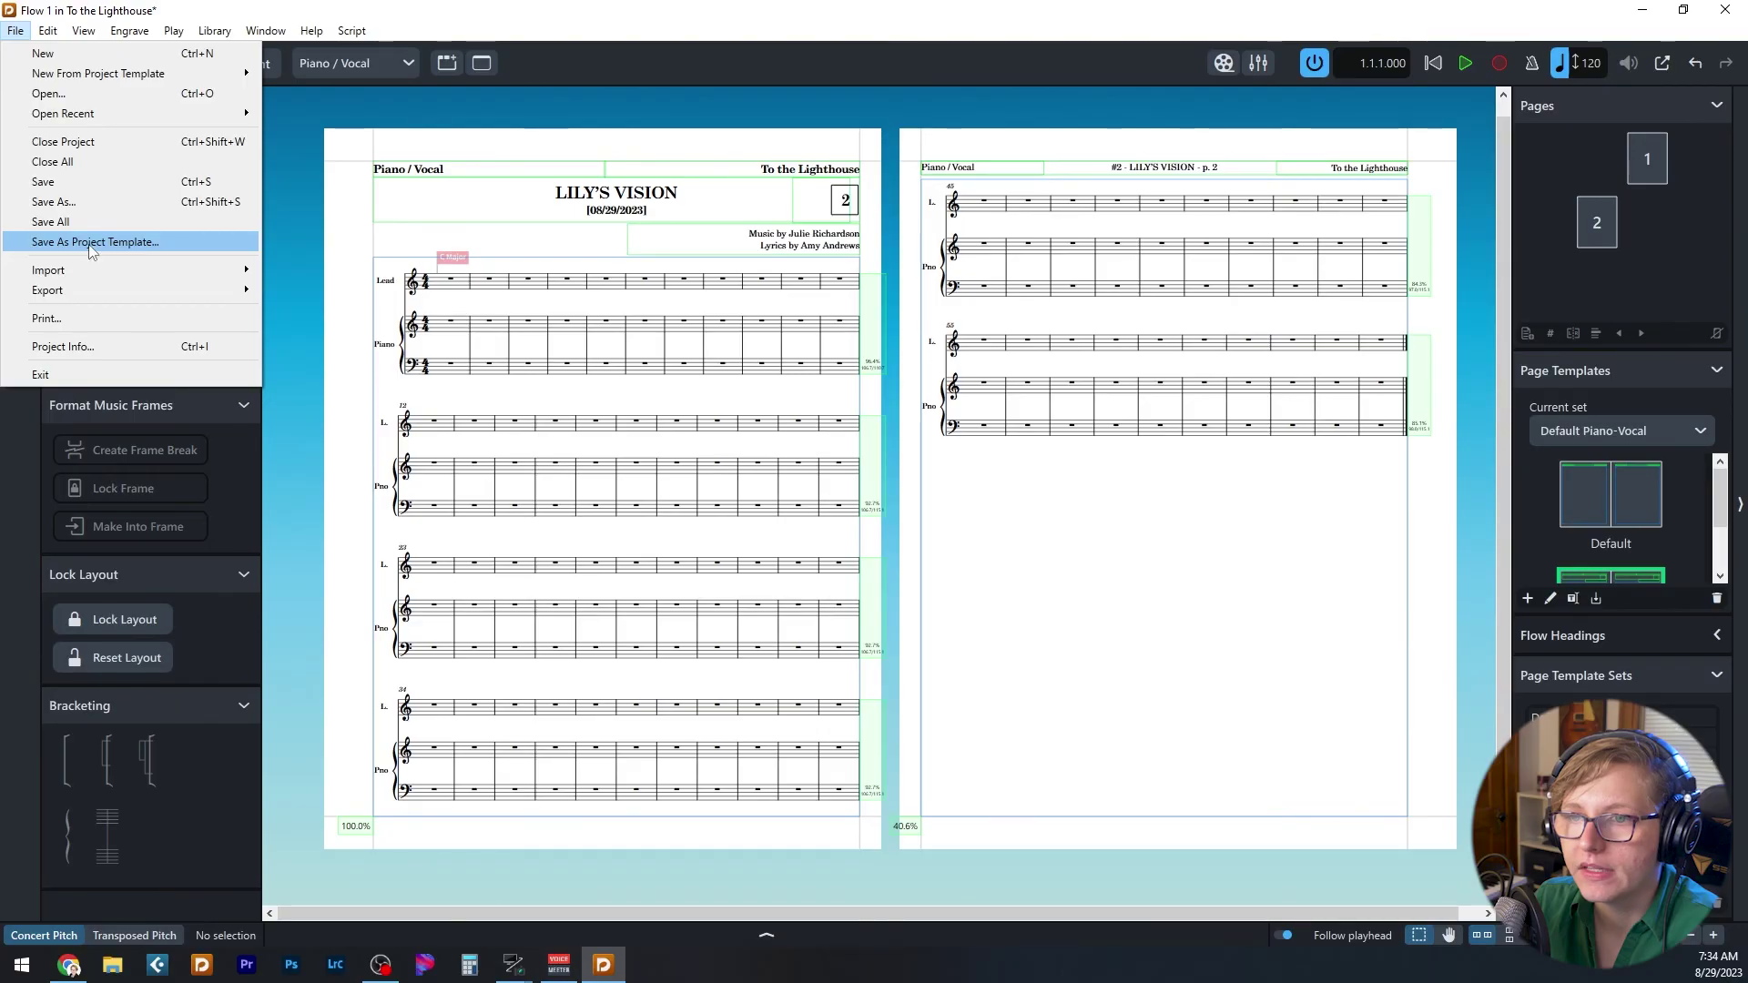
{"action": "key", "text": "Escape"}
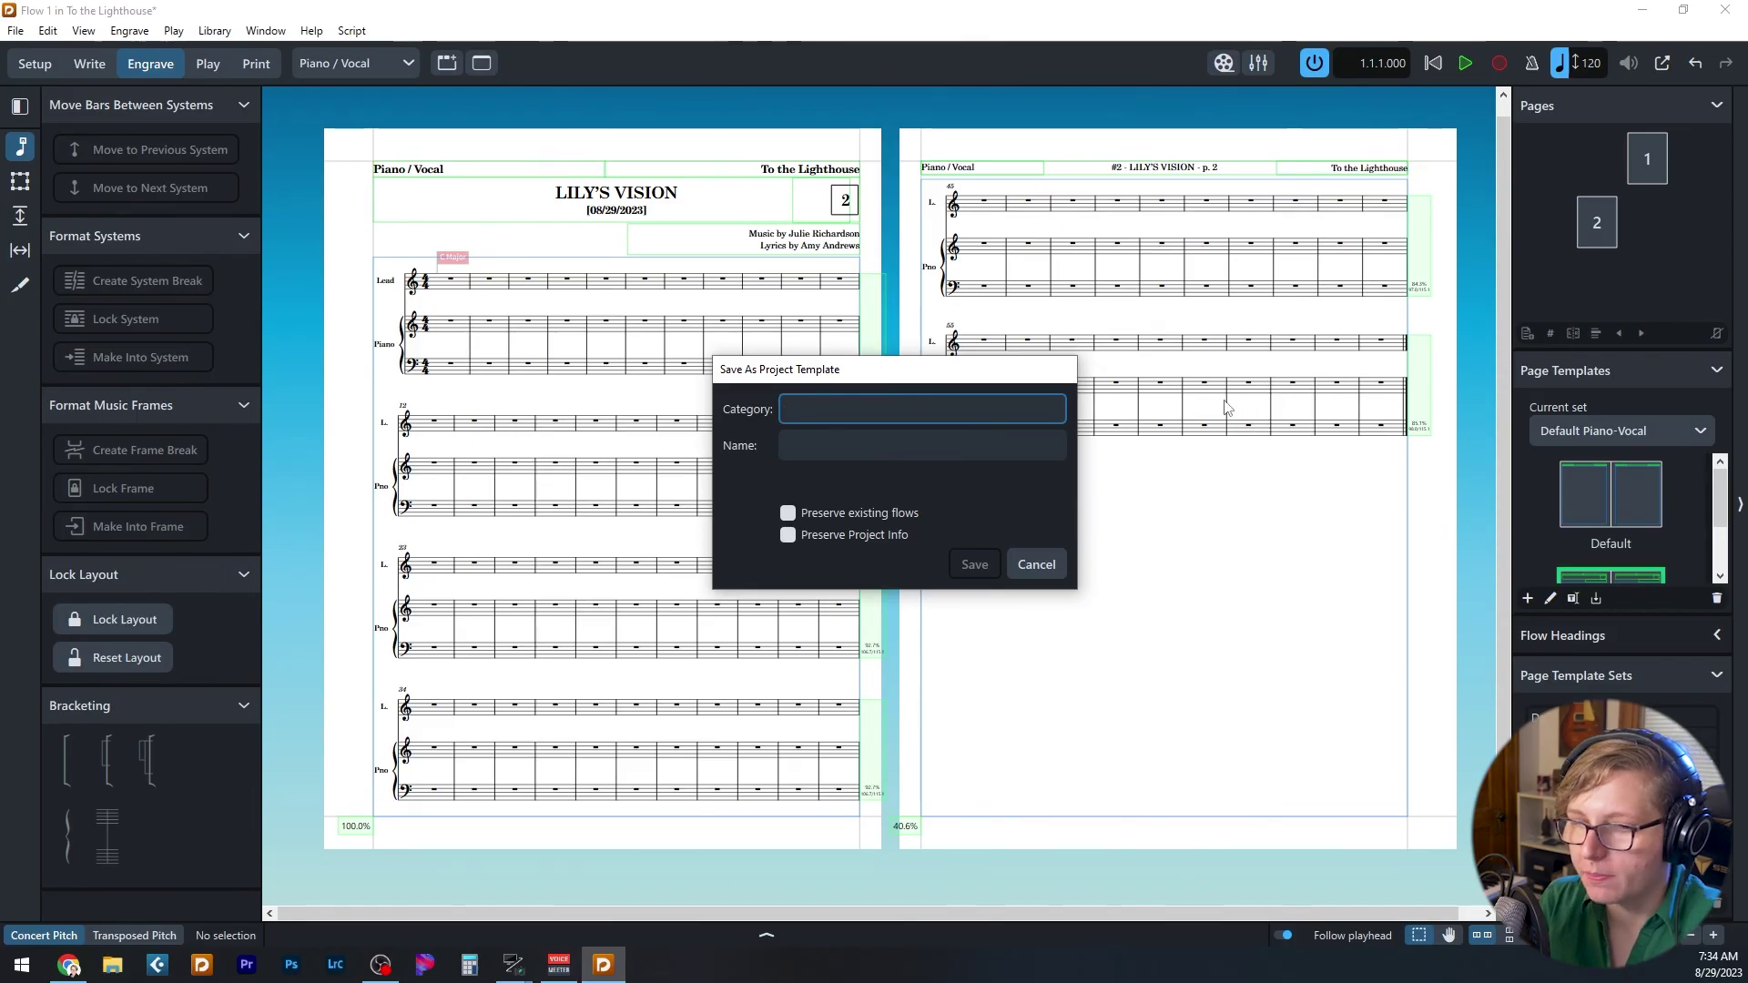
{"action": "type", "text": "Song"}
{"action": "type", "text": "writing"}
{"action": "key", "text": "Tab"}
{"action": "type", "text": "230829_Test Template"}
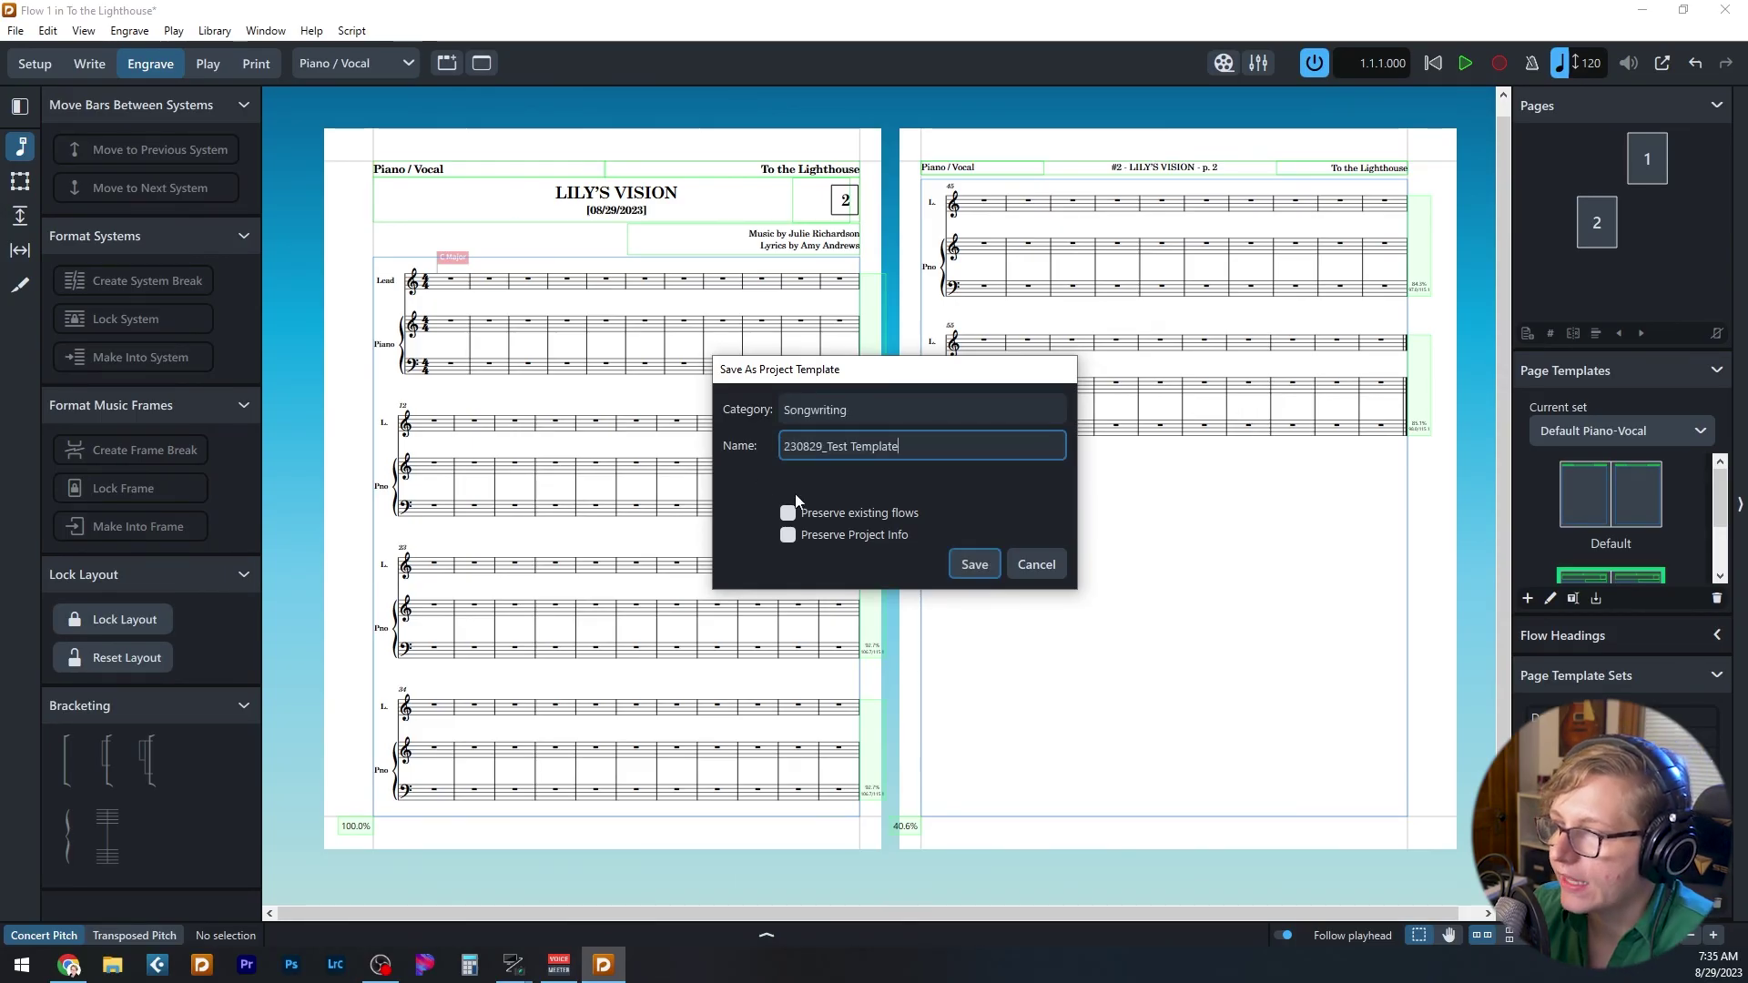
{"action": "left_click", "coordinate": [787, 515]}
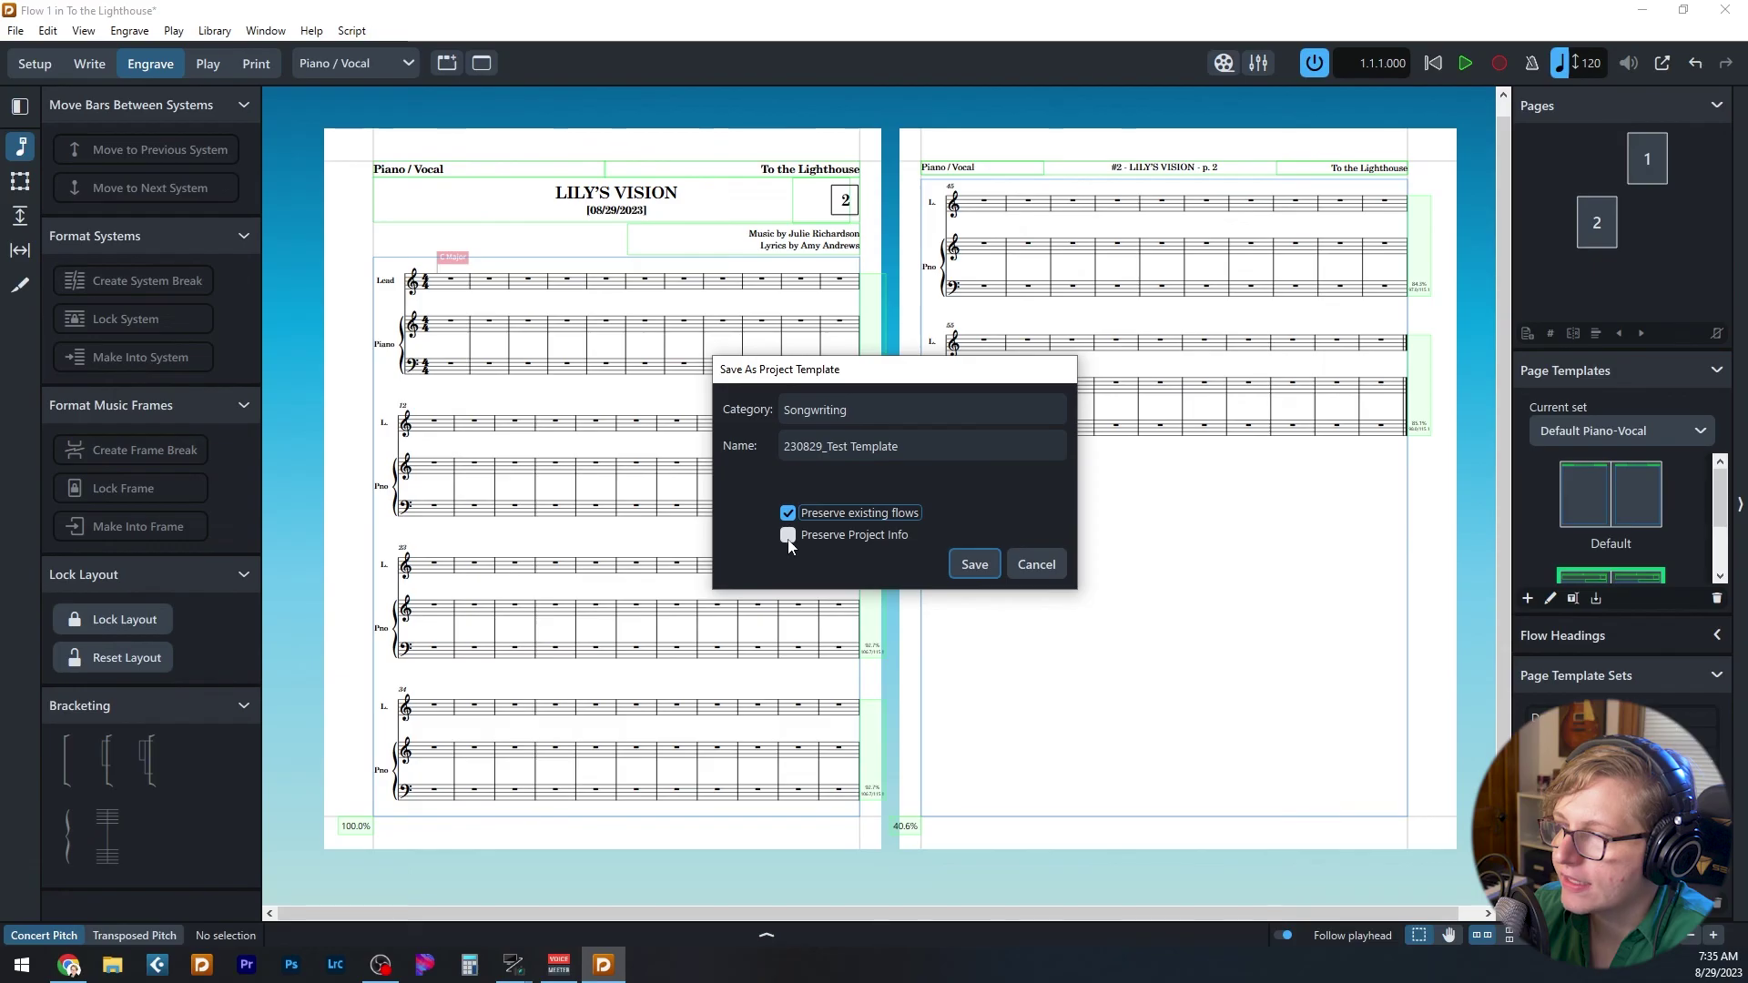
{"action": "left_click", "coordinate": [787, 537]}
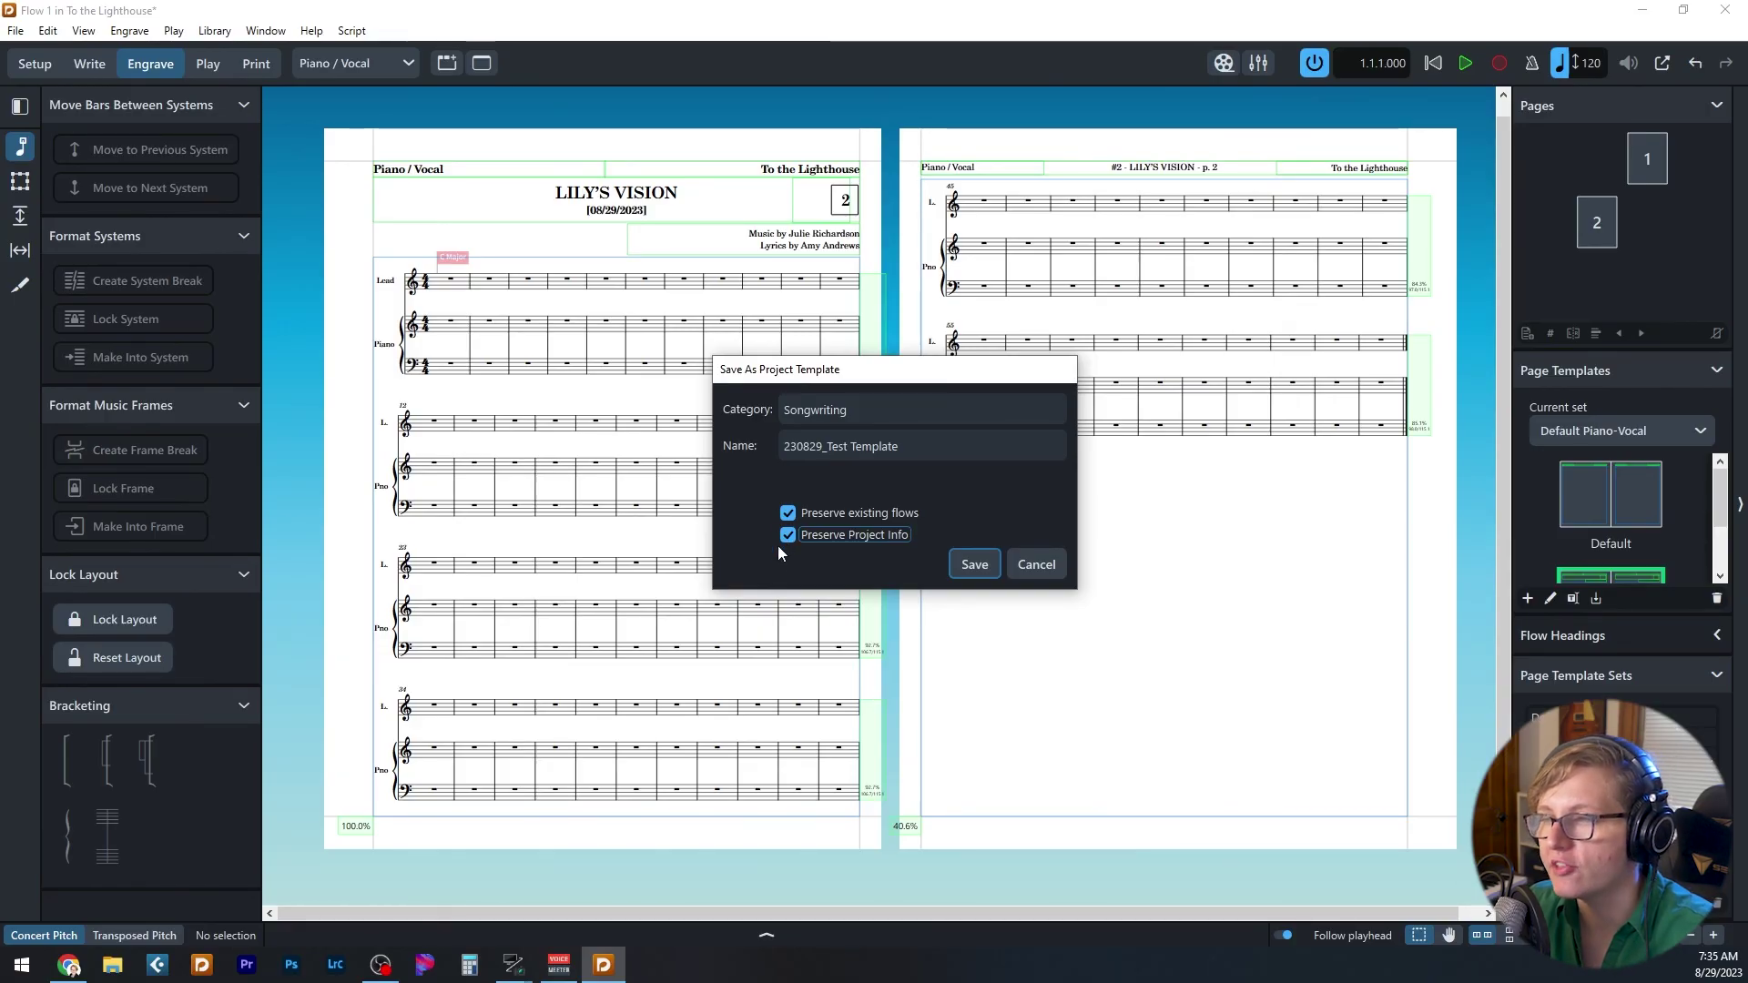
- Save the template, then close the project and discard unsaved changes
{"action": "left_click", "coordinate": [974, 564]}
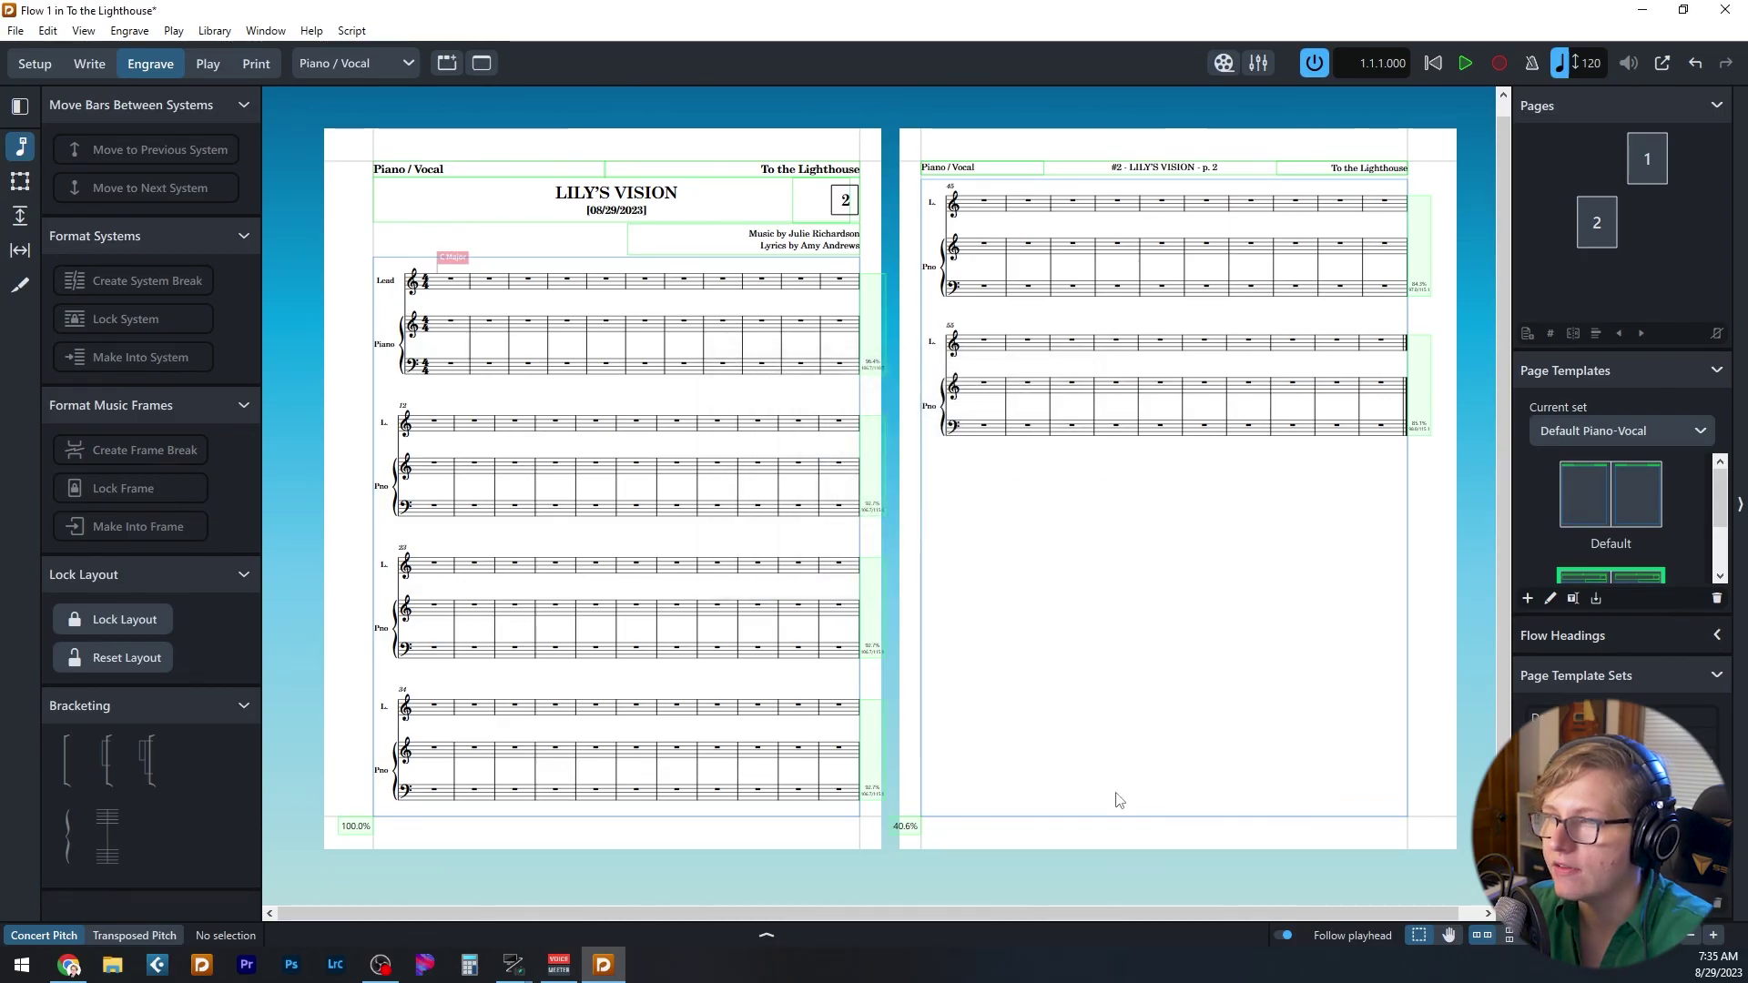
{"action": "key", "text": "ctrl+w"}
{"action": "left_click", "coordinate": [983, 502]}
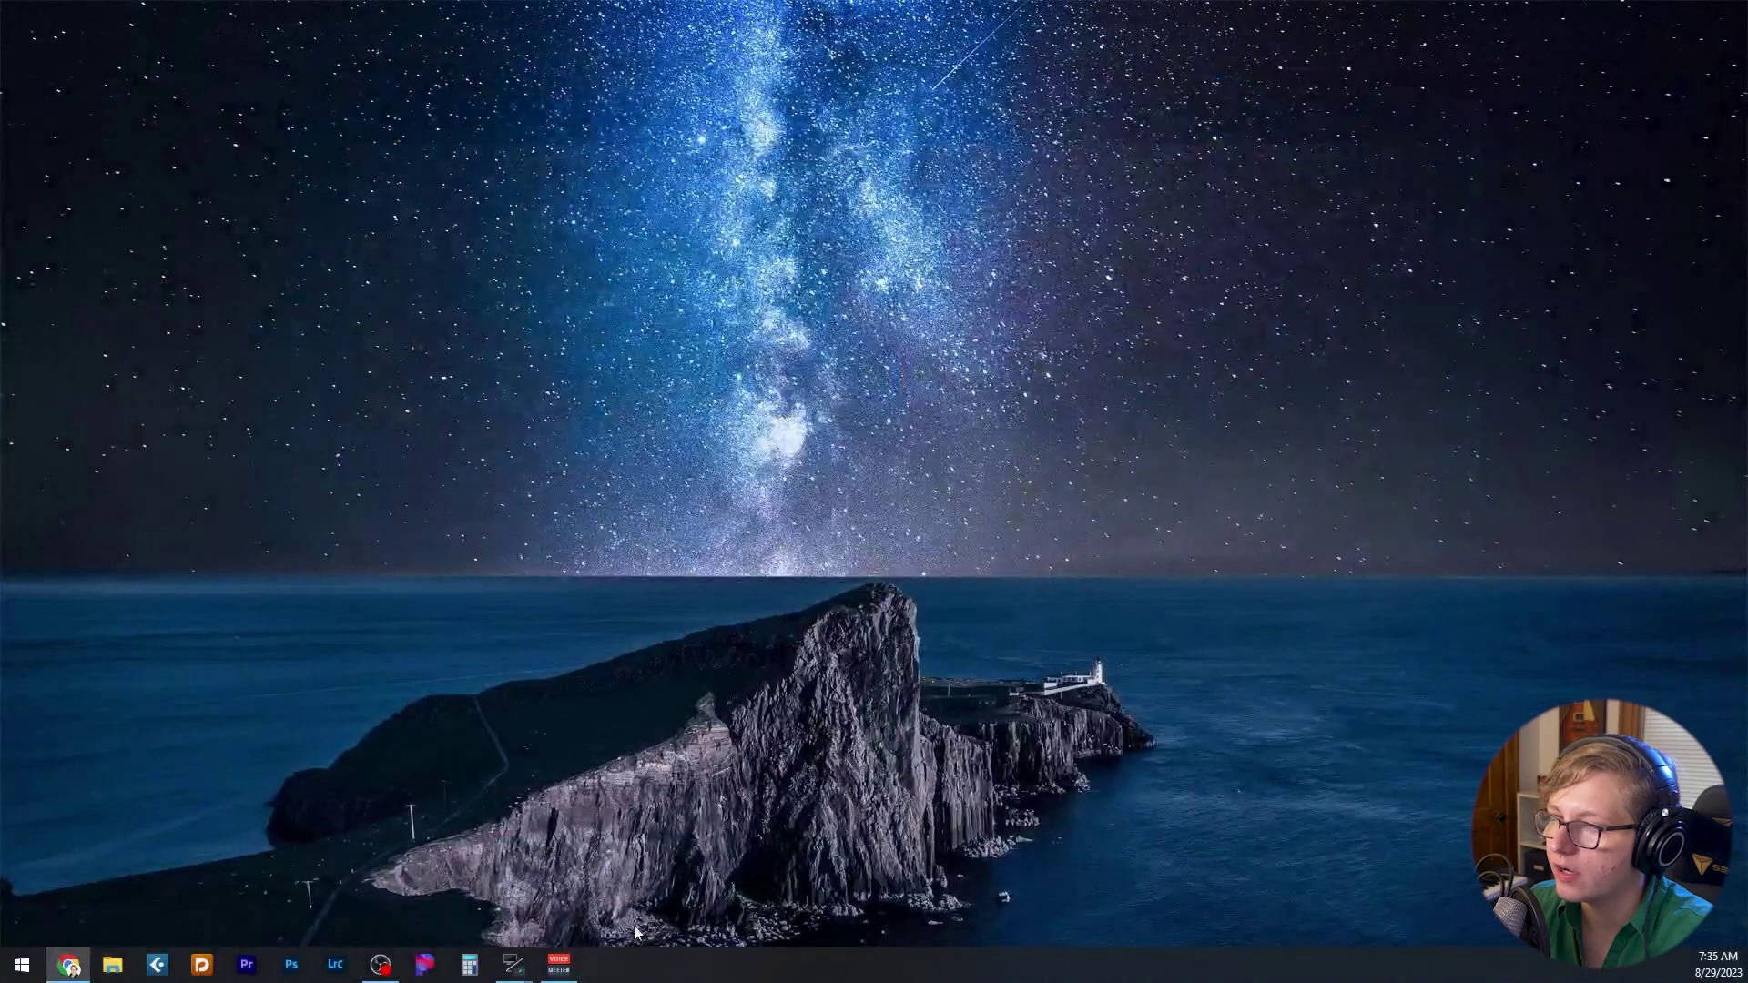
- Create a new project from the Songwriting template 230829_Test Template and zoom in on its header
{"action": "left_click", "coordinate": [423, 670]}
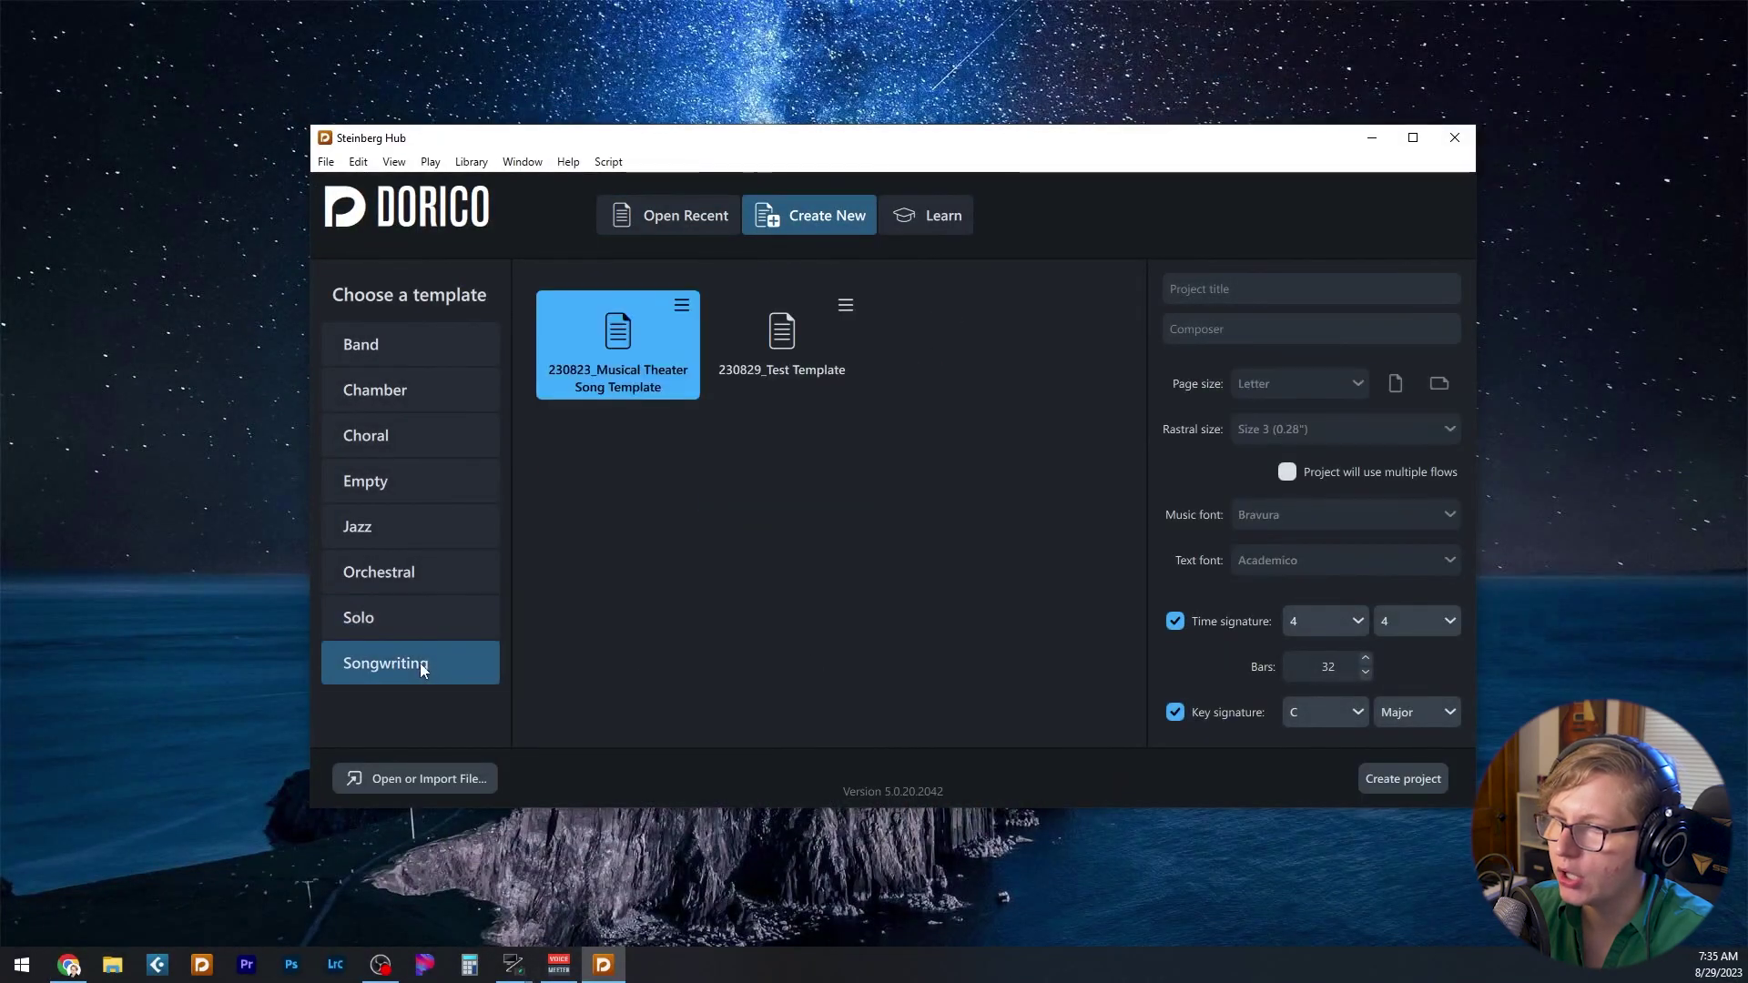
{"action": "left_click", "coordinate": [781, 351]}
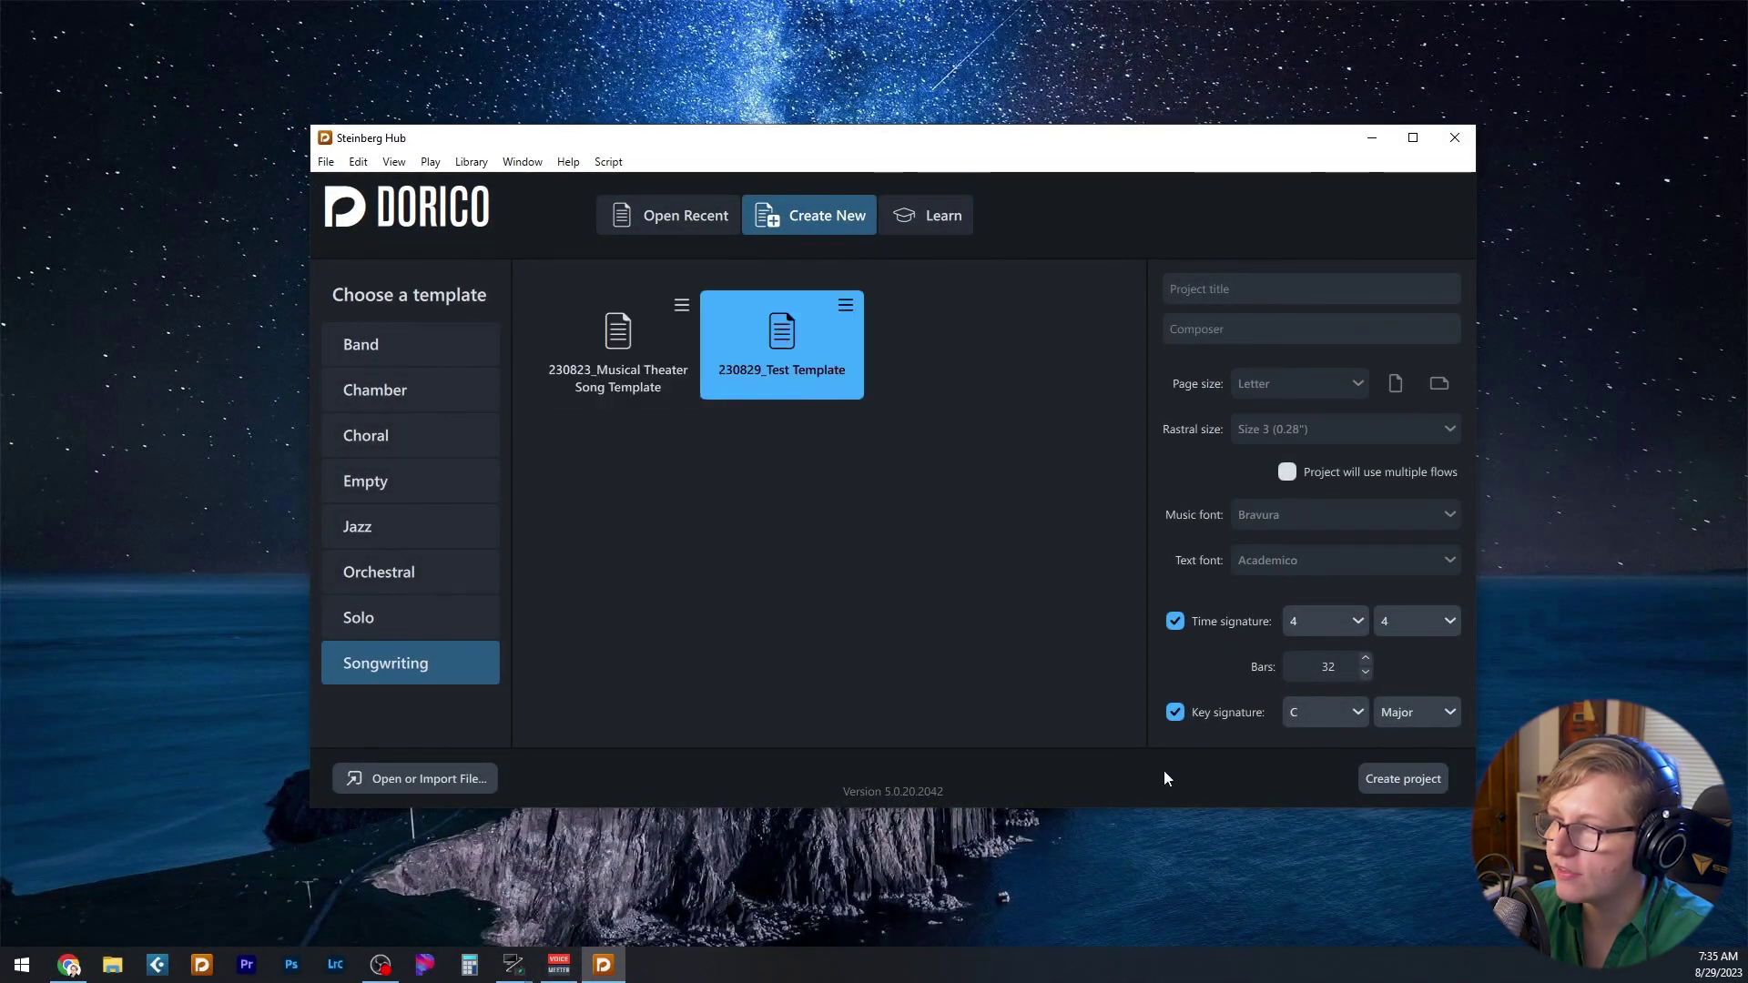
{"action": "left_click", "coordinate": [1385, 783]}
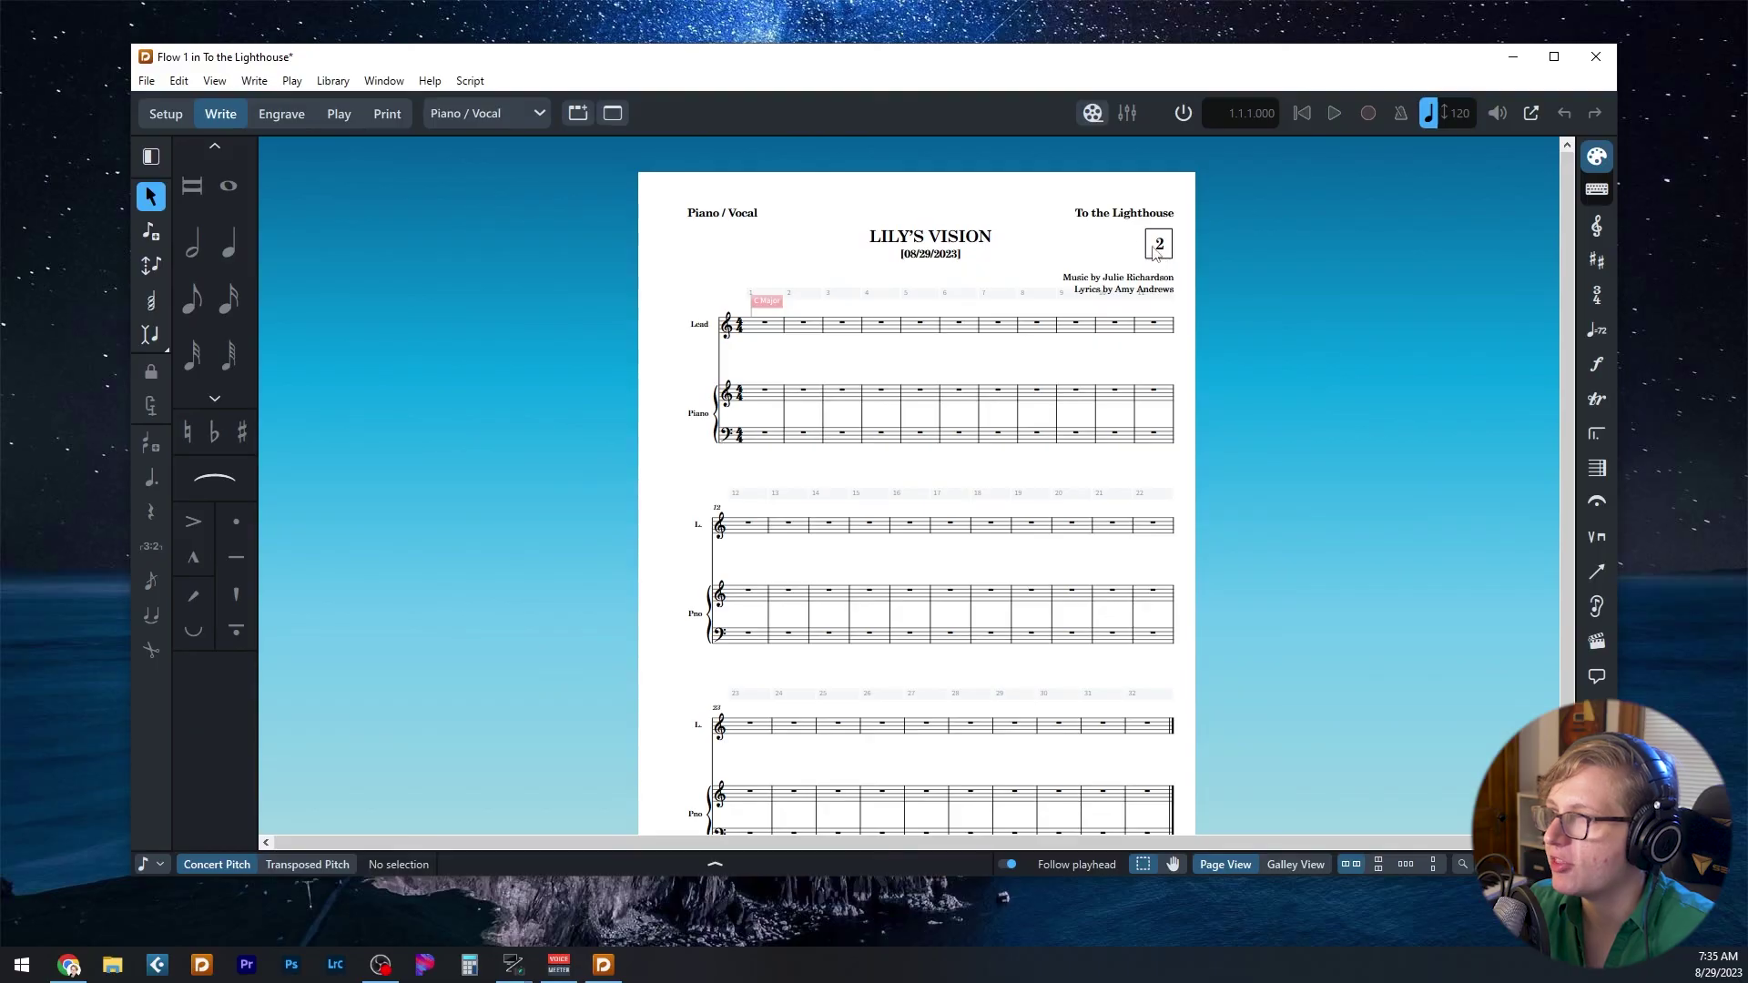
{"action": "scroll", "coordinate": [1138, 219], "scroll_direction": "up", "scroll_amount": 3}
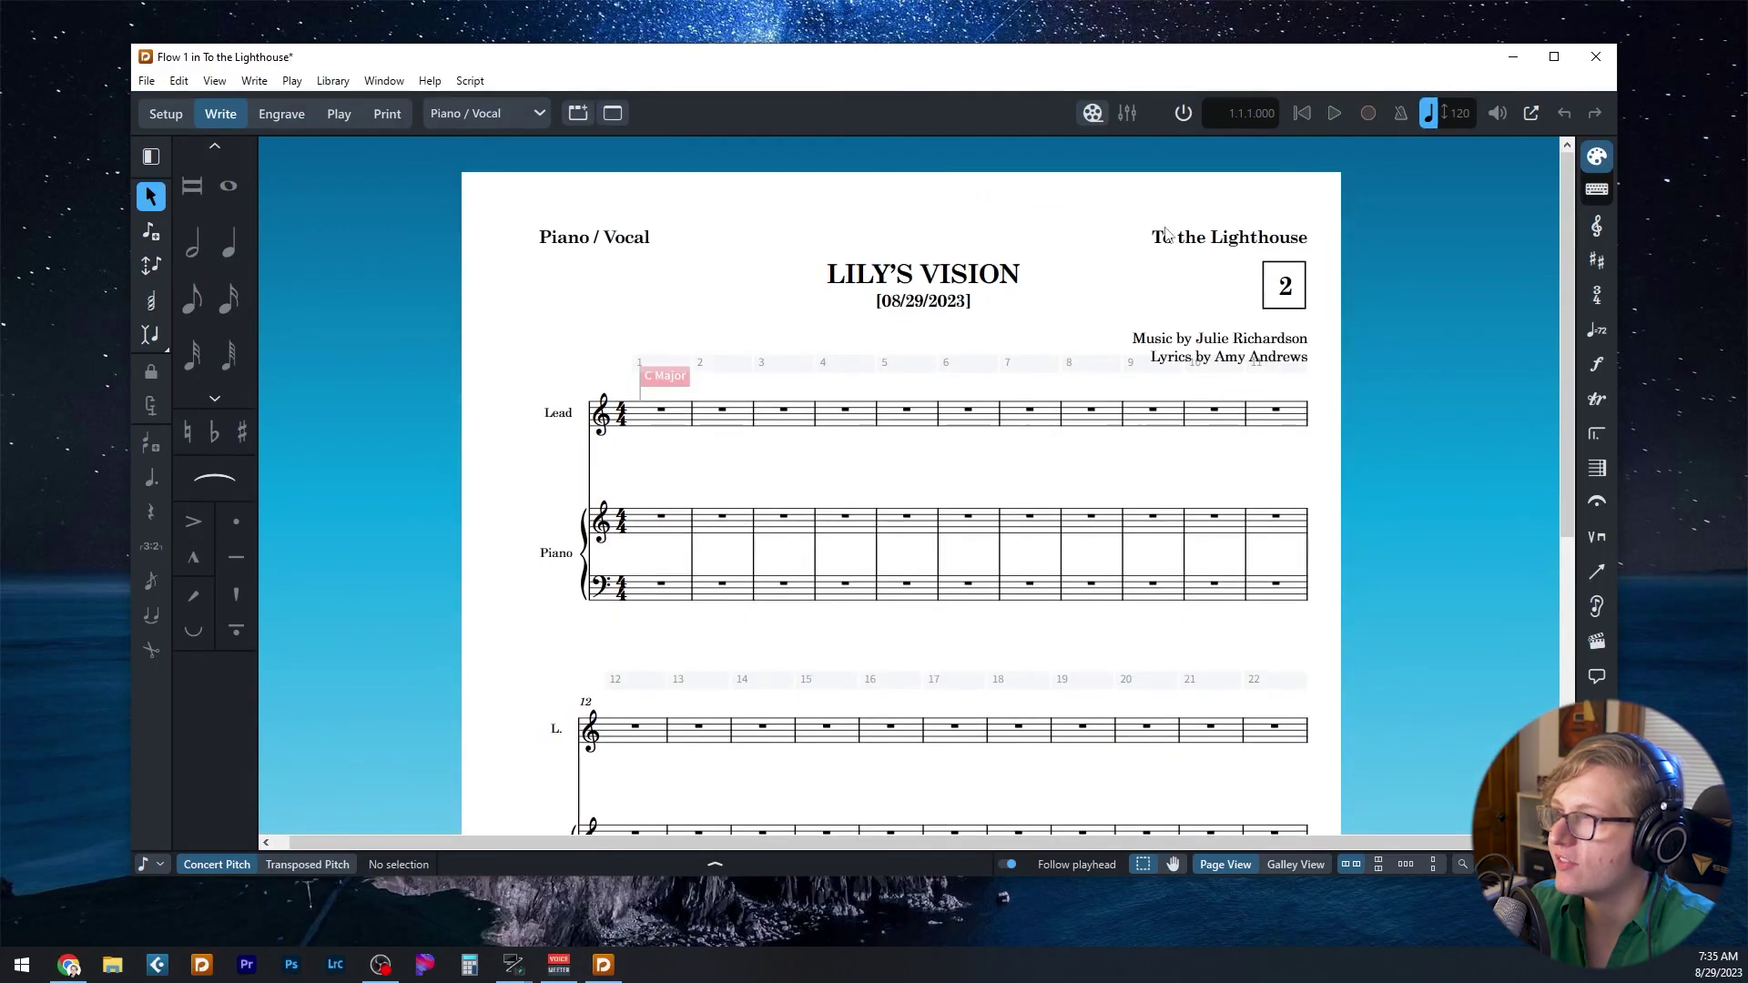
{"action": "key", "text": "ctrl+equal"}
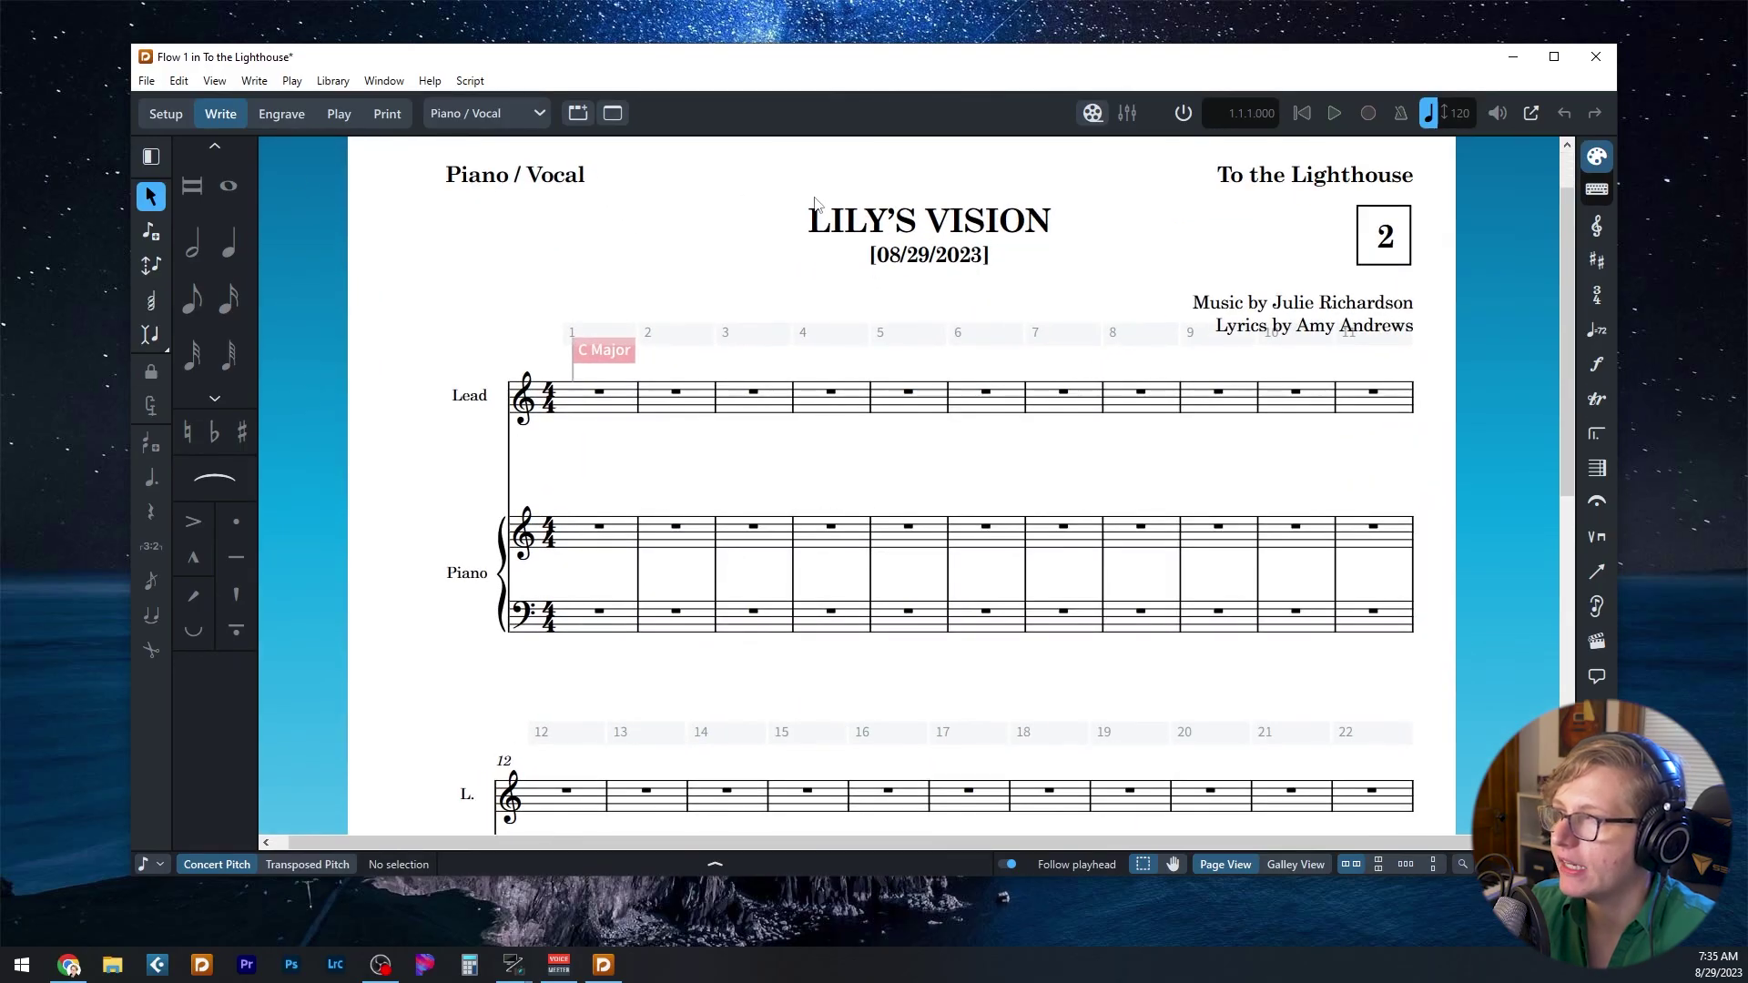